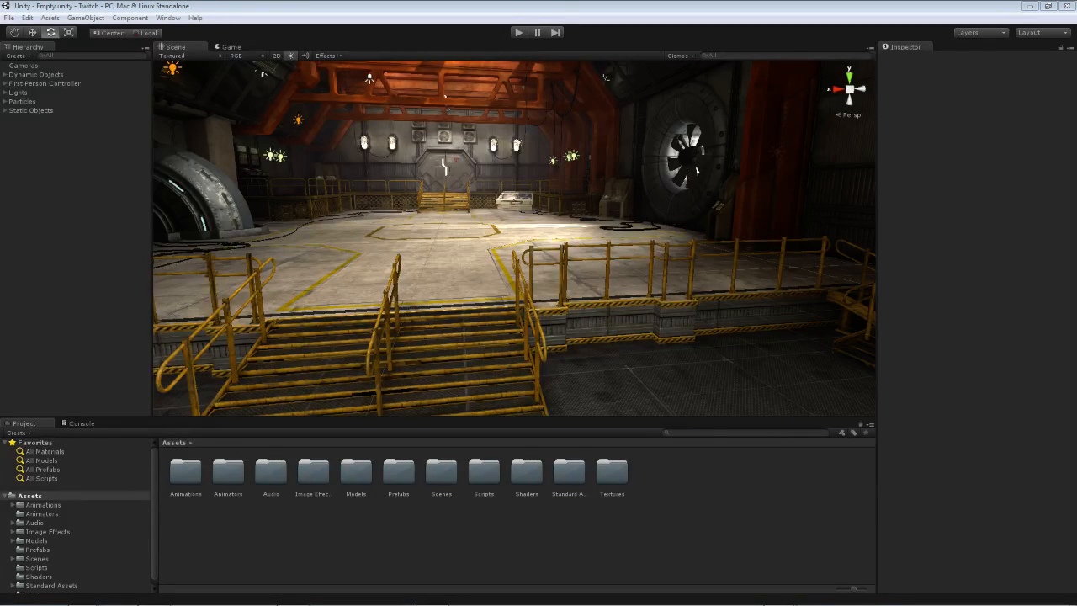
- Select camera_001 on the First Person Controller and examine its placement and view direction in the hangar scene
alt+drag(584, 318, 435, 238)
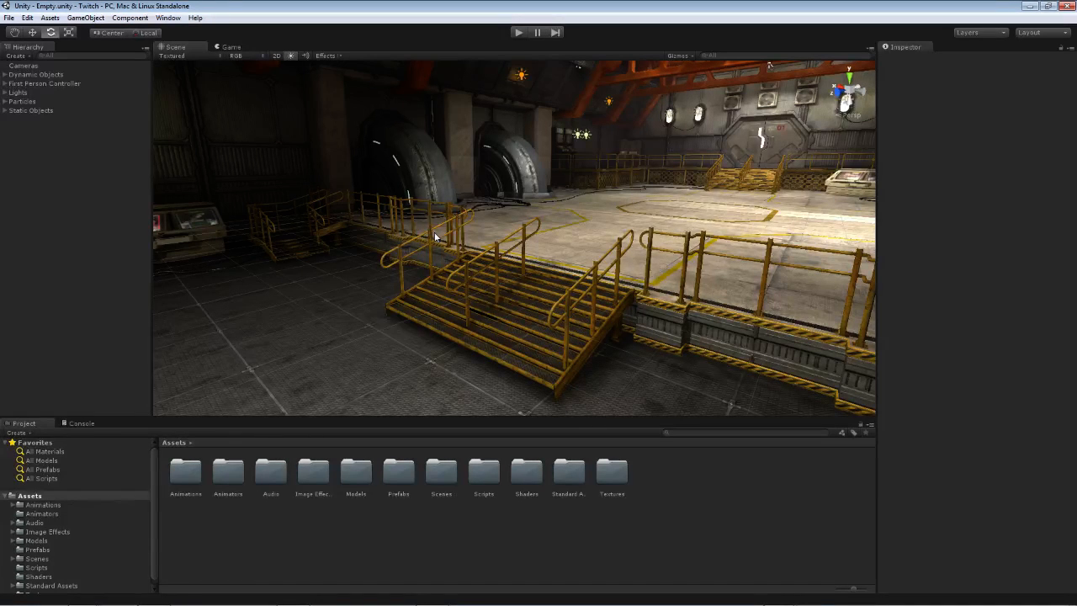
alt+drag(463, 238, 327, 233)
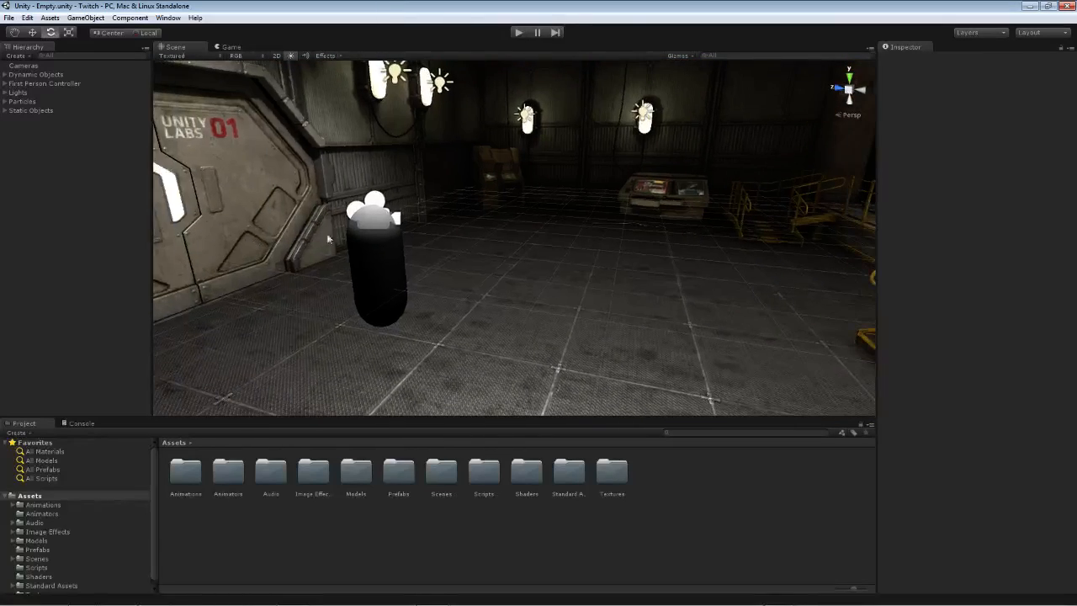
click(374, 230)
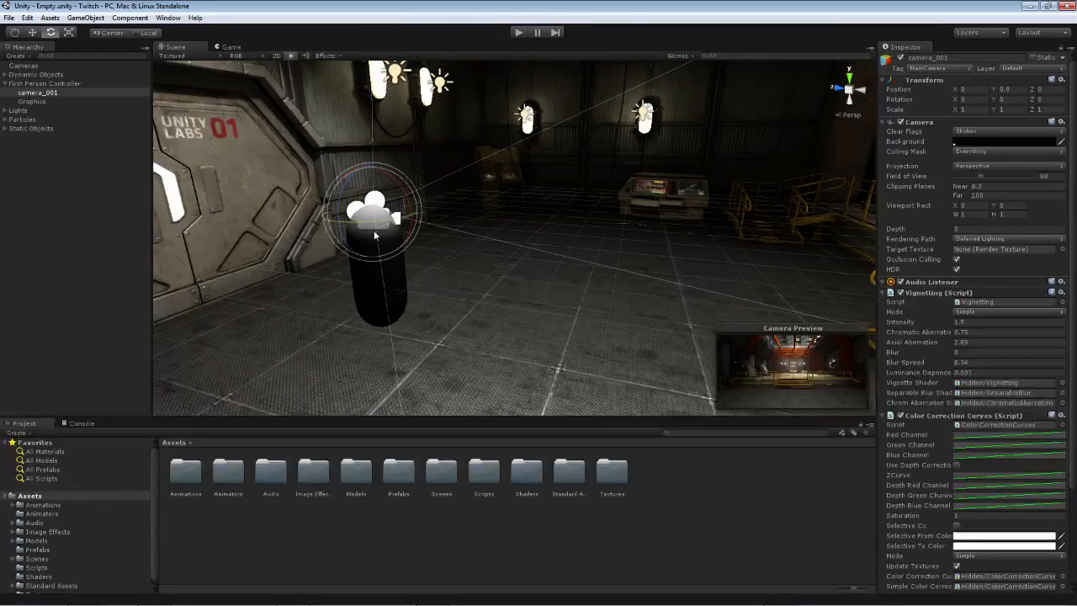
alt+drag(484, 268, 541, 107)
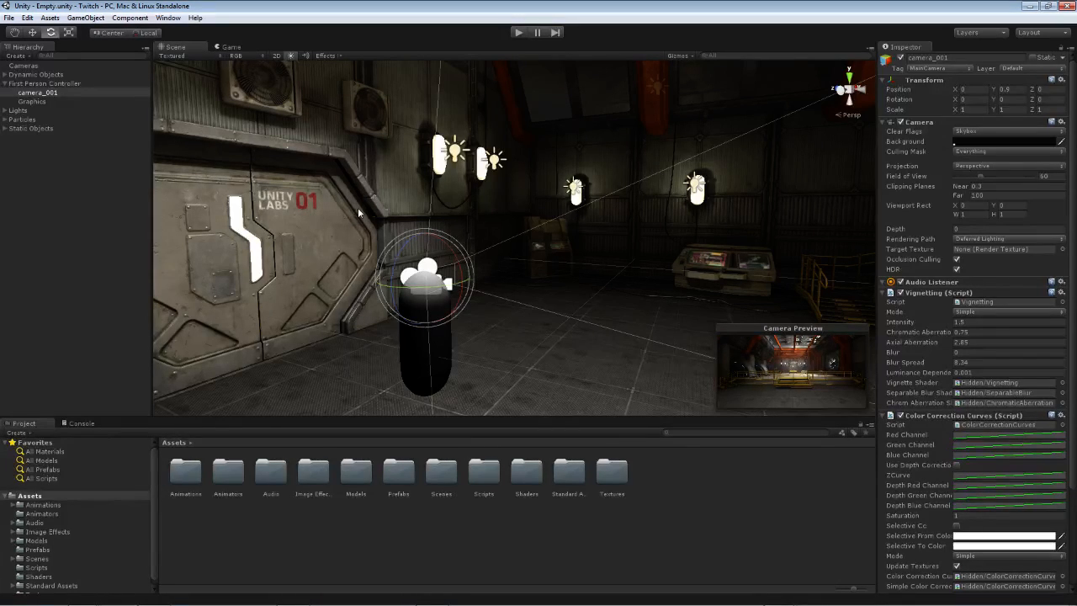
alt+drag(342, 251, 484, 256)
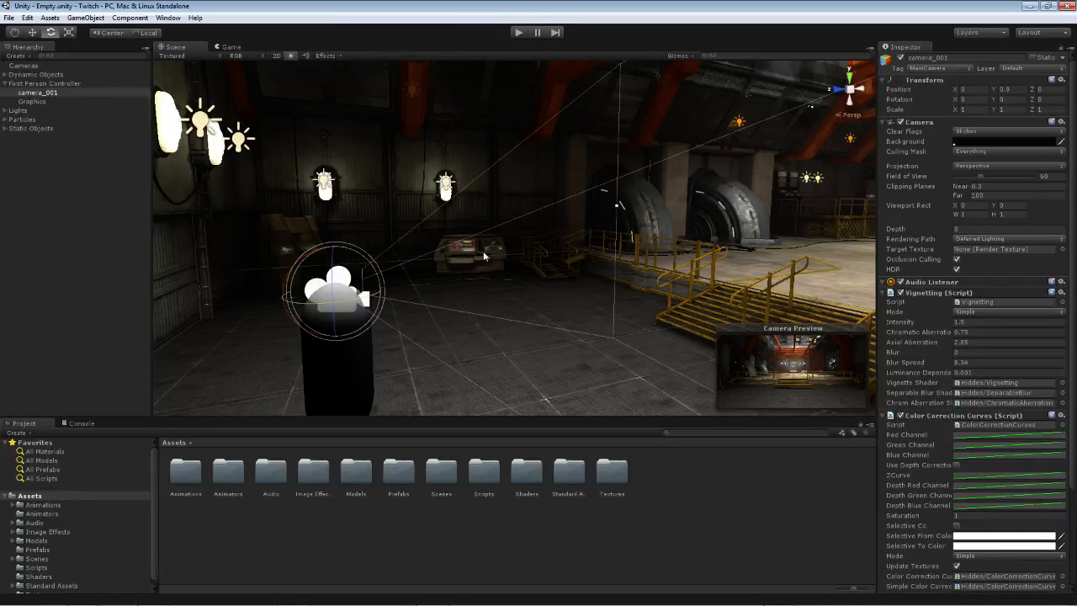
right_drag(483, 267, 447, 291)
- Run the scene in play mode, walk through the hangar past the large fan and turbines, and stop playback
click(521, 32)
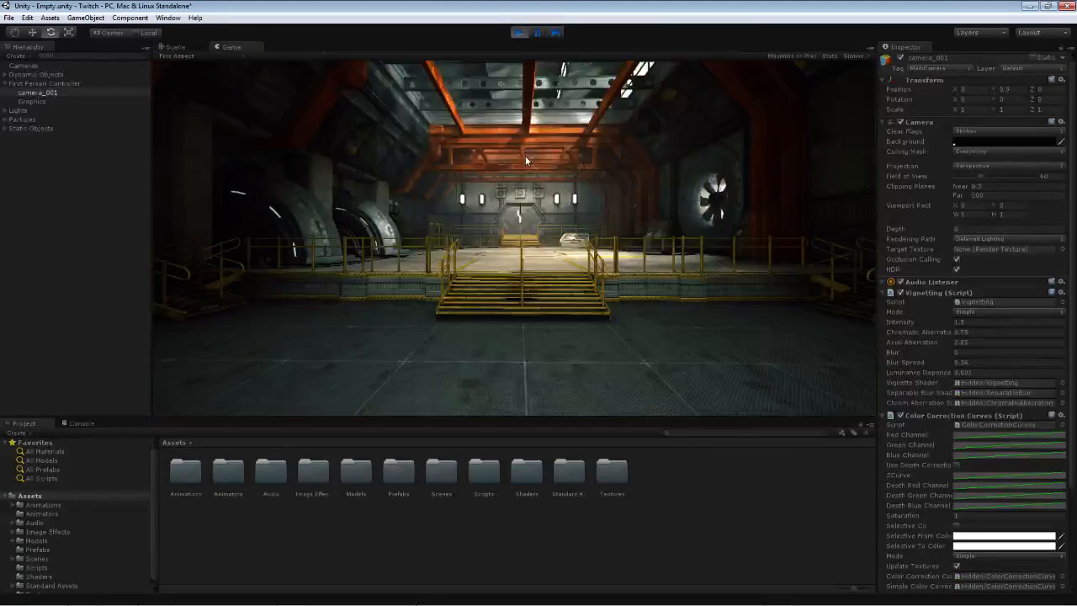
key(w)
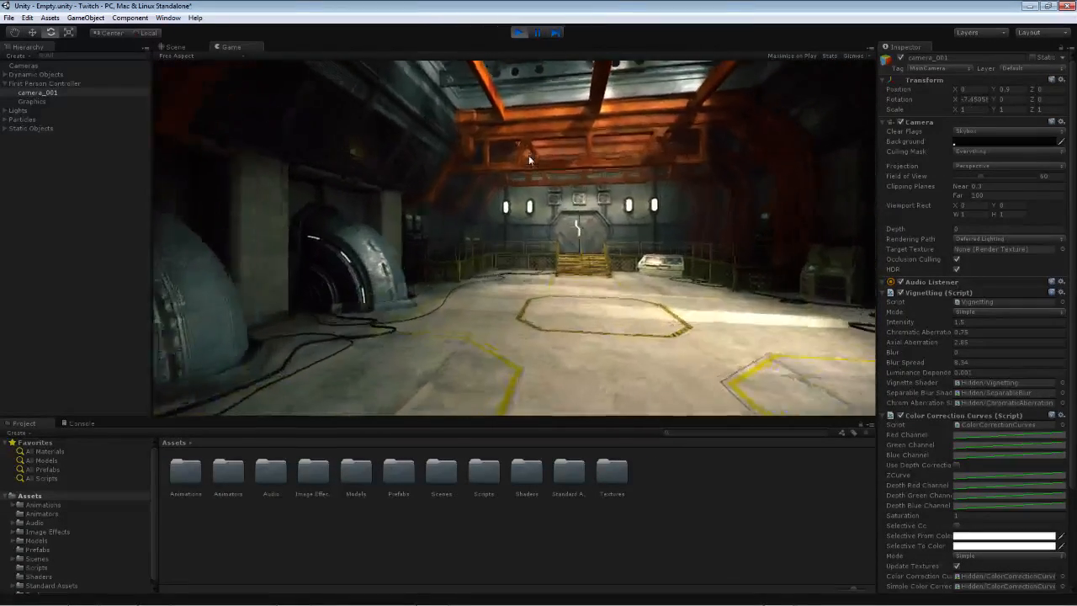
key(w)
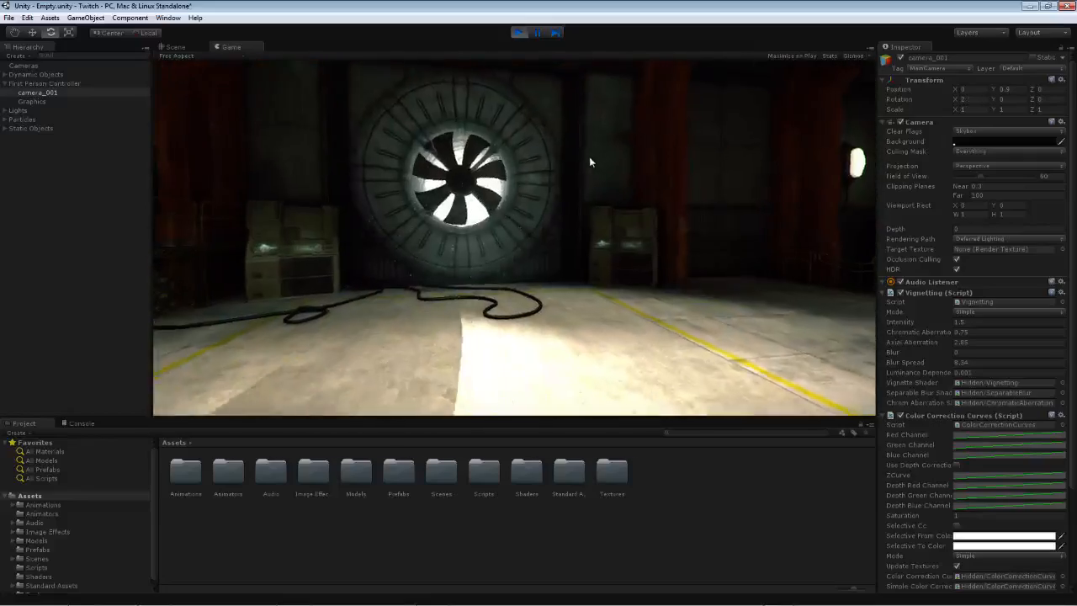
key(w)
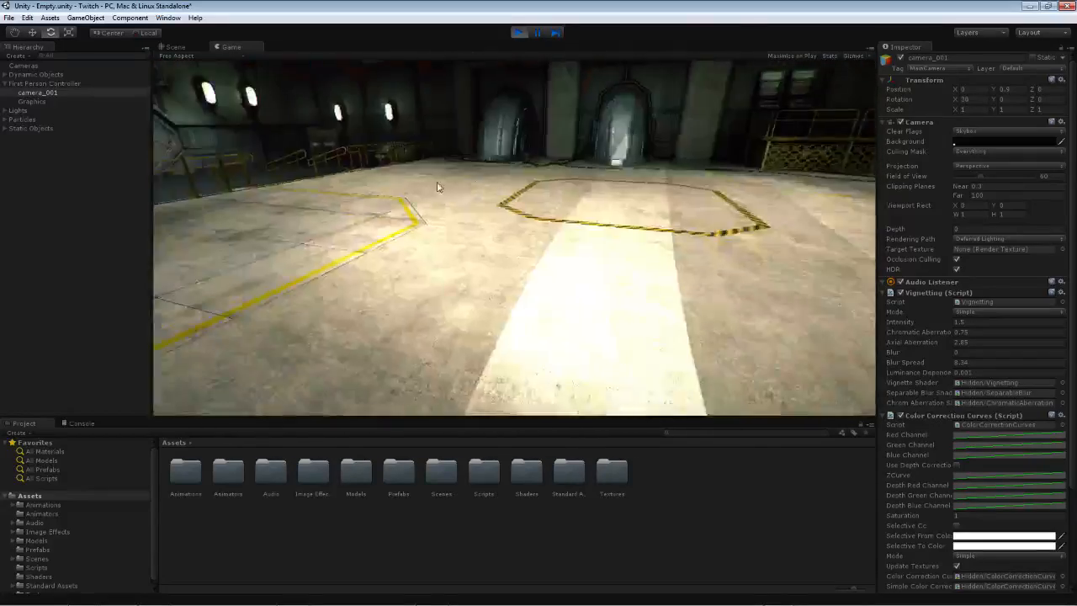
key(w)
key(w)
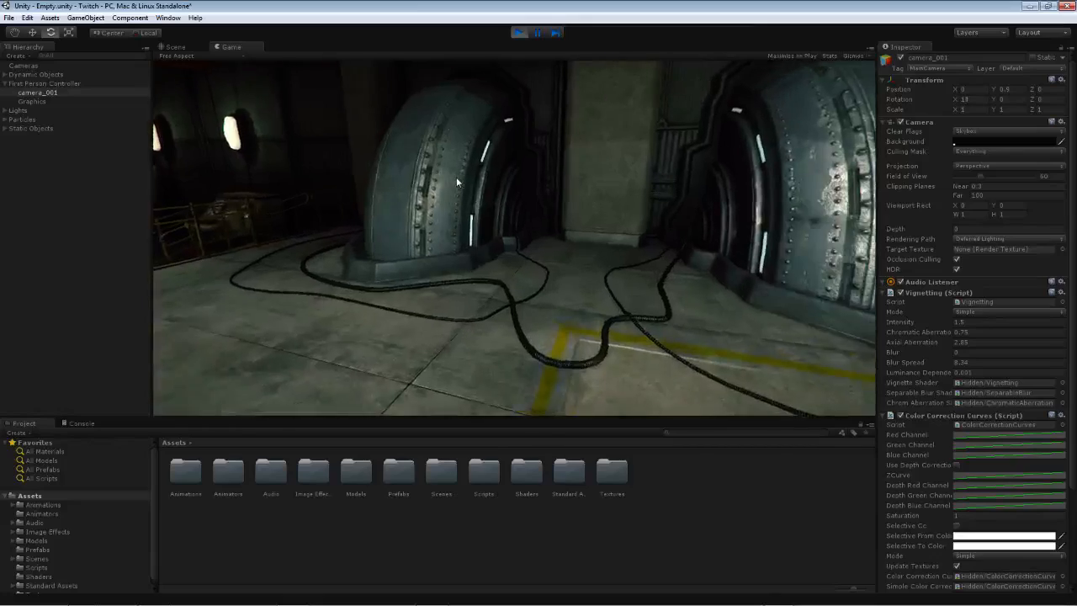
key(w)
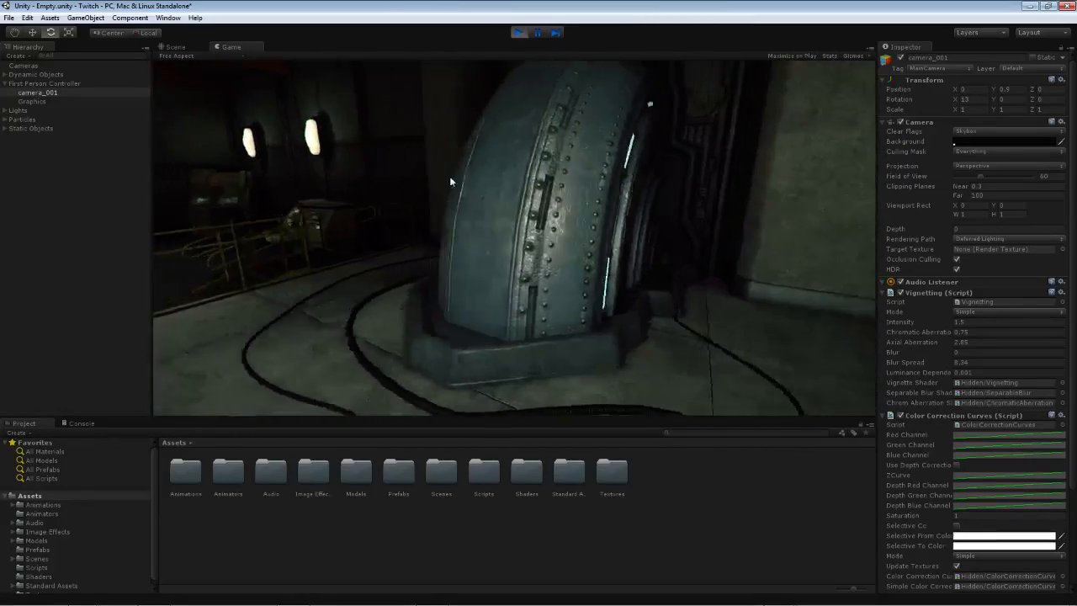
key(w)
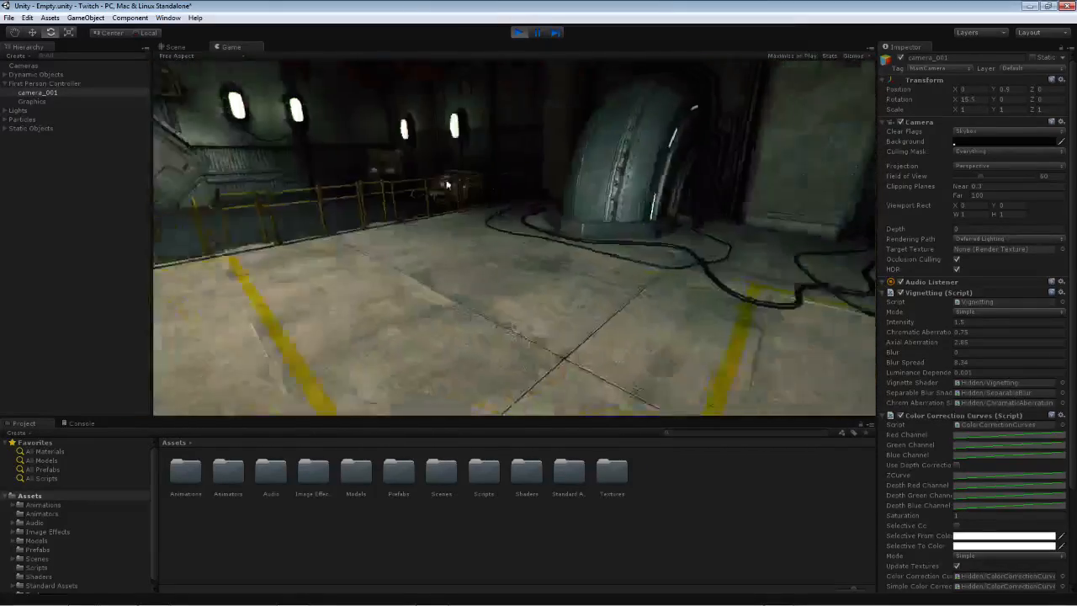
key(ctrl+p)
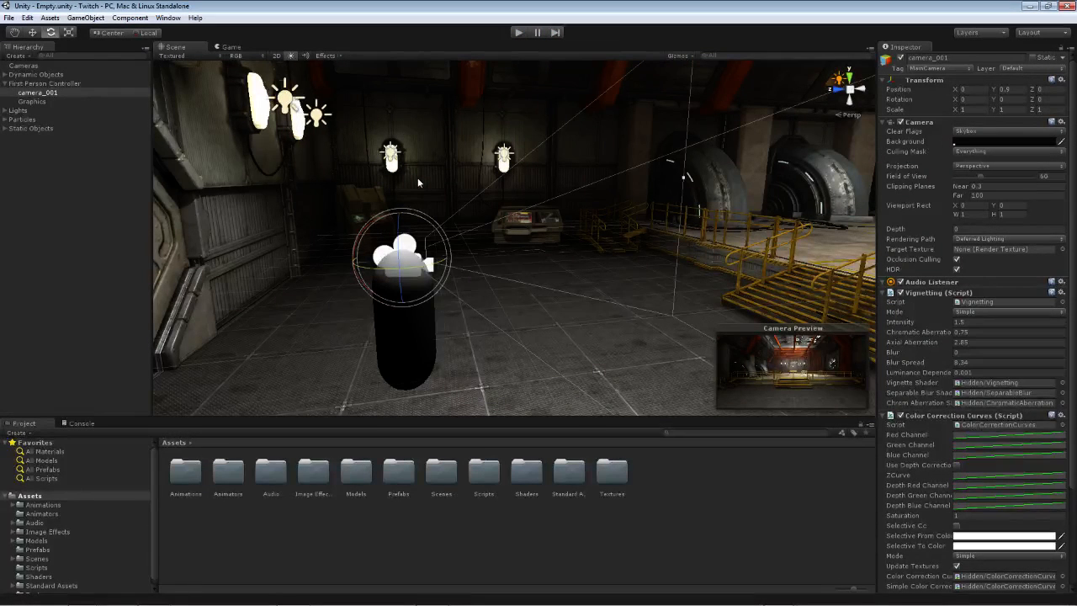
- Import Background.ogg from the Twitch Assets folder into the project's top-level Assets folder
mouse_move(396, 108)
right_down()
mouse_move(411, 120)
mouse_move(401, 124)
right_up()
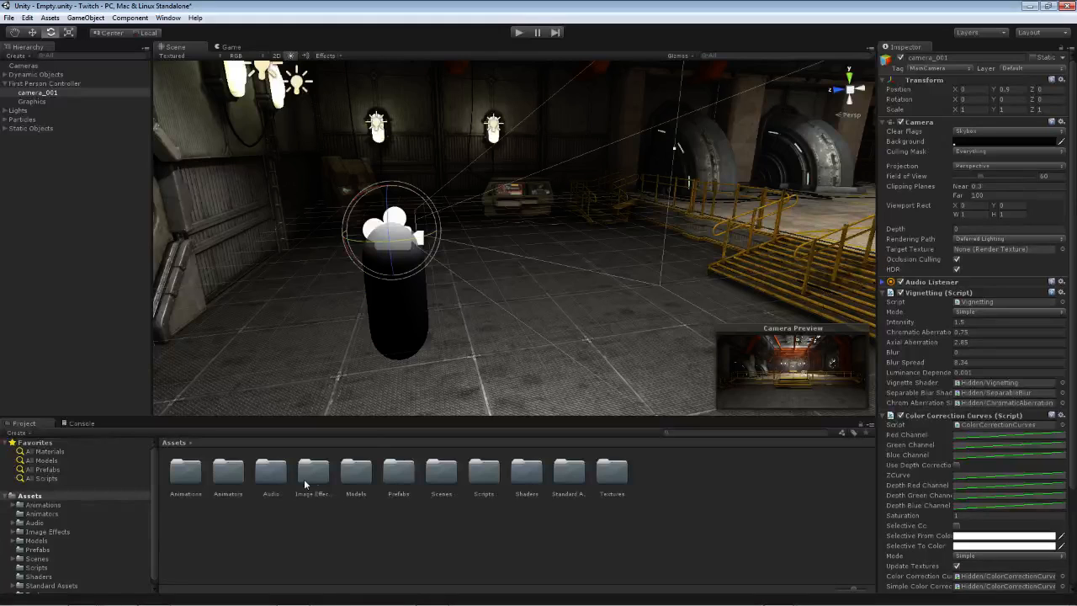
click(34, 524)
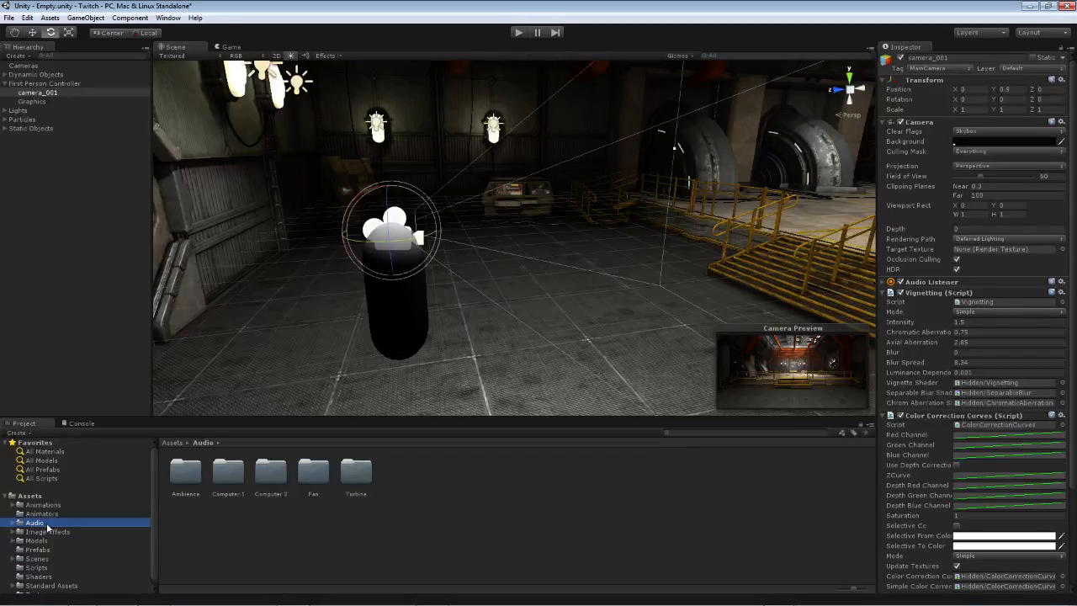
click(34, 498)
drag(1076, 84, 698, 95)
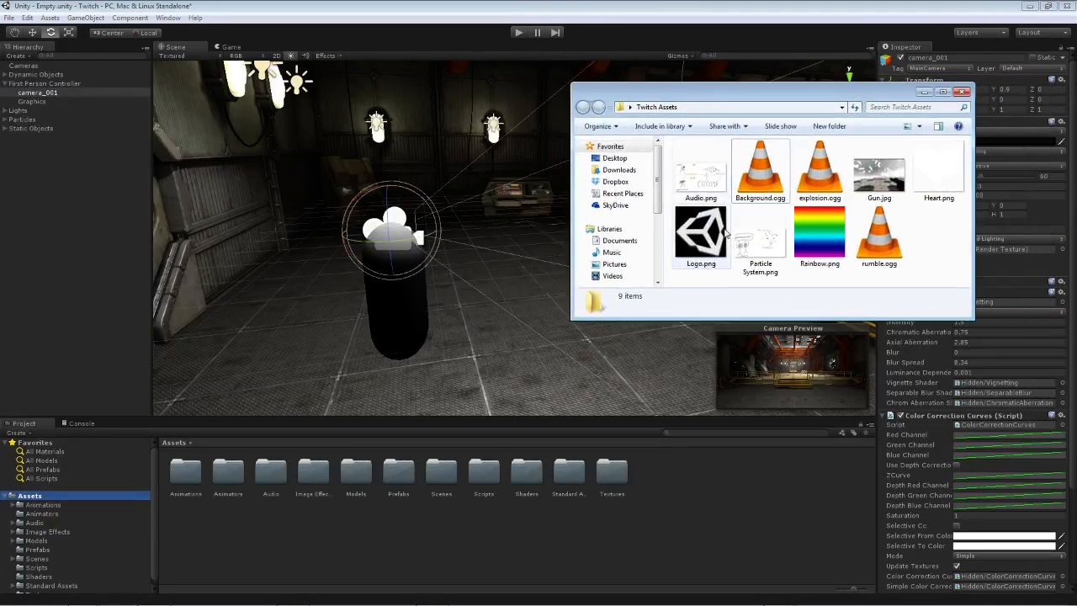
click(760, 173)
drag(760, 174, 721, 500)
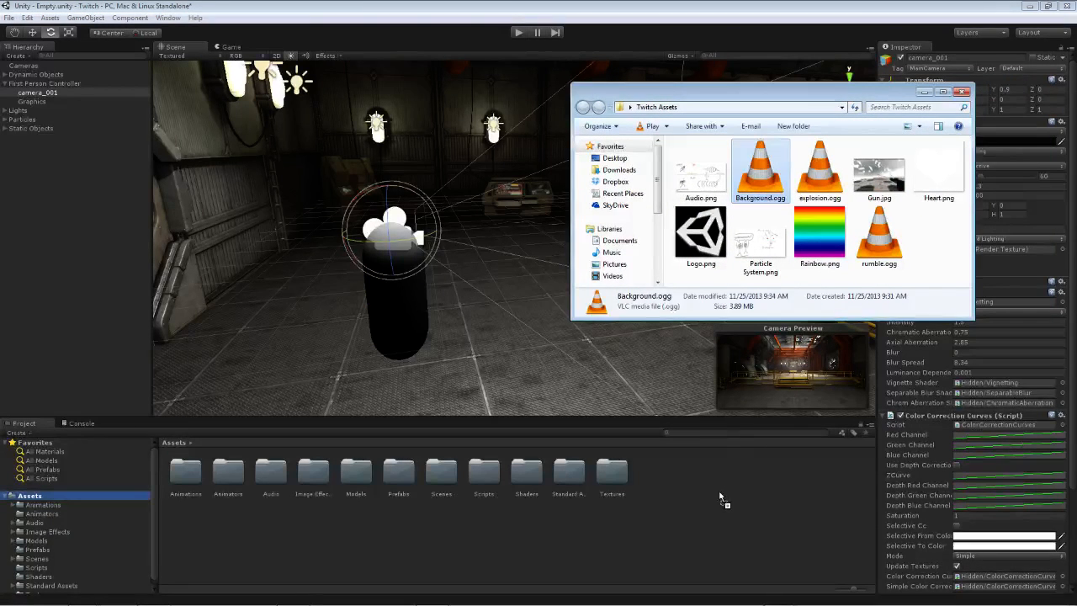
click(924, 92)
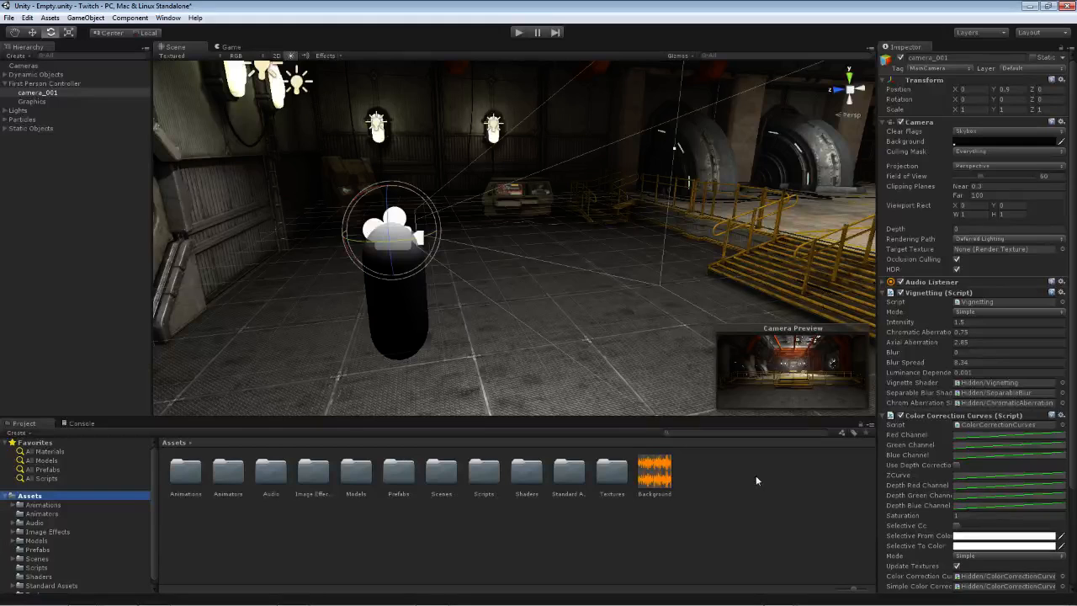
- Show the import settings of the Background audio clip
click(624, 527)
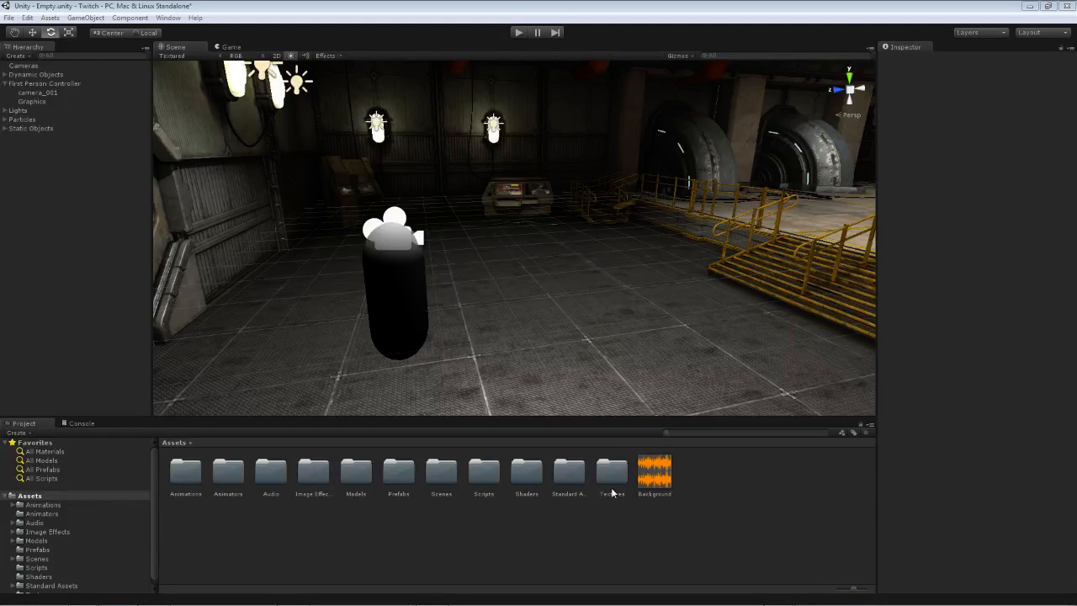
click(668, 481)
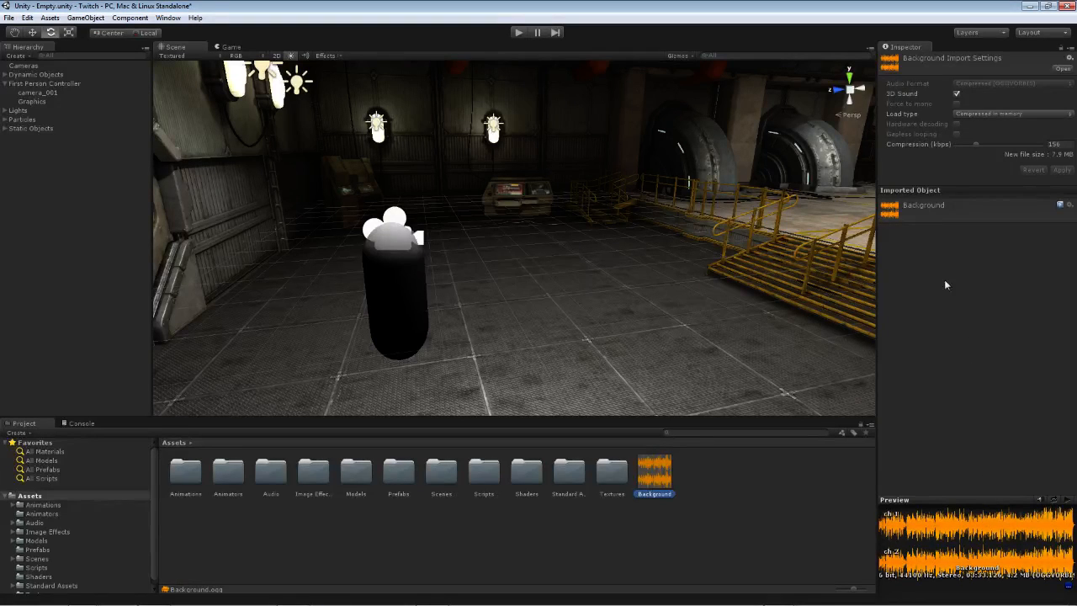
click(957, 94)
click(958, 95)
click(957, 94)
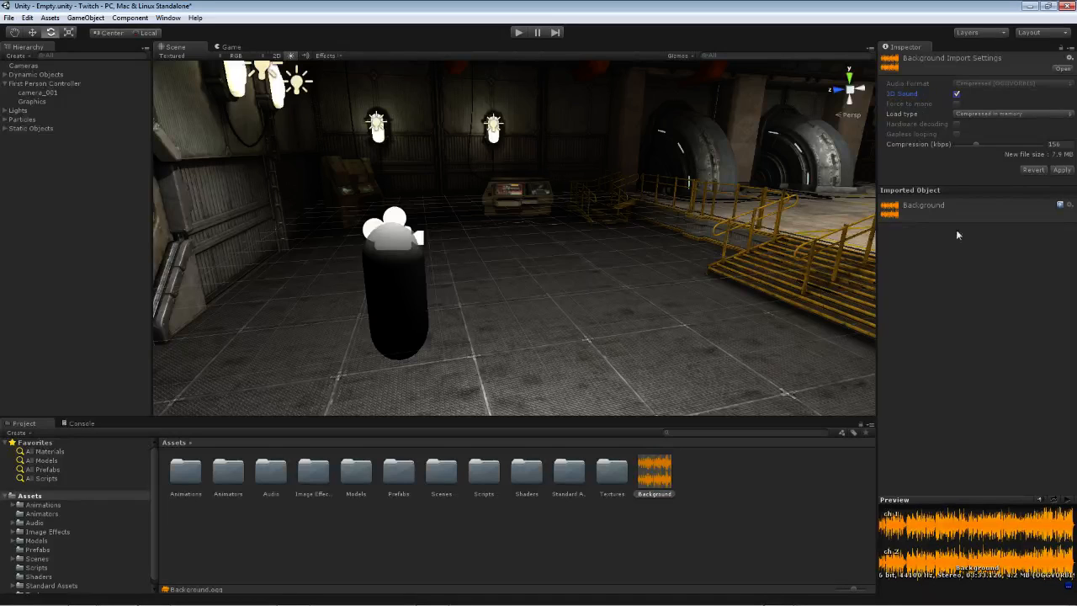
click(999, 114)
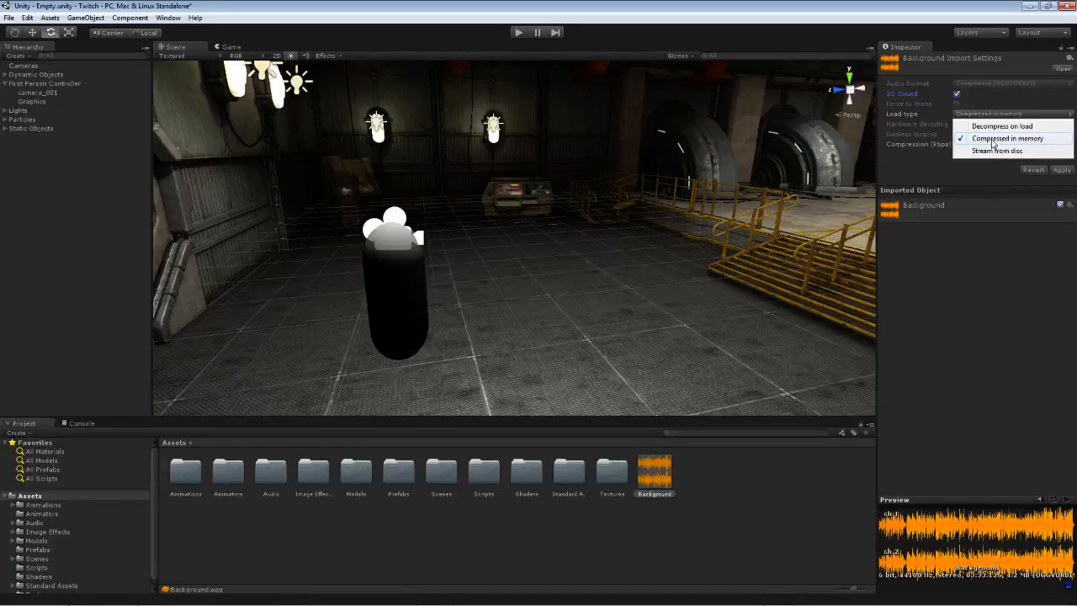
click(993, 140)
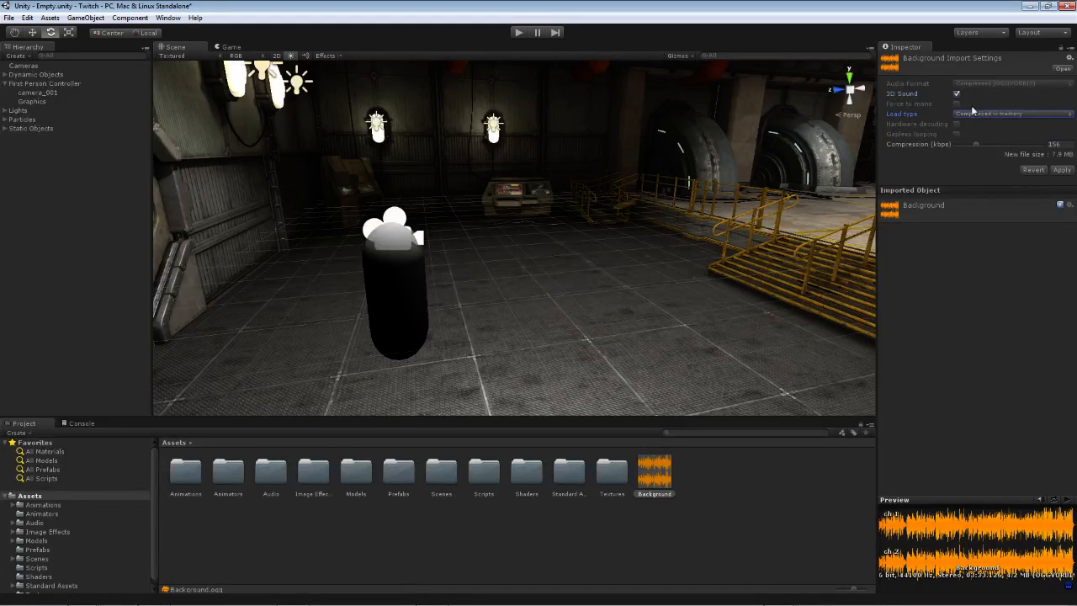
click(1031, 170)
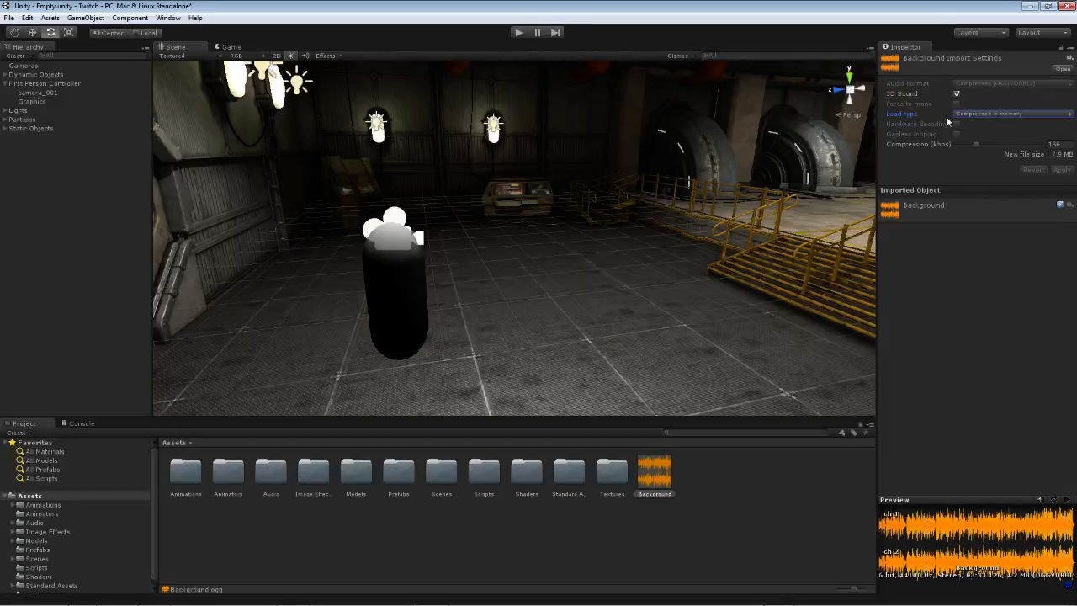
click(957, 94)
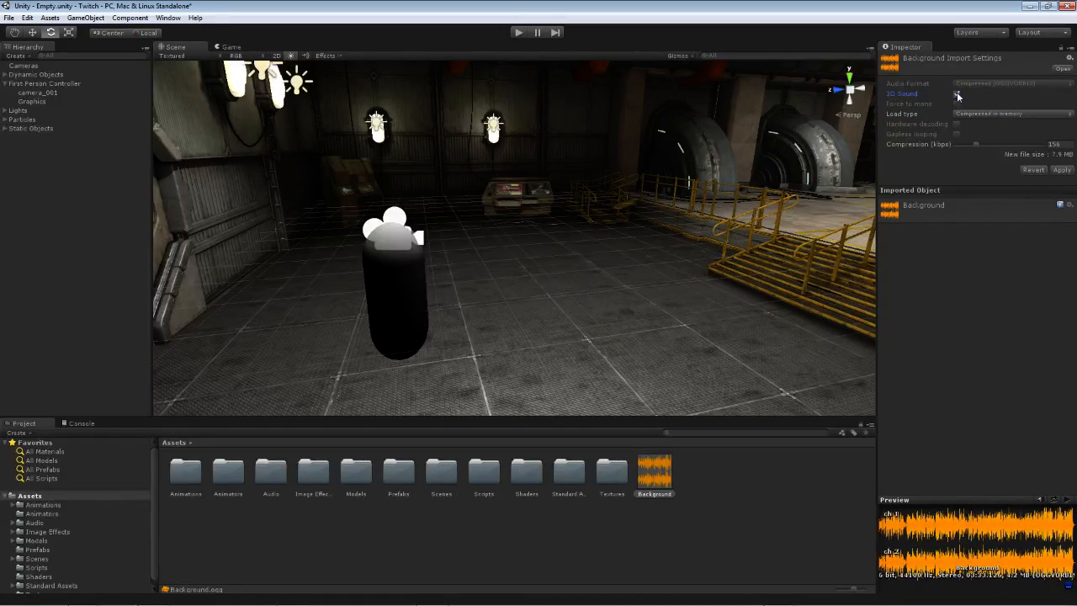
click(1038, 172)
- Turn off 3D Sound for the Background audio clip and apply the import settings
click(957, 95)
click(1059, 170)
click(976, 300)
- Add an Audio Source component to the large wall fan's propeller, prop_fan_large
mouse_move(630, 275)
alt+mouse_down()
mouse_move(709, 272)
mouse_move(629, 257)
alt+mouse_up()
key(e)
alt+drag(569, 282, 675, 305)
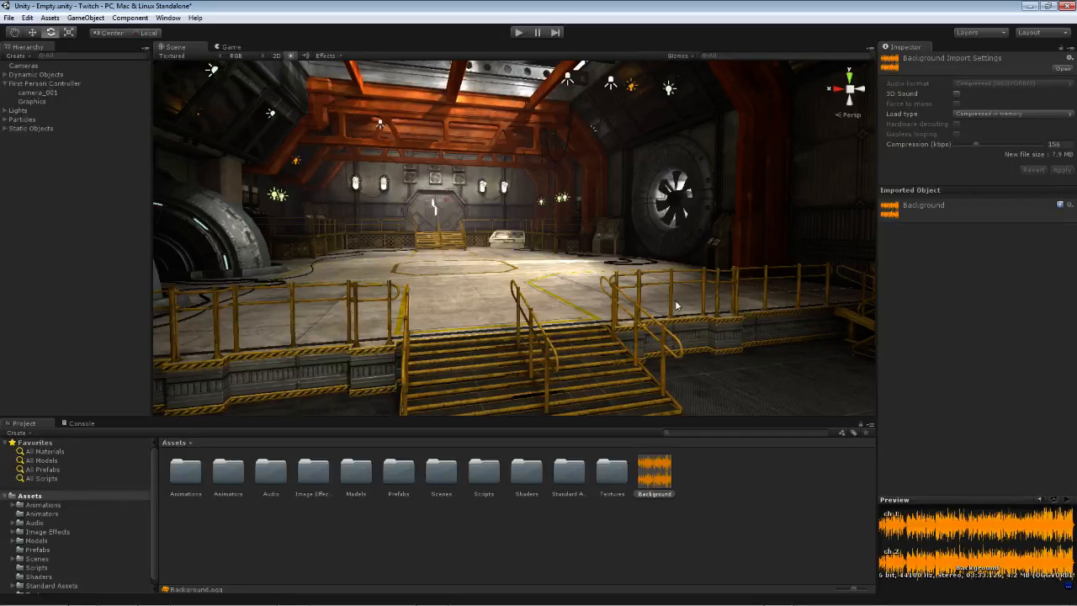
click(673, 200)
key(w)
right_drag(520, 289, 666, 281)
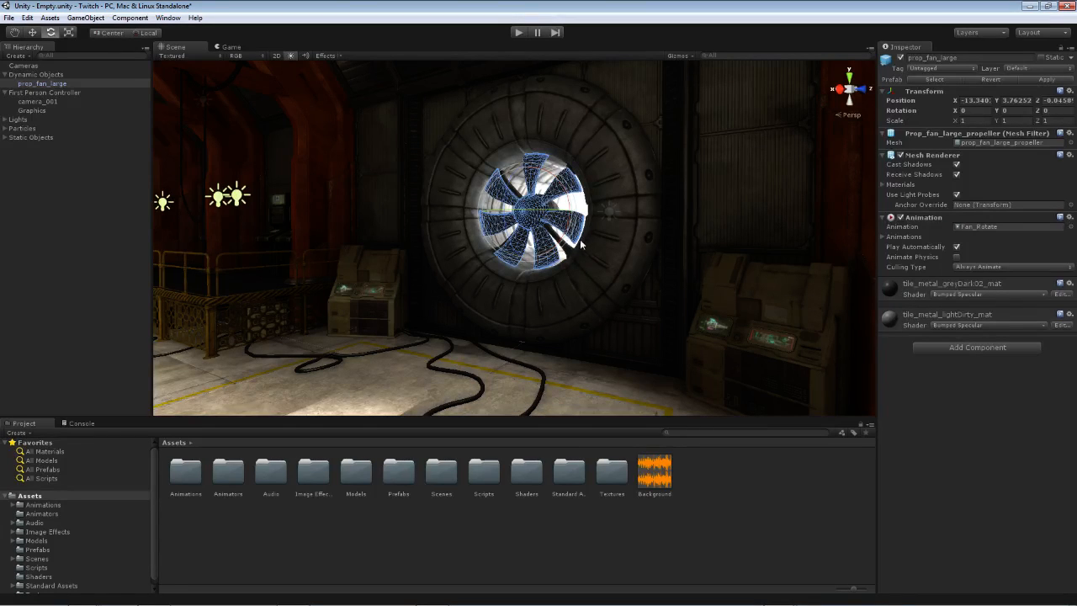
click(956, 347)
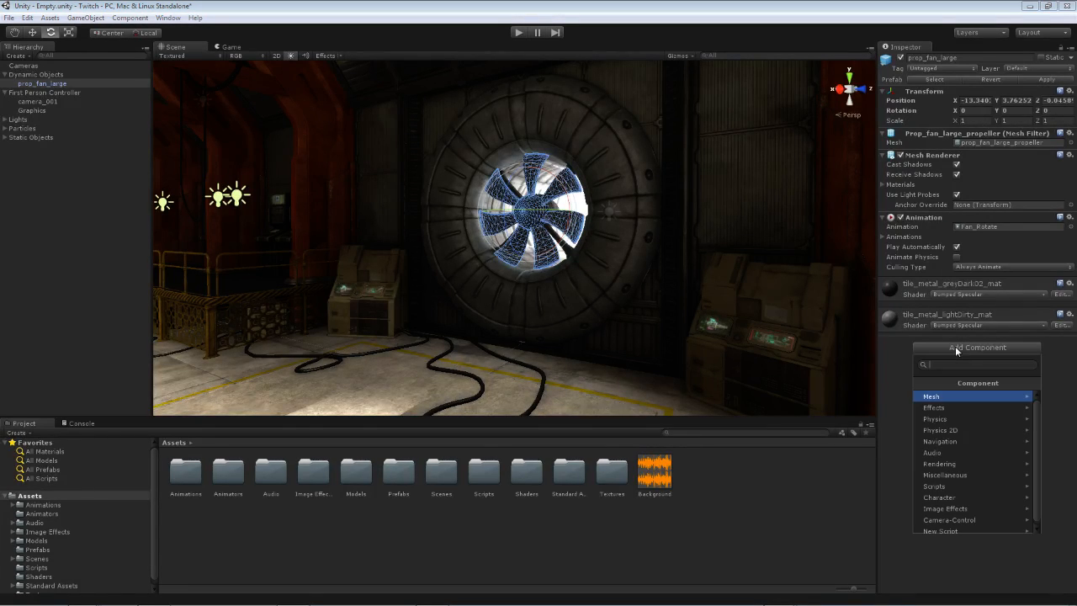
click(943, 457)
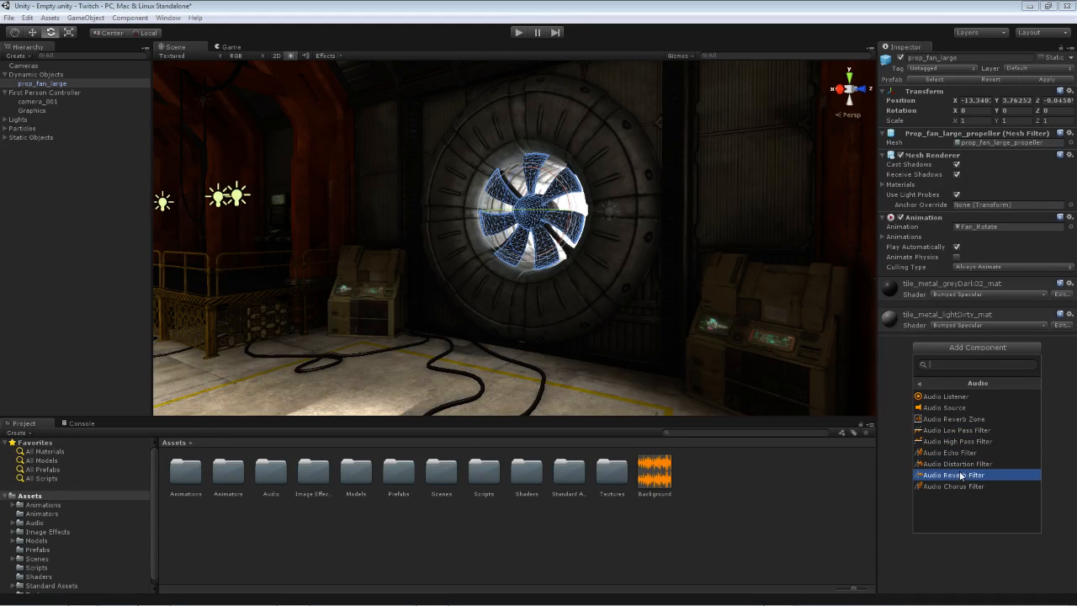
click(961, 408)
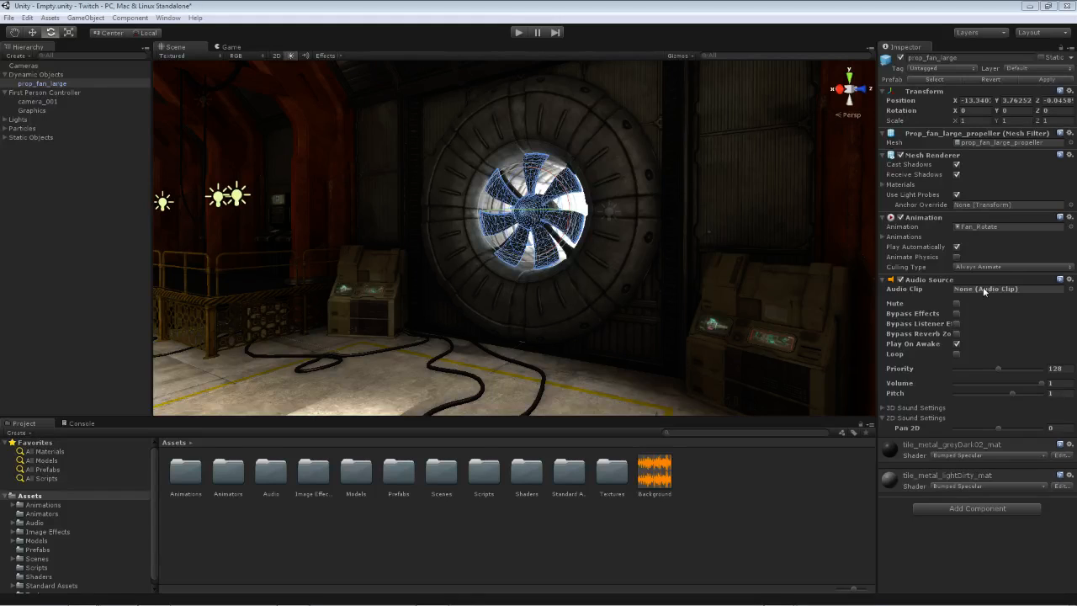
- Assign the Fan_v_1 clip from the Audio/Fan folder to the fan's Audio Source
click(13, 524)
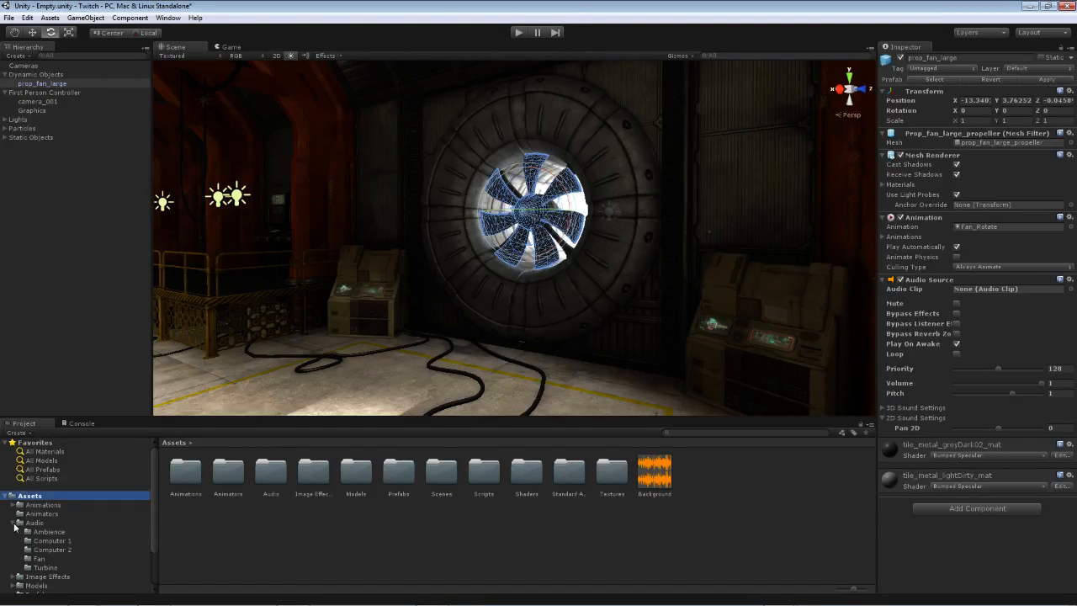
click(39, 559)
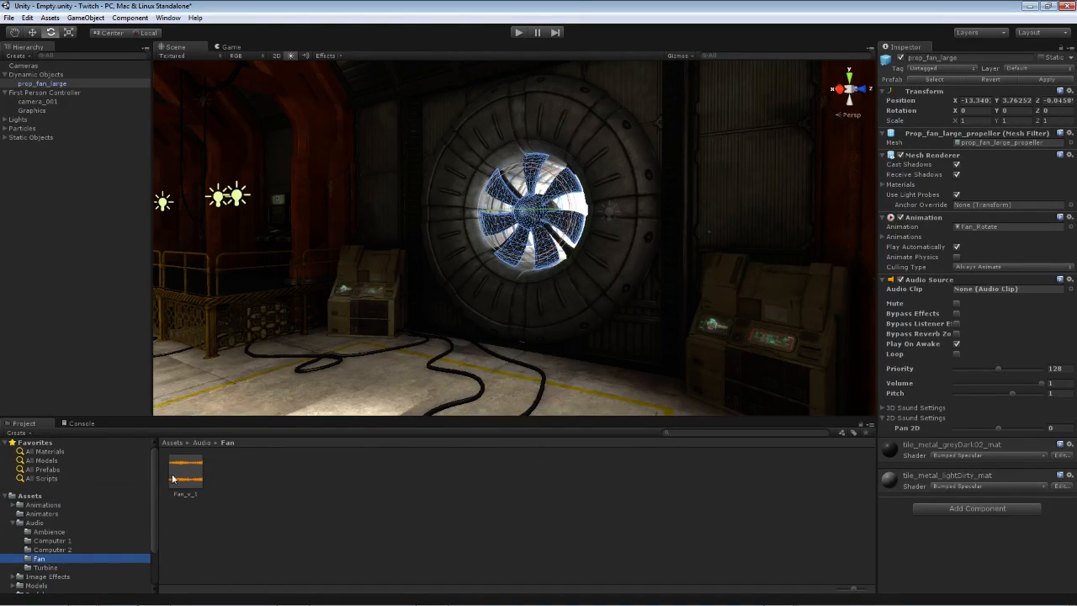
drag(186, 473, 981, 290)
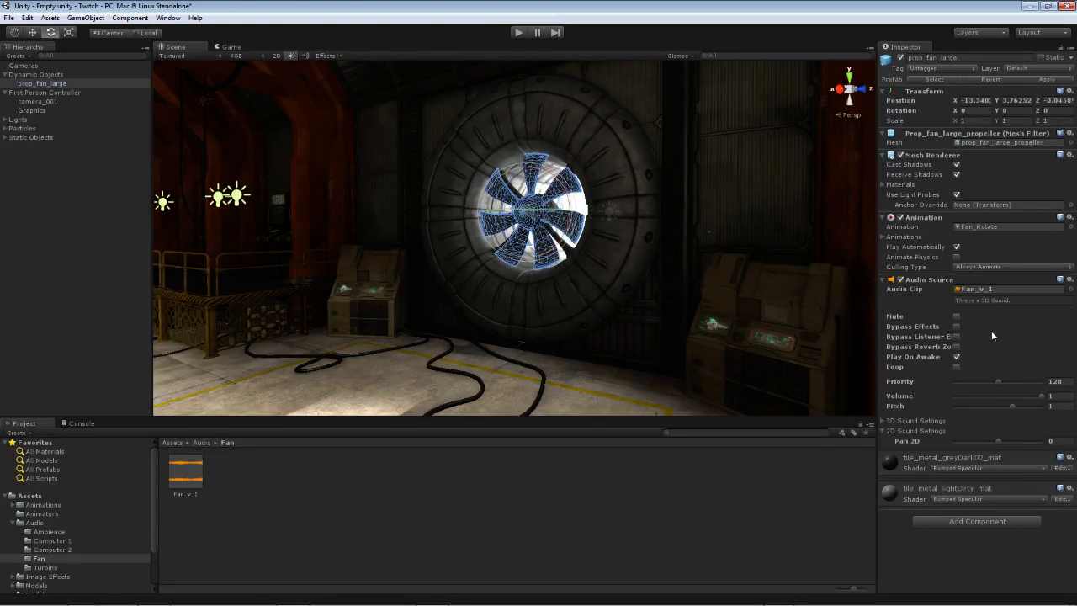
click(957, 316)
click(957, 317)
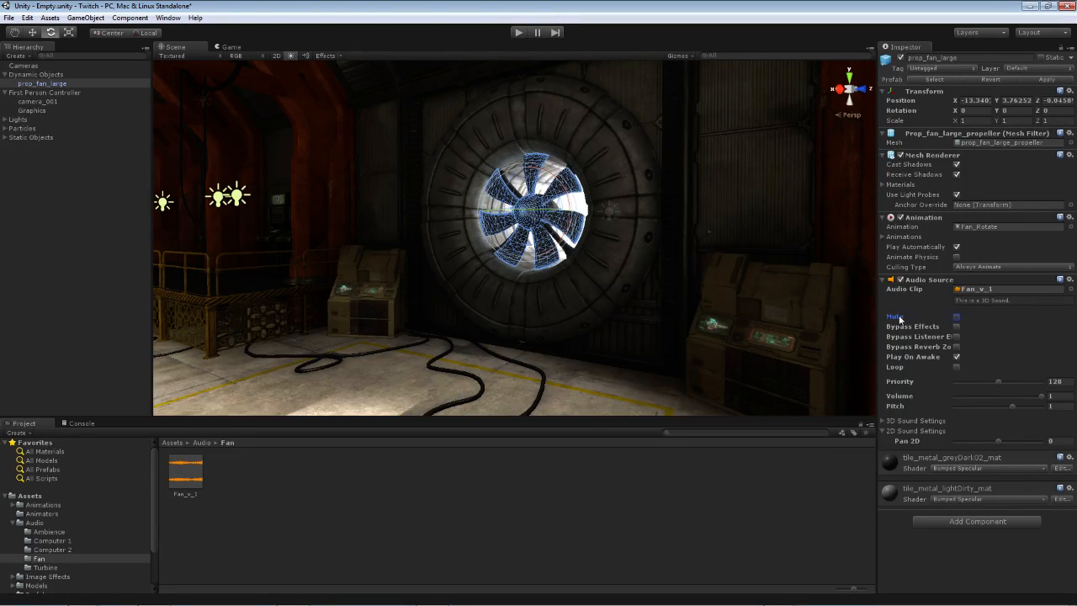
click(956, 320)
click(957, 318)
- Enable Bypass Effects on the fan's Audio Source
click(957, 326)
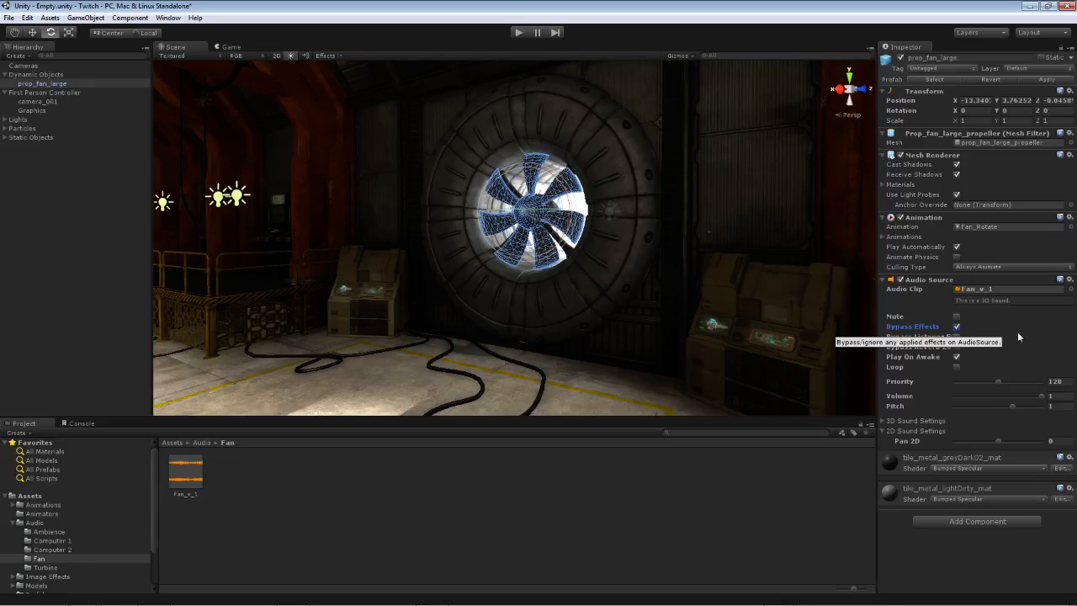
- Turn off Bypass Effects and enable Loop on the fan's Audio Source, leaving the other bypass options off
click(957, 327)
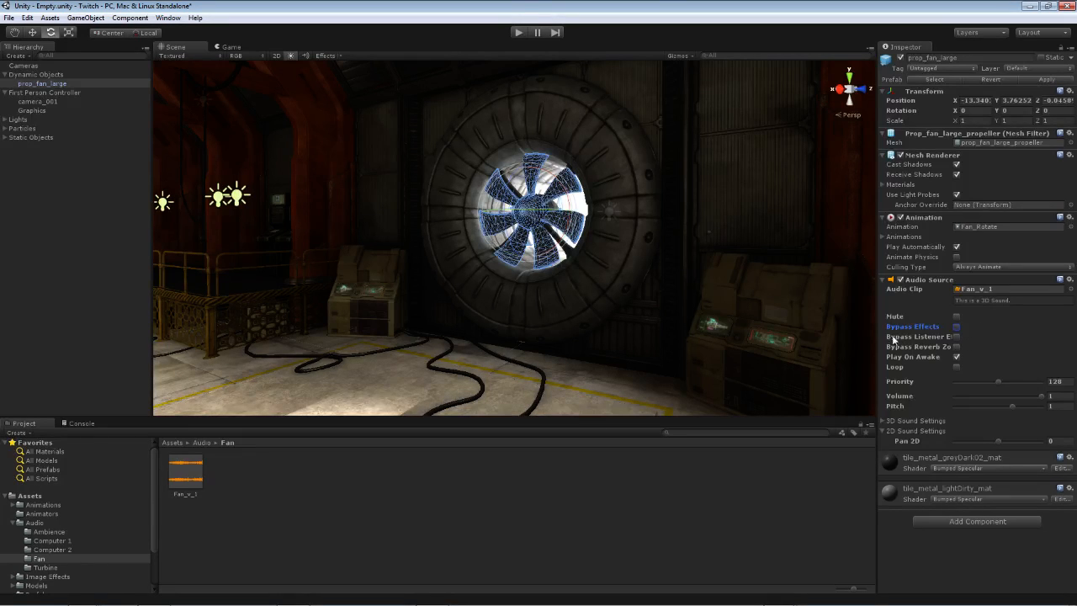
click(957, 337)
click(957, 327)
click(957, 347)
click(956, 367)
click(1001, 360)
- Set the fan Audio Source's Priority to 126 and keep its Volume at 1
drag(1000, 385, 951, 385)
drag(956, 383, 1055, 382)
drag(1045, 385, 936, 386)
drag(936, 385, 997, 381)
drag(1045, 399, 1075, 399)
- Collapse the fan Audio Source's 2D Sound Settings and expand its 3D Sound Settings to examine the volume rolloff curve
click(885, 421)
scroll(896, 440, down, 2)
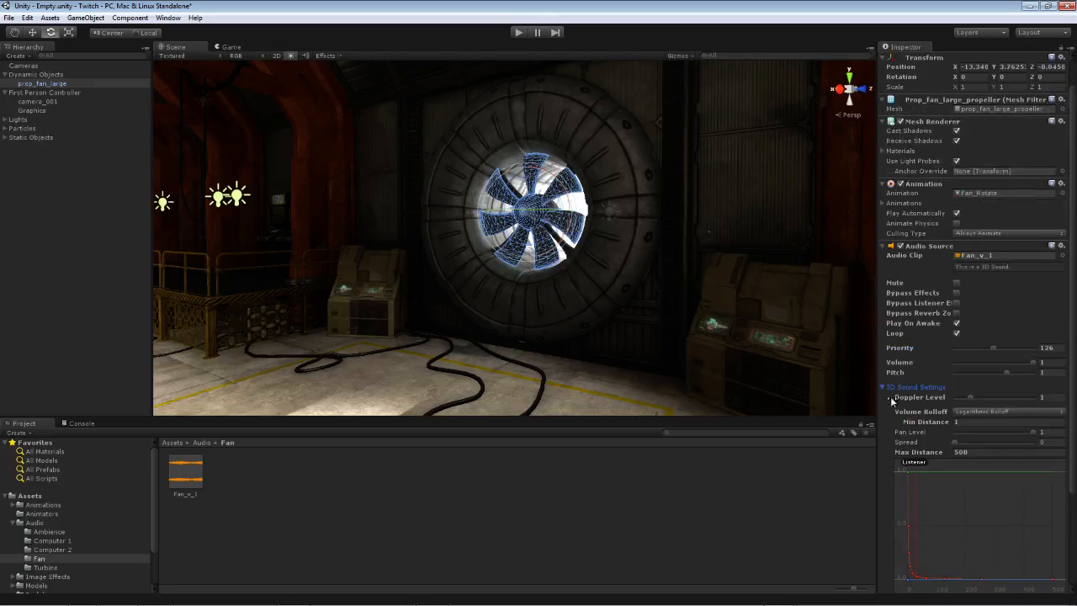
click(885, 388)
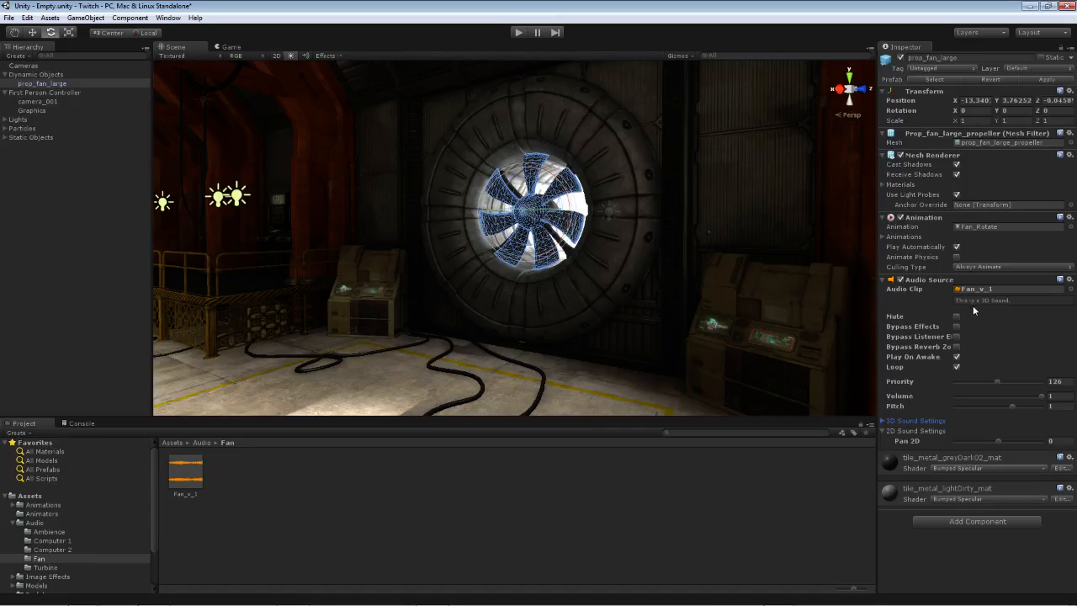
click(882, 431)
click(884, 432)
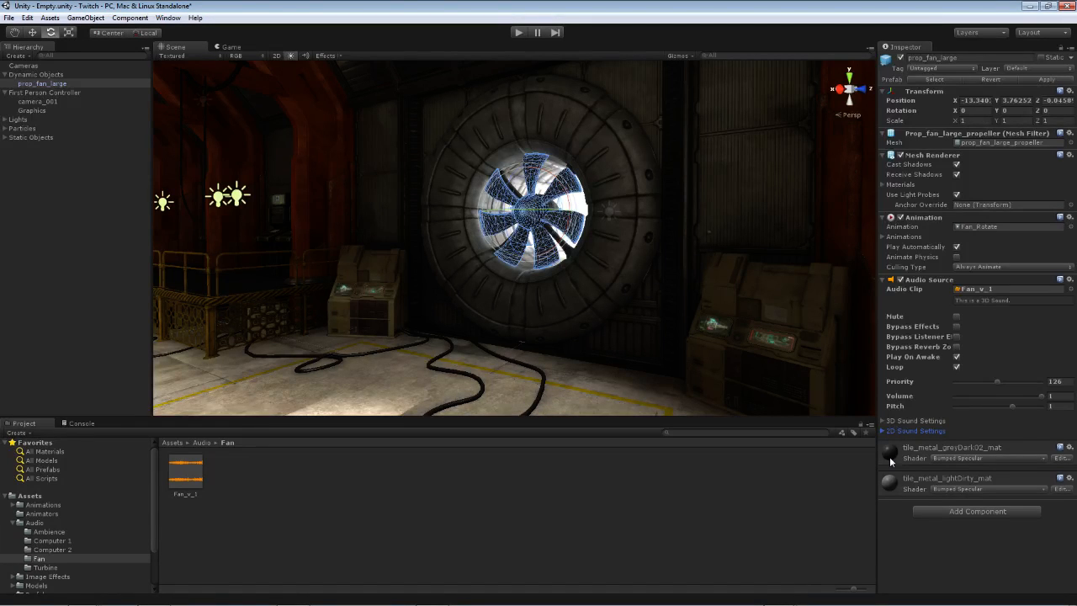
click(883, 421)
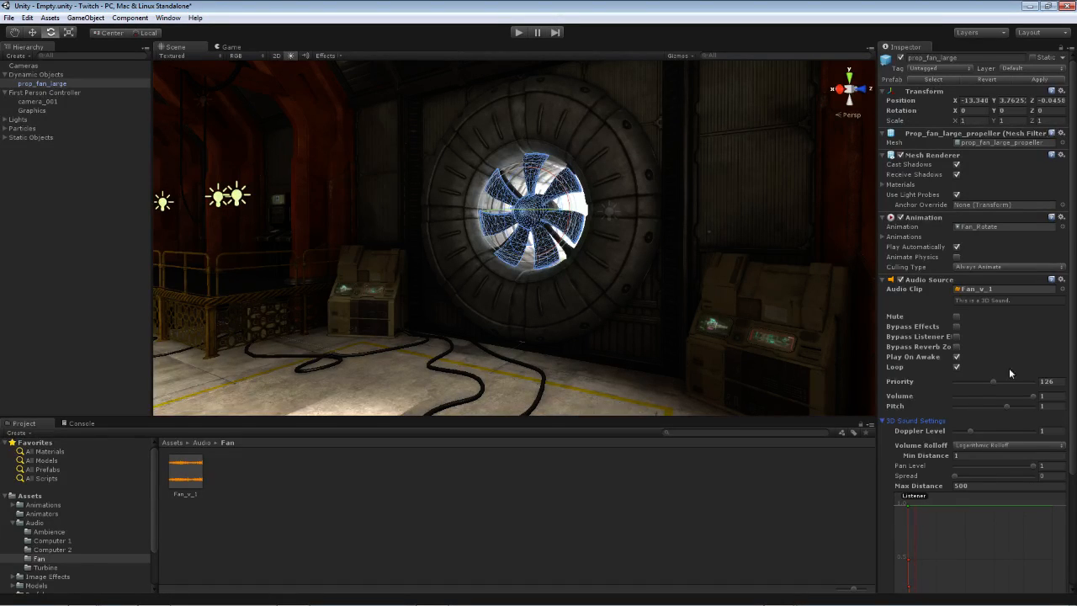
drag(1071, 321, 1076, 434)
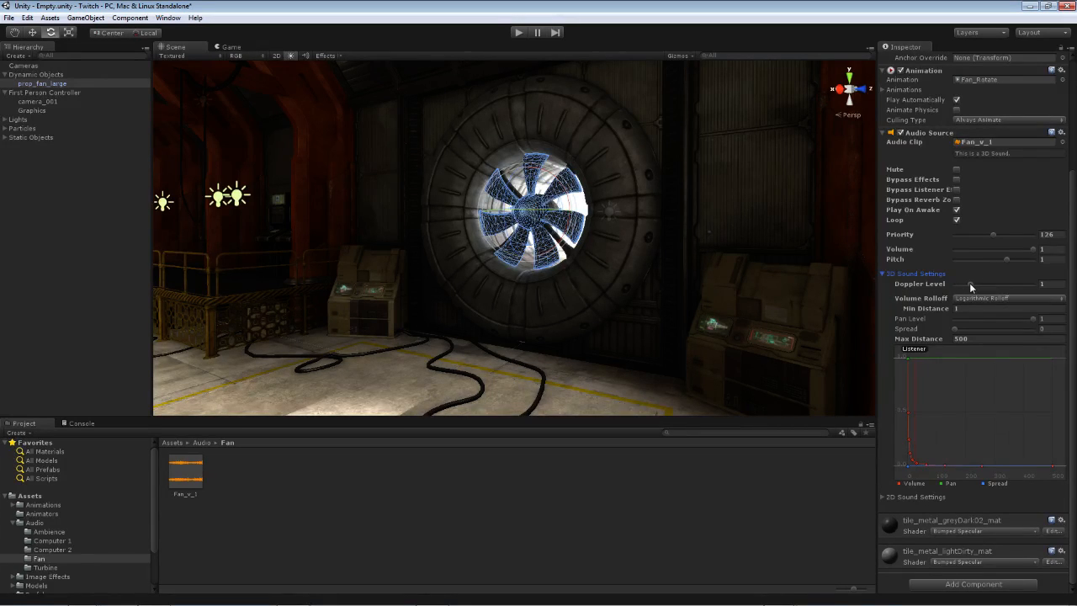
- Try other Doppler Level and Min Distance values for the fan's 3D sound and restore both to 1
drag(969, 284, 920, 286)
click(957, 309)
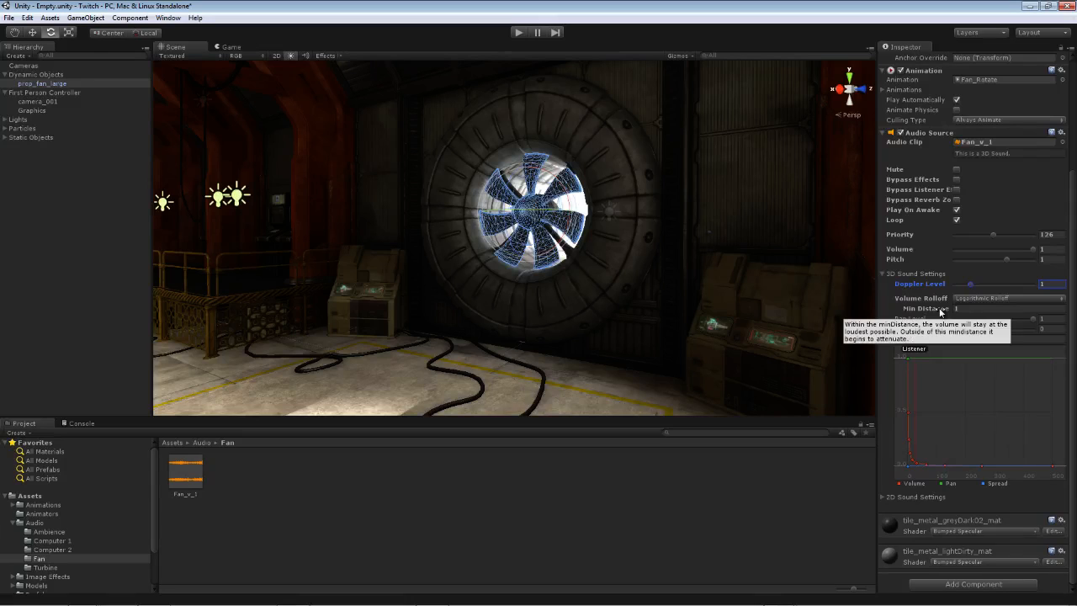
drag(933, 311, 251, 311)
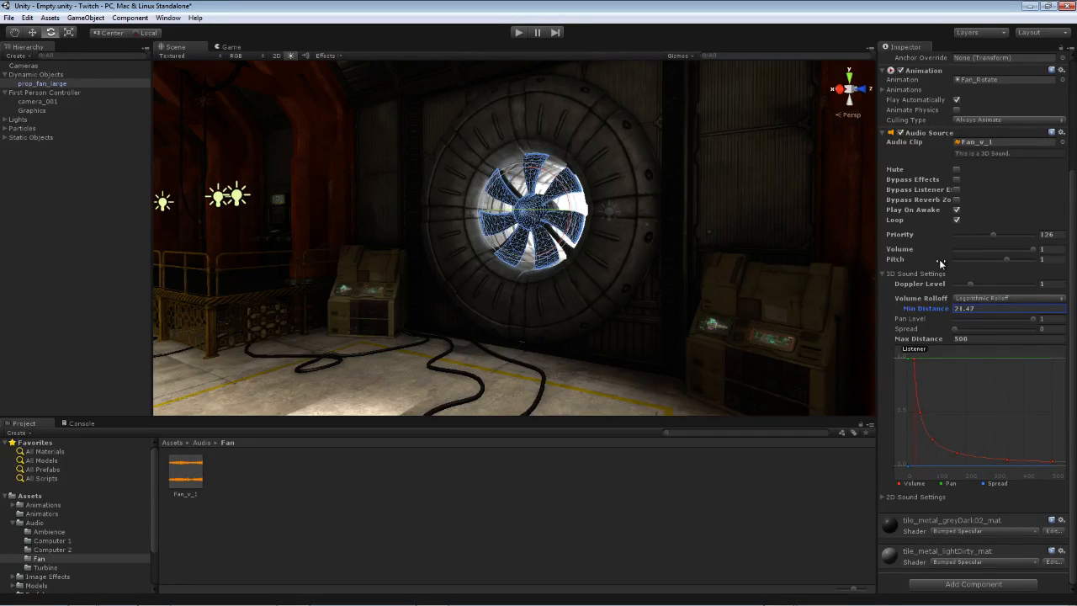
click(939, 311)
text(1)
- Try Max Distance values of 50 and 5 for the fan's sound and inspect its range sphere in the scene
click(978, 339)
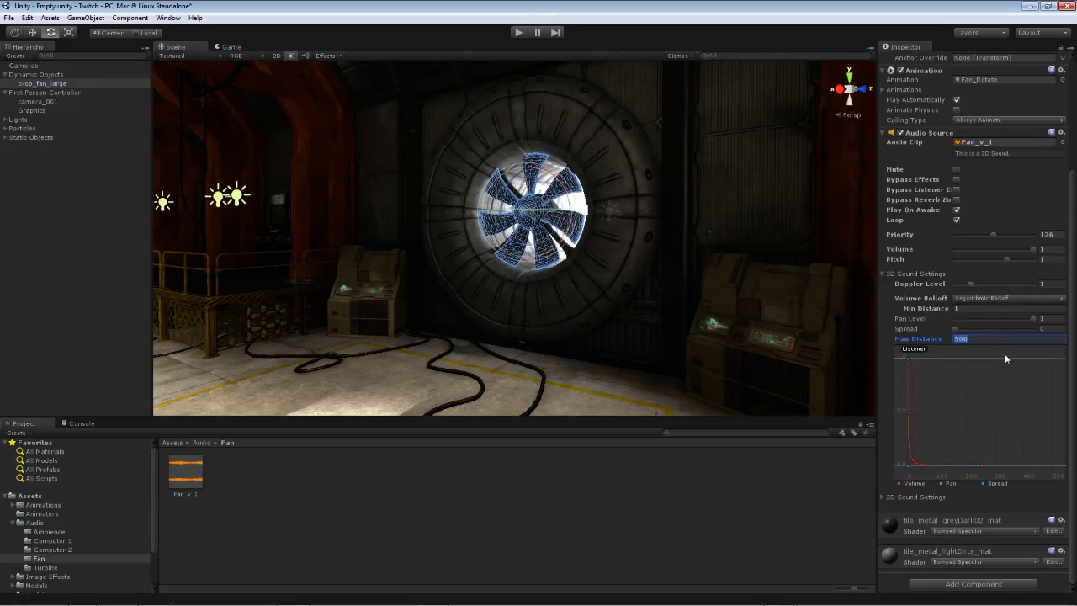
text(50)
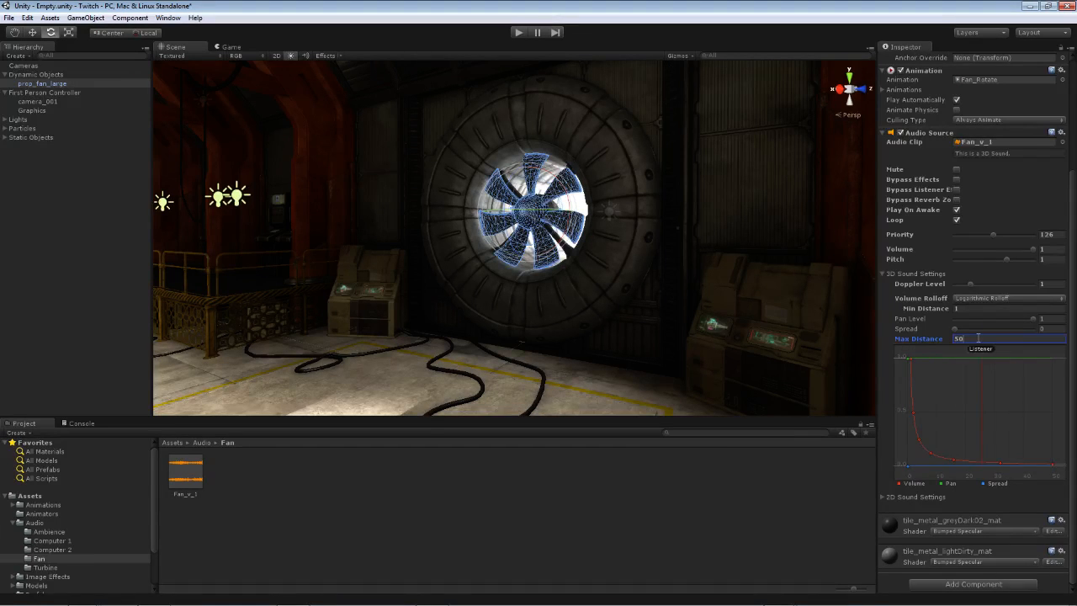
drag(972, 339, 952, 344)
text(5)
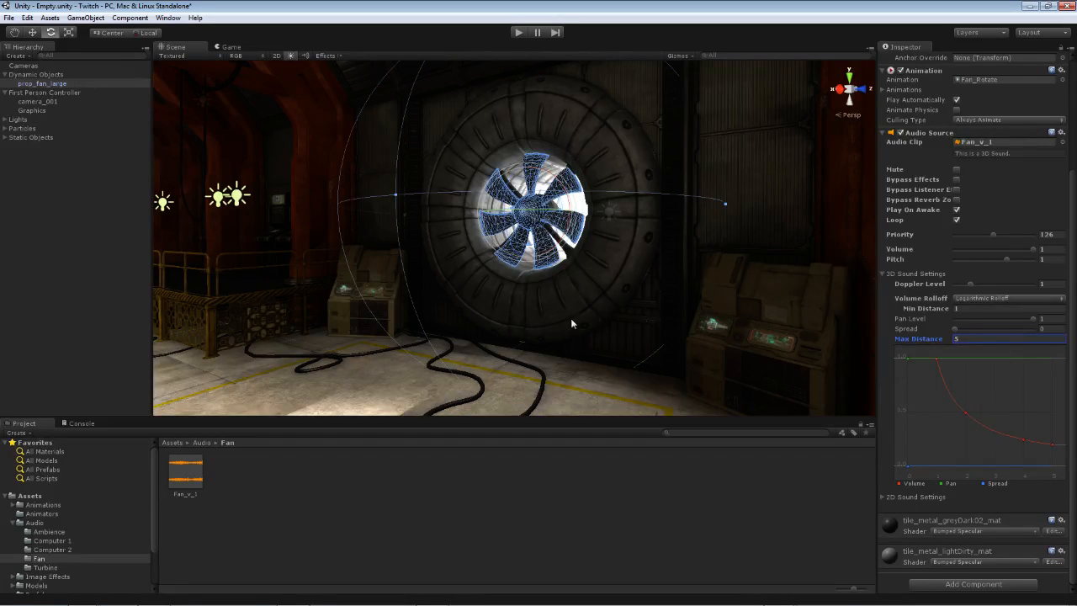
key(s)
right_drag(341, 157, 315, 133)
key(w)
right_drag(494, 335, 510, 318)
key(s)
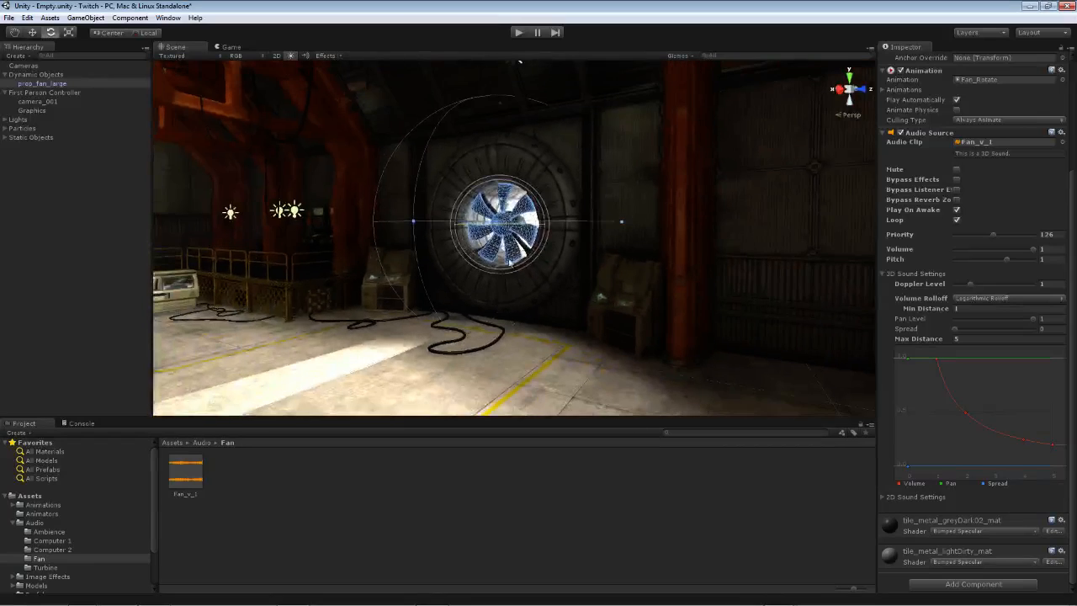
- Set the fan sound's Max Distance to 20 and check how far its range reaches across the hangar
click(968, 338)
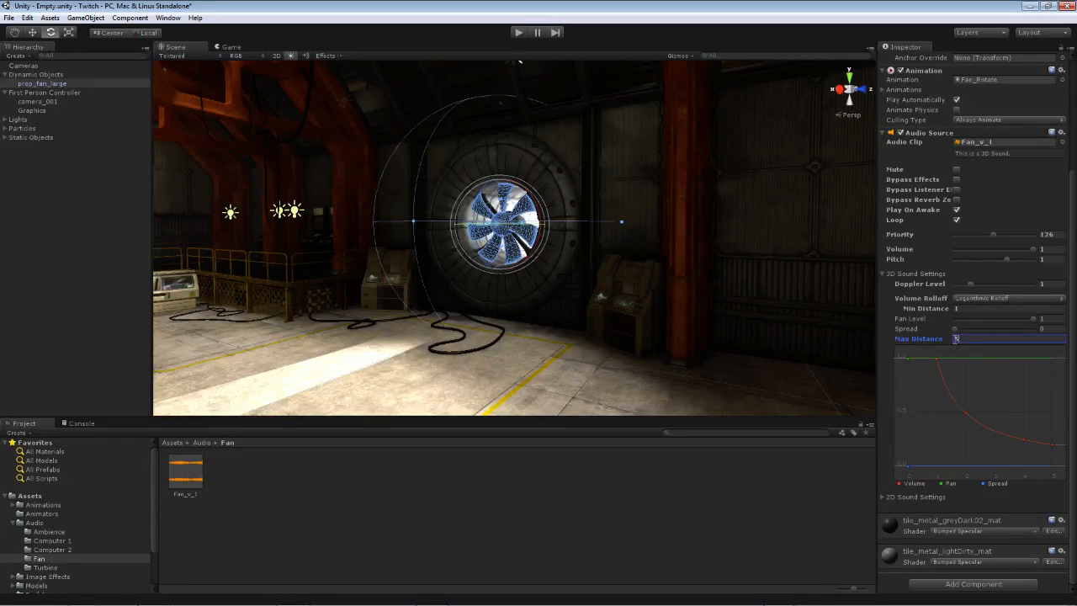
text(20)
right_drag(618, 314, 488, 336)
key(s)
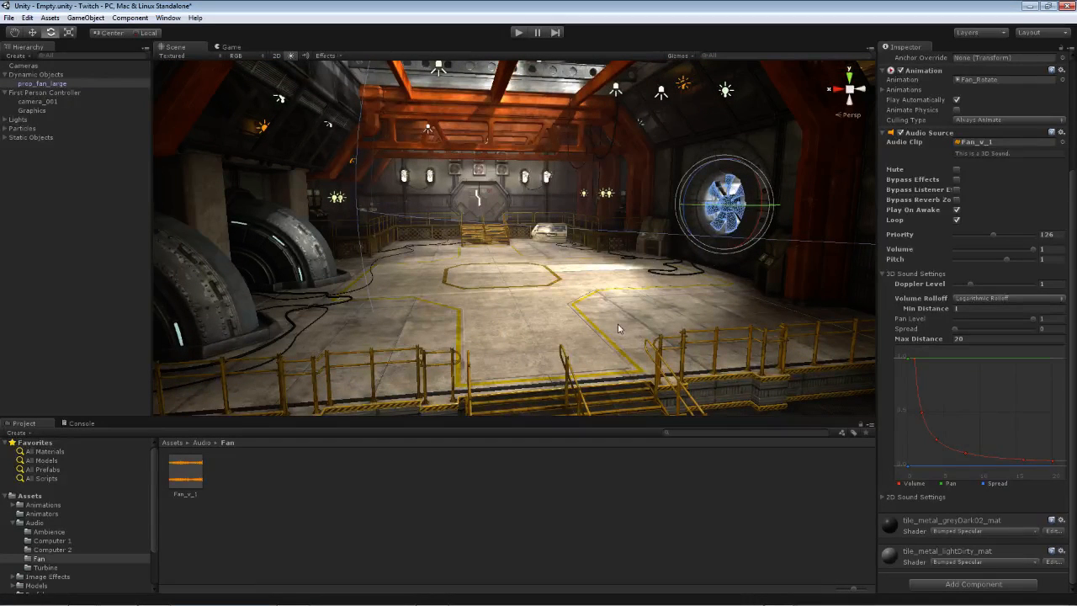
right_drag(621, 316, 688, 320)
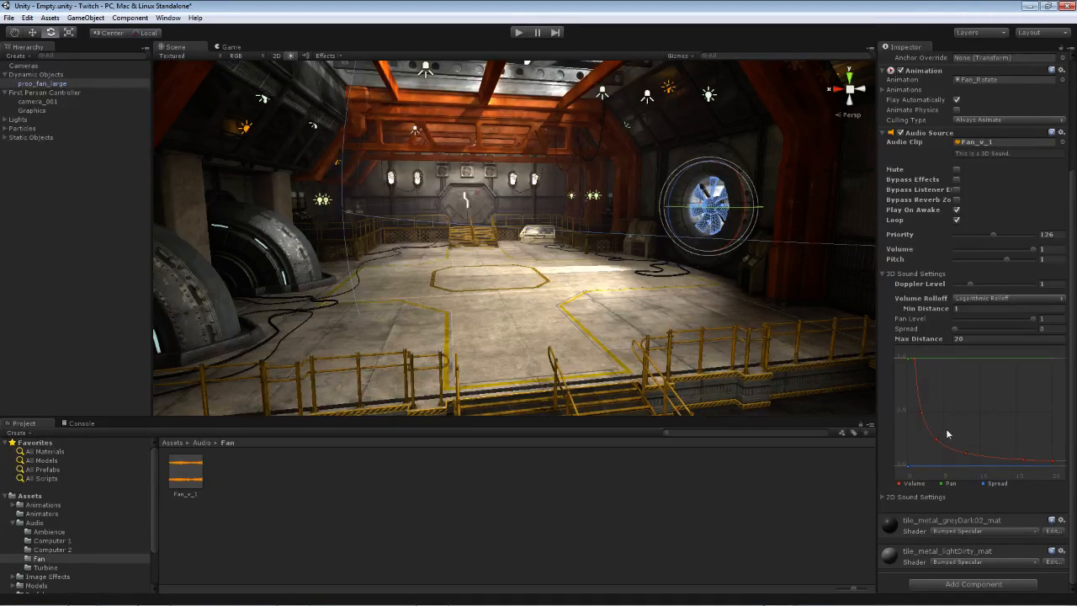
right_drag(475, 280, 626, 337)
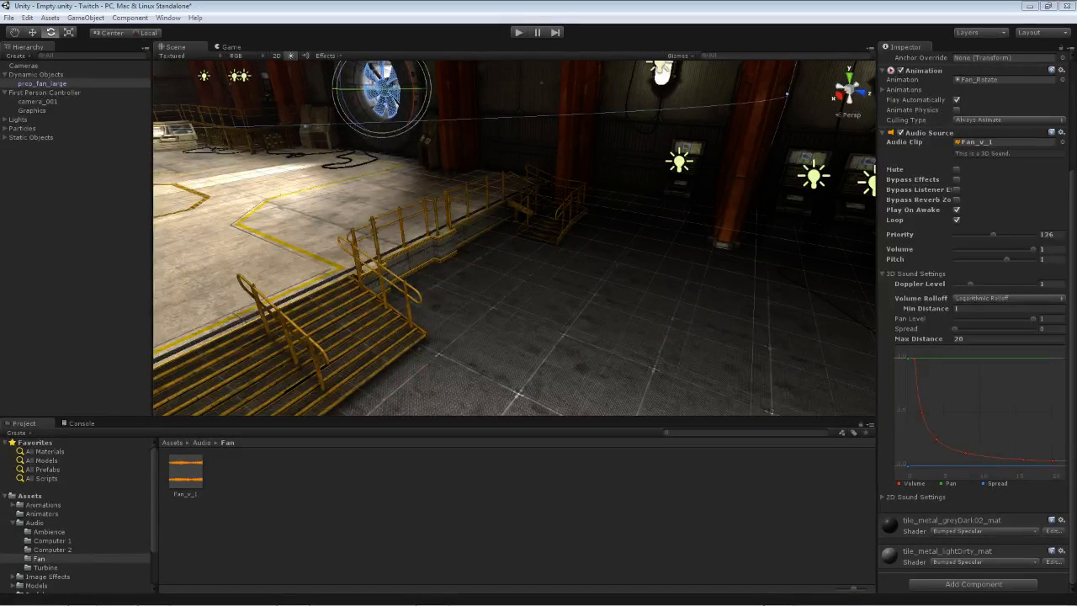
- Play the scene, walk toward the large fan, and pause to check the listener's position on the rolloff curve
click(517, 32)
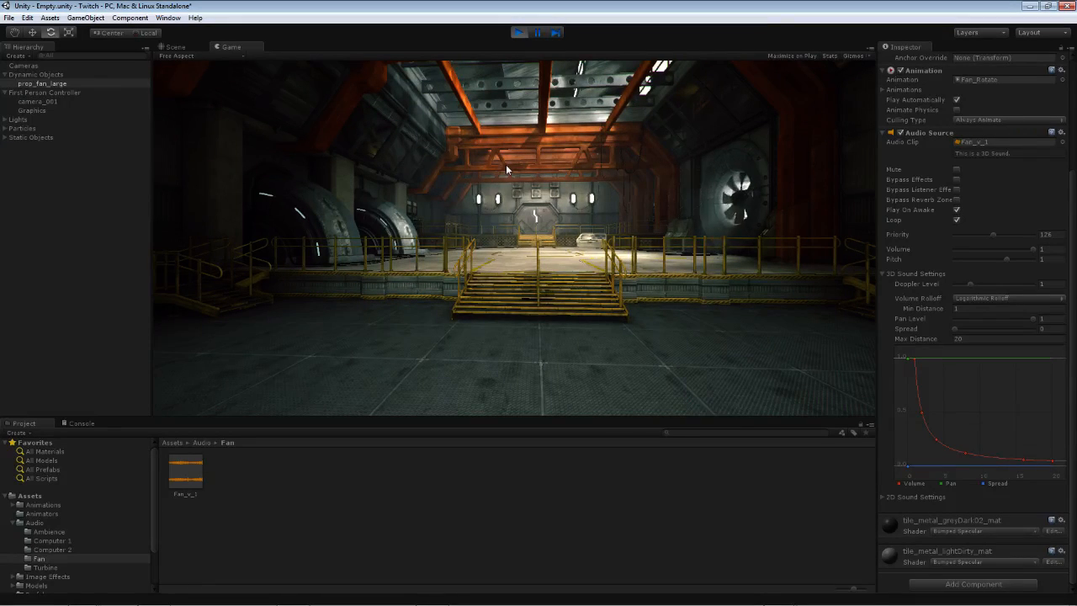
key(w)
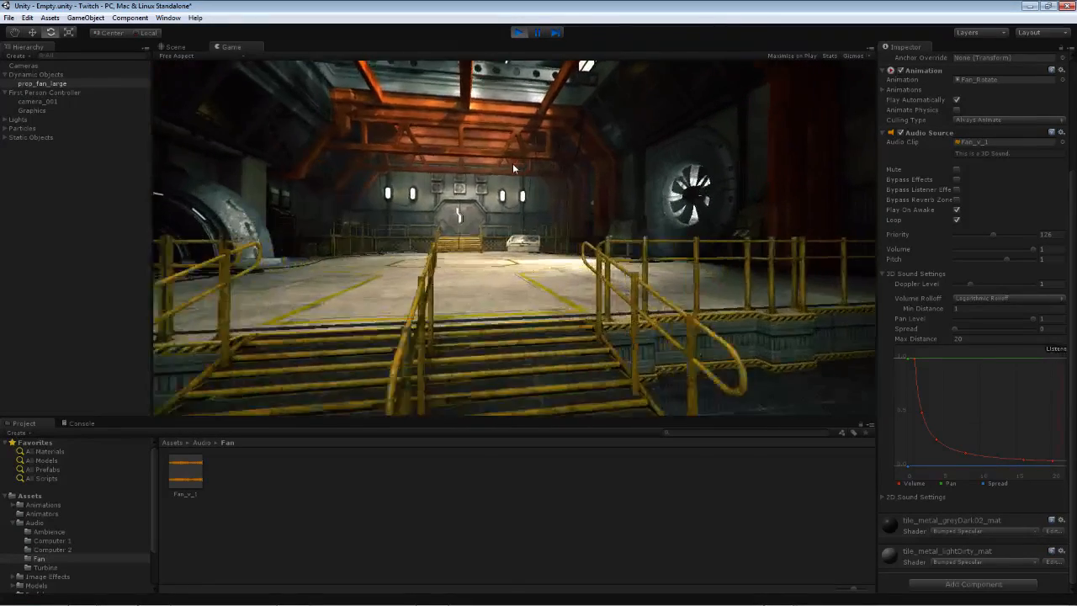
key(w)
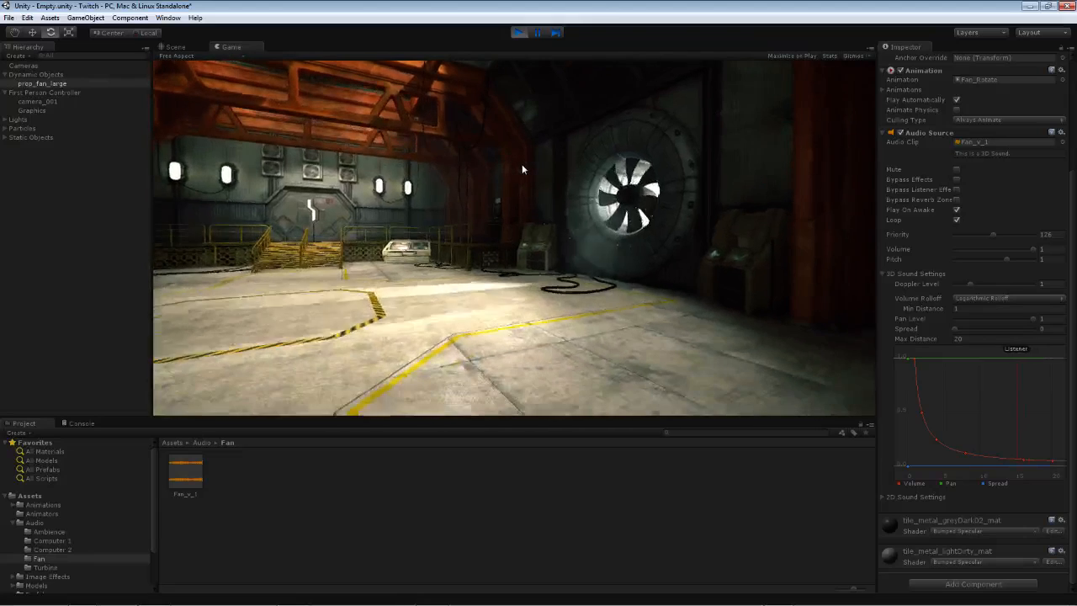
key(a)
key(a)
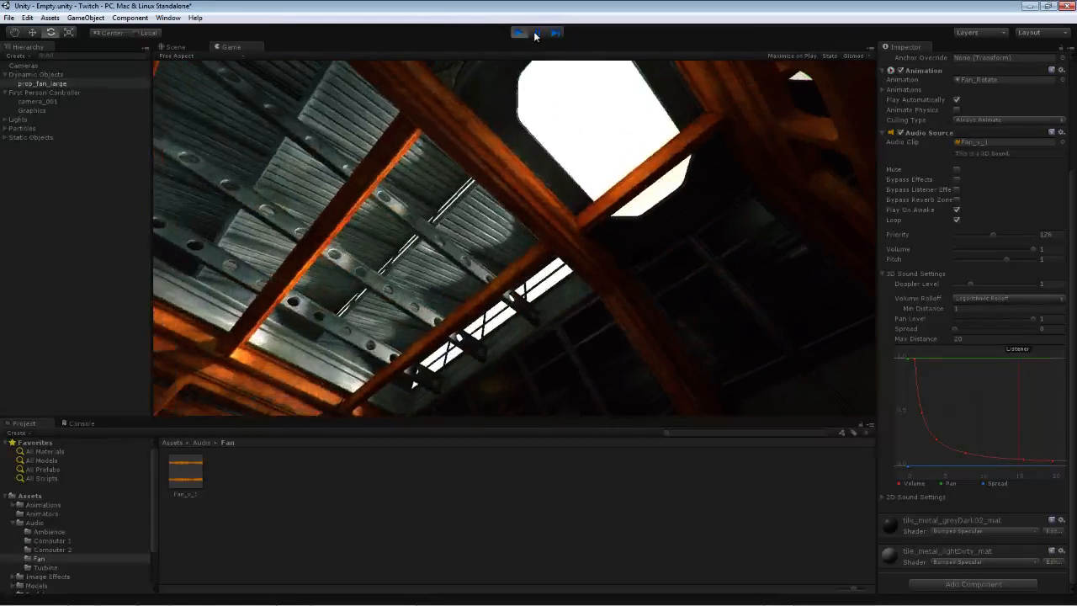
click(535, 35)
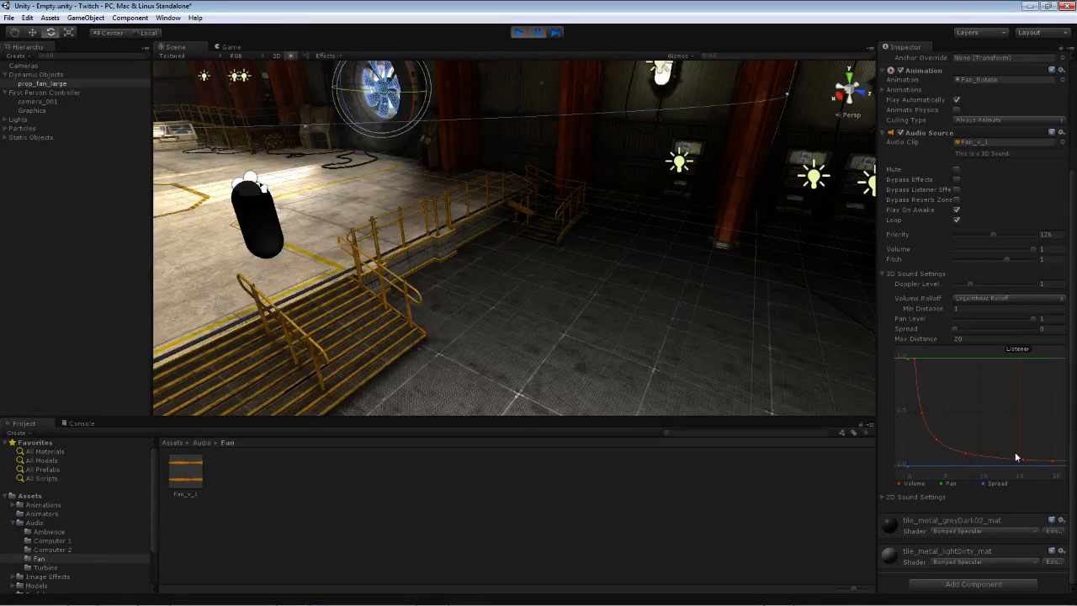
- Resume the game and walk toward and away from the fan to test its logarithmic rolloff, ending play mode when finished
click(537, 32)
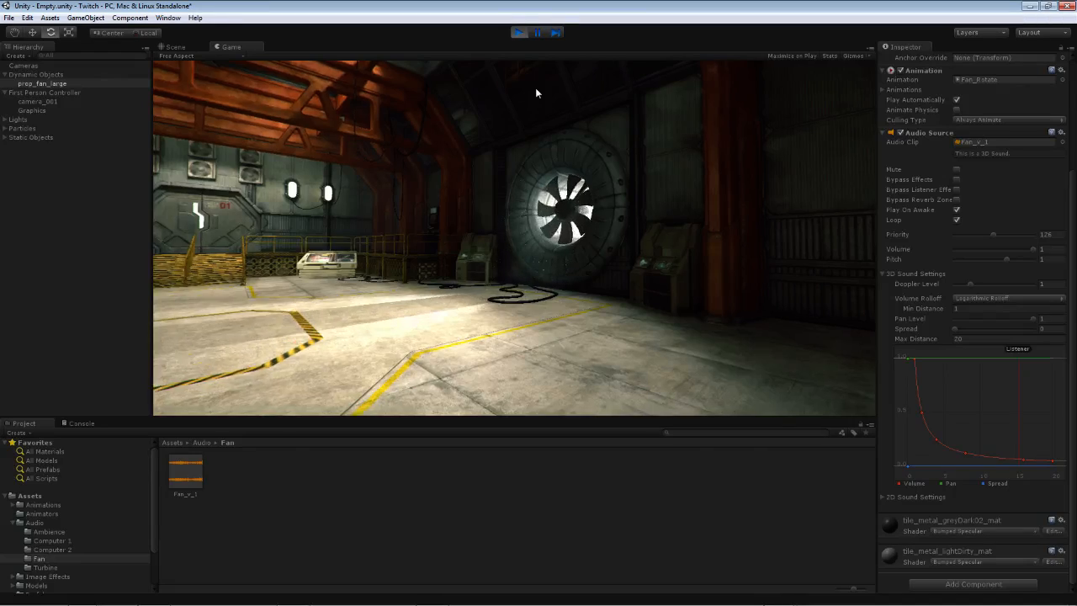
key(w)
key(w)
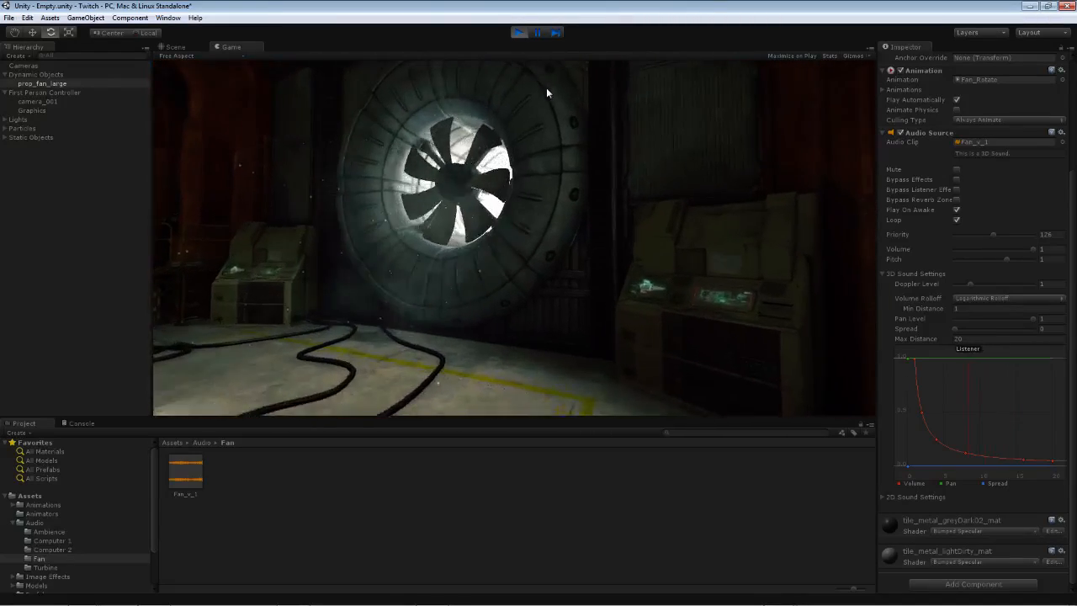
key(w)
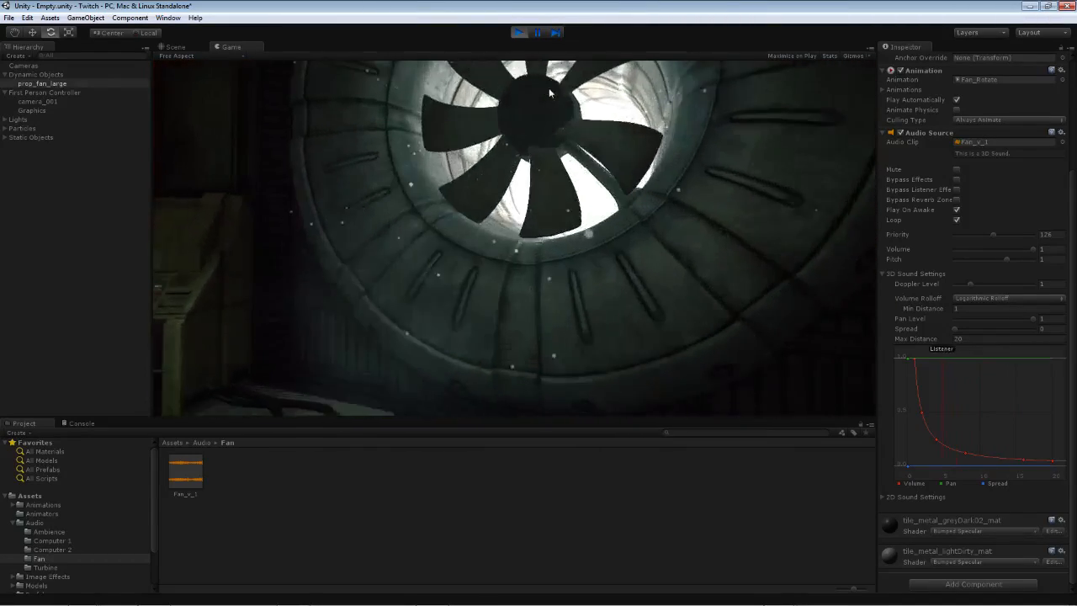
key(w)
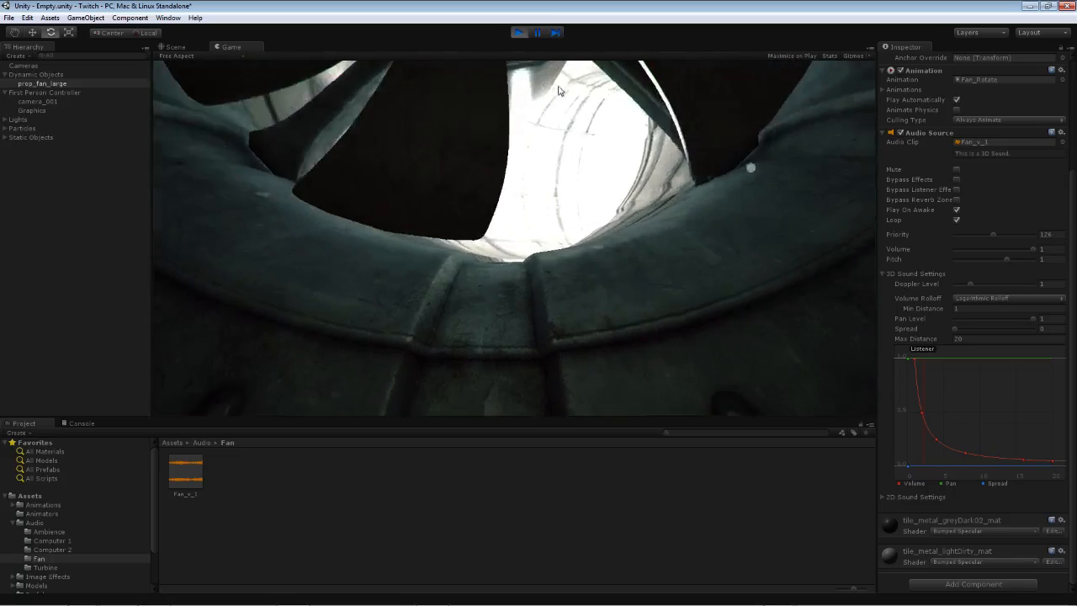
key(w)
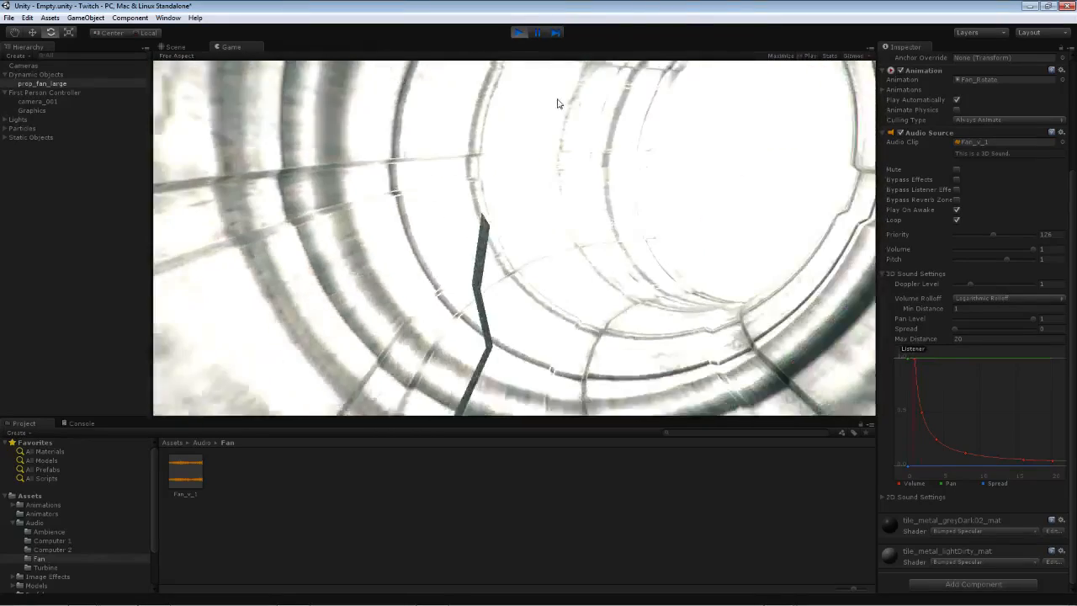
key(s)
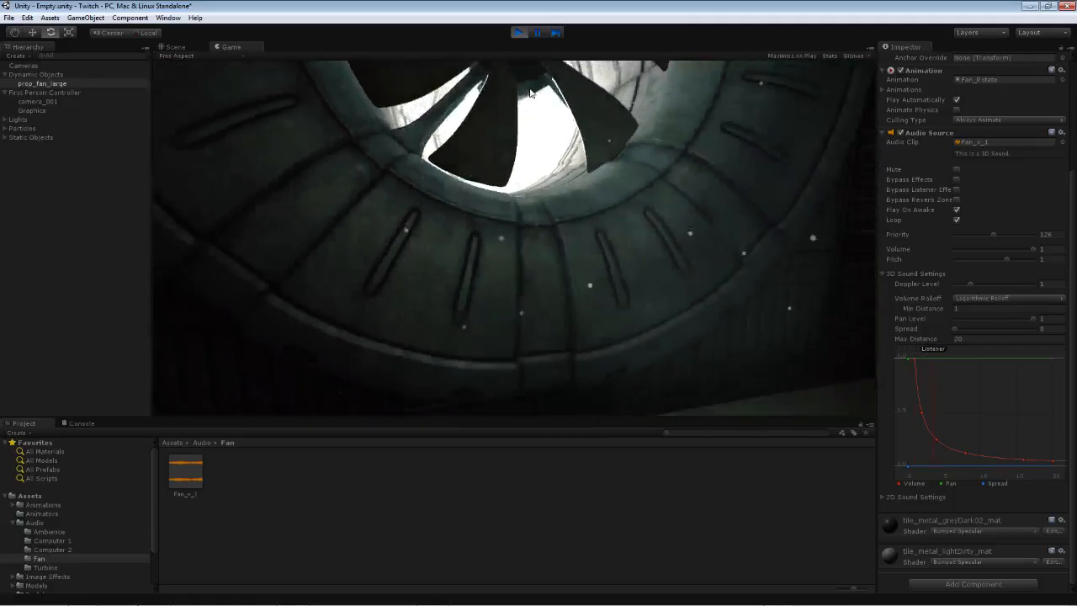
key(w)
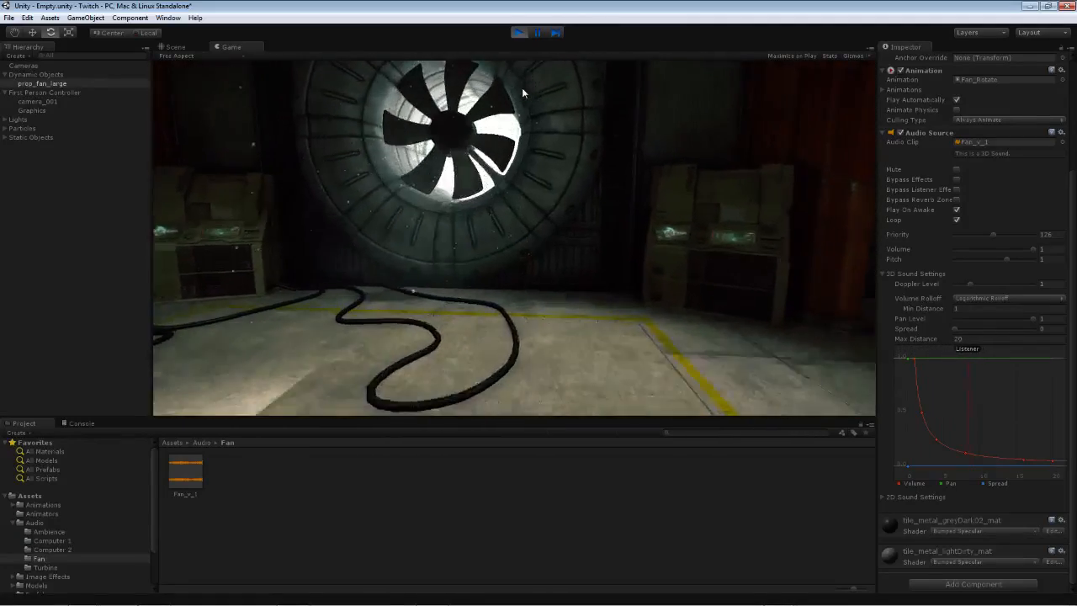
key(s)
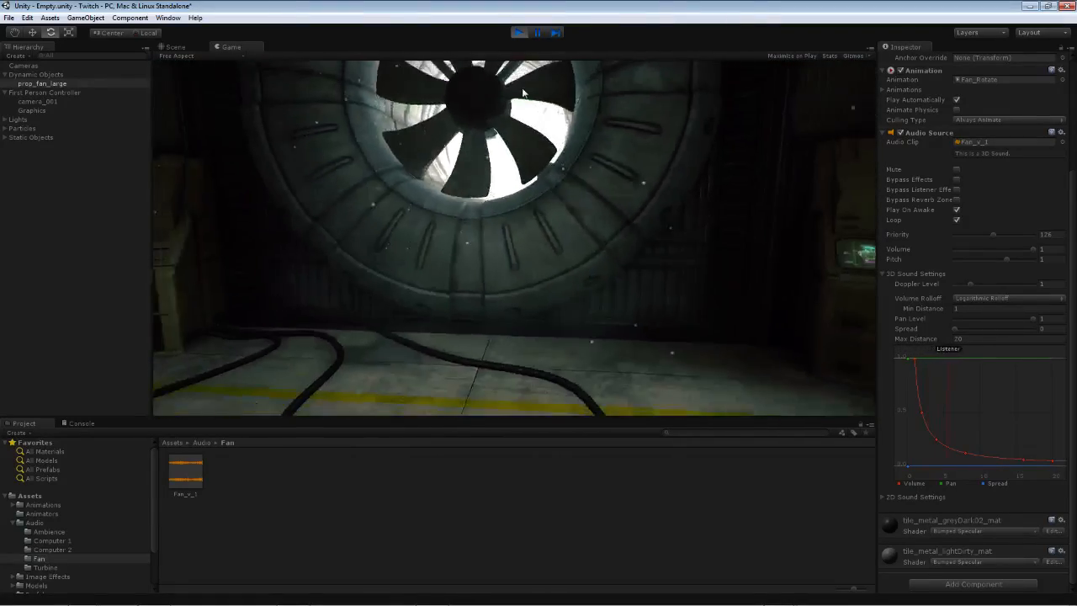
key(w)
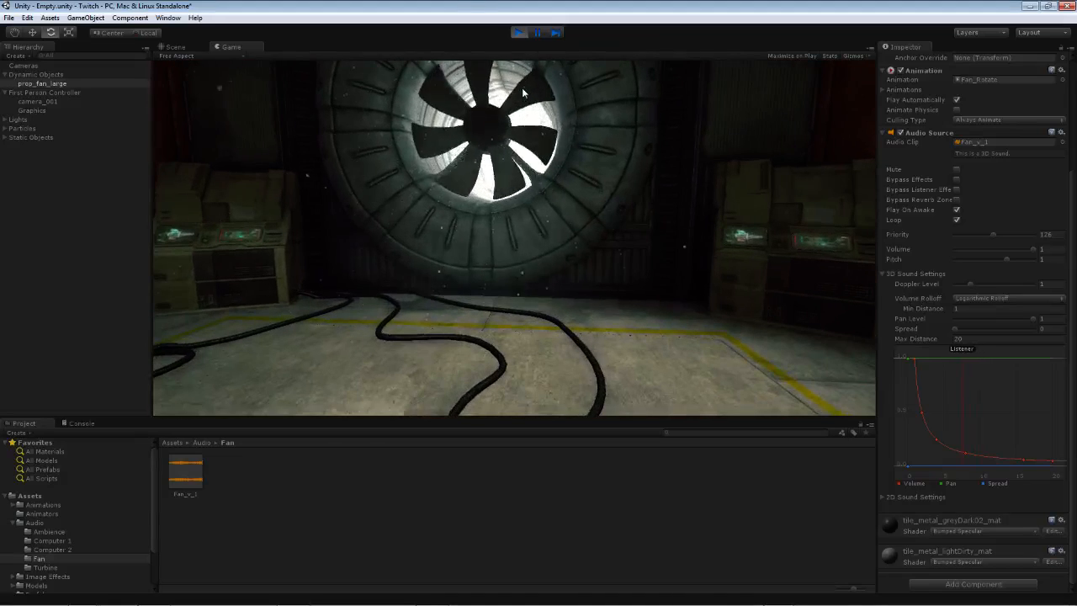
key(ctrl+p)
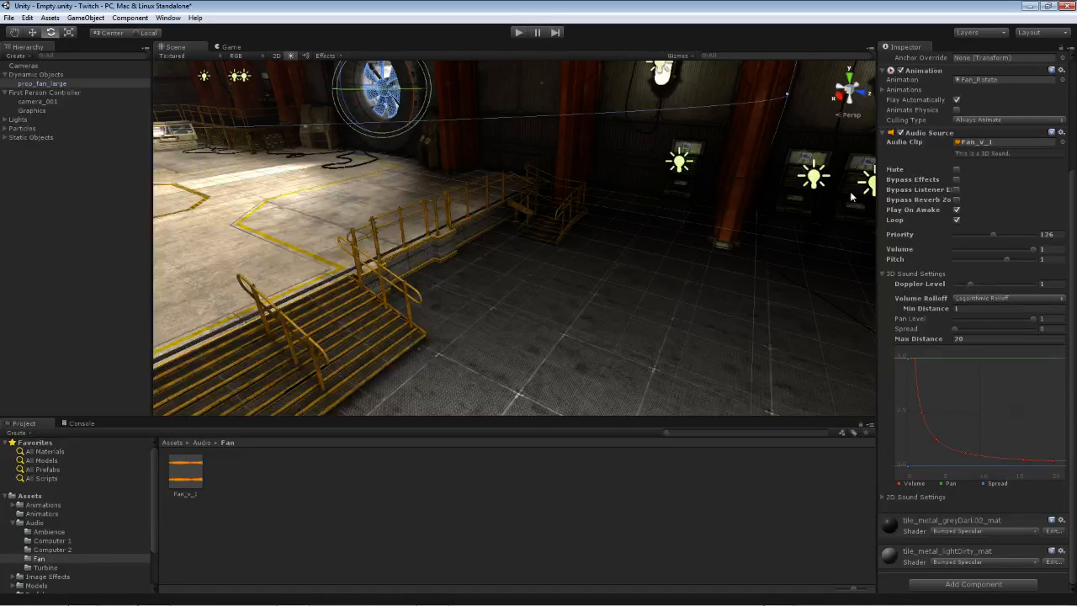
- Compare the Linear and Custom Rolloff curves and set the fan's Volume Rolloff to Linear Rolloff
click(964, 299)
click(984, 323)
click(974, 299)
click(978, 332)
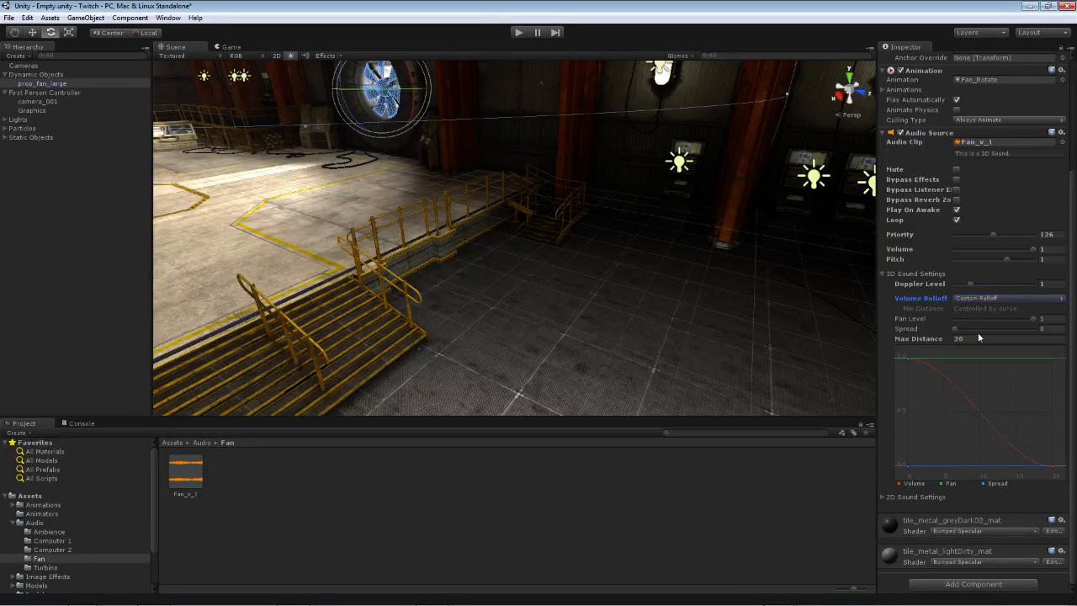
click(978, 300)
click(978, 323)
- Play the scene and walk toward and away from the large fan to test its linear rolloff, ending play mode when finished
click(522, 34)
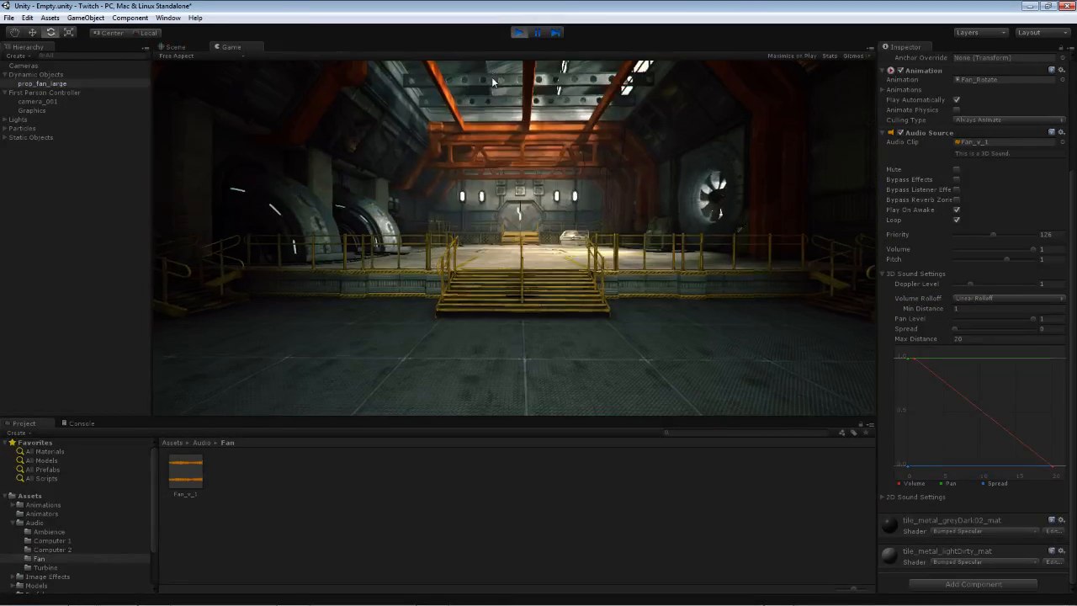
key(w)
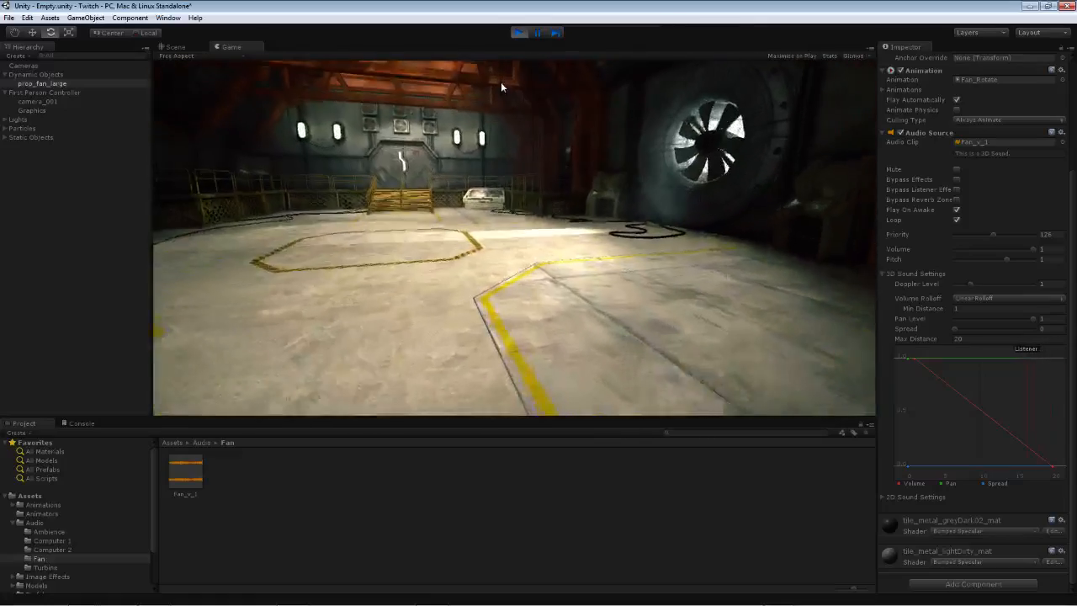
key(w)
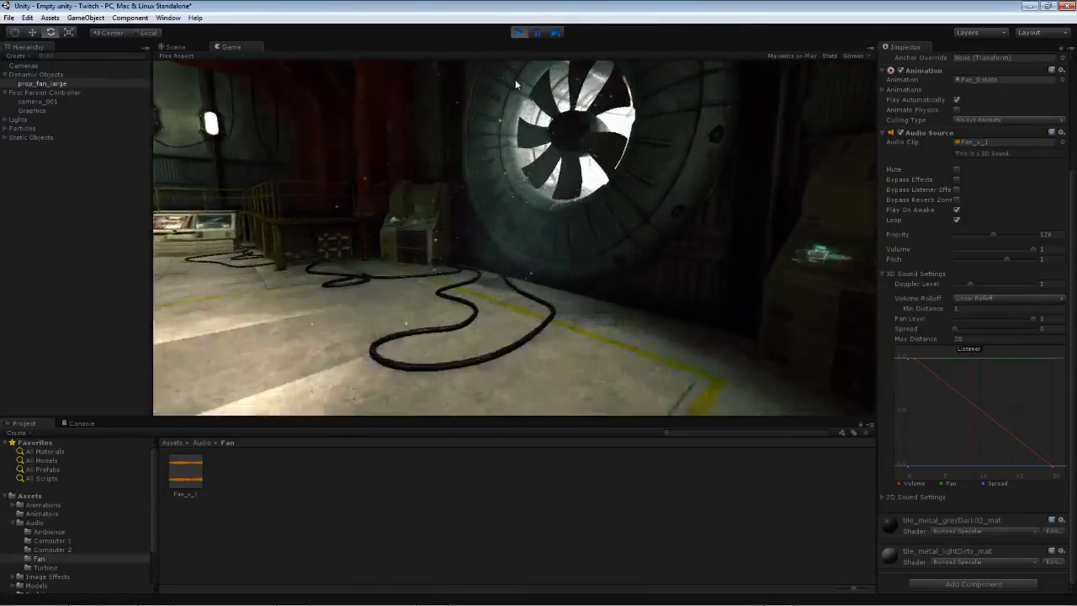
key(s)
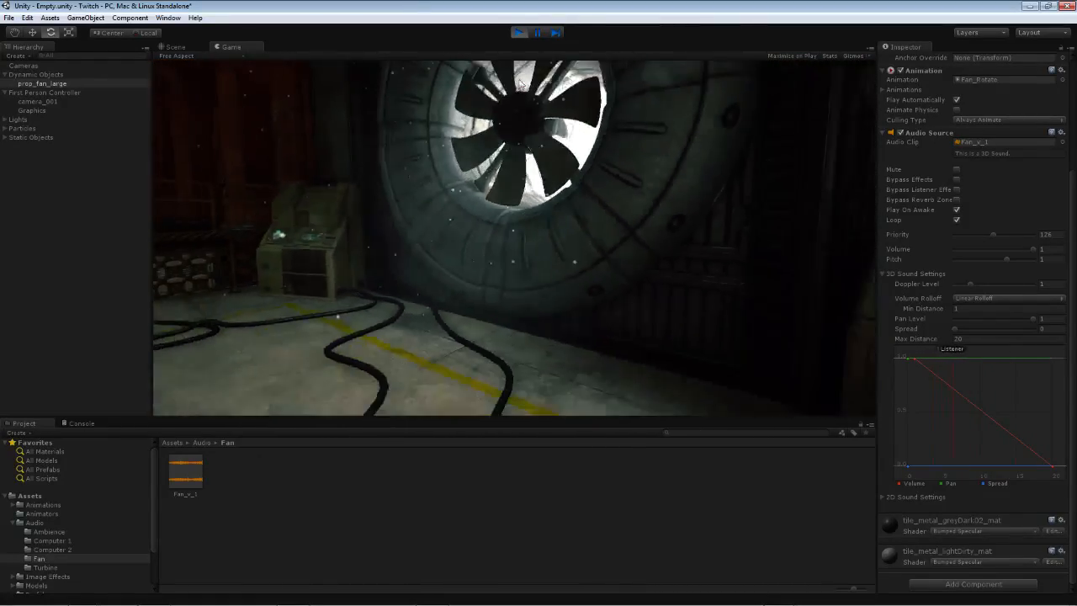
key(w)
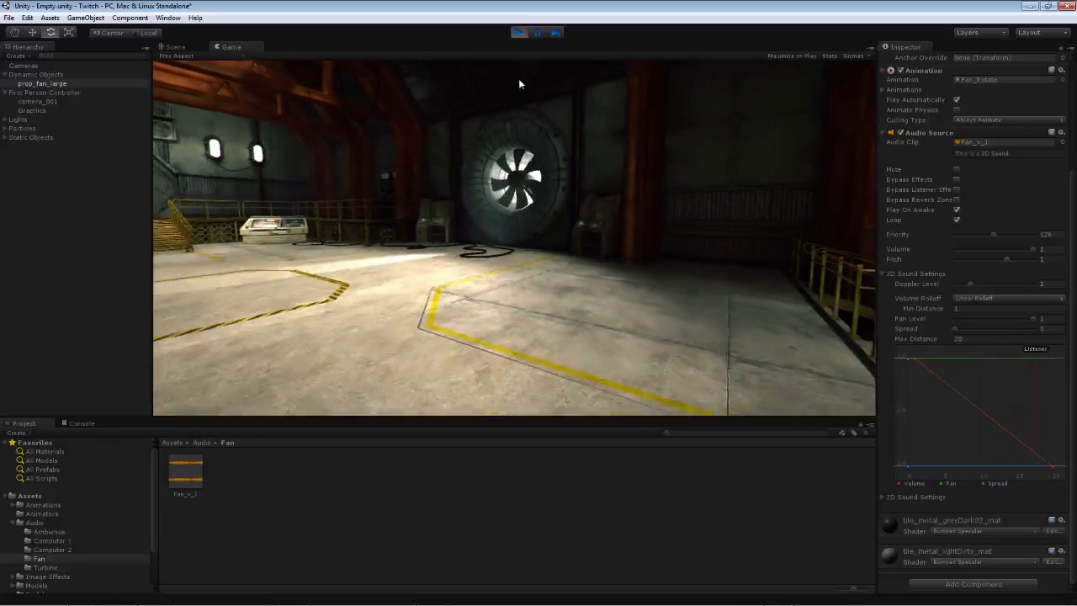
key(w)
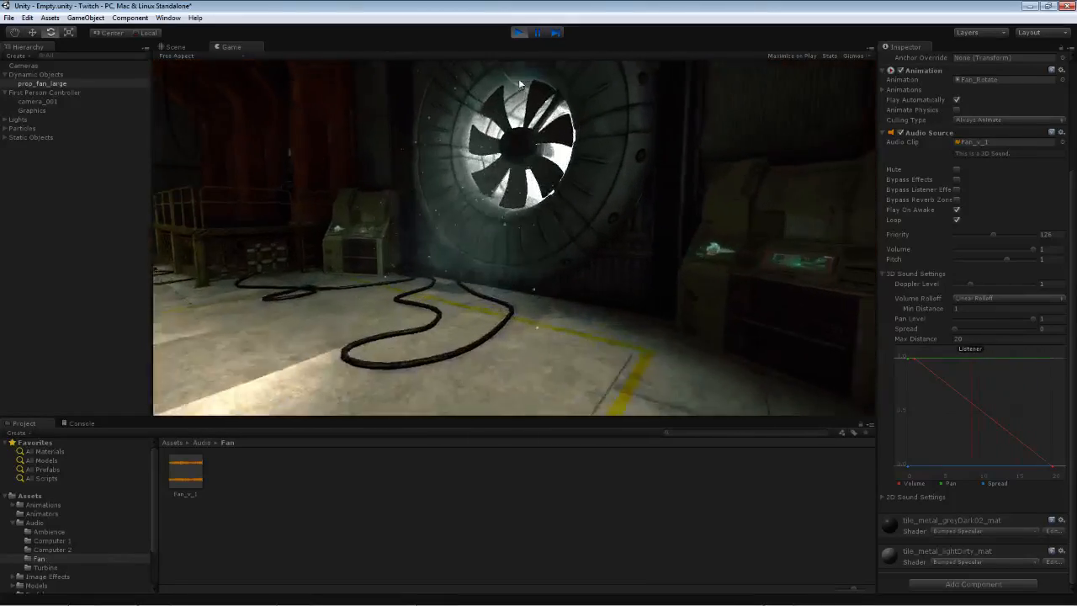
key(s)
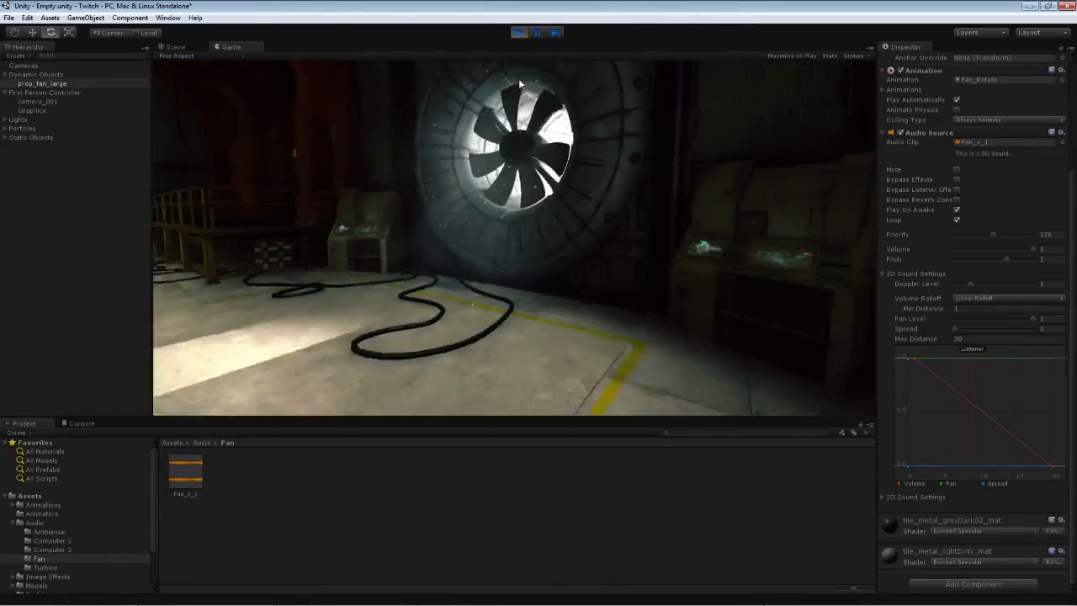
key(w)
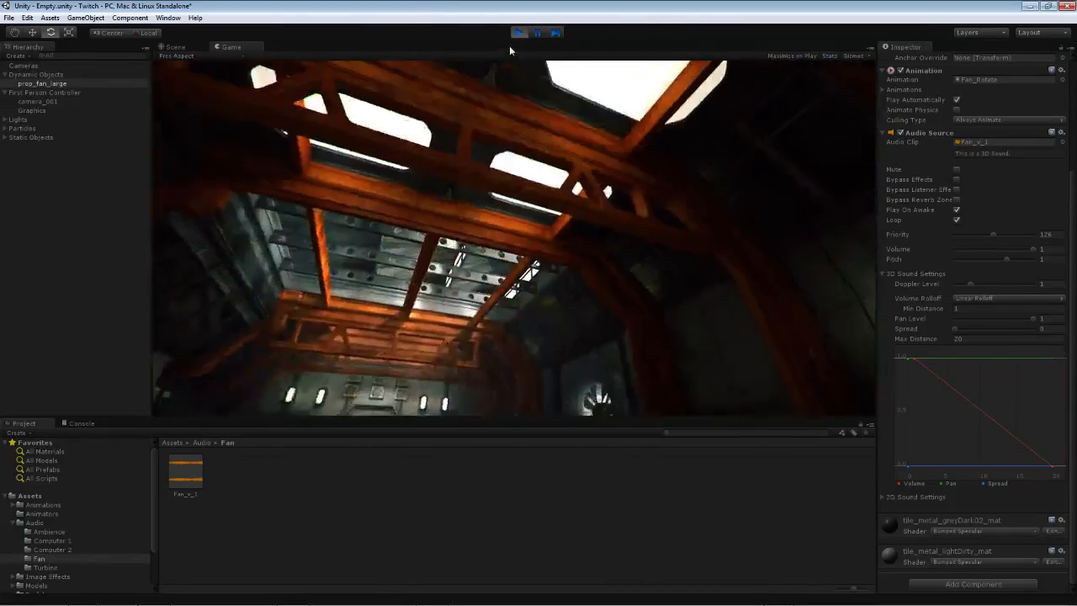
click(518, 32)
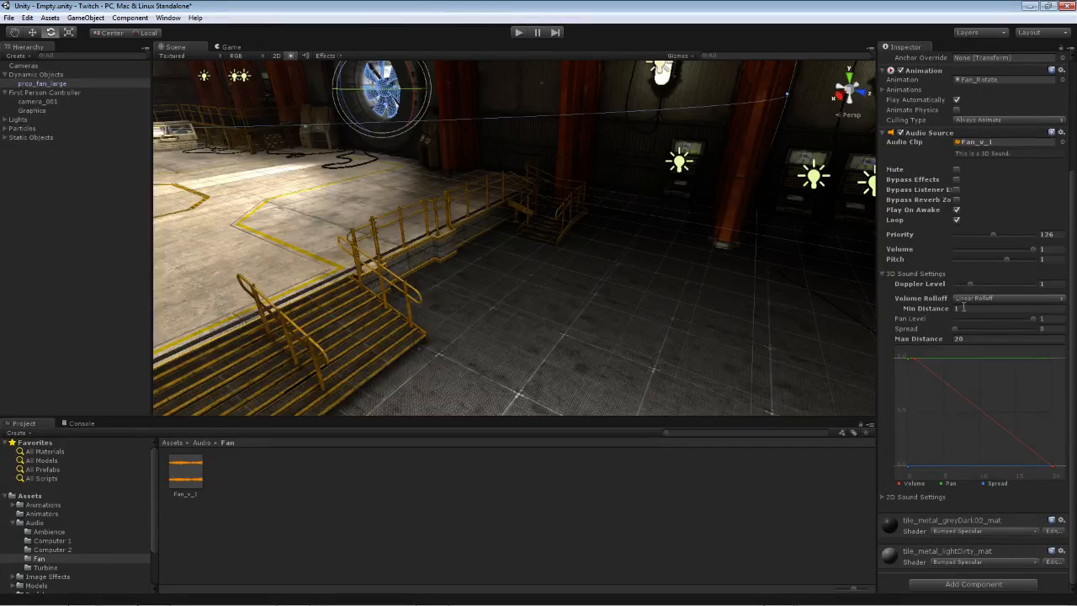
- Set the fan's Volume Rolloff to Custom Rolloff and add keys that shape the volume curve into alternating dips and peaks
click(965, 298)
click(977, 335)
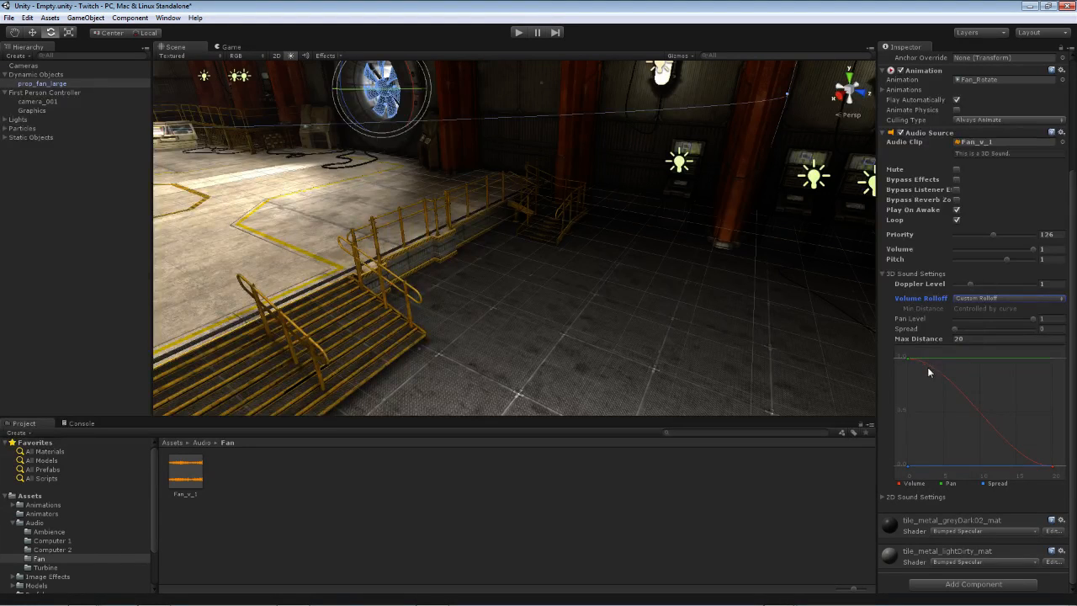
click(941, 372)
drag(941, 372, 967, 362)
double_click(960, 390)
double_click(975, 462)
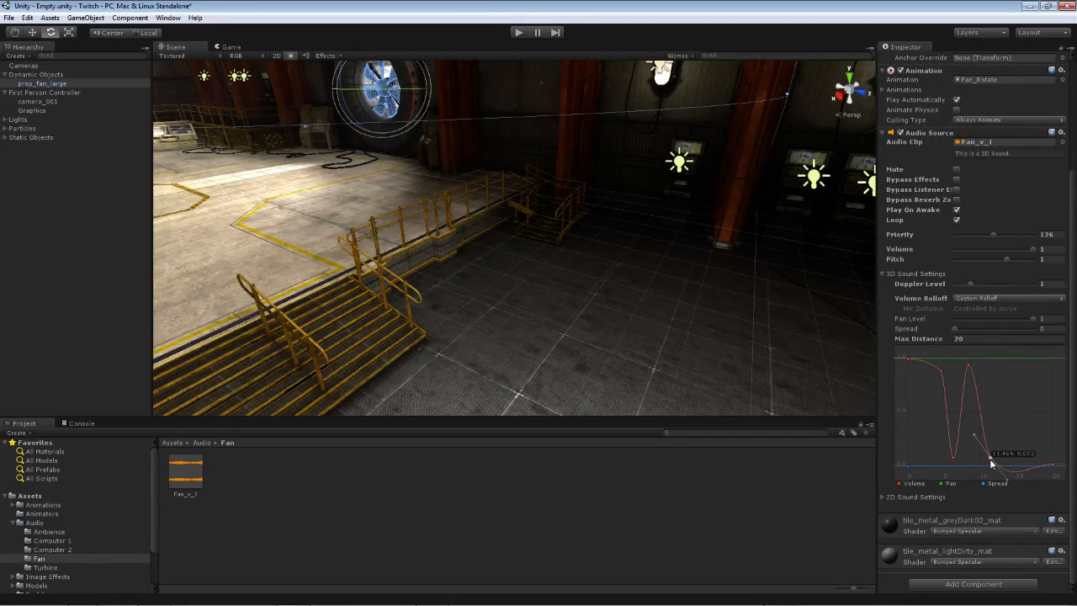
drag(1013, 455, 1020, 371)
double_click(1012, 467)
- Play the scene and walk up to and back from the fan to test the custom volume curve, ending play mode when finished
click(518, 31)
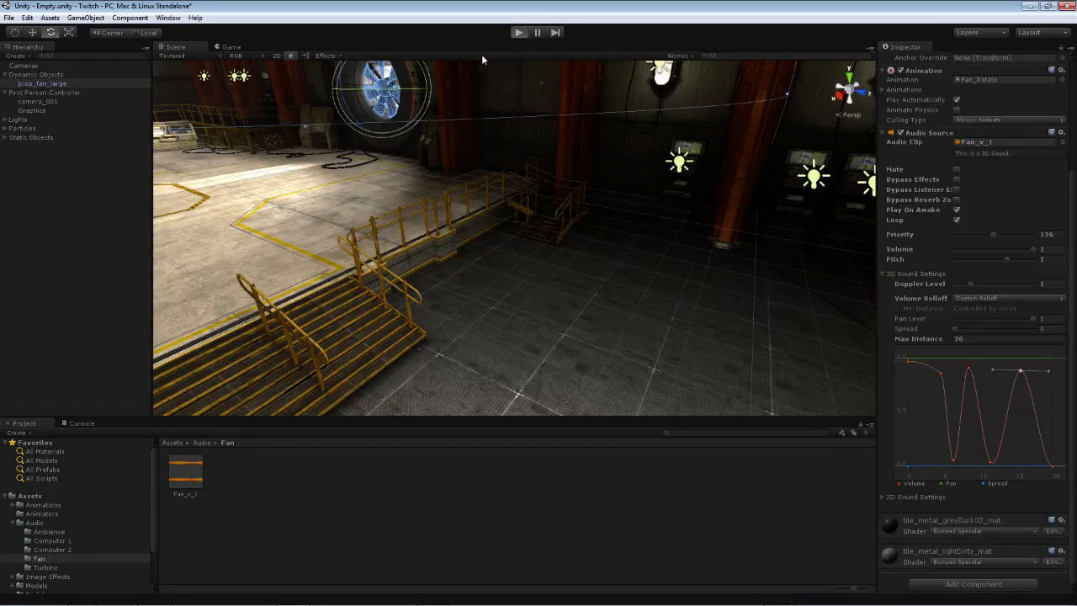
key(w)
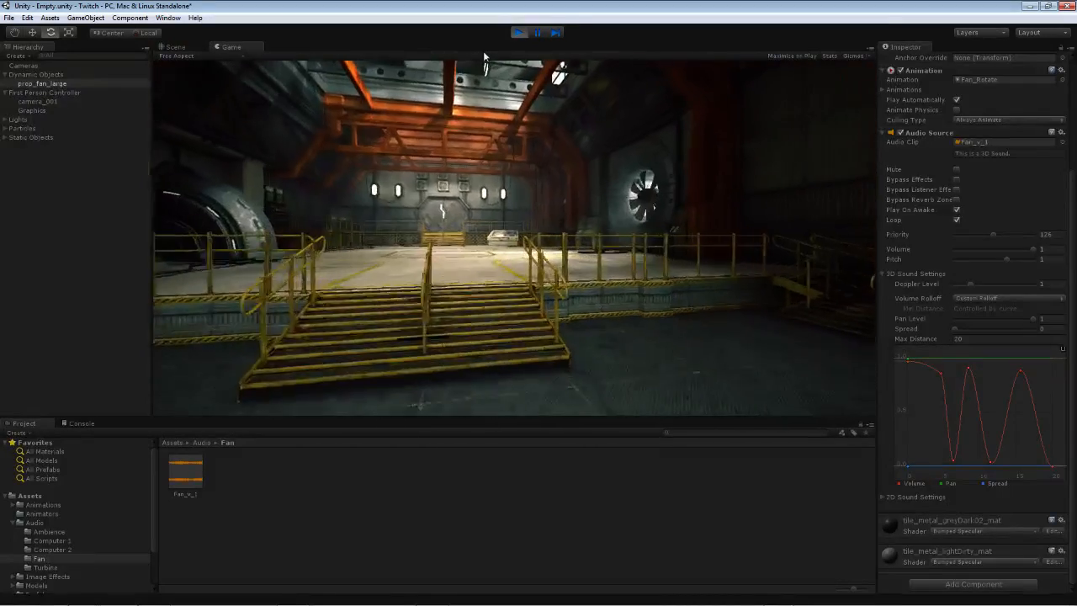
key(w)
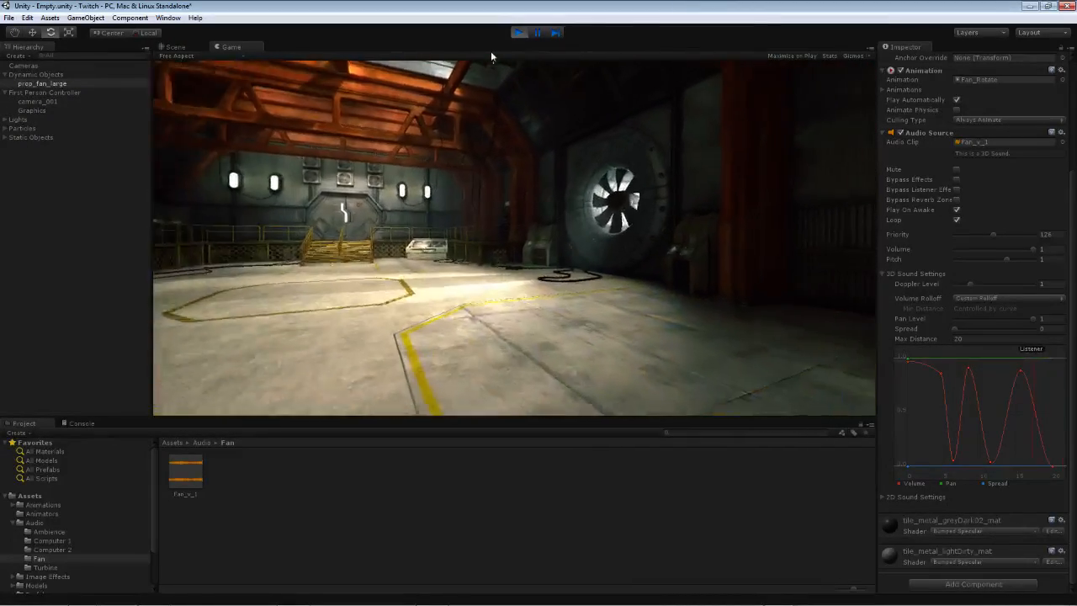
key(w)
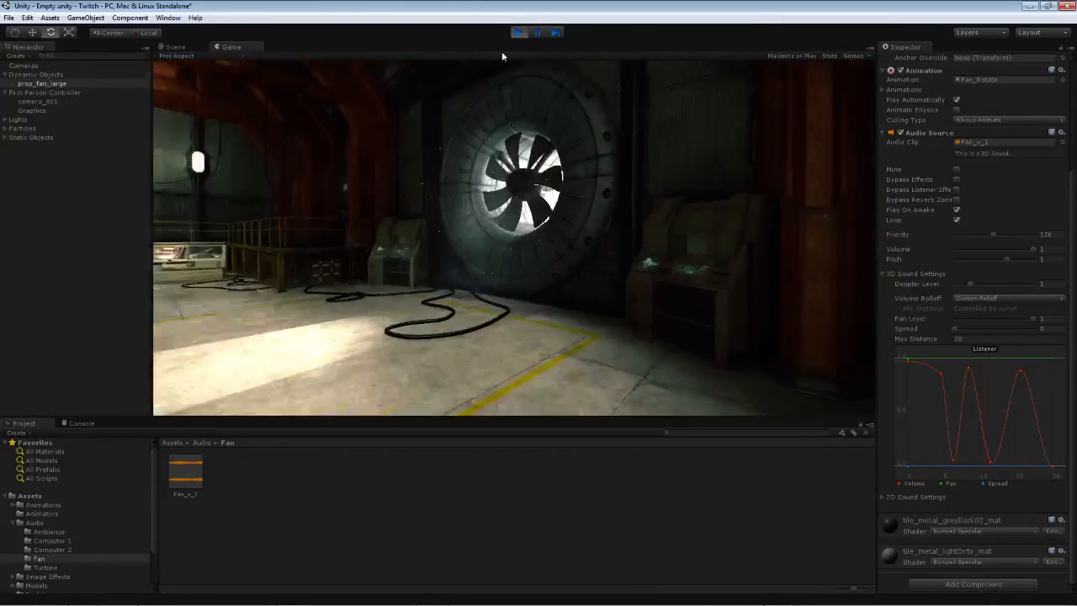
key(w)
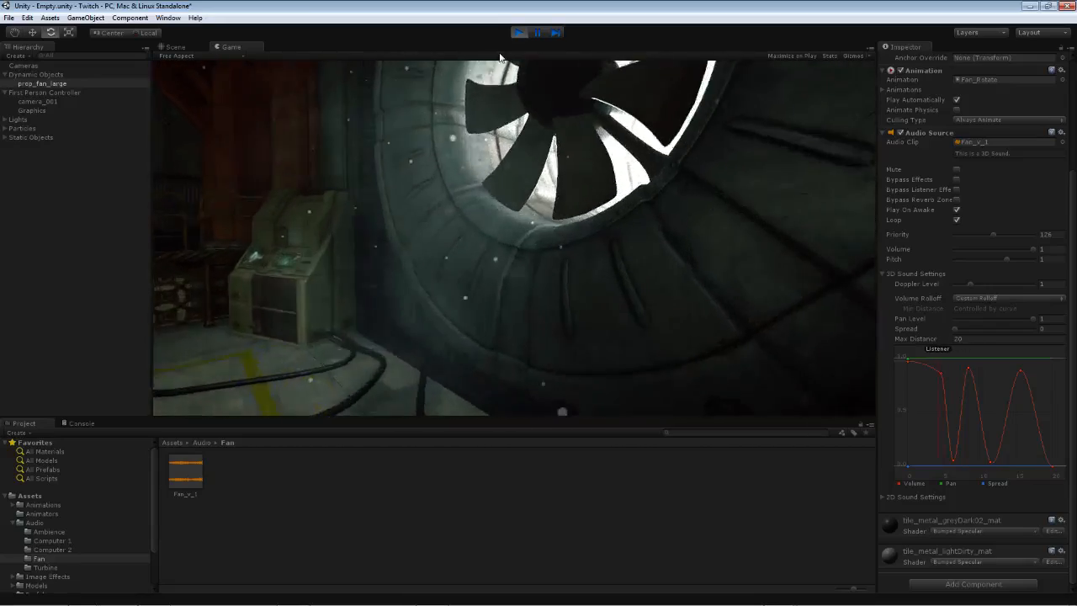
key(s)
key(s)
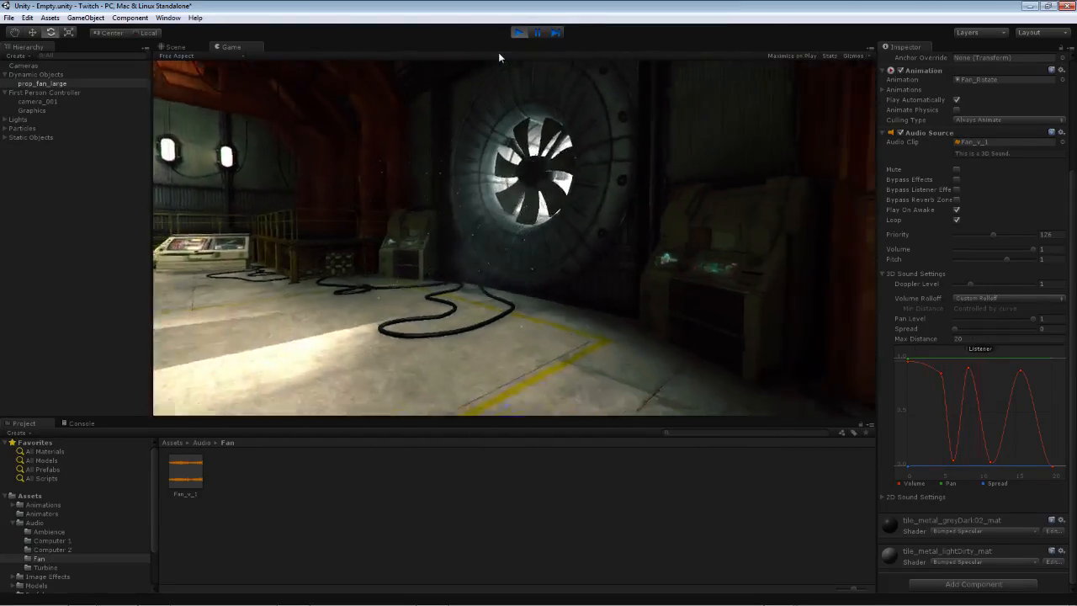
click(517, 33)
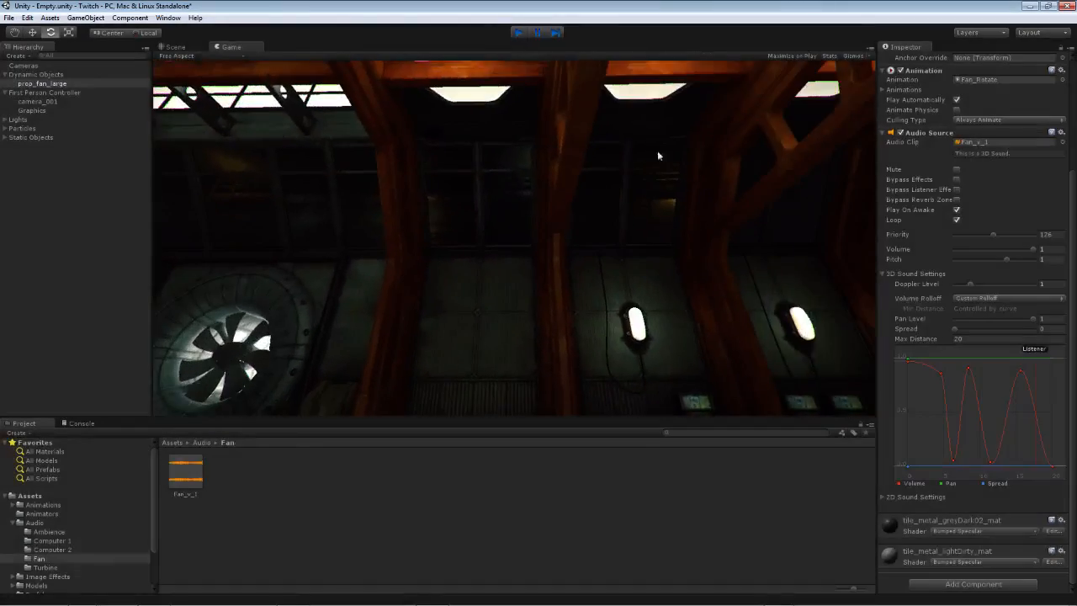
- Try Logarithmic Rolloff on the fan's audio source again, ending with Volume Rolloff set to Linear Rolloff
click(978, 299)
click(972, 308)
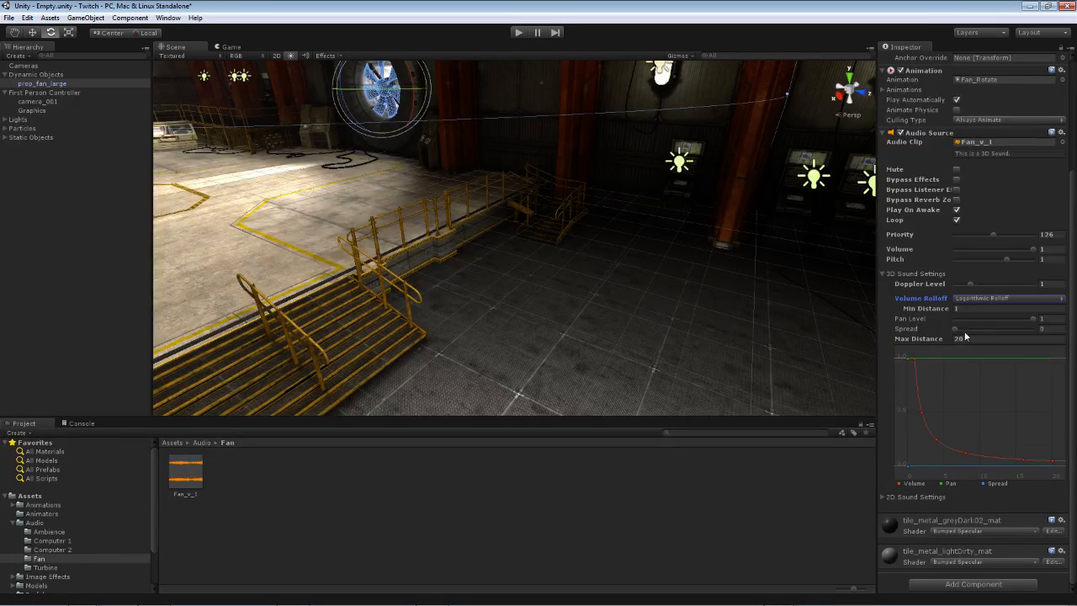
click(976, 299)
click(973, 325)
- Select both turbine props, prop_turbine_001 and prop_turbine_002, within env_robotLab_static and add an Audio Source component to them
right_drag(648, 343, 551, 74)
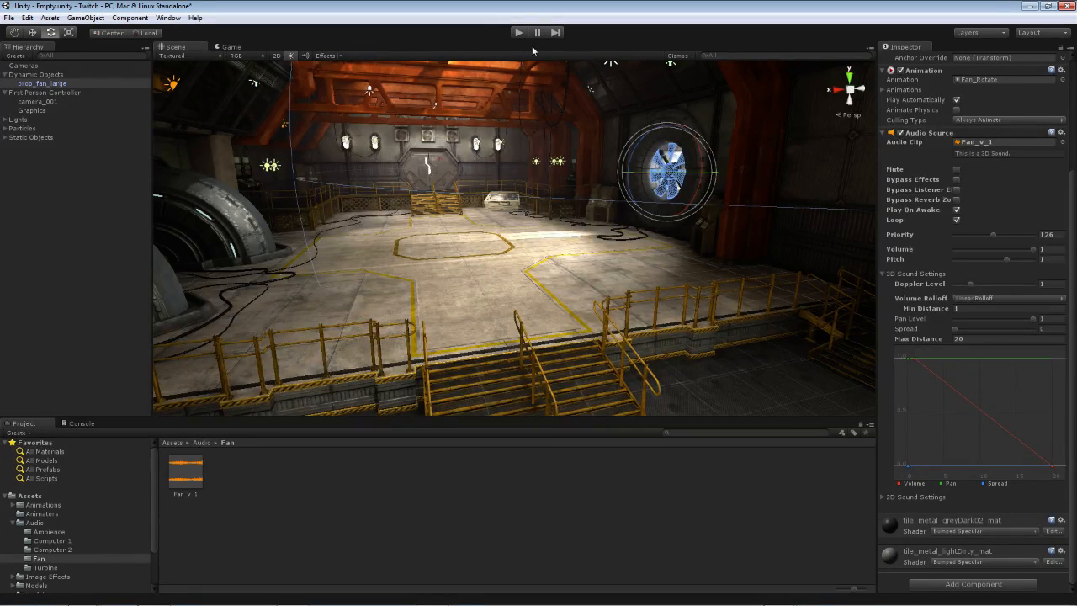
right_drag(504, 243, 355, 232)
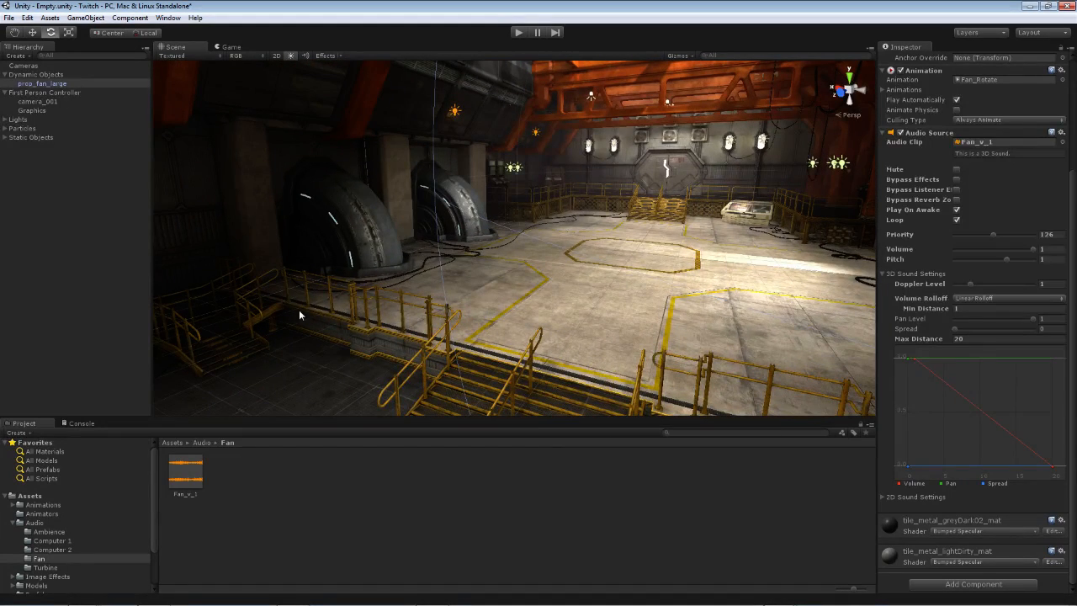
click(330, 206)
click(13, 146)
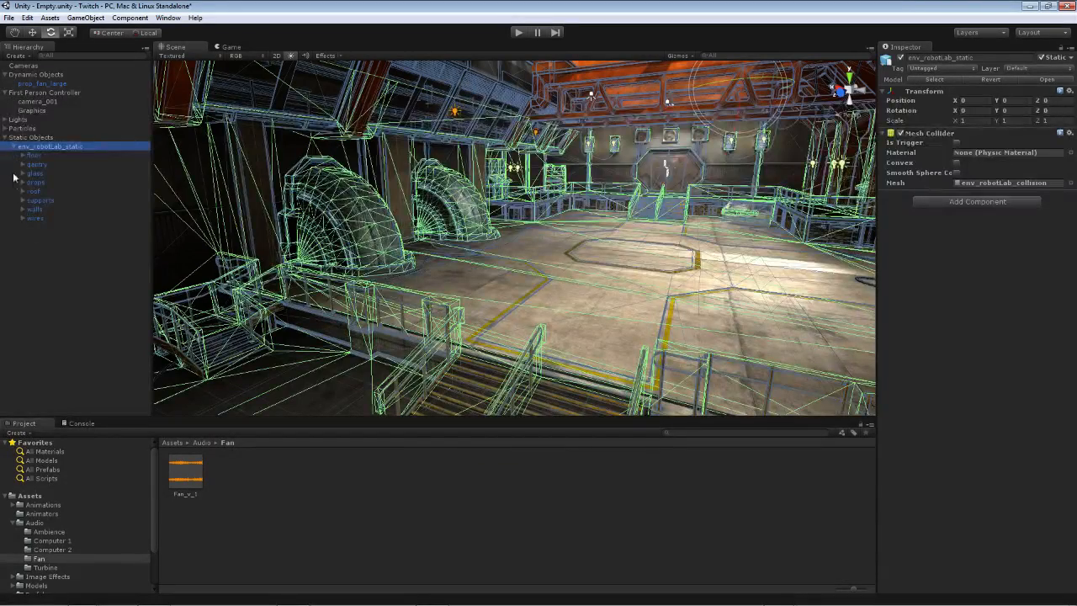
click(23, 183)
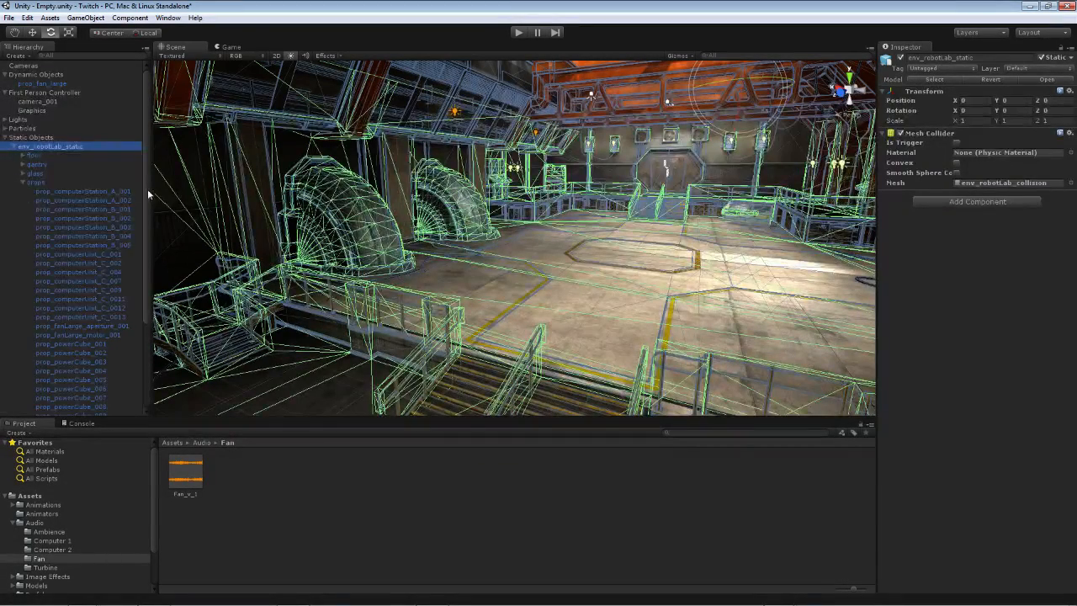
scroll(84, 252, down, 5)
click(83, 349)
shift+click(83, 359)
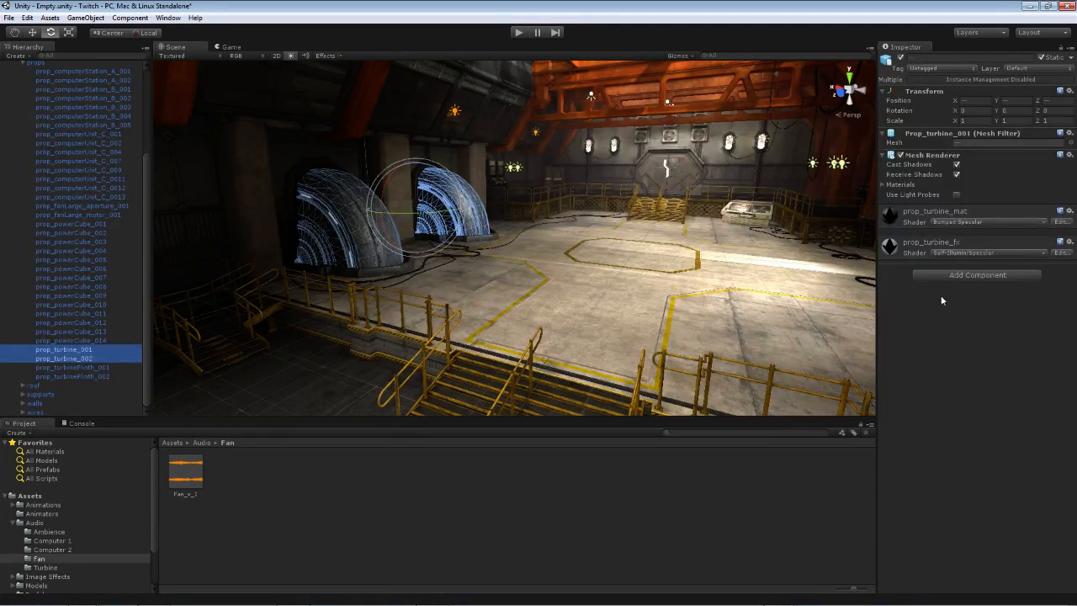
click(963, 274)
click(949, 385)
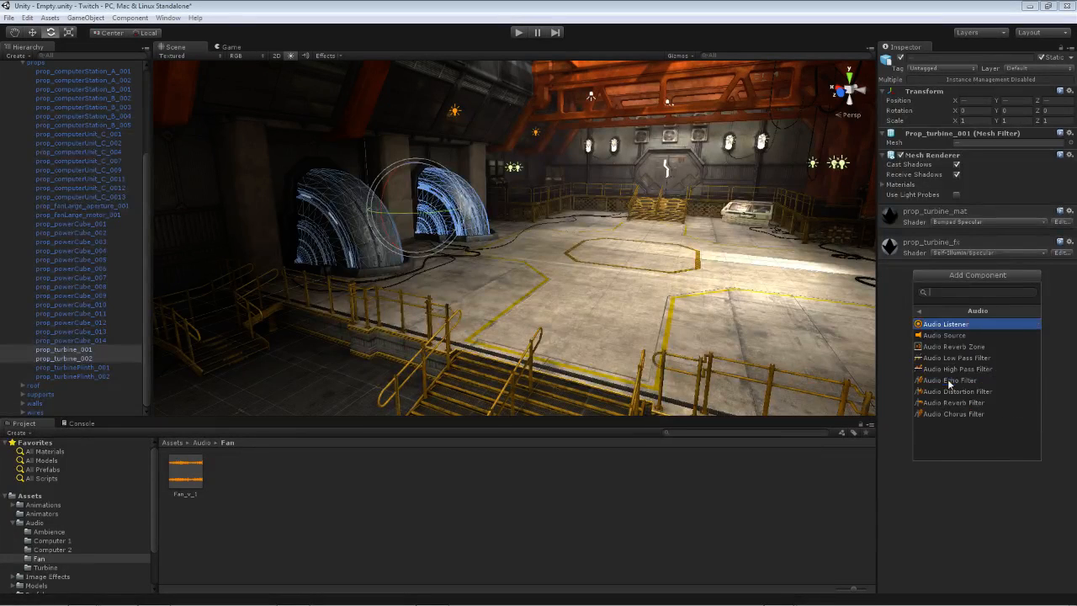
click(945, 336)
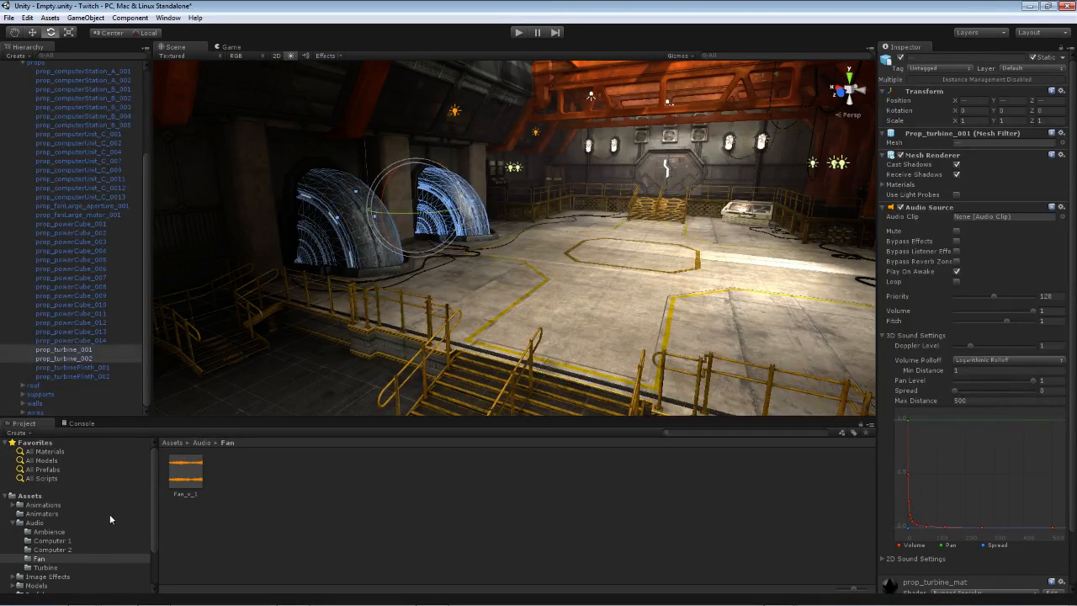
- Assign the Turbine_v_1 clip to the turbines' audio sources and enable Loop
click(46, 568)
drag(177, 482, 960, 219)
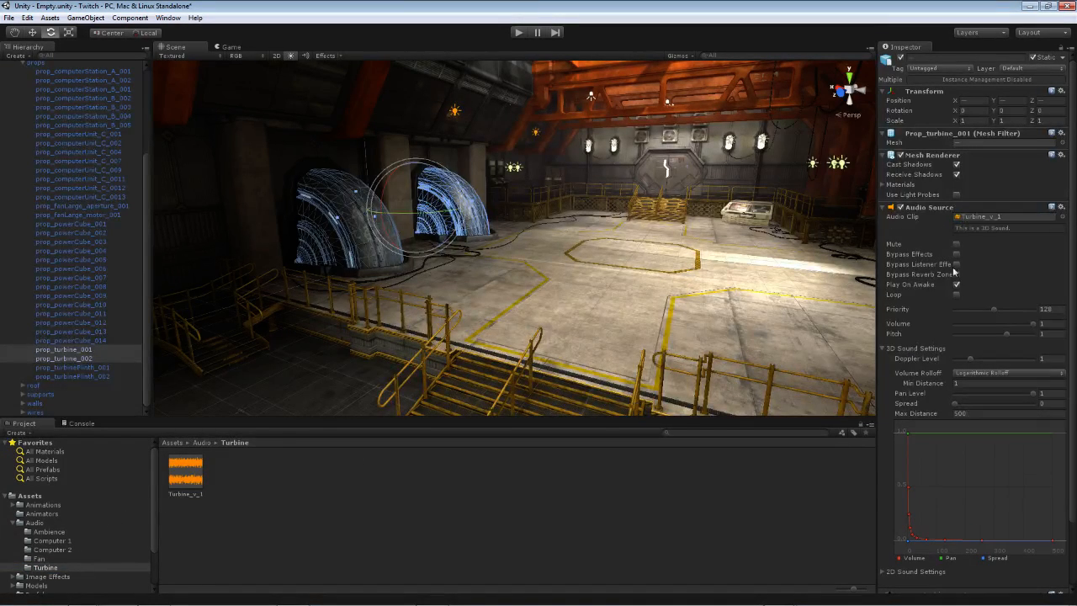
click(957, 295)
- Set the turbines' Volume Rolloff to Linear Rolloff and Max Distance to 20, and check their range in the hangar
click(967, 376)
click(969, 397)
click(970, 413)
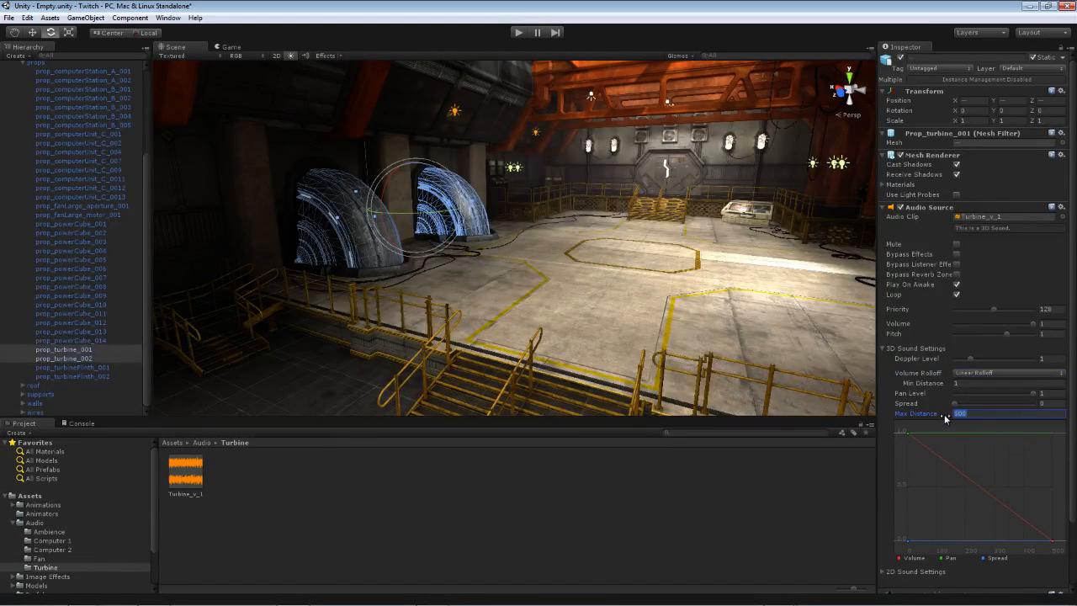
text(20)
scroll(665, 287, down, 3)
alt+drag(665, 287, 698, 270)
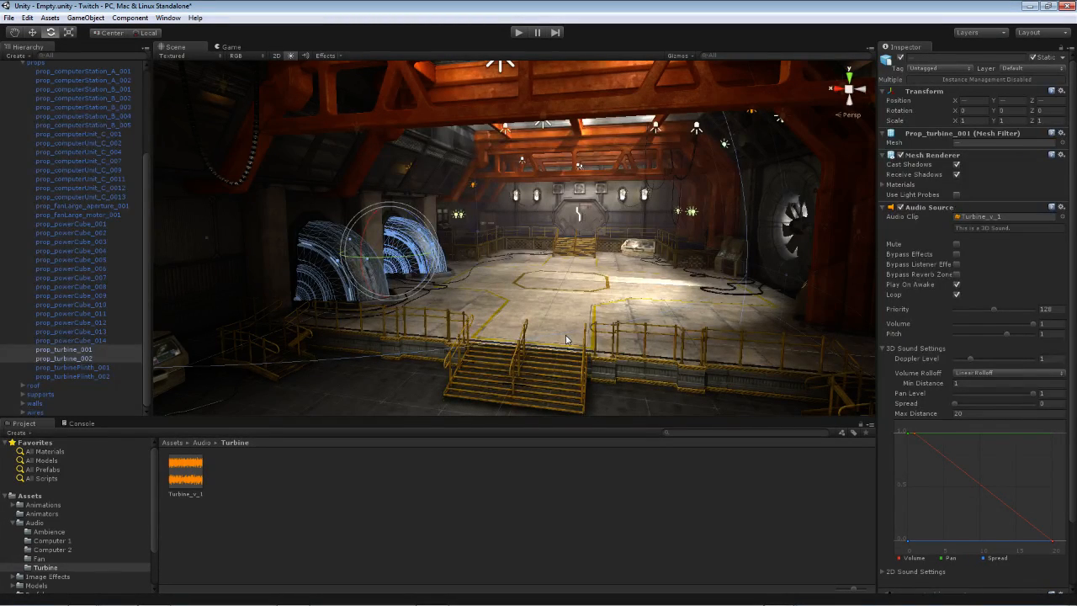
key(s)
right_drag(601, 344, 567, 372)
key(w)
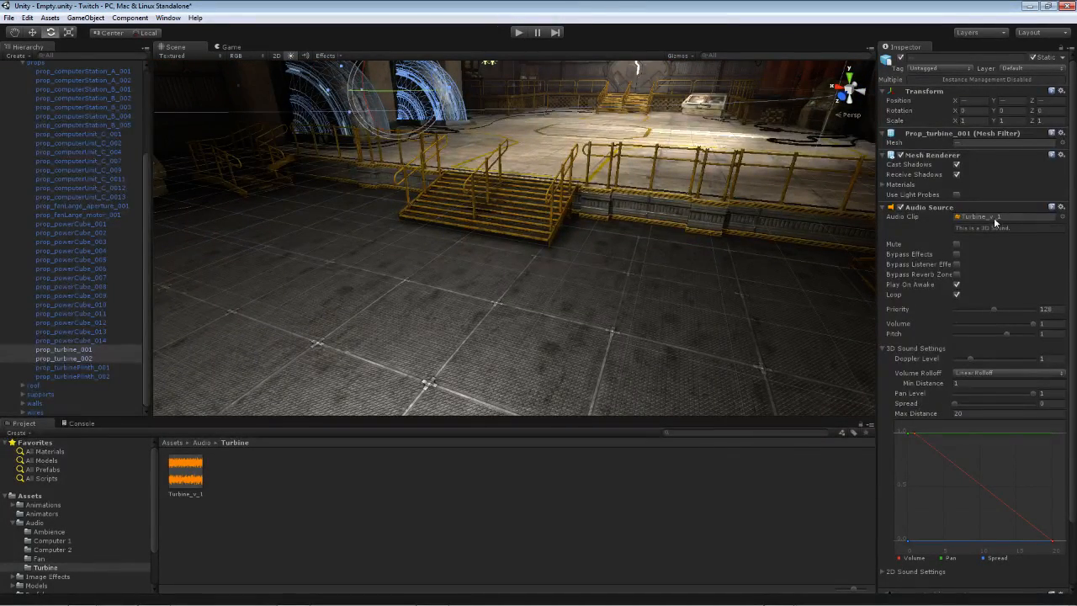
- Play-test the hangar scene twice to hear how the turbine and fan sounds fall off with distance
click(521, 32)
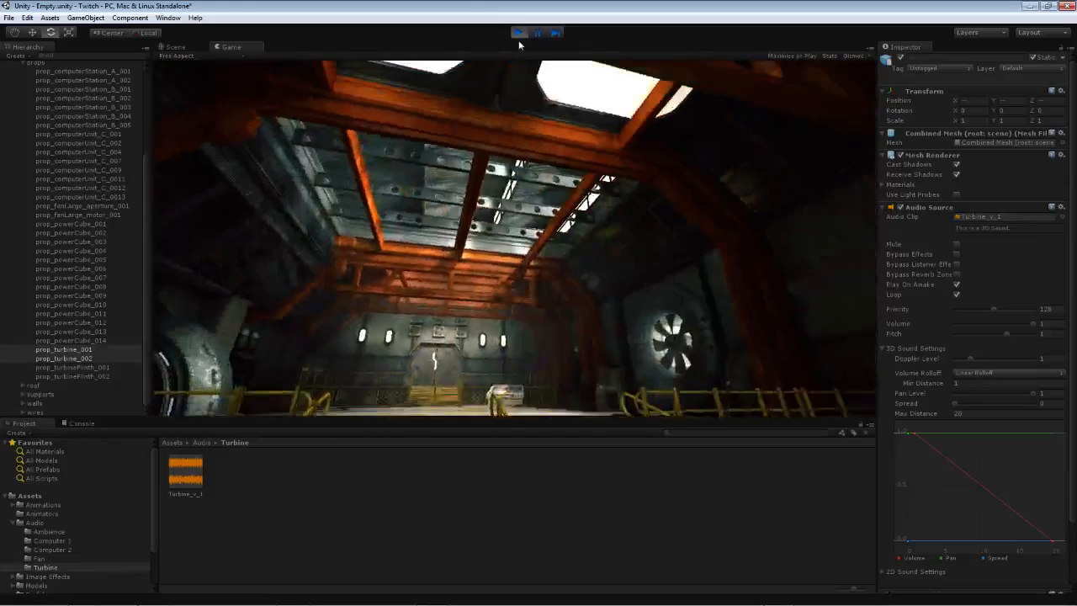
click(519, 32)
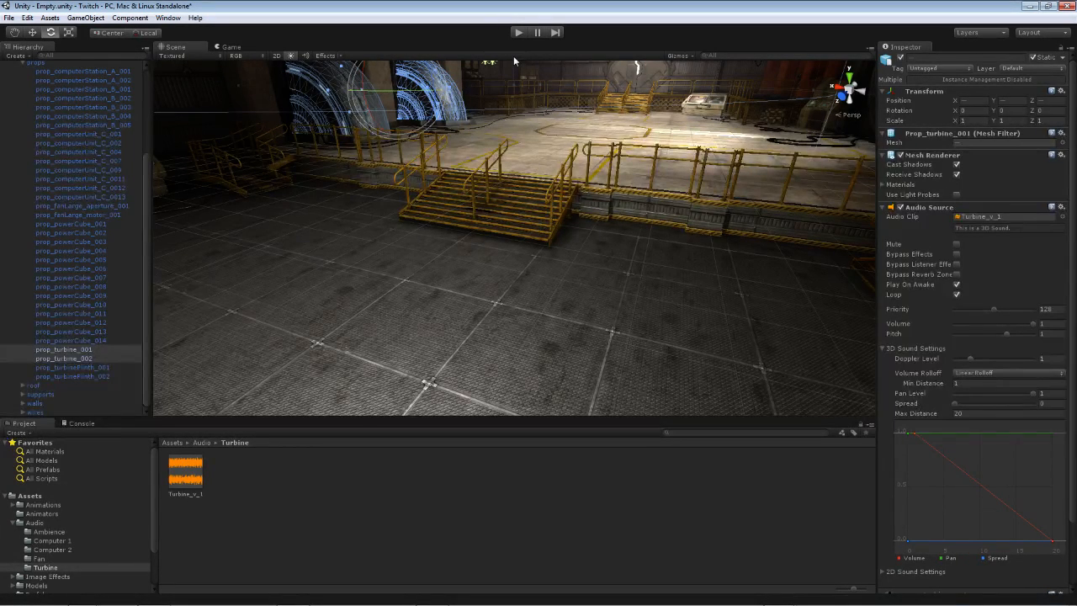
key(a)
right_drag(411, 222, 474, 212)
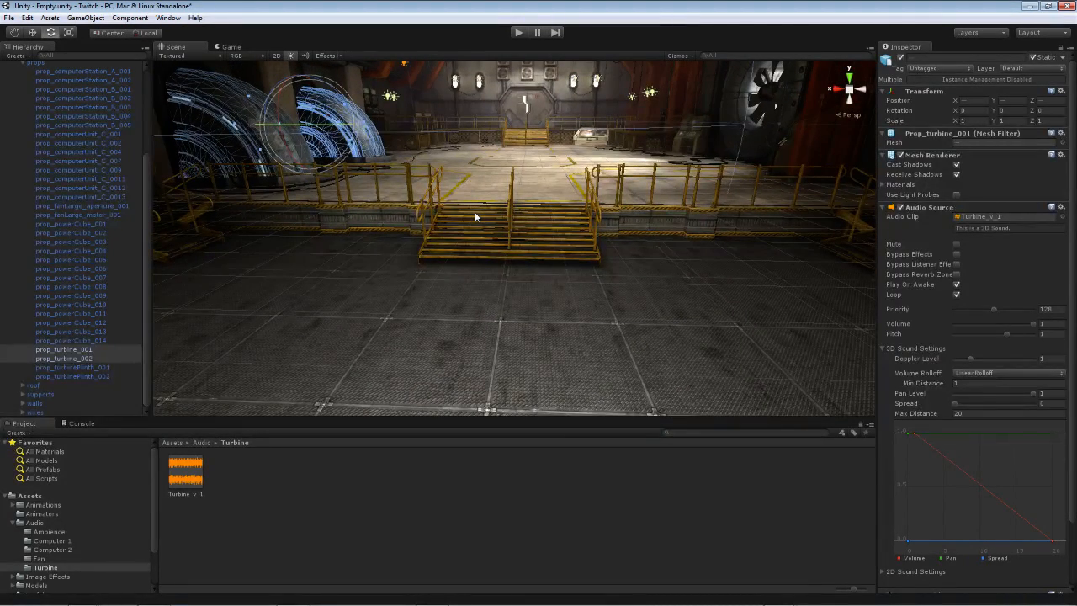
right_drag(476, 217, 481, 197)
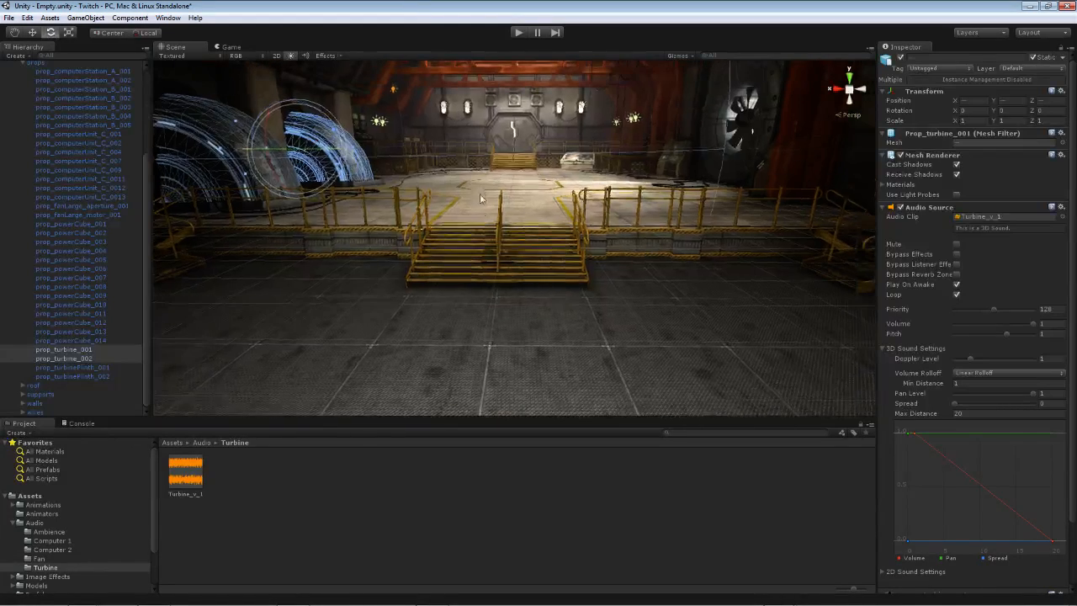
click(518, 32)
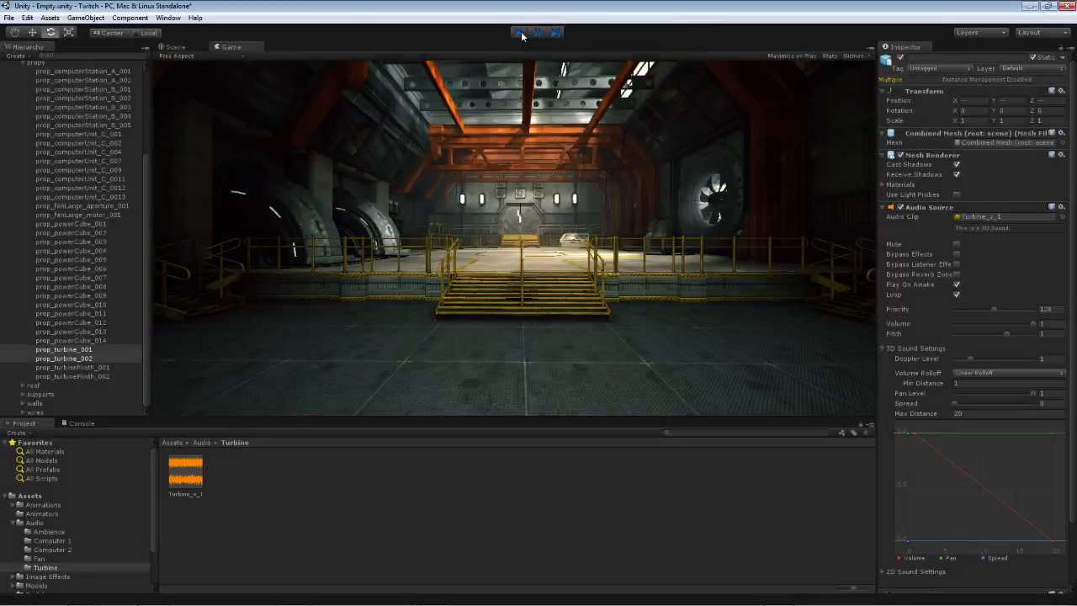
click(519, 32)
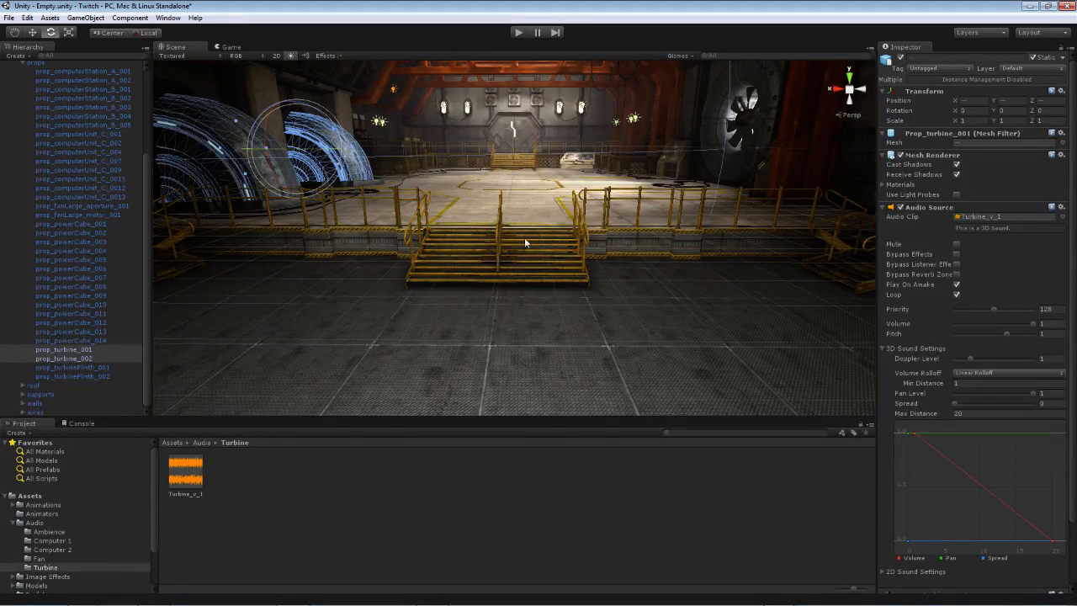
- Preview the scene audio in the editor while moving through the hangar between the entrance door and the turbines
click(306, 58)
right_drag(413, 157, 236, 93)
key(w)
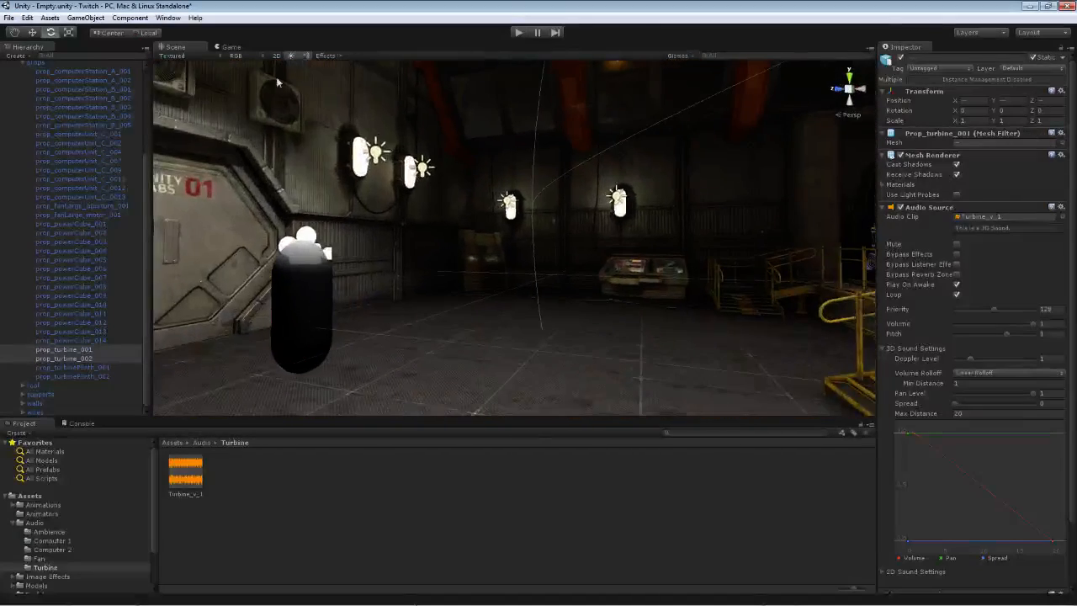
click(307, 57)
right_drag(396, 168, 612, 166)
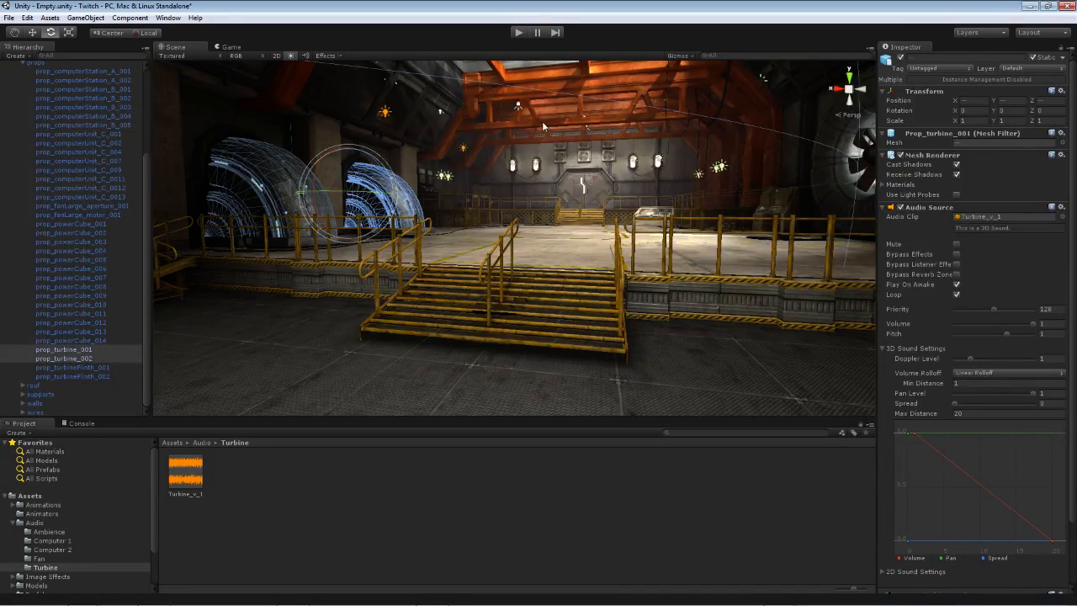
right_drag(487, 145, 503, 151)
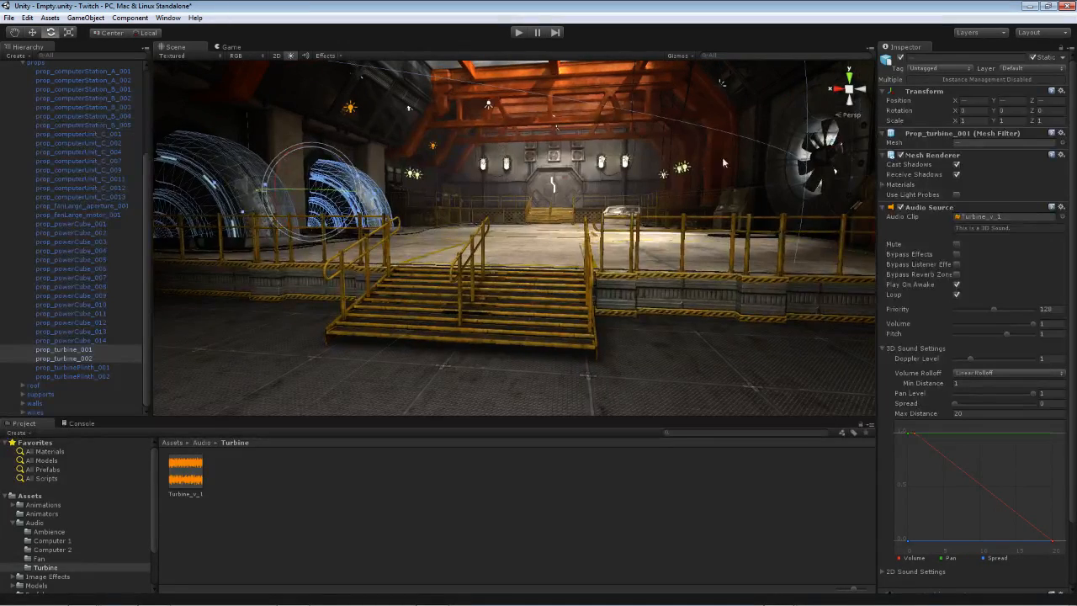
- Add prop_fan_large to the turbine selection to compare the three sound ranges in the hangar
shift+click(829, 171)
right_drag(403, 209, 417, 162)
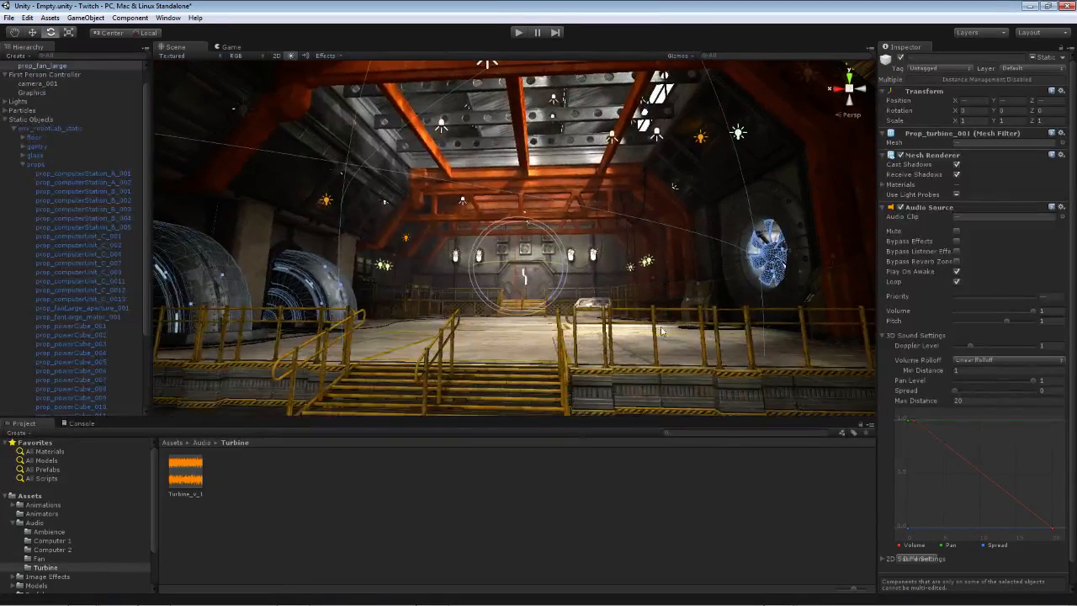
right_drag(499, 255, 529, 257)
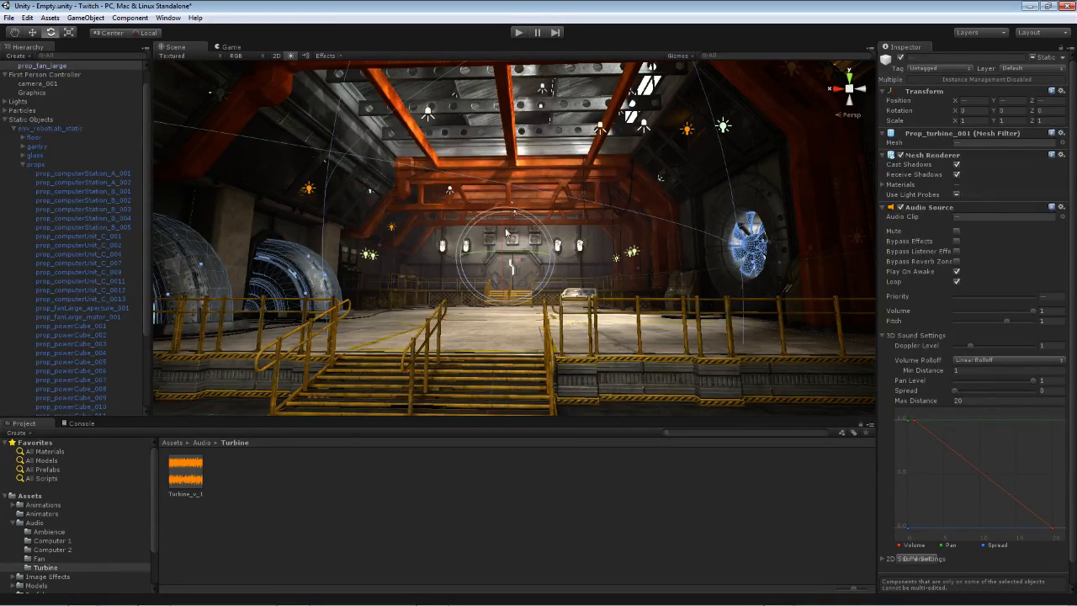
- View the scene in Wireframe, Textured Wire, Render Paths and Lightmap Resolution modes, ending back in Textured
click(201, 56)
click(203, 81)
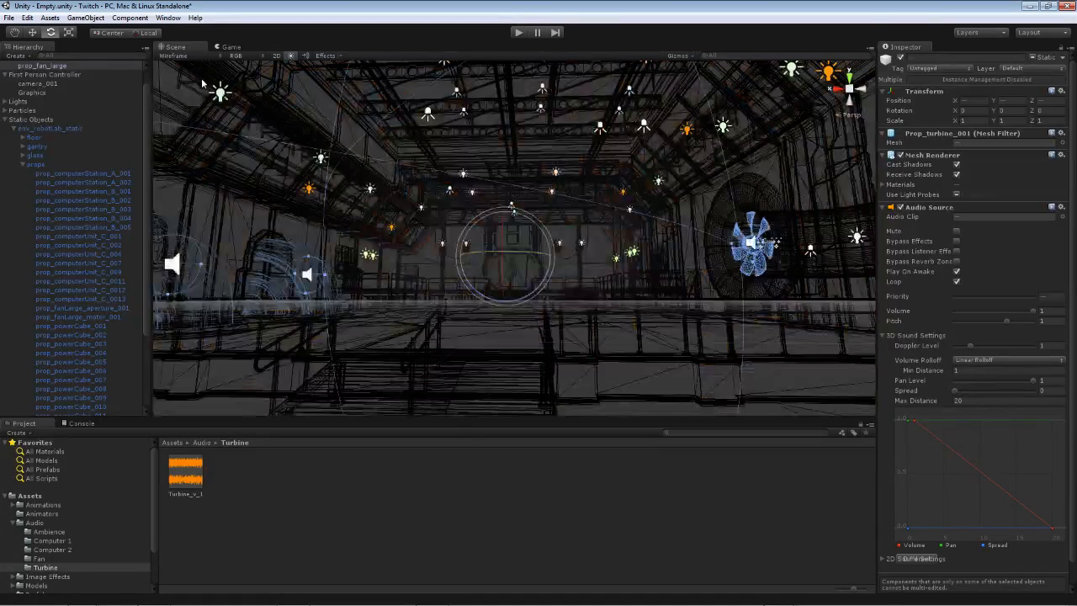
click(193, 56)
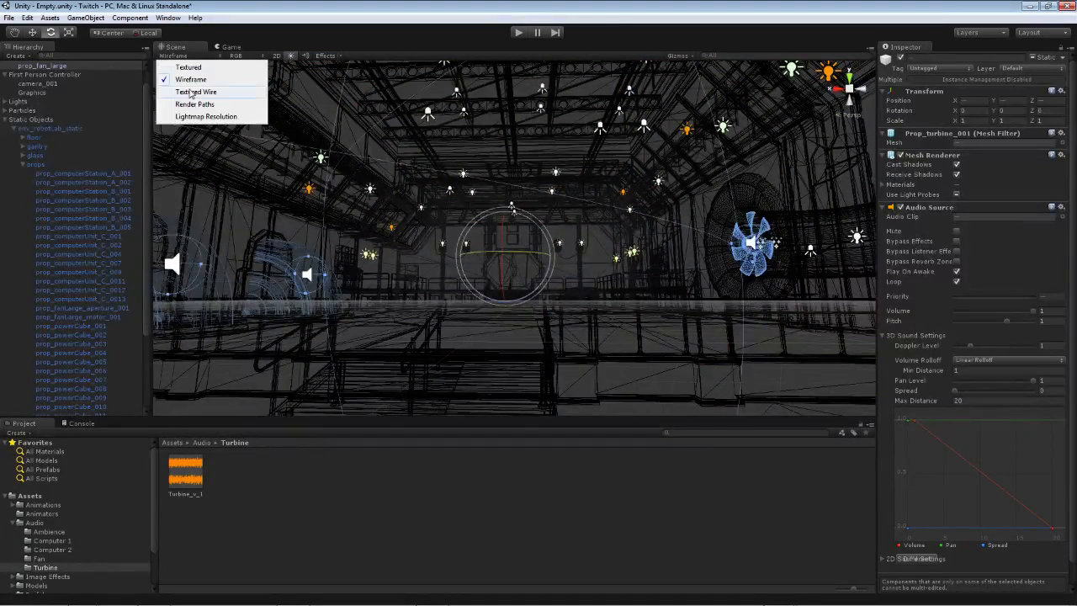
click(193, 91)
click(193, 57)
click(196, 102)
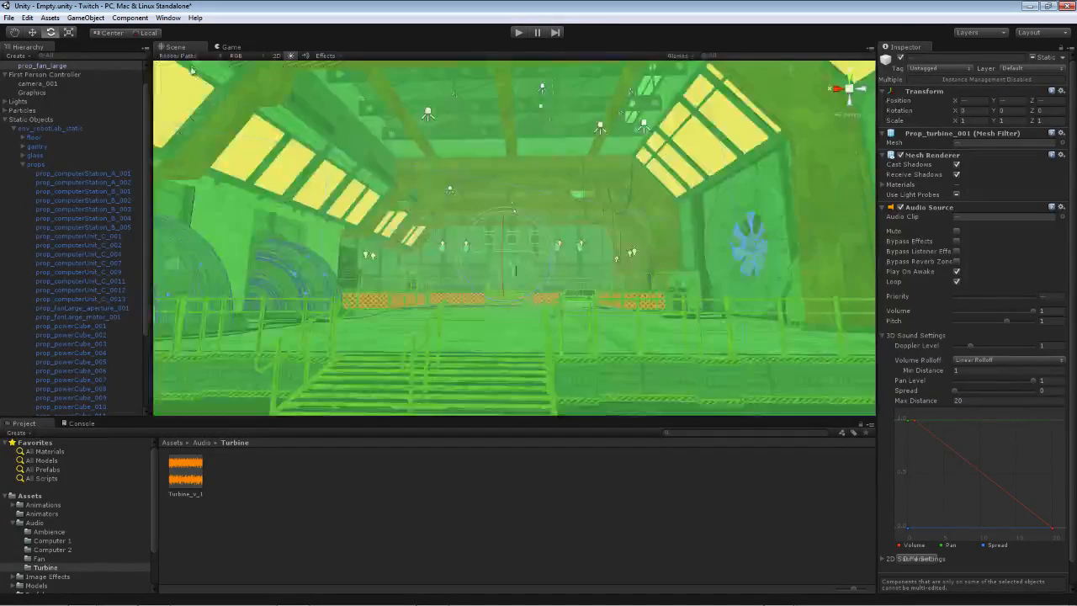
click(192, 56)
click(194, 114)
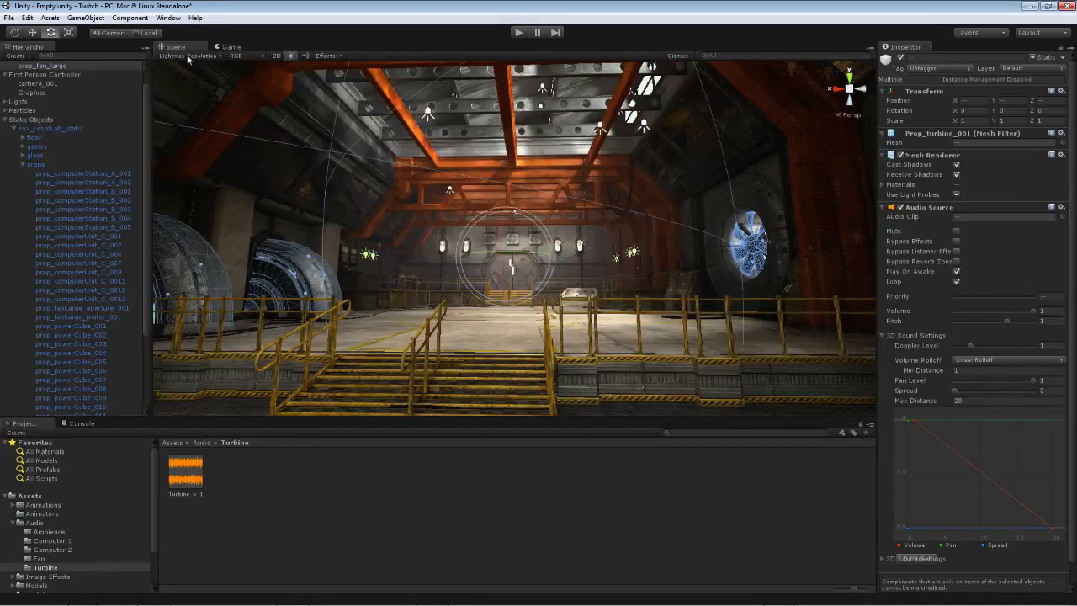
click(192, 55)
click(194, 69)
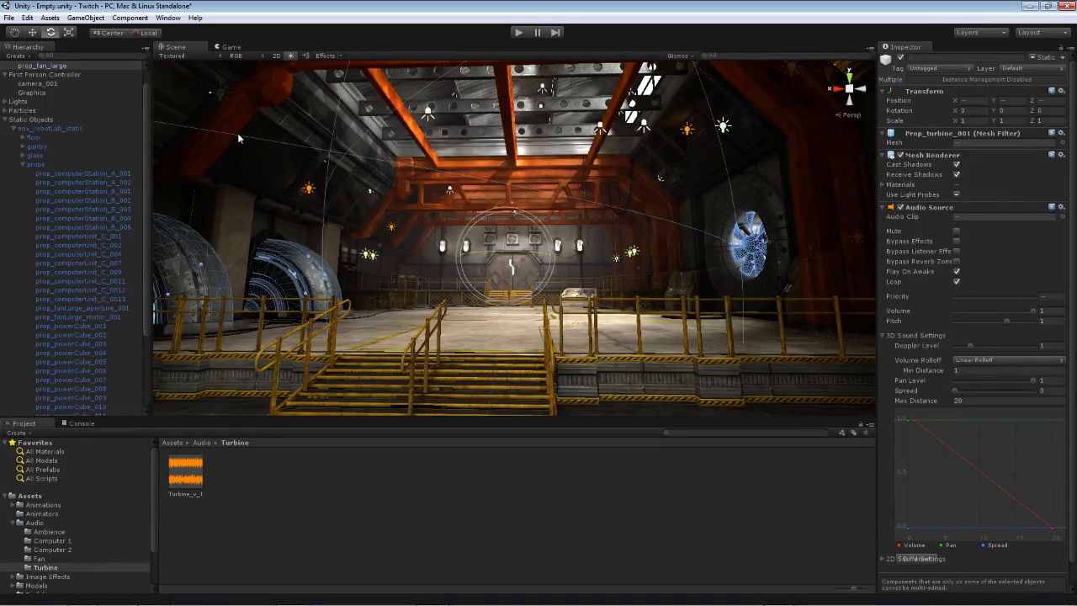
- Locate the player capsule near the Unity Labs 01 door and select its parent, First Person Controller, collapsing the expanded hierarchy groups
alt+drag(413, 182, 451, 232)
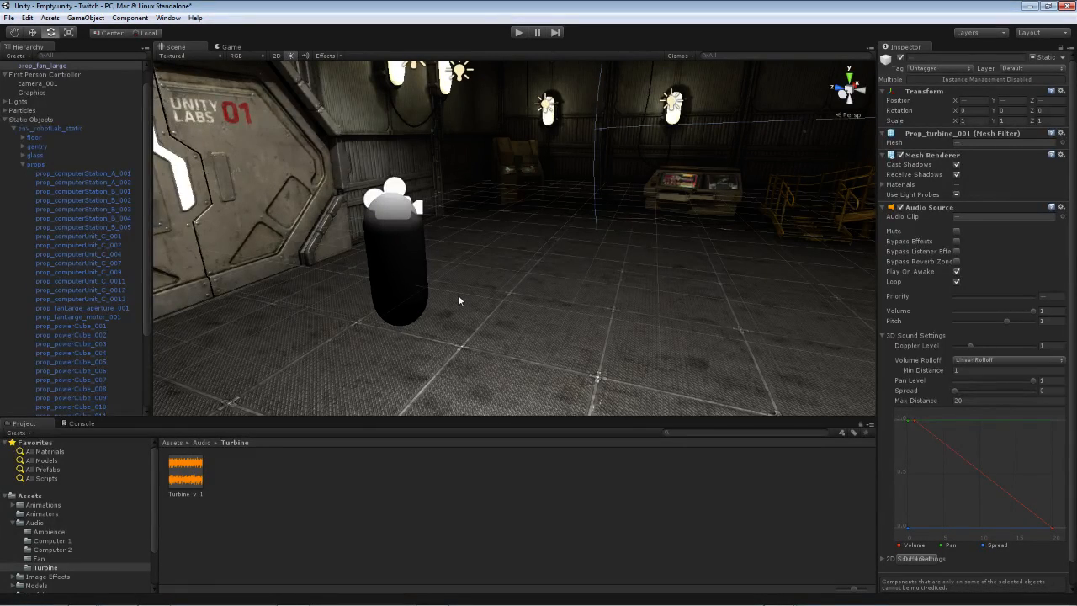
right_drag(318, 306, 633, 296)
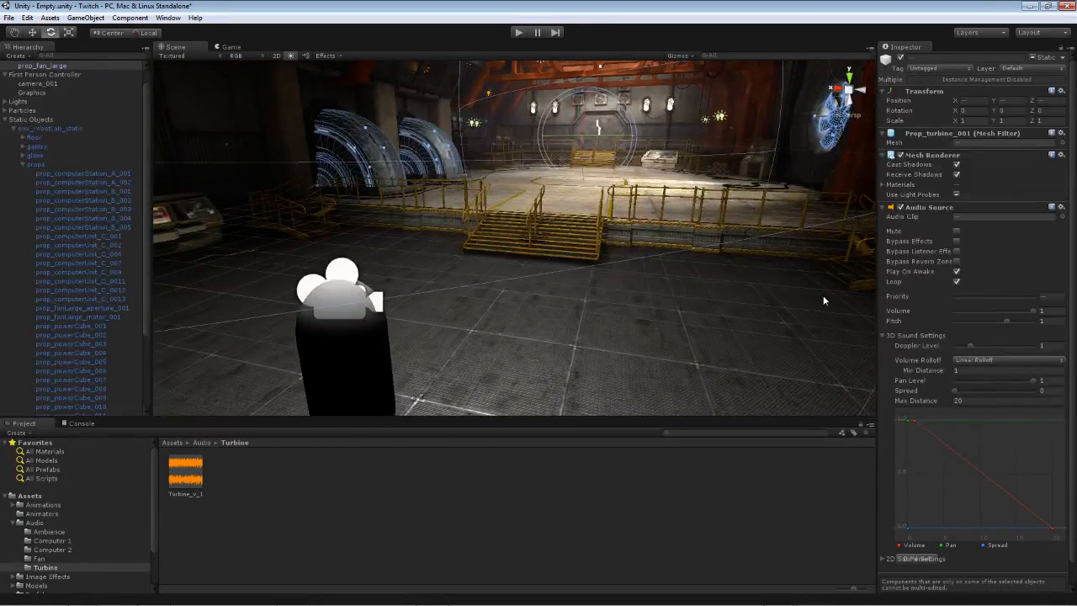
drag(999, 311, 1047, 312)
right_drag(605, 321, 362, 315)
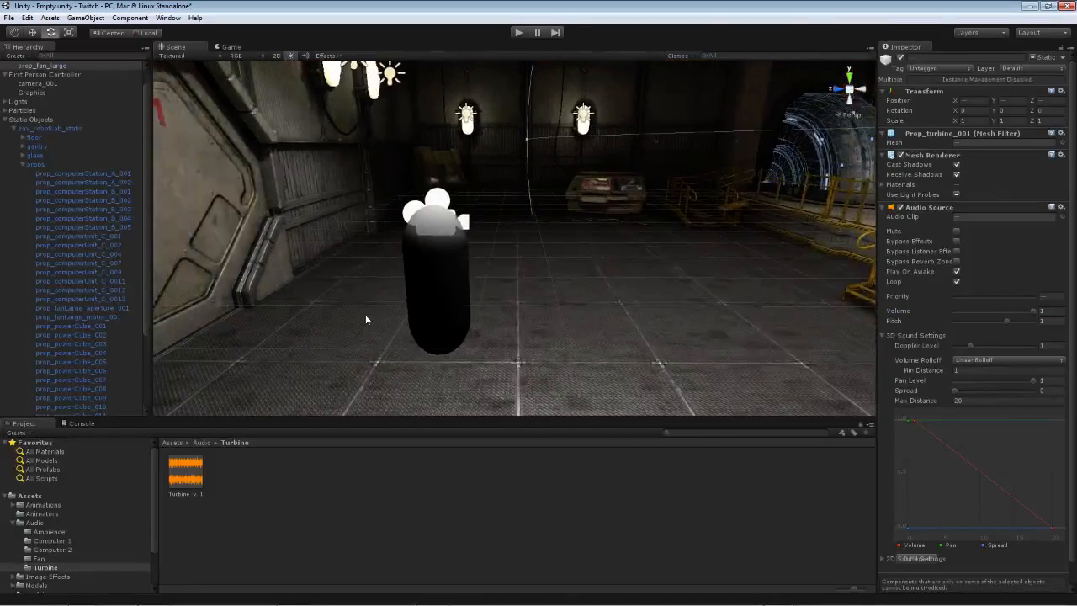
click(435, 257)
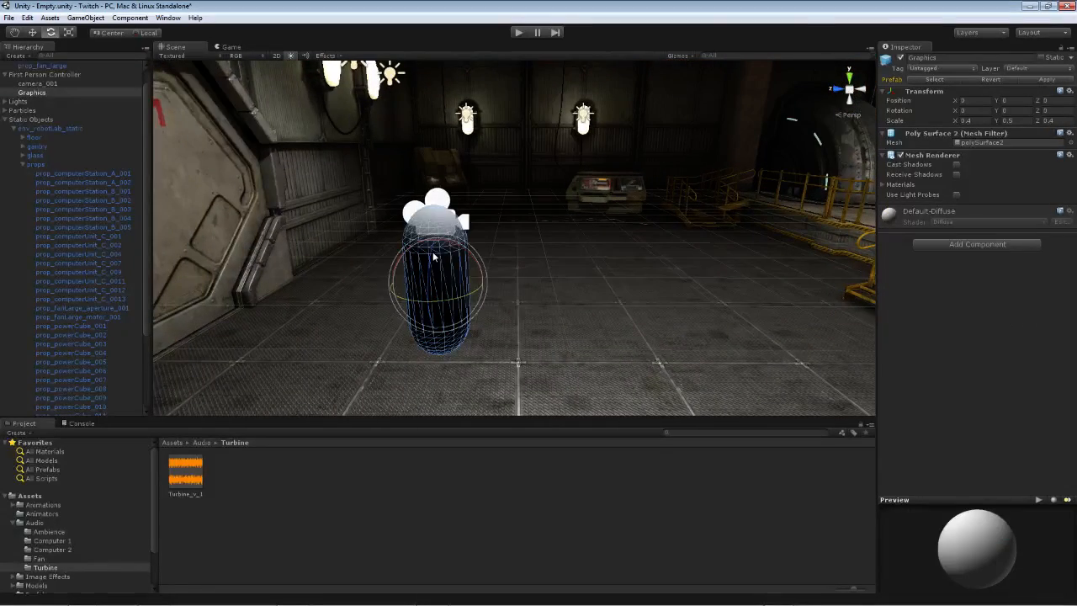
click(7, 119)
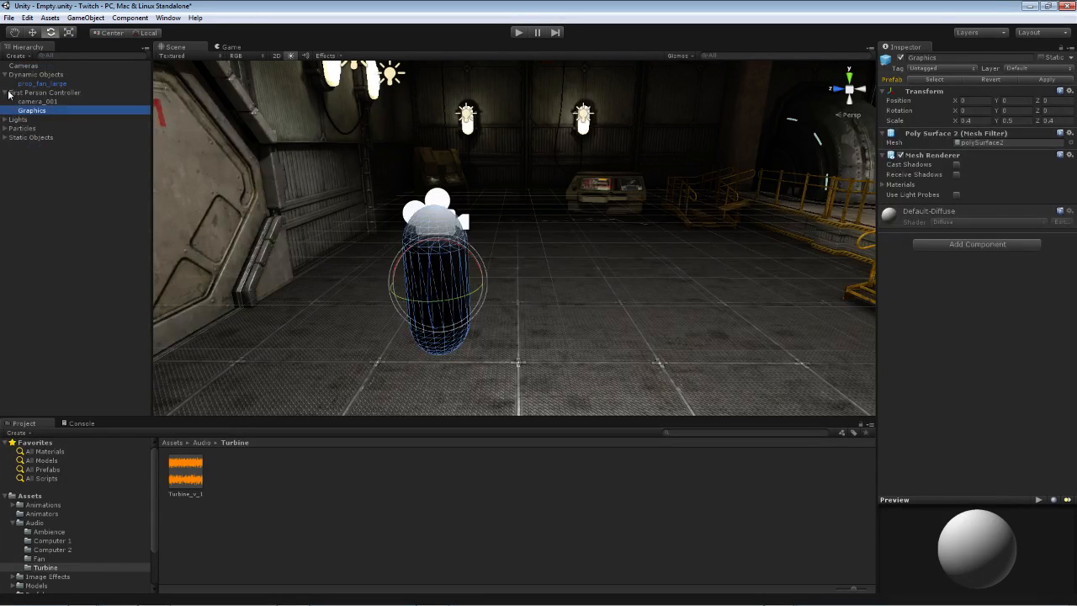
click(17, 93)
click(4, 92)
right_drag(313, 199, 326, 162)
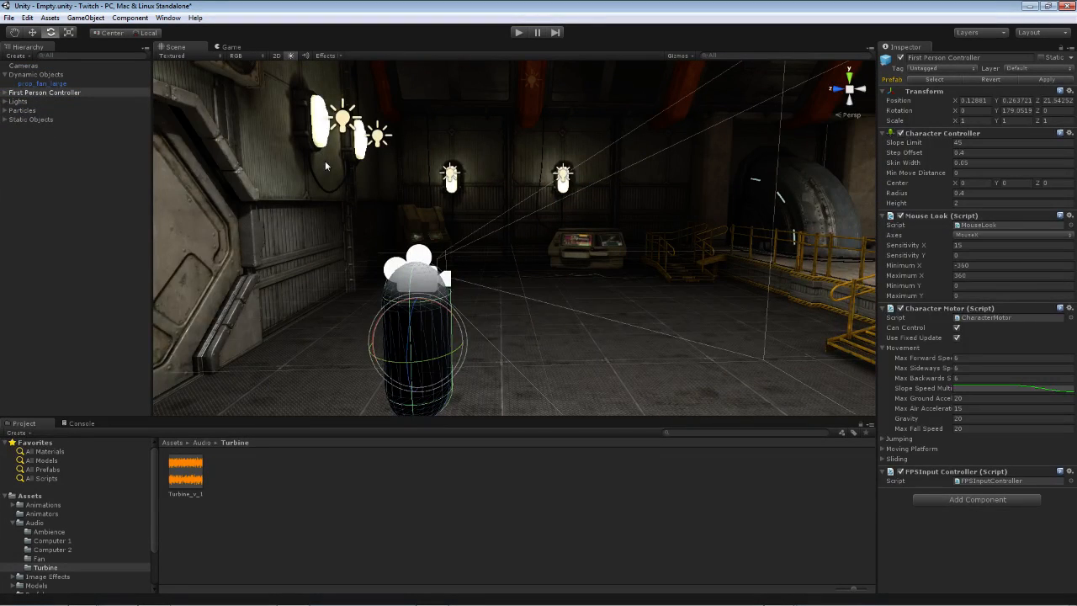
- Create an empty game object well outside the hangar and add an Audio Source component to it
mouse_move(325, 165)
right_down()
mouse_move(409, 152)
mouse_move(573, 195)
mouse_move(616, 246)
mouse_move(327, 163)
right_up()
key(s)
click(86, 17)
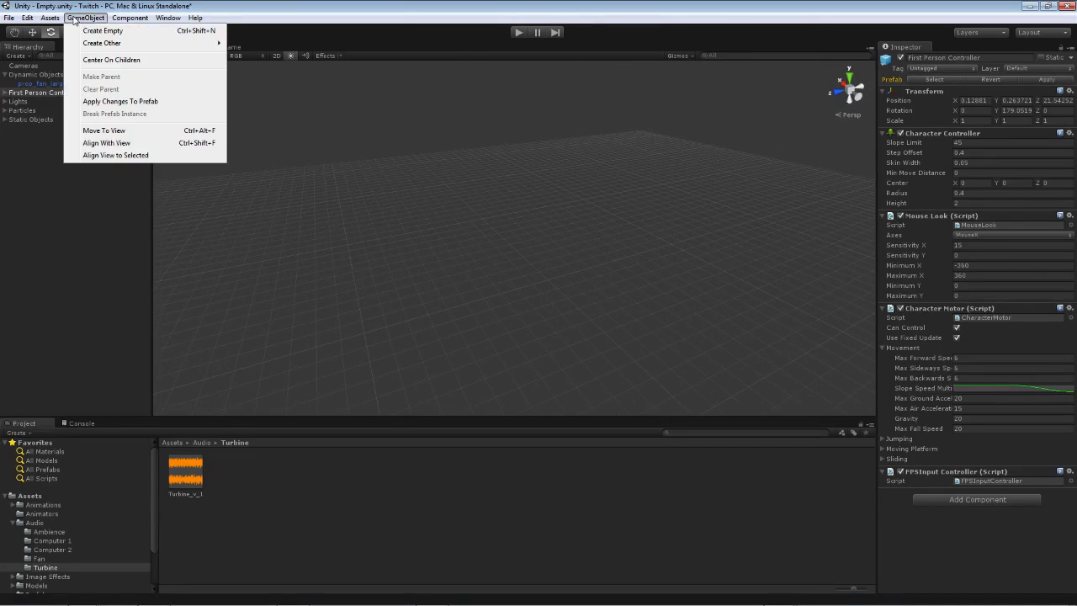
click(91, 29)
right_drag(379, 236, 356, 229)
key(d)
click(964, 131)
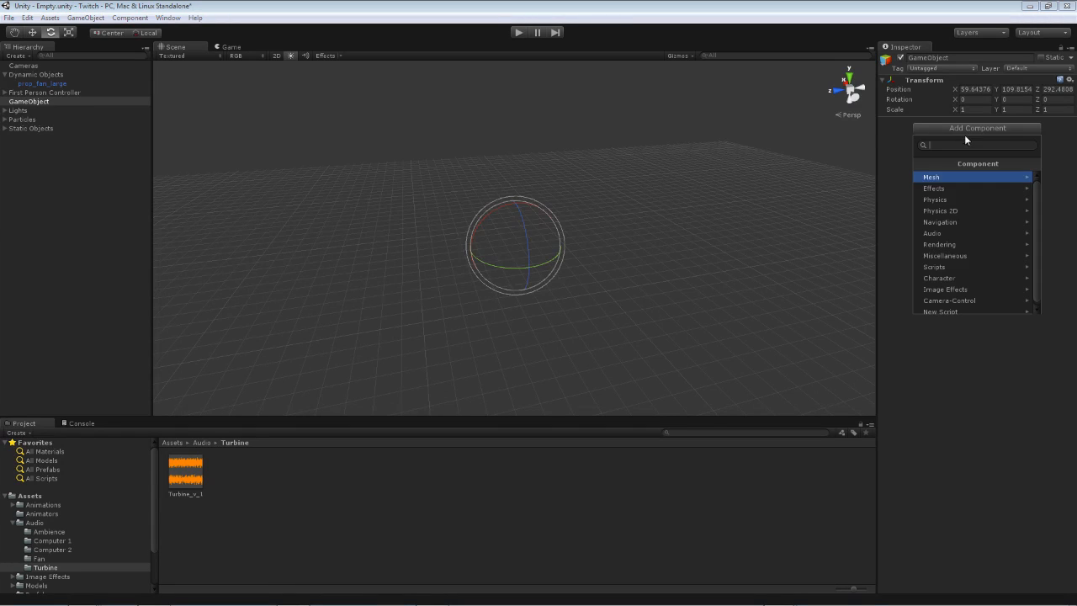
click(949, 232)
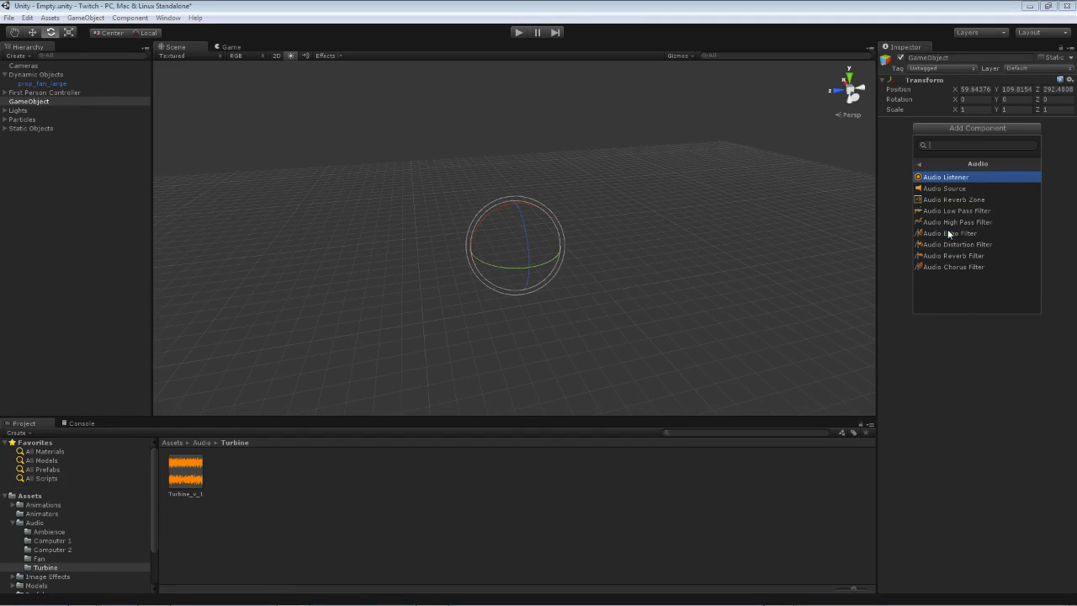
click(945, 187)
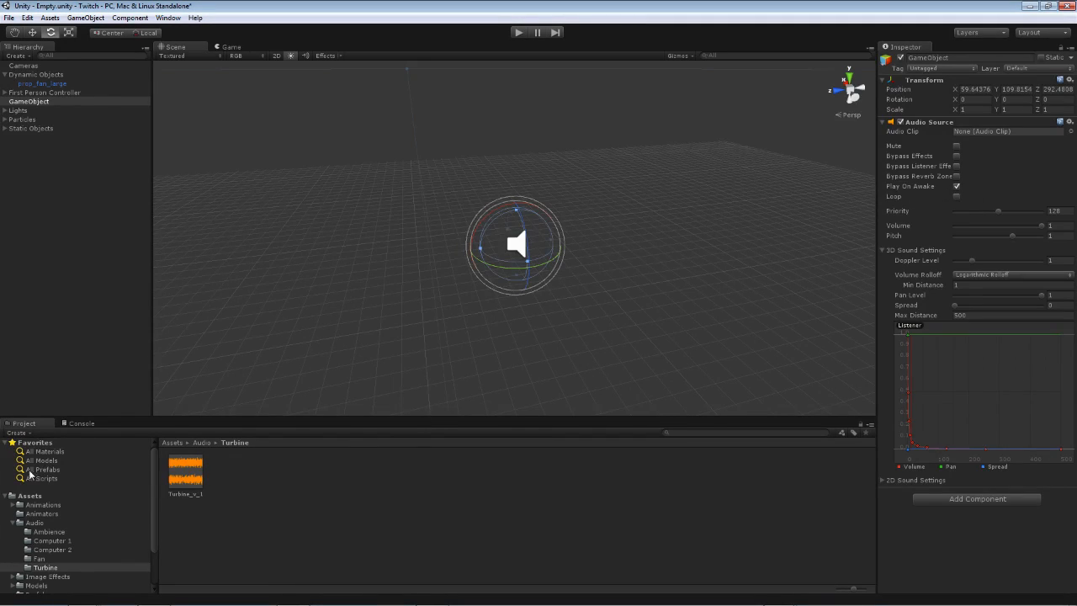
- Assign the Background clip from the Assets folder to the new game object's audio source
click(31, 496)
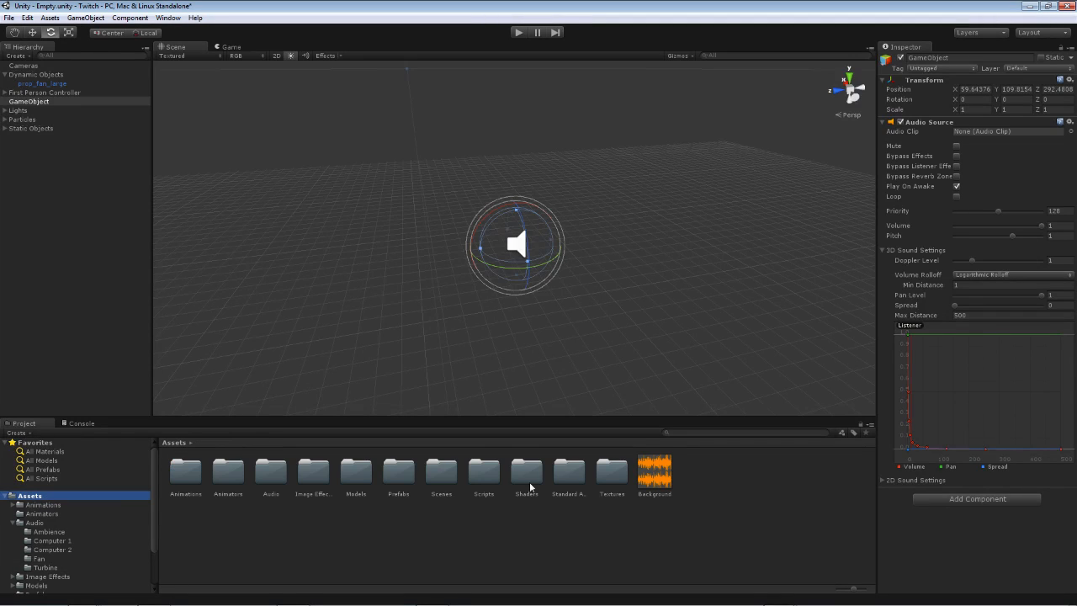
drag(927, 170, 976, 133)
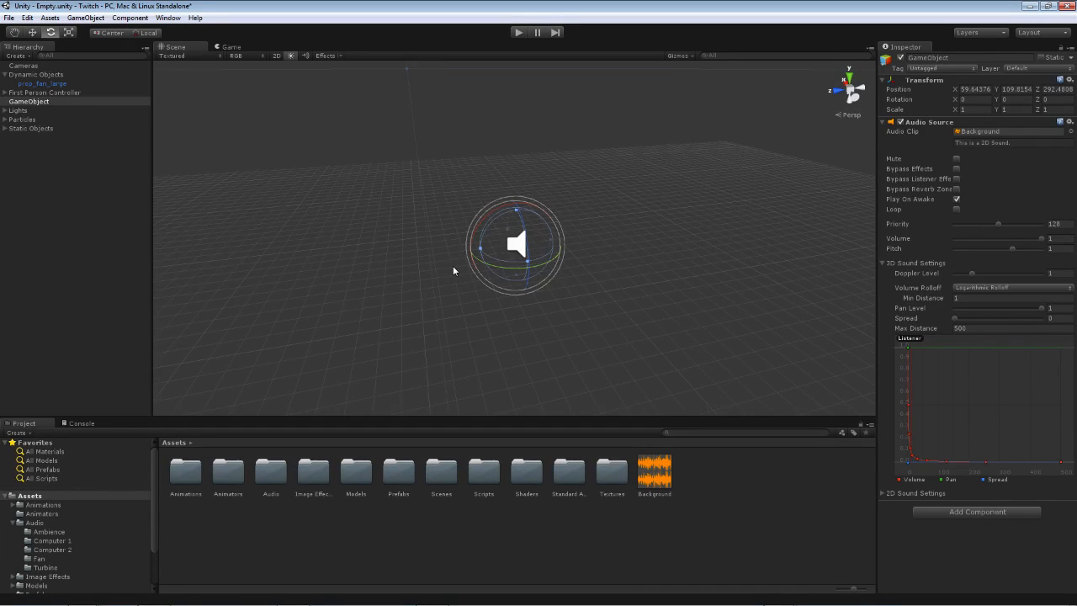
right_drag(396, 284, 517, 274)
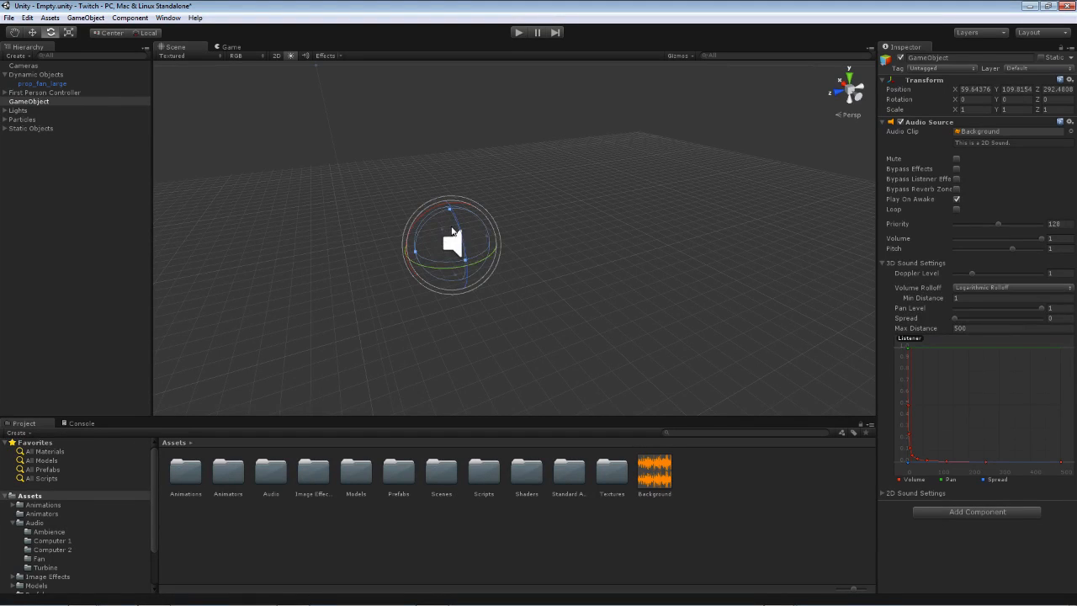
right_drag(346, 308, 590, 288)
right_drag(630, 224, 215, 265)
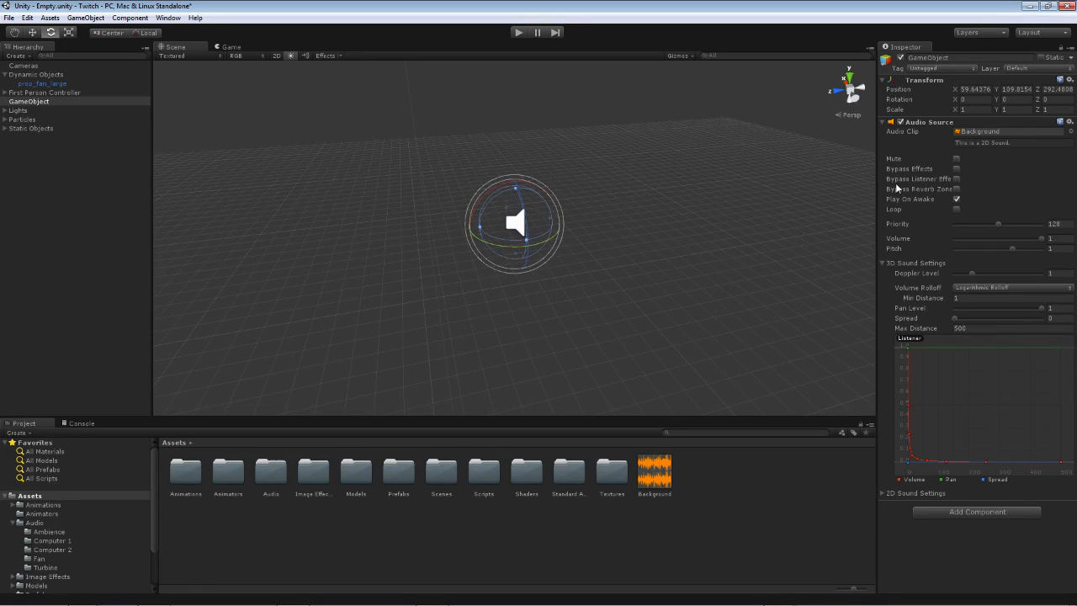
- Enable Loop on the background audio source and set its Volume to 0.205 and Priority to 30
click(957, 209)
click(883, 264)
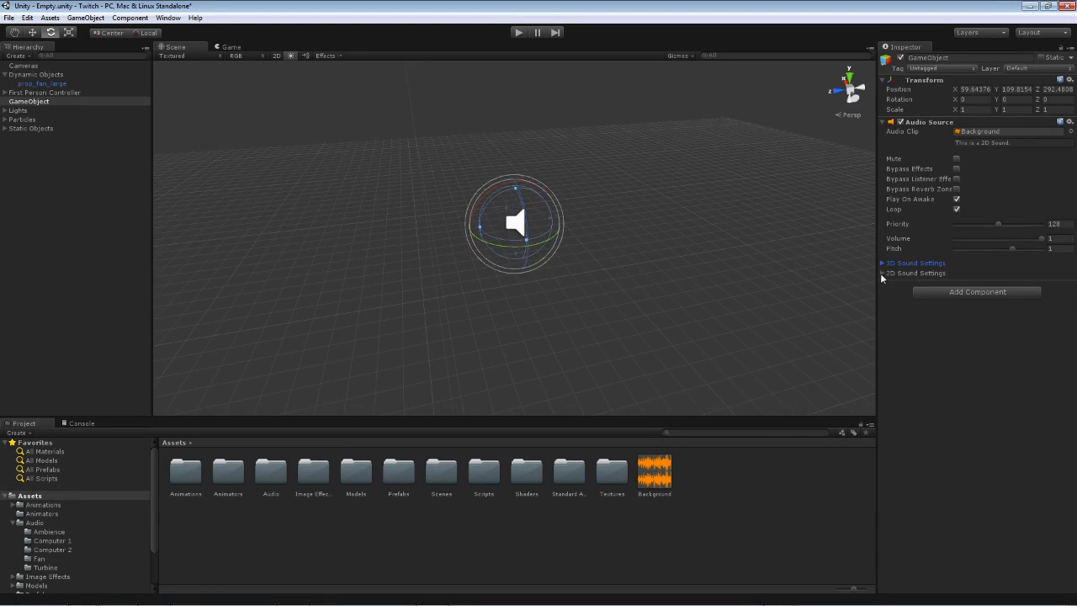
click(884, 274)
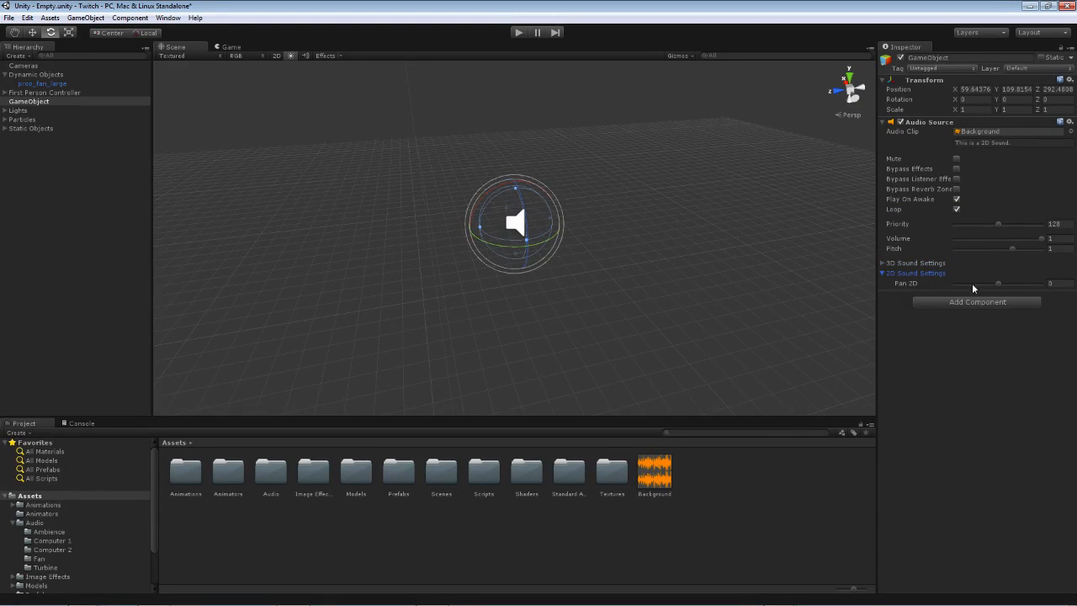
click(885, 273)
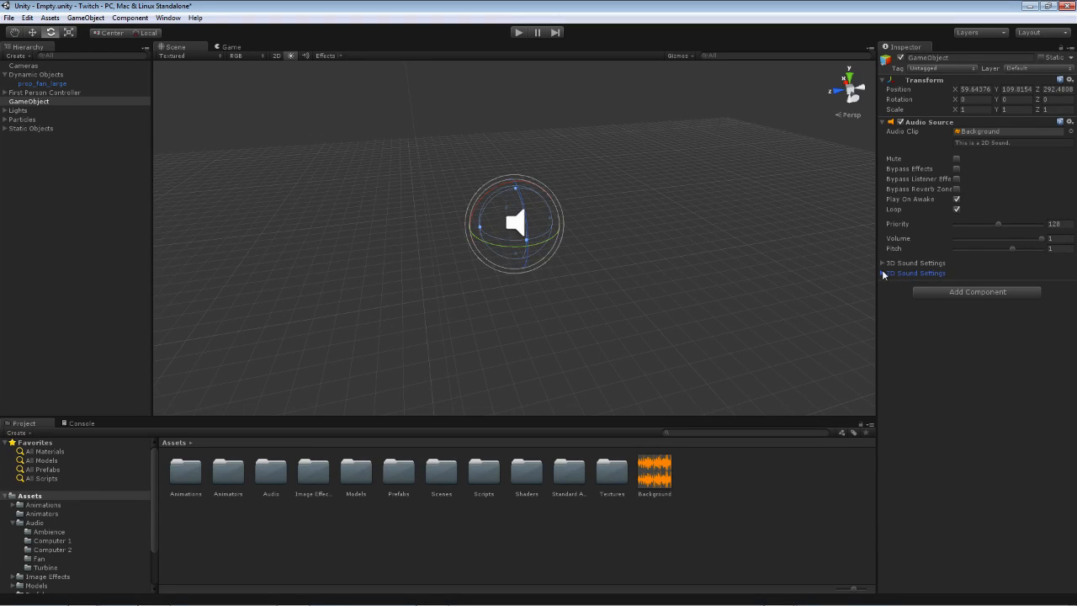
drag(1043, 240, 975, 241)
drag(1001, 224, 966, 224)
- Select First Person Controller and frame it in the scene, looking around the hangar entrance
alt+drag(640, 209, 758, 205)
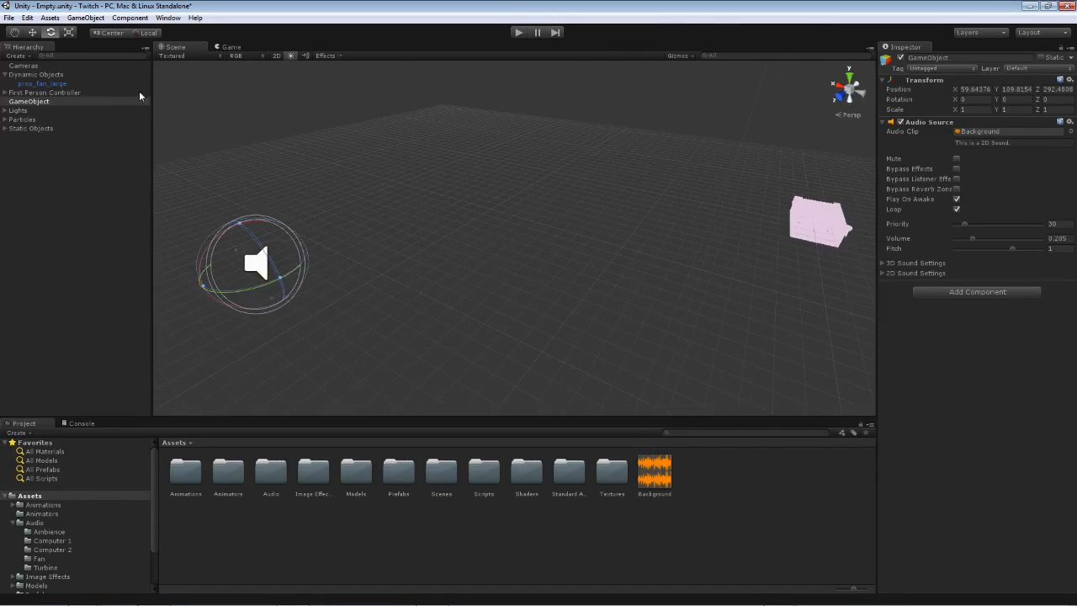
click(30, 94)
key(f)
right_drag(552, 219, 457, 89)
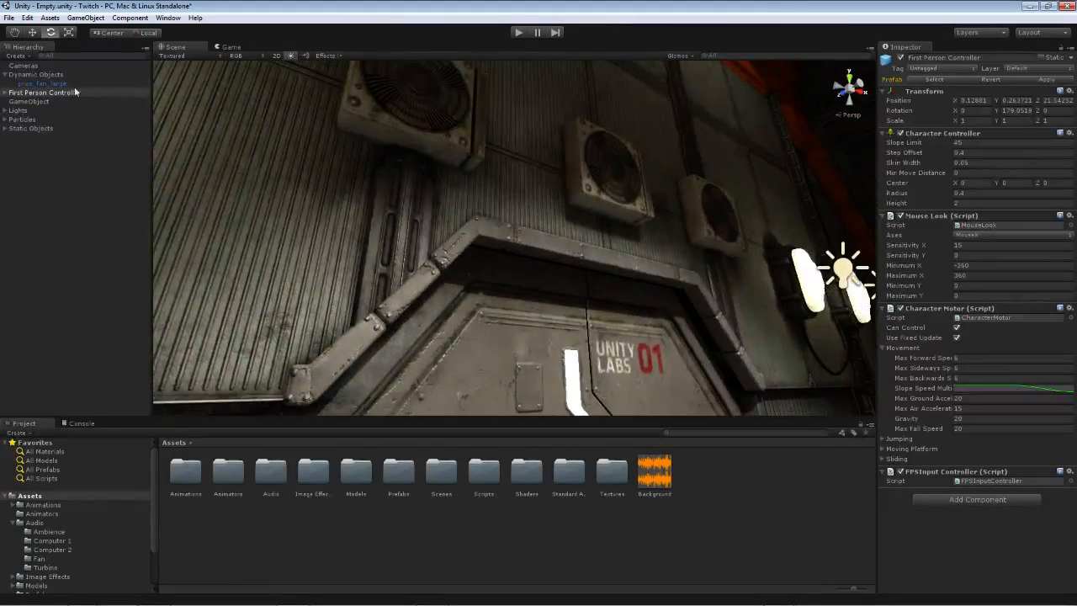
- Play-test the scene with the background audio object selected, walking through the hangar to listen to the track, and stop playback
click(29, 101)
key(f)
right_drag(362, 176, 521, 42)
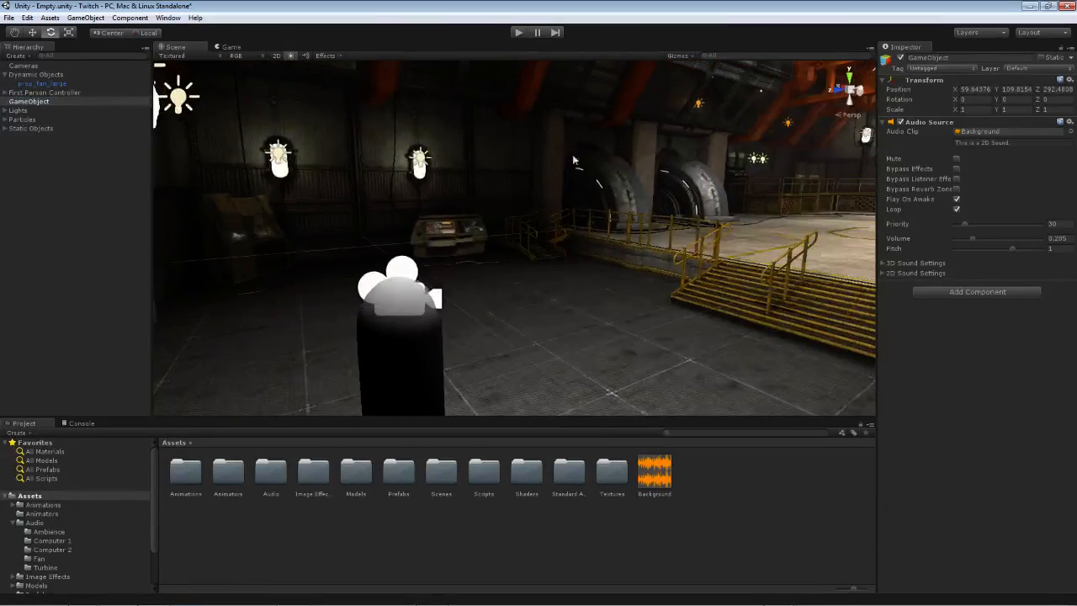
key(ctrl+p)
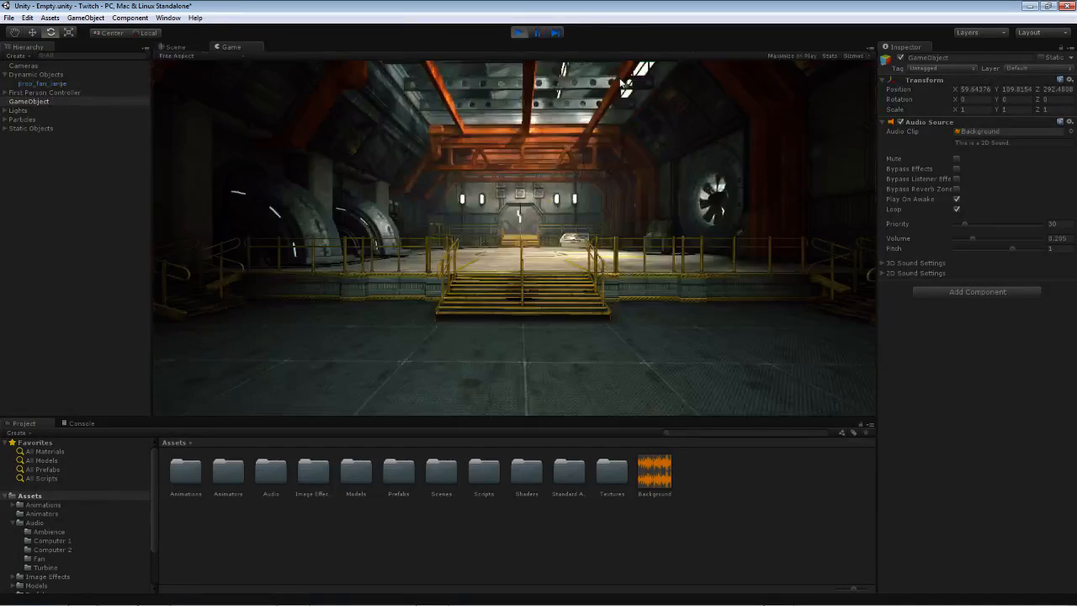
key(w)
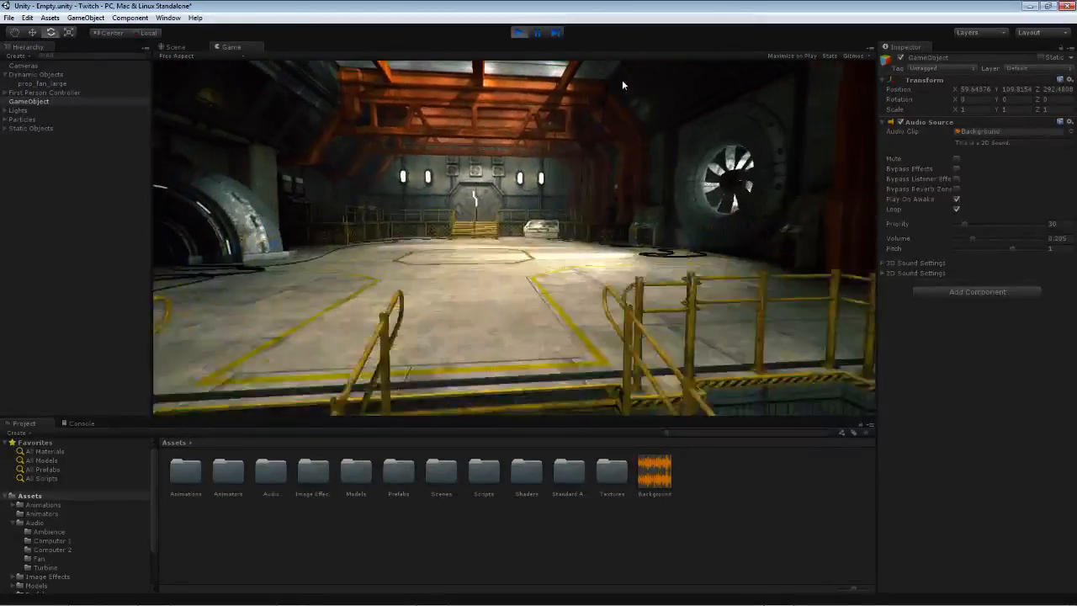
key(w)
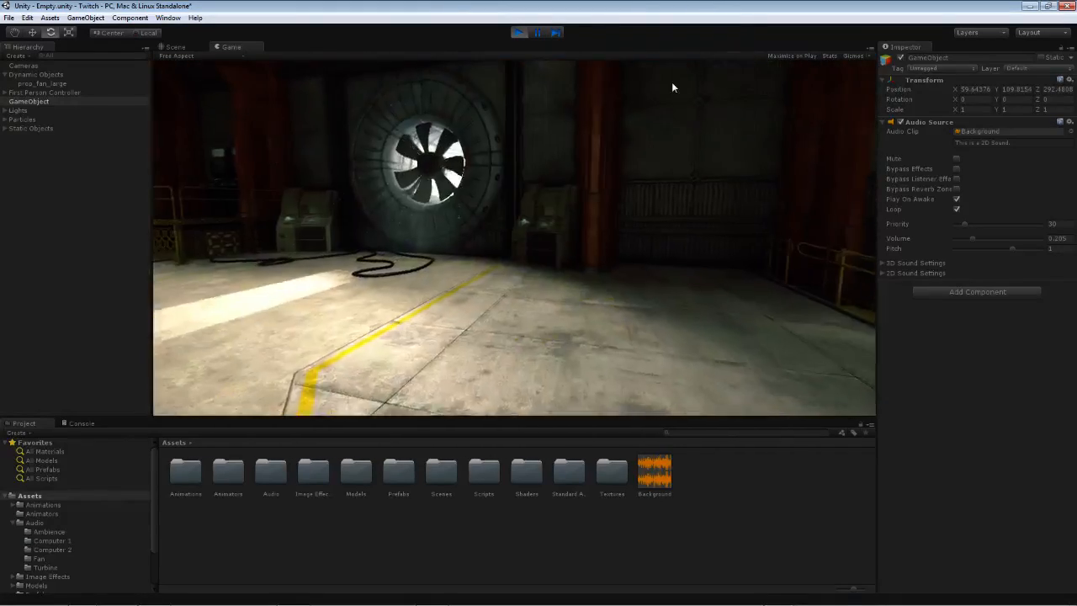
key(w)
key(w)
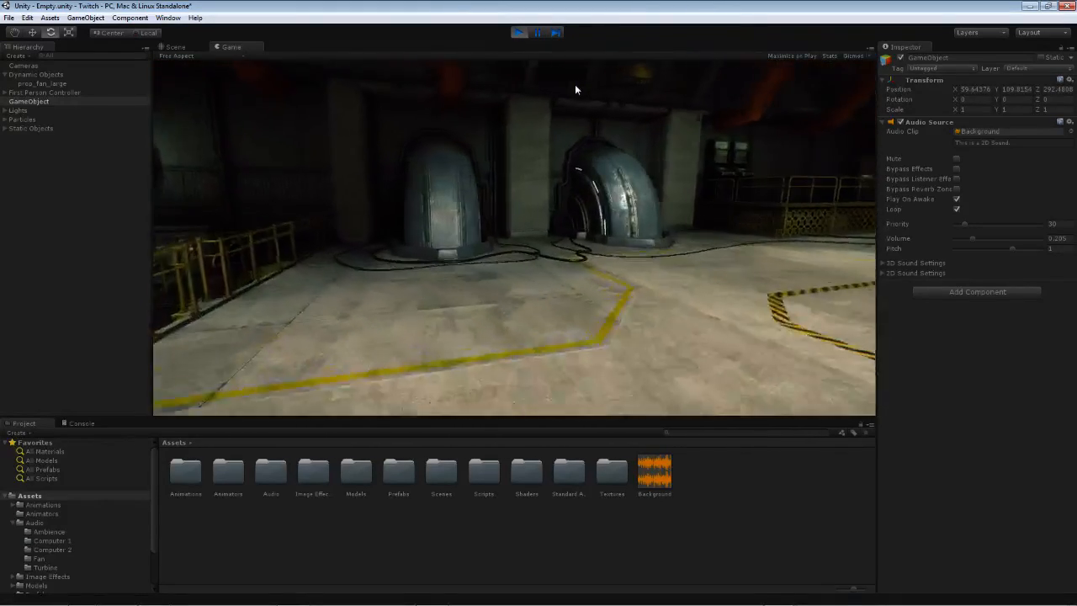
key(w)
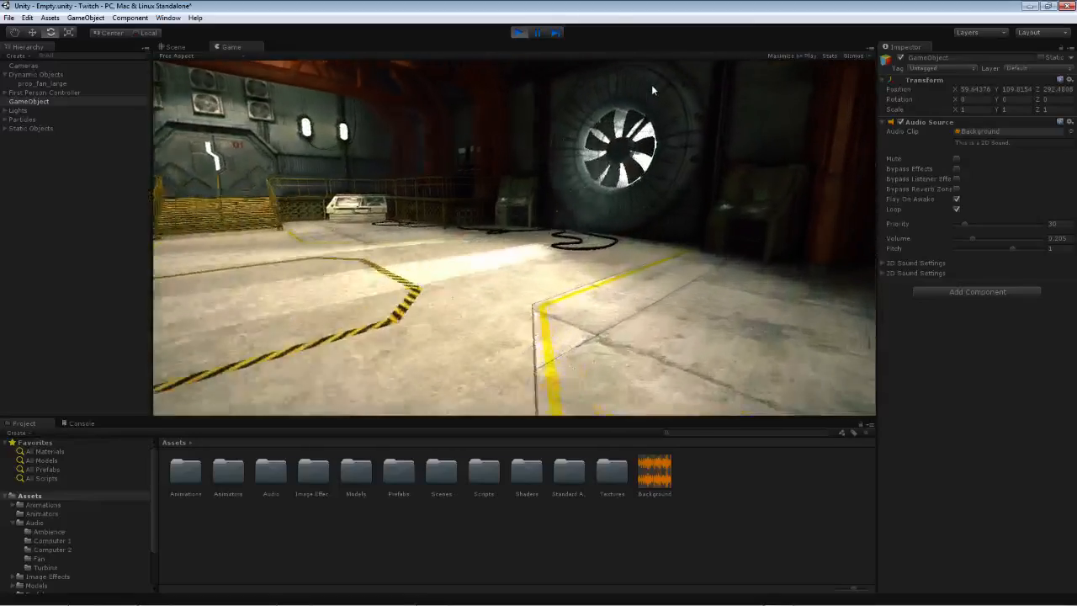
key(w)
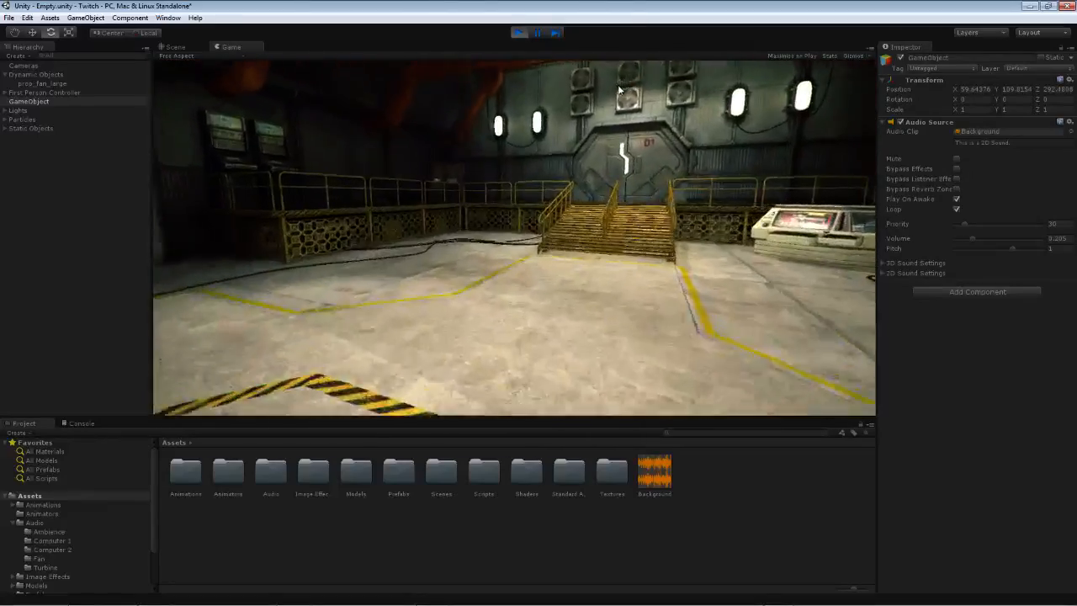
key(w)
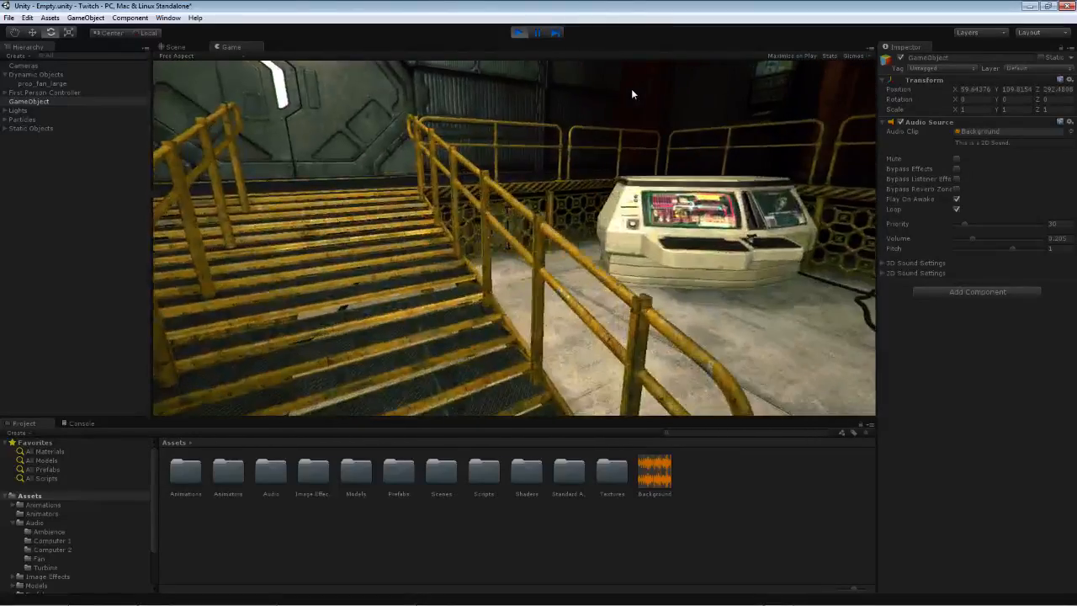
key(w)
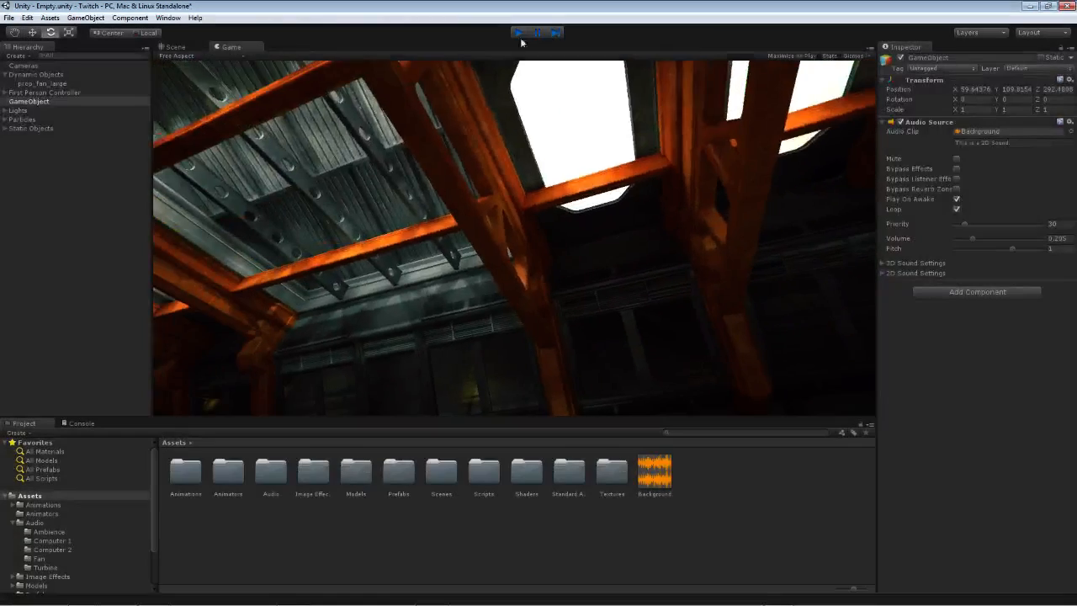
click(518, 33)
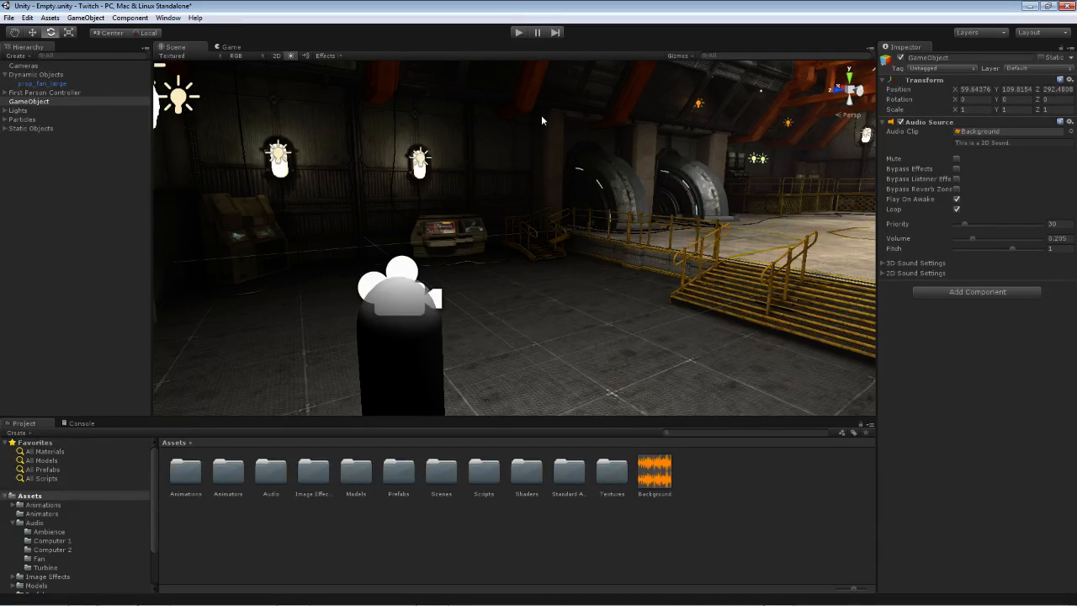
- Set the background audio source's Pitch to 3 and play-test the scene, walking onto the hangar platform to listen
right_drag(543, 123, 595, 133)
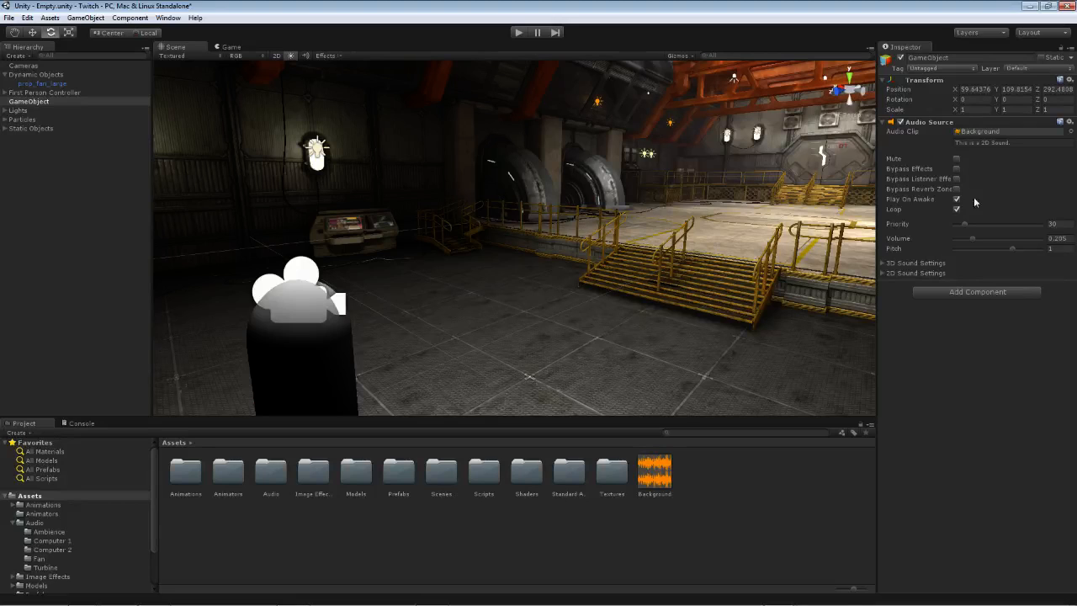
drag(1014, 252, 1055, 253)
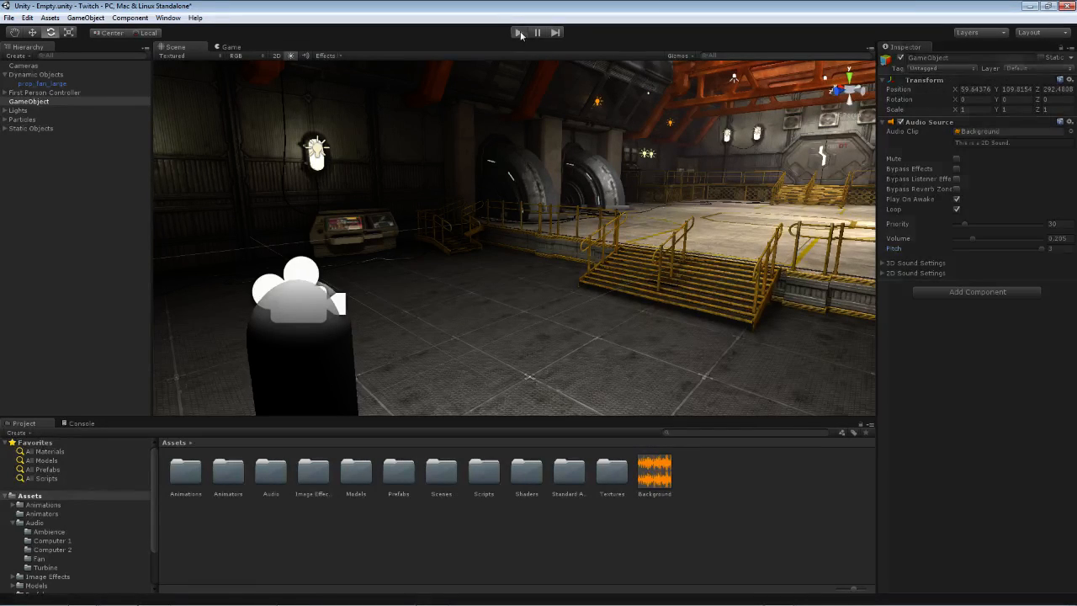
click(519, 33)
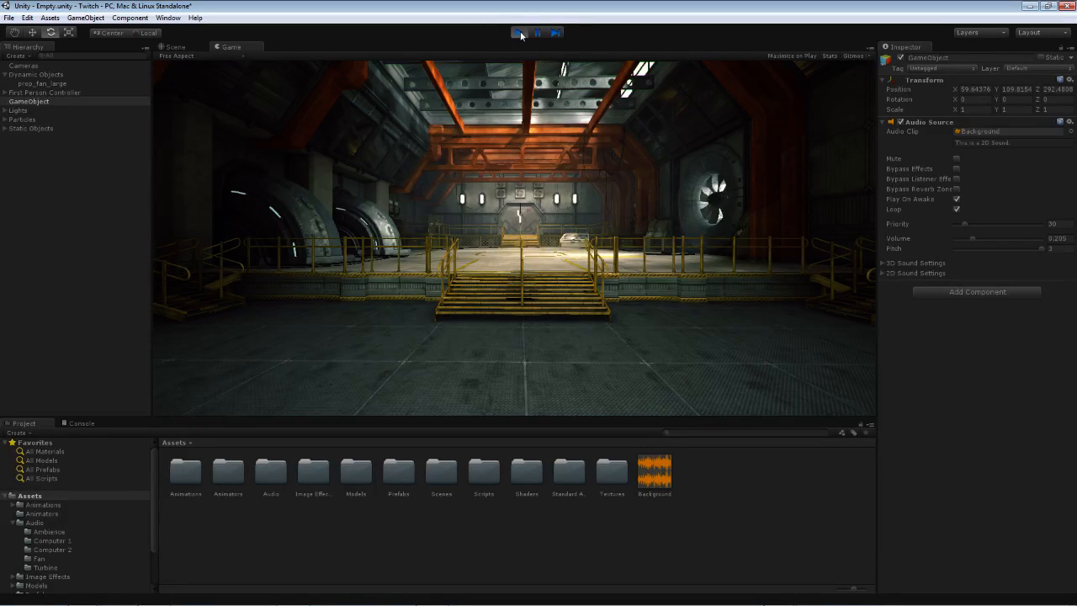
click(520, 36)
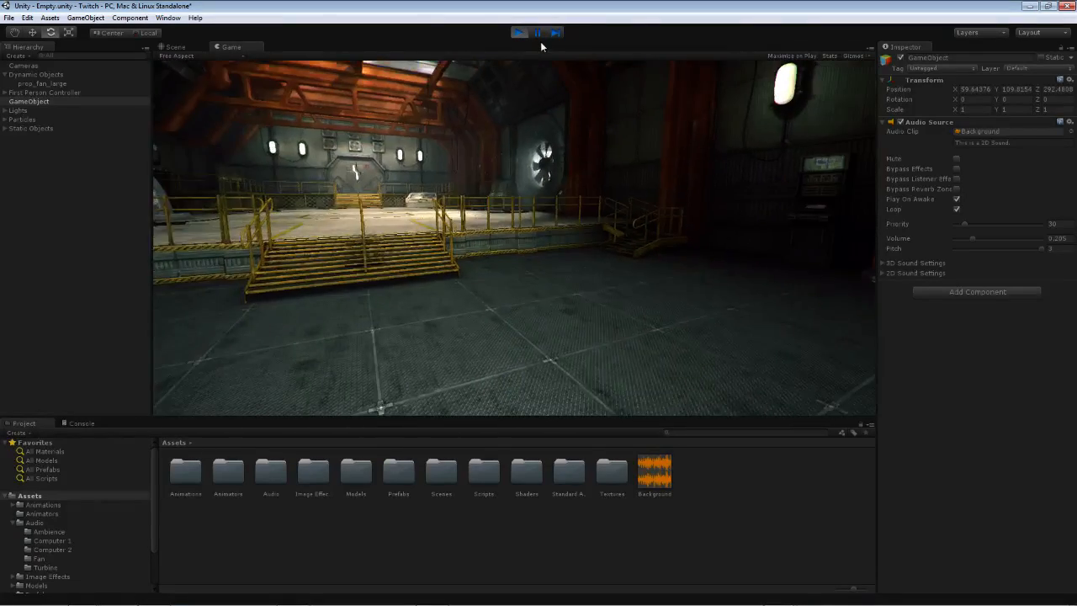
key(w)
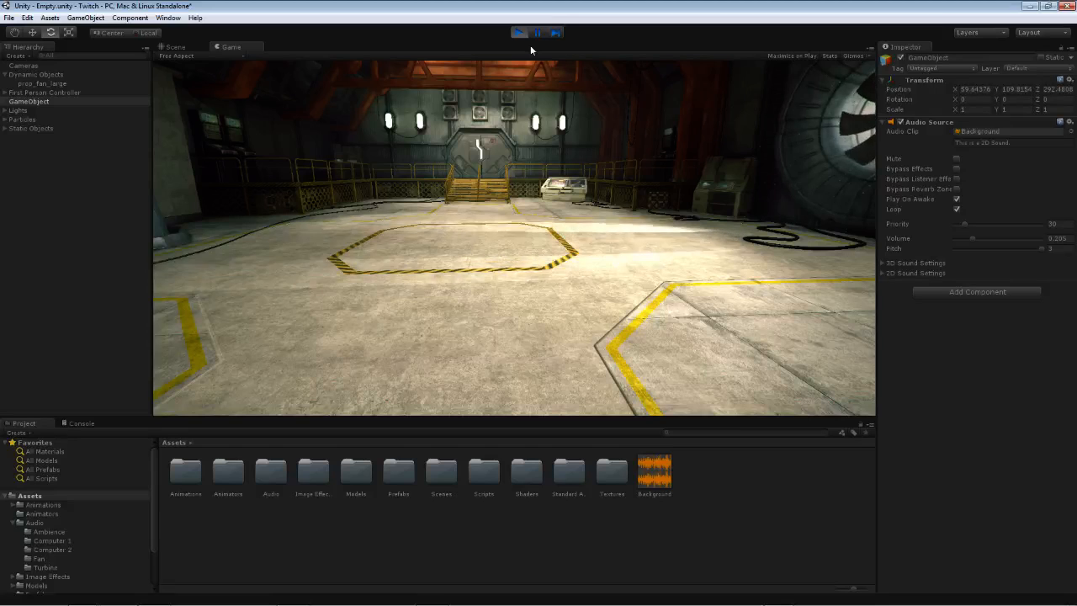
click(537, 36)
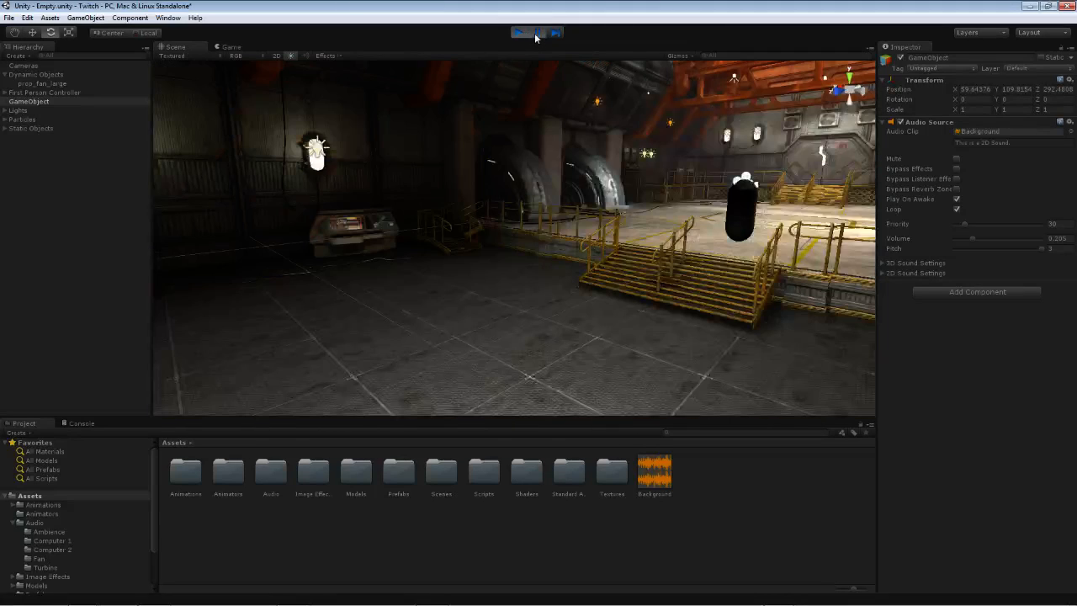
- Lower the background audio source's Pitch below 1 in play mode and walk around the hangar to listen
drag(1042, 249, 1008, 247)
click(529, 35)
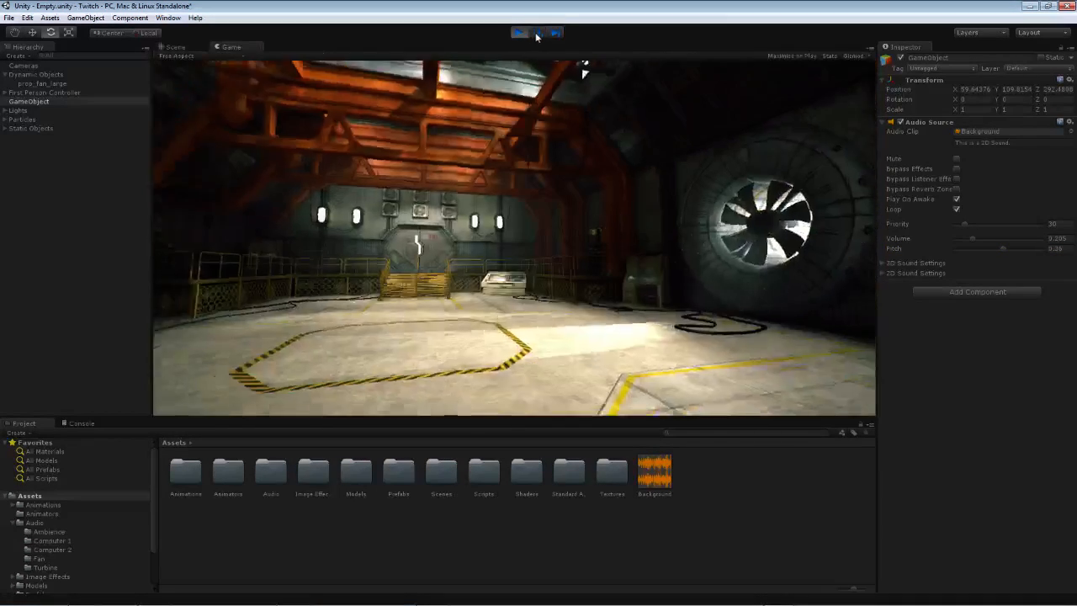
key(w)
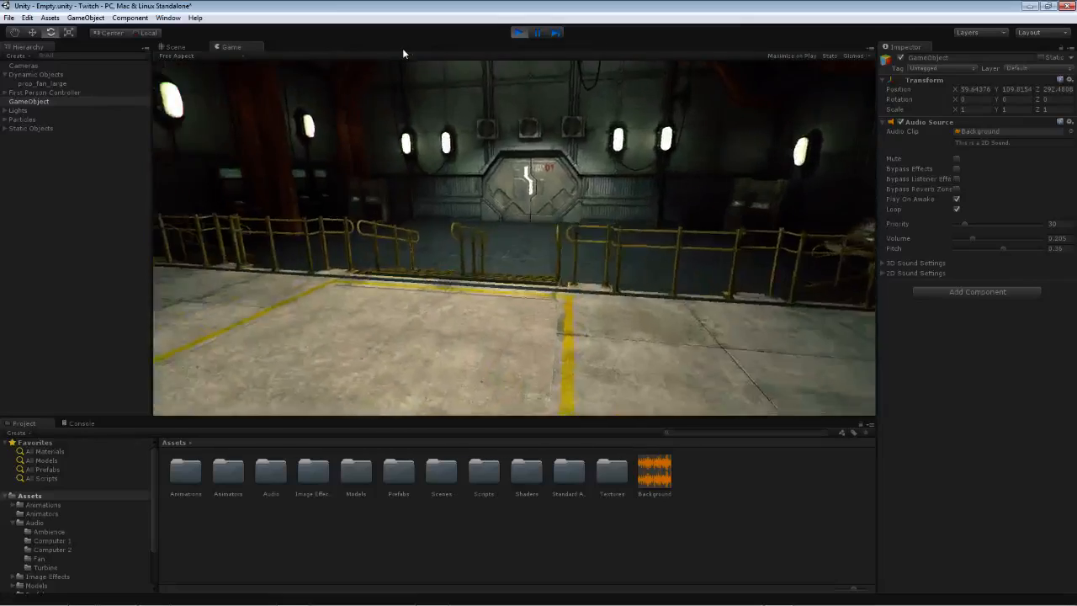
key(w)
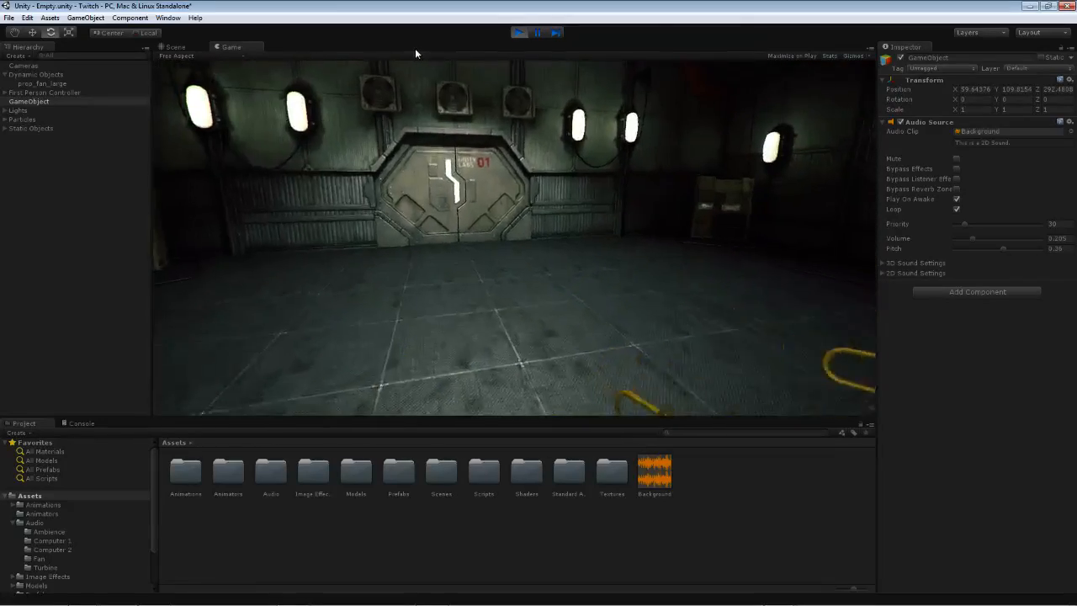
key(w)
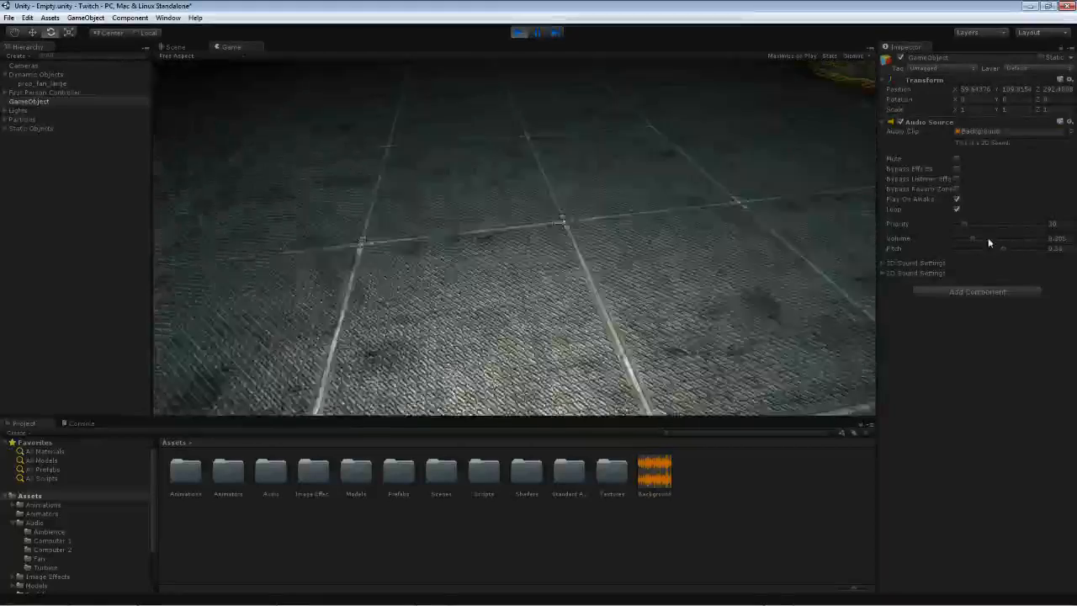
- Try a Volume of about 0.638 and higher with different Pitch settings on the background audio source in play mode, and stop playback
drag(973, 239, 1009, 242)
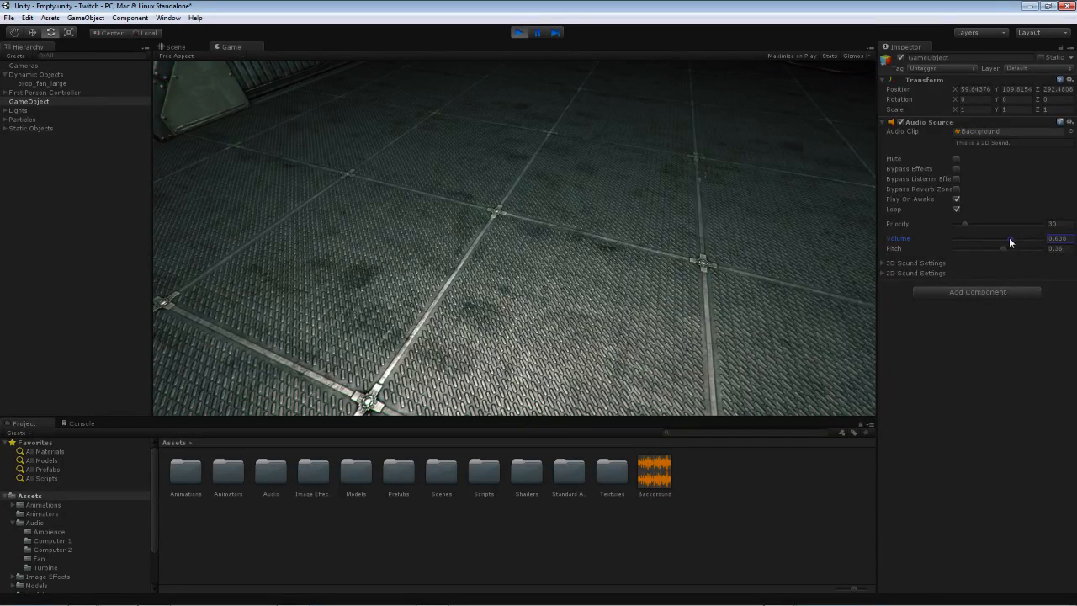
drag(1023, 239, 1045, 249)
click(1009, 247)
click(518, 32)
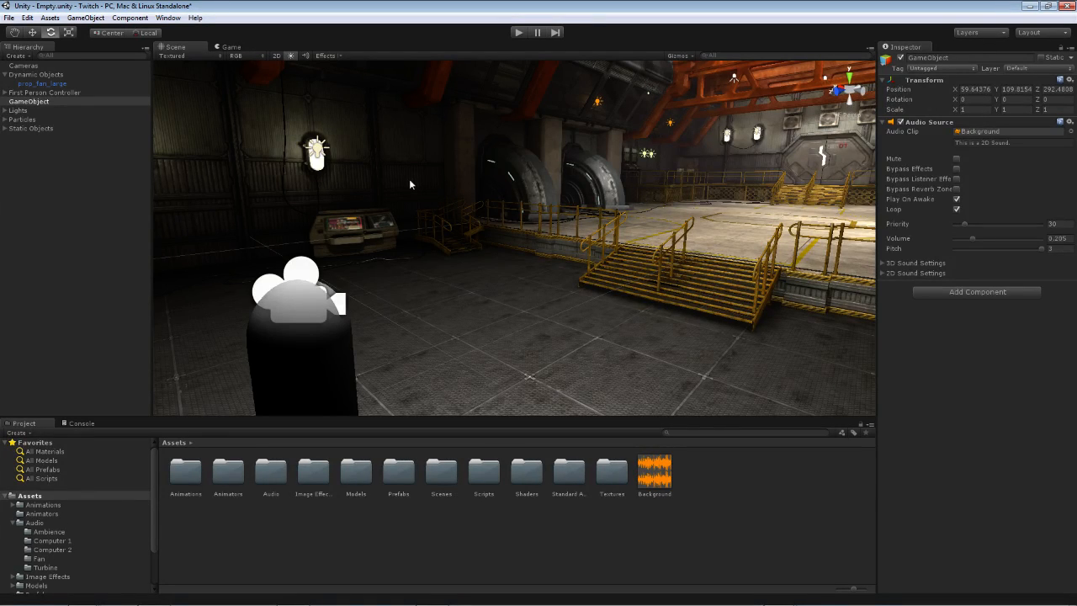
- Set the background audio source's Pitch to 1
alt+drag(496, 133, 511, 126)
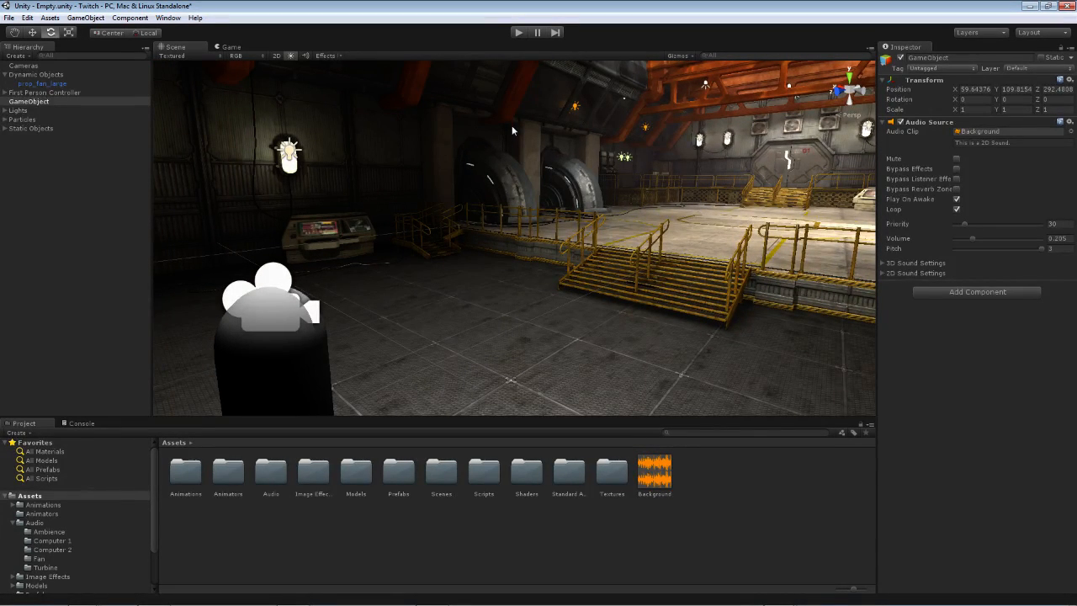
click(1052, 249)
text(1)
alt+drag(635, 152, 459, 174)
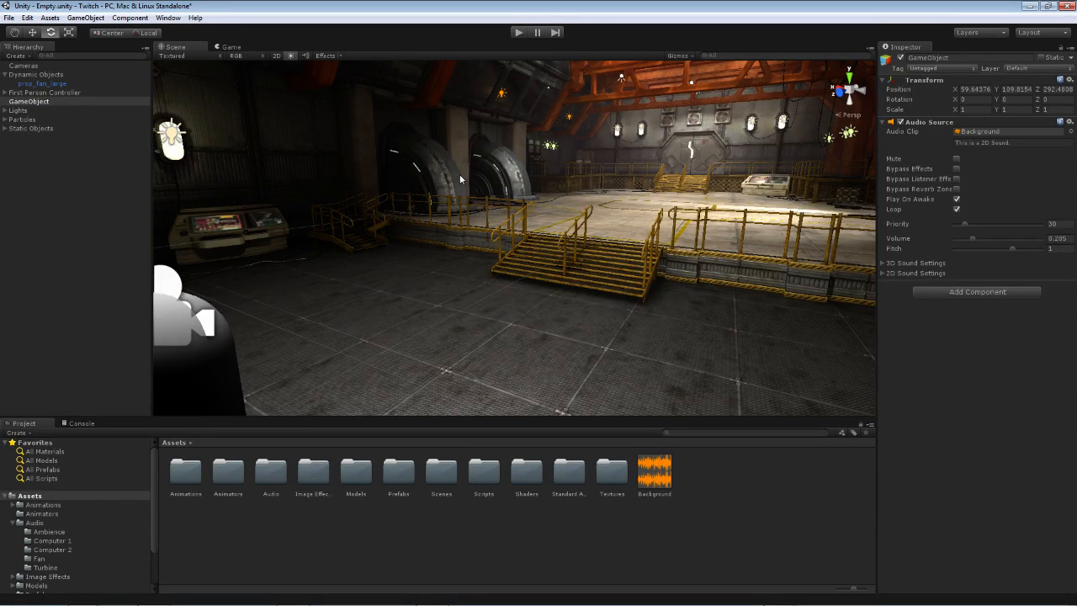
- Toggle 3D Sound on and off in the Background clip's import settings without applying, and deselect the clip
click(656, 473)
click(955, 97)
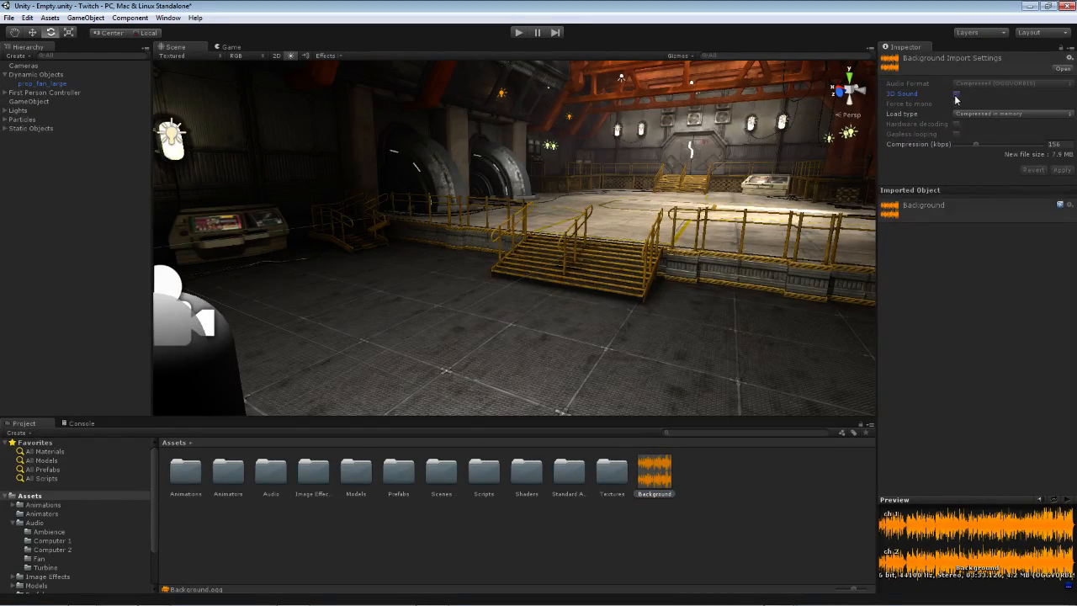
click(956, 95)
click(956, 96)
click(956, 95)
click(805, 503)
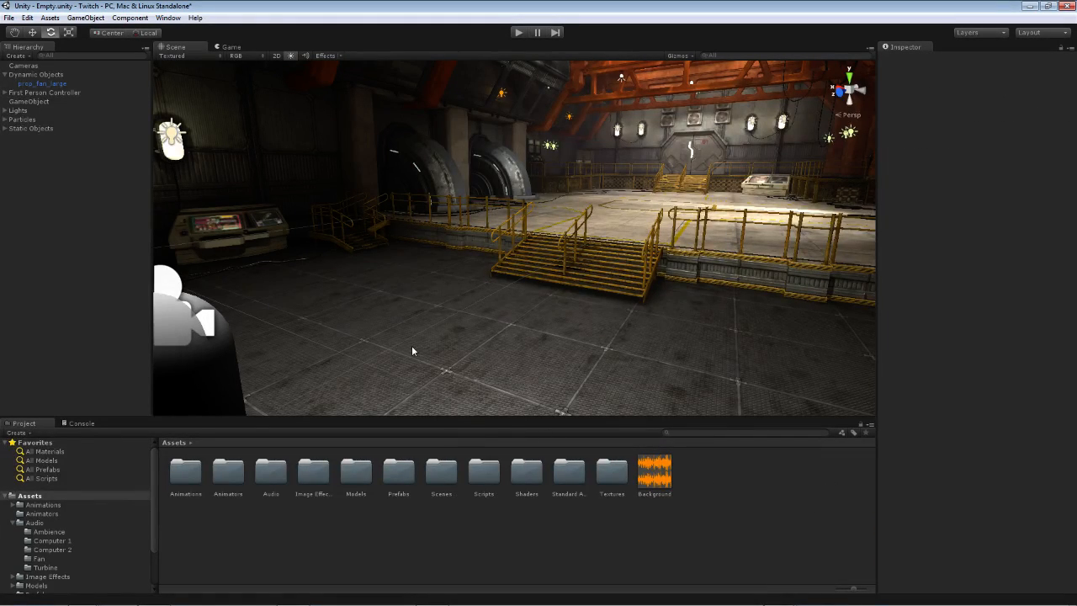
- Create a C# script named AudioScript in the Assets folder
right_drag(422, 301, 322, 266)
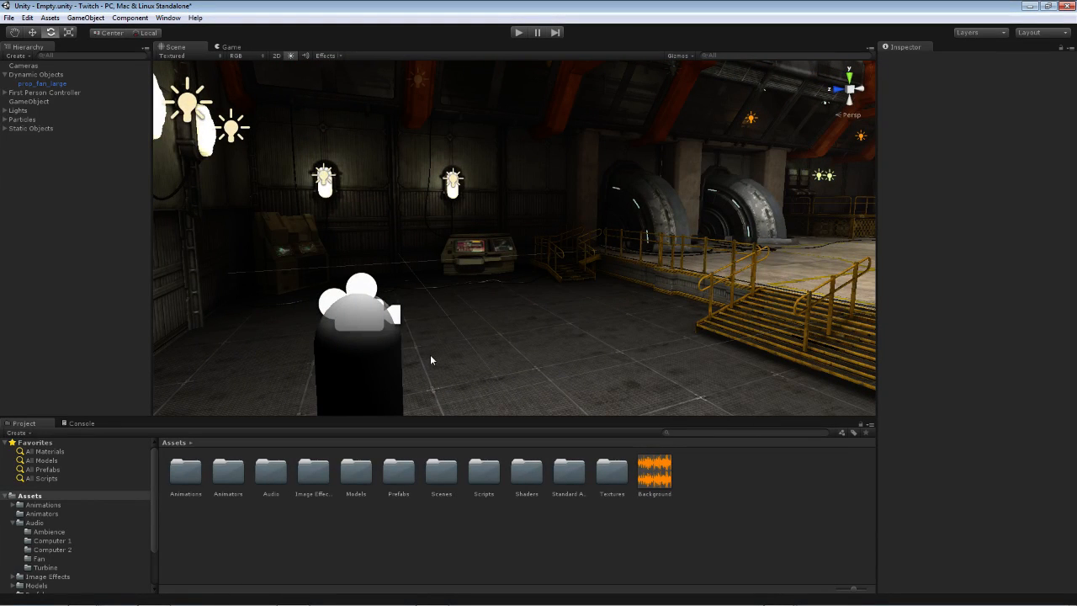
right_click(734, 501)
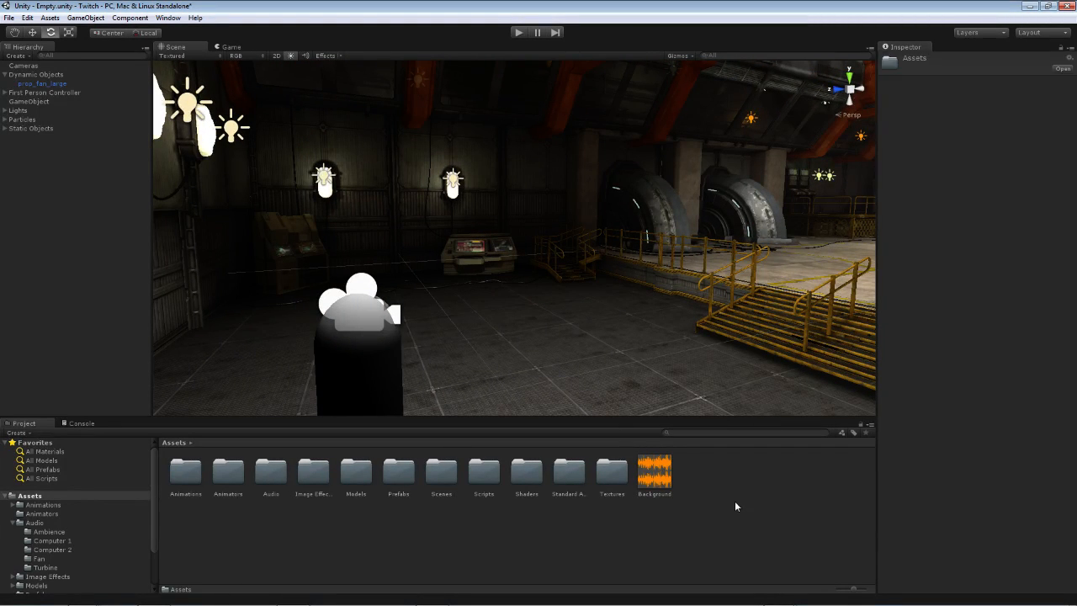
mouse_move(795, 329)
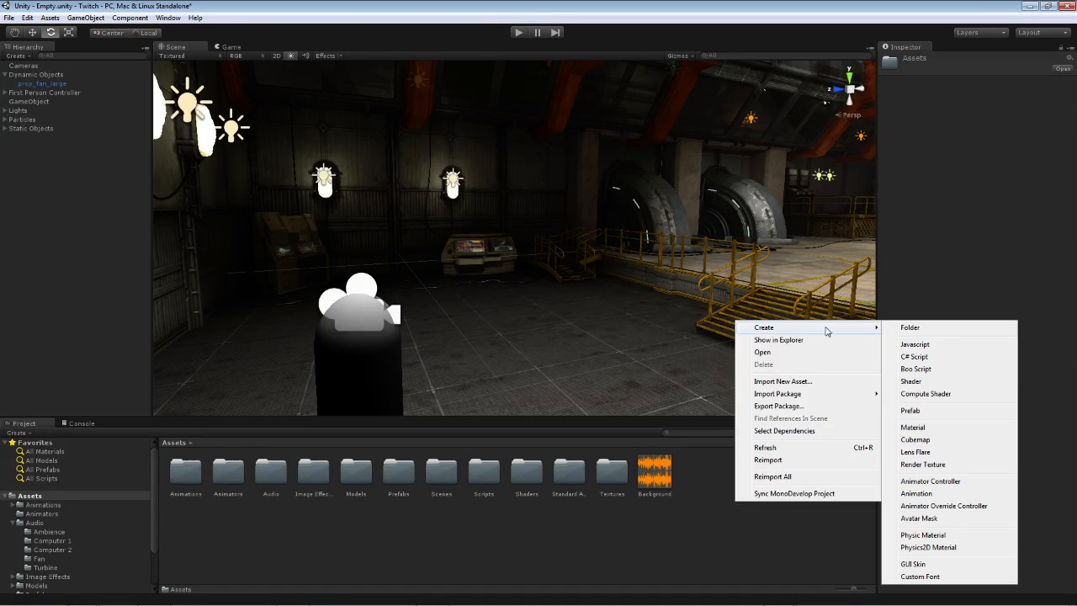
click(914, 357)
text(A)
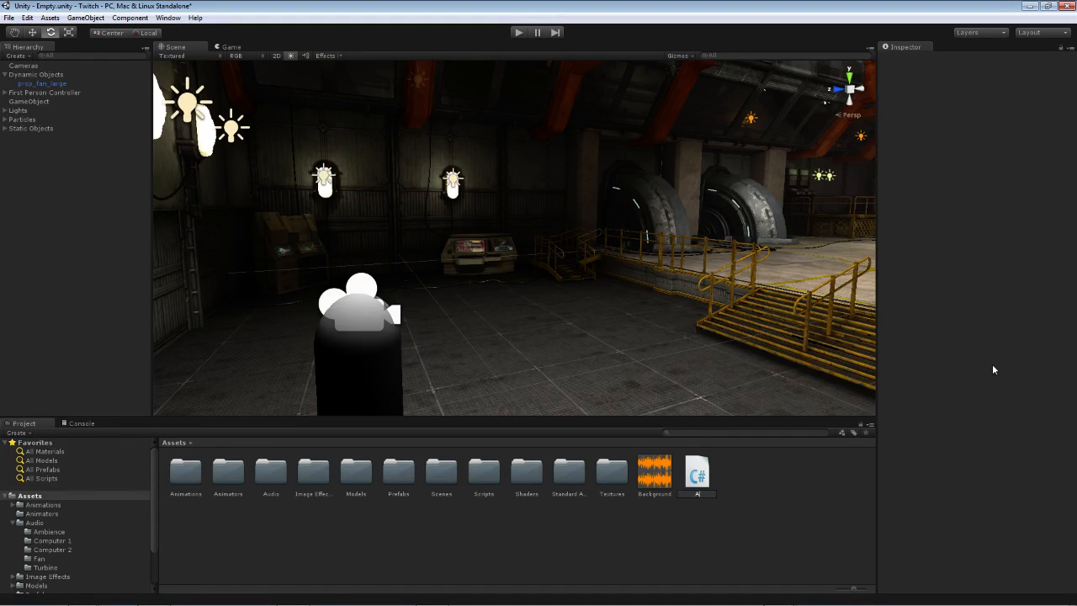
text(udioScript)
key(Return)
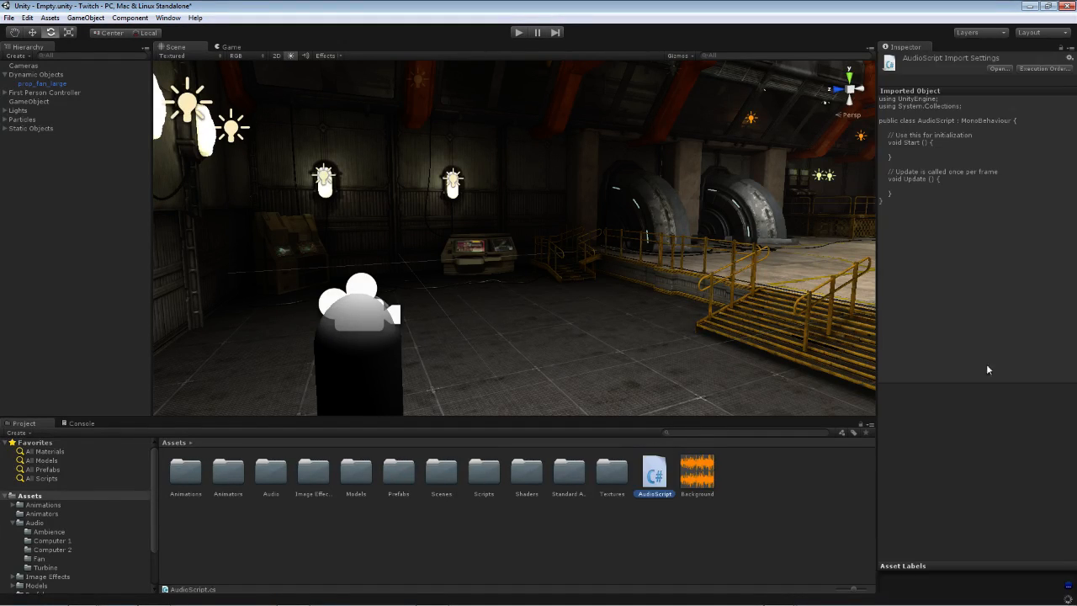
- Move AudioScript into the Scripts folder and open it in MonoDevelop
click(16, 523)
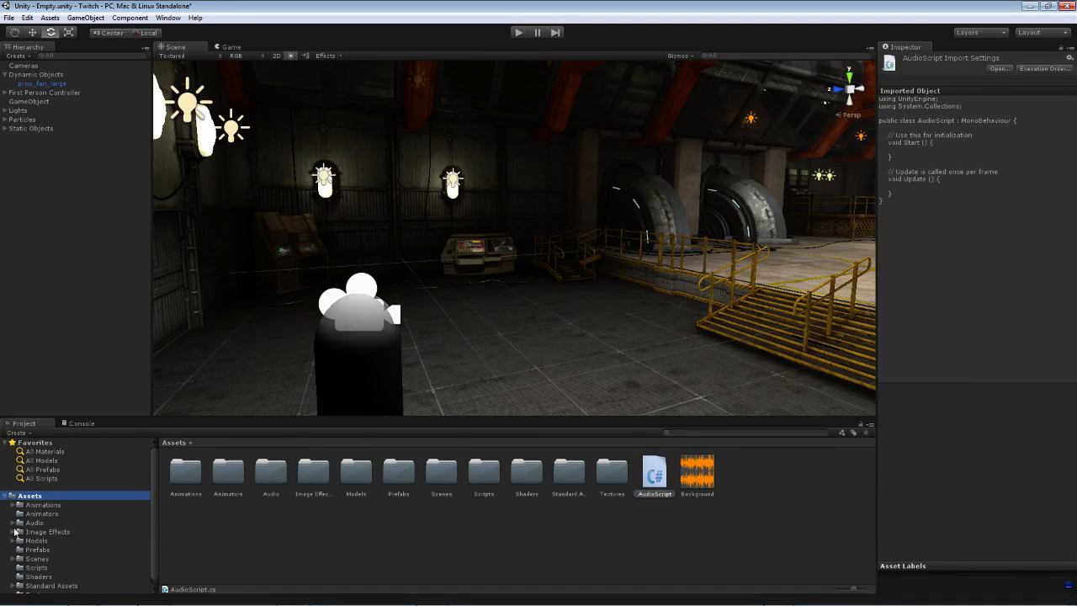
drag(655, 479, 35, 570)
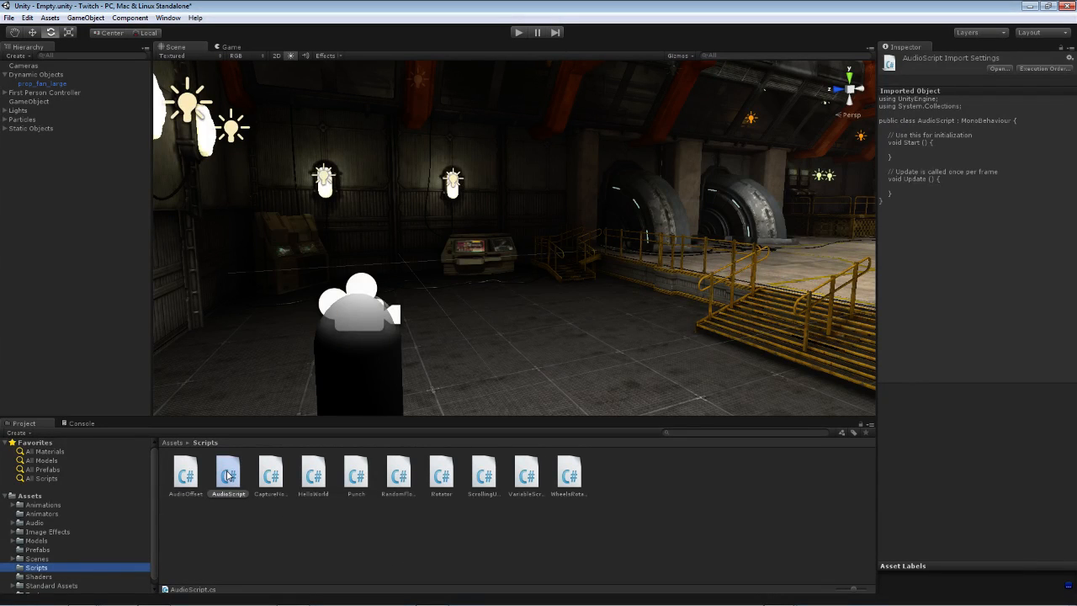
click(228, 477)
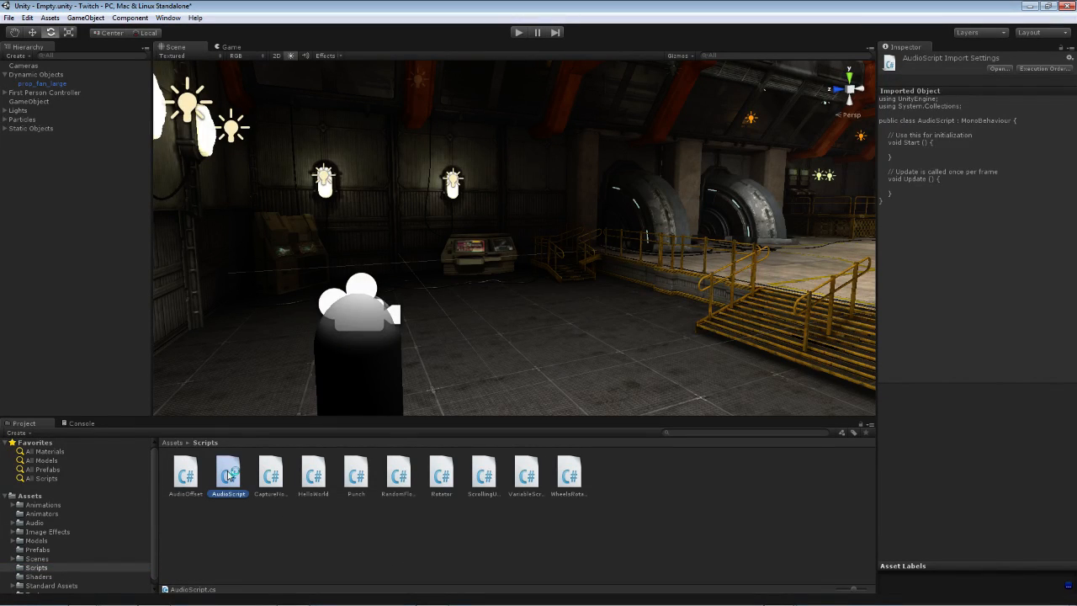
double_click(228, 476)
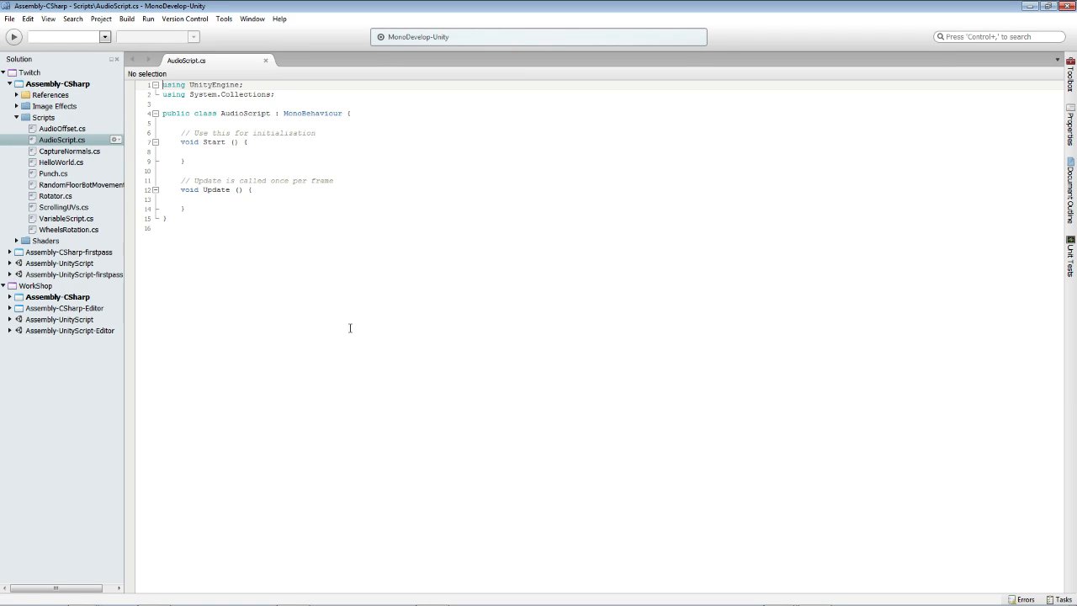
- Delete the Start method with its comment and the comment above Update from AudioScript
drag(202, 162, 162, 123)
key(Delete)
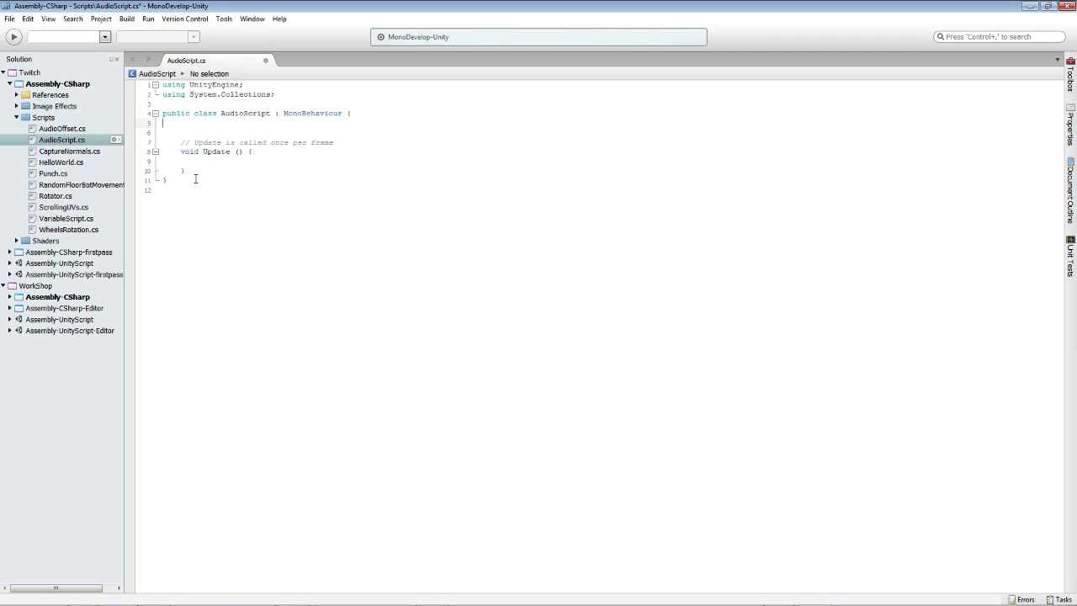
drag(340, 142, 319, 121)
key(Delete)
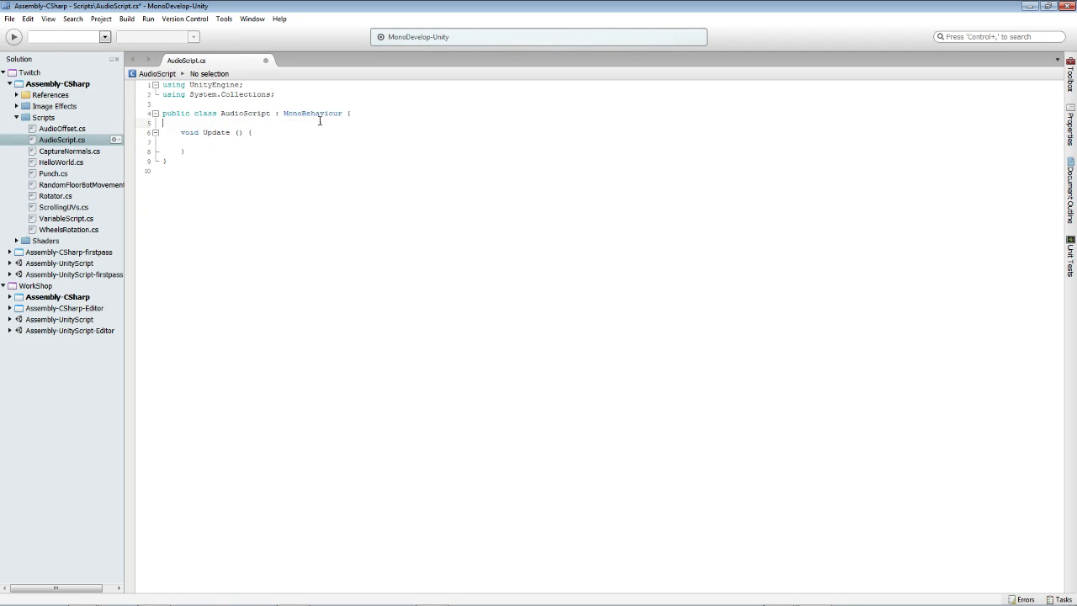
- Put the opening braces of the AudioScript class and the Update method on their own lines
click(345, 113)
key(Return)
click(195, 133)
key(BackSpace)
click(250, 132)
key(Return)
click(260, 199)
ctrl+scroll(279, 173, up, 4)
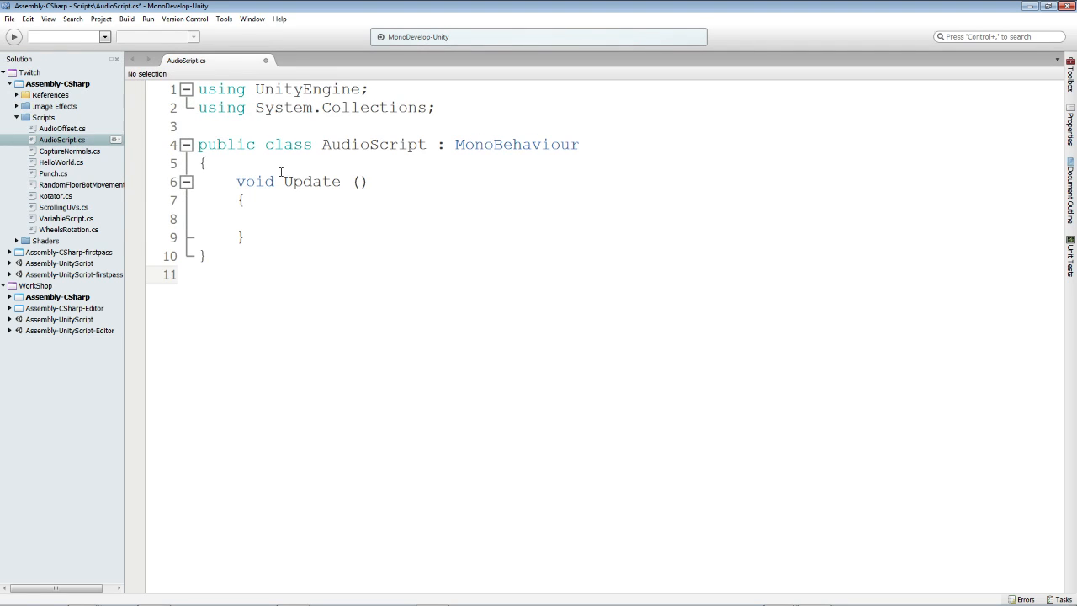
- Add an if(Input.GetButtonDown("Jump")) statement with an empty brace block inside Update
click(293, 221)
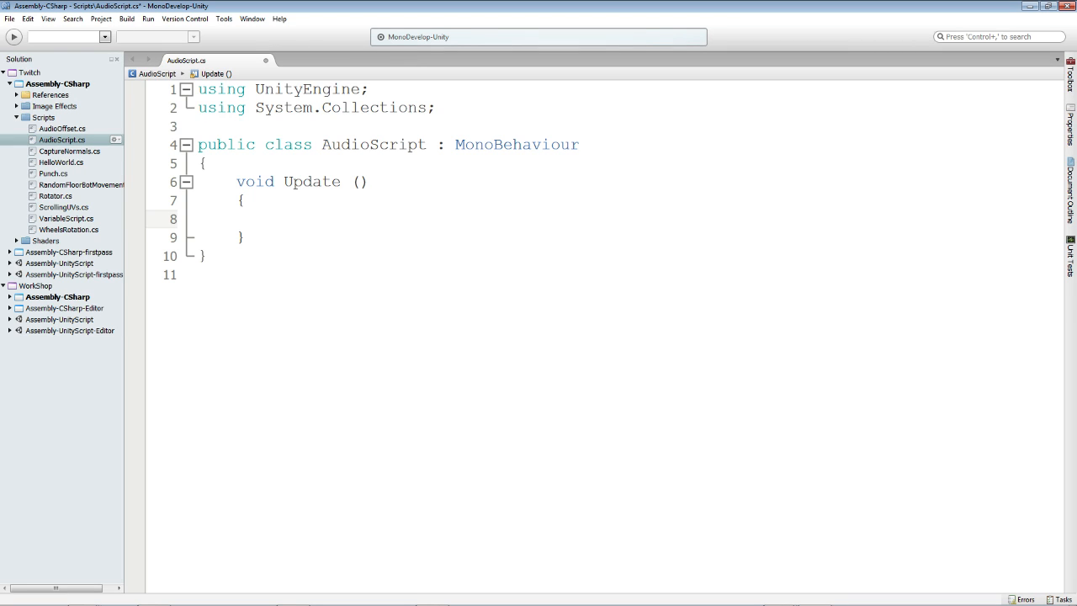
text(if(Input)
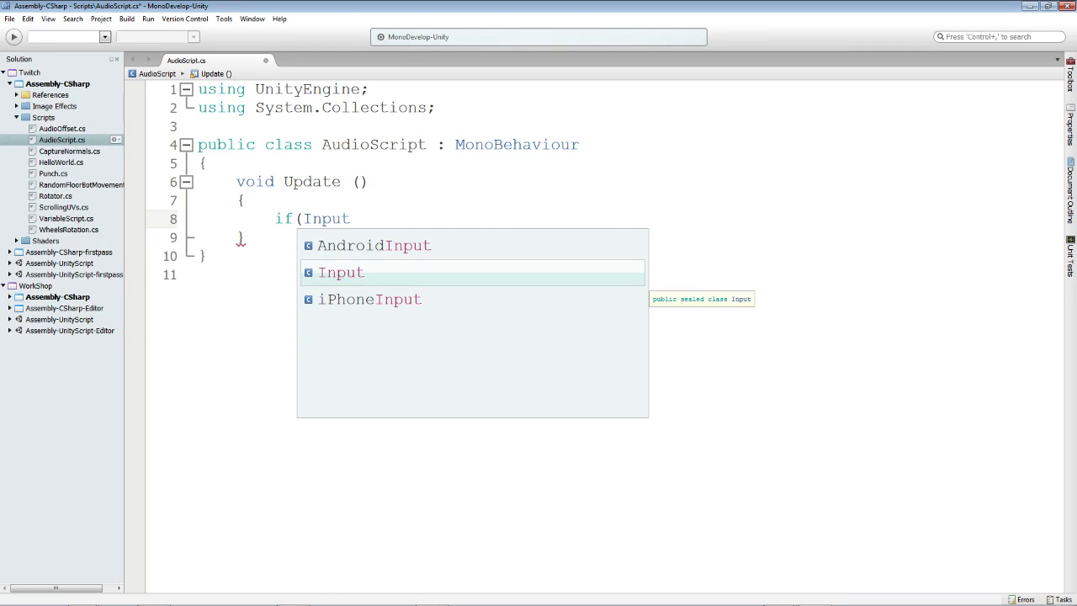
text(.g)
key(Up)
key(Up)
key(Up)
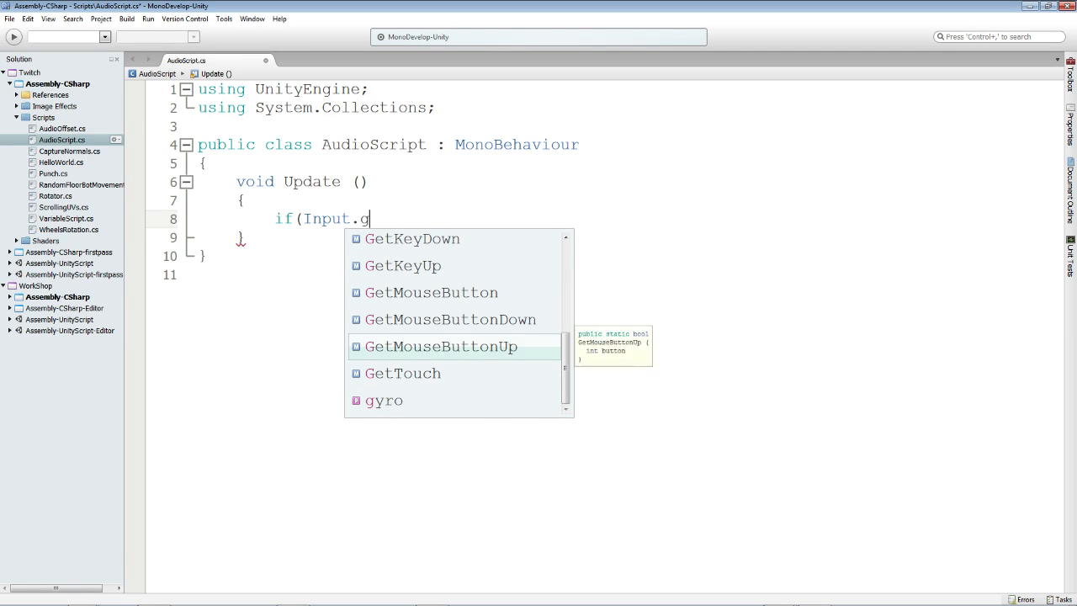
key(BackSpace)
text(GetButt)
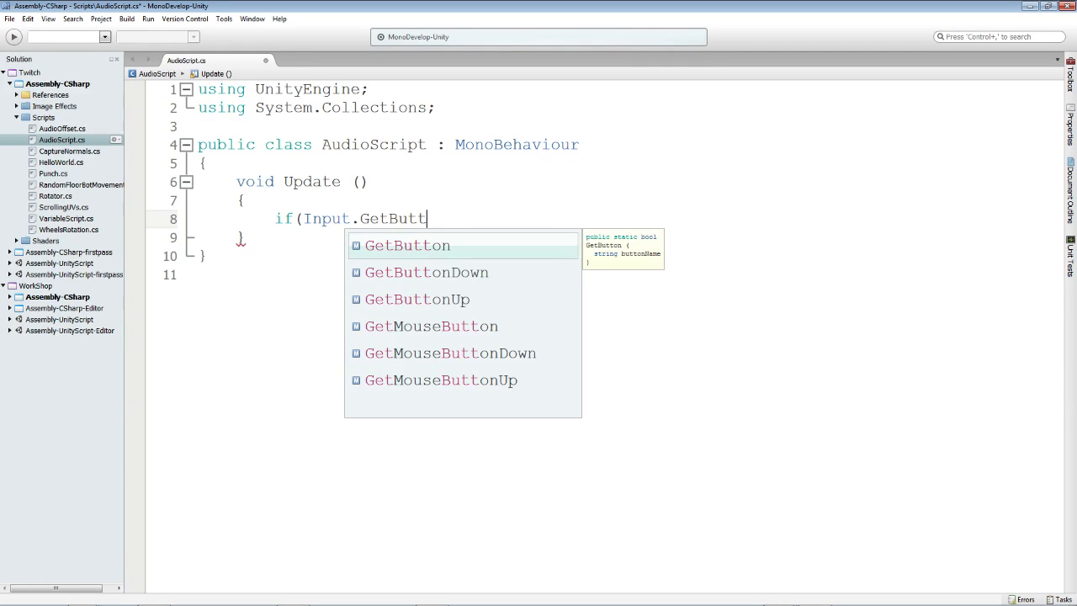
key(Down)
key(Return)
text(()
text("J)
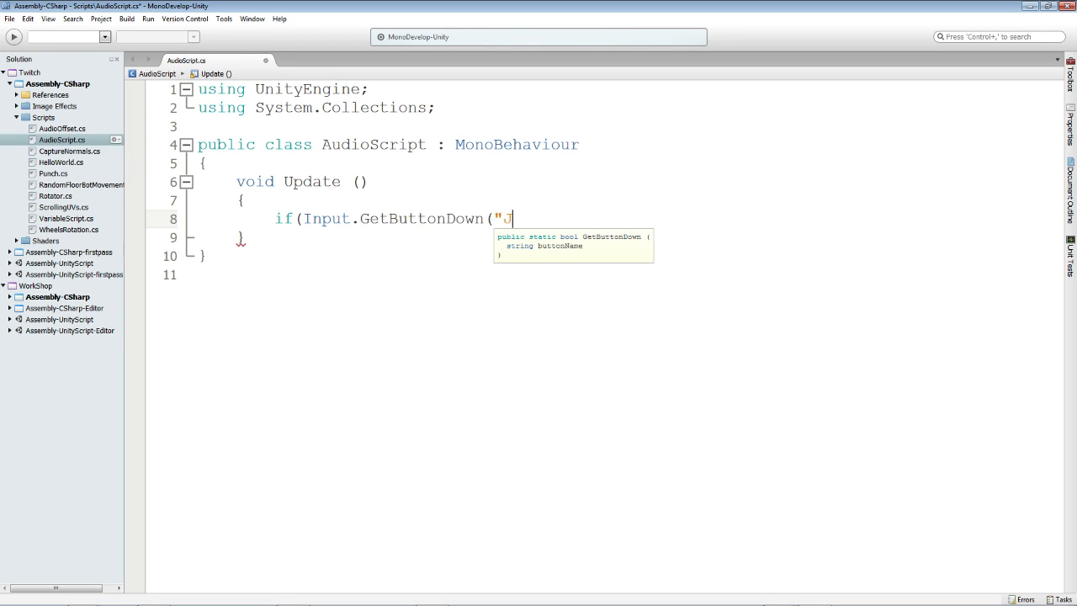
text(ump")))
key(Return)
text({)
key(Return)
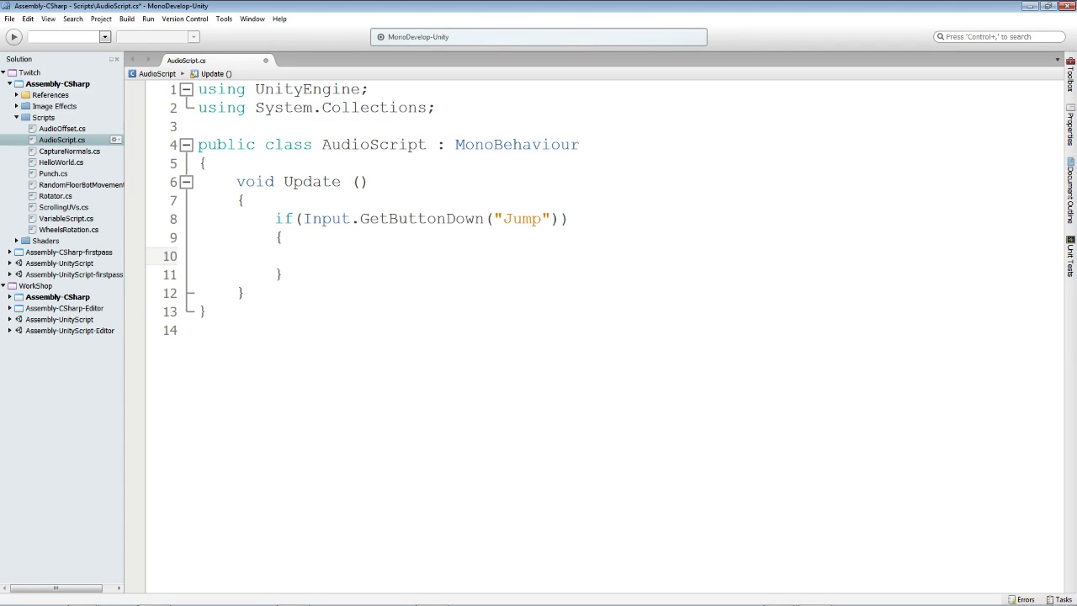
text(audio.animation)
key(BackSpace)
key(BackSpace)
key(BackSpace)
key(BackSpace)
key(BackSpace)
key(BackSpace)
key(BackSpace)
key(BackSpace)
key(BackSpace)
key(BackSpace)
text(.)
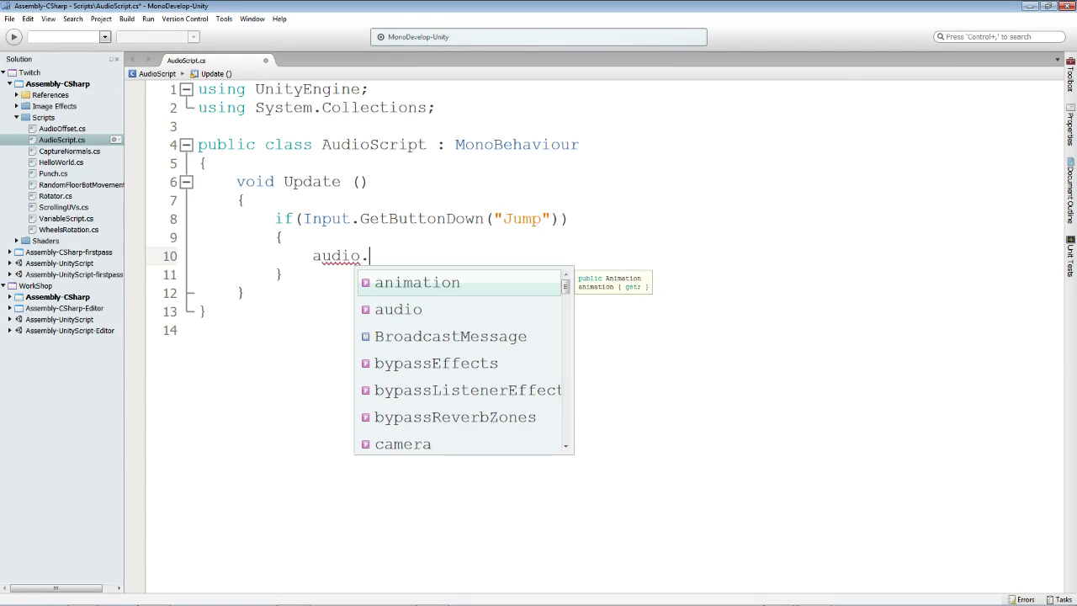
text(pl)
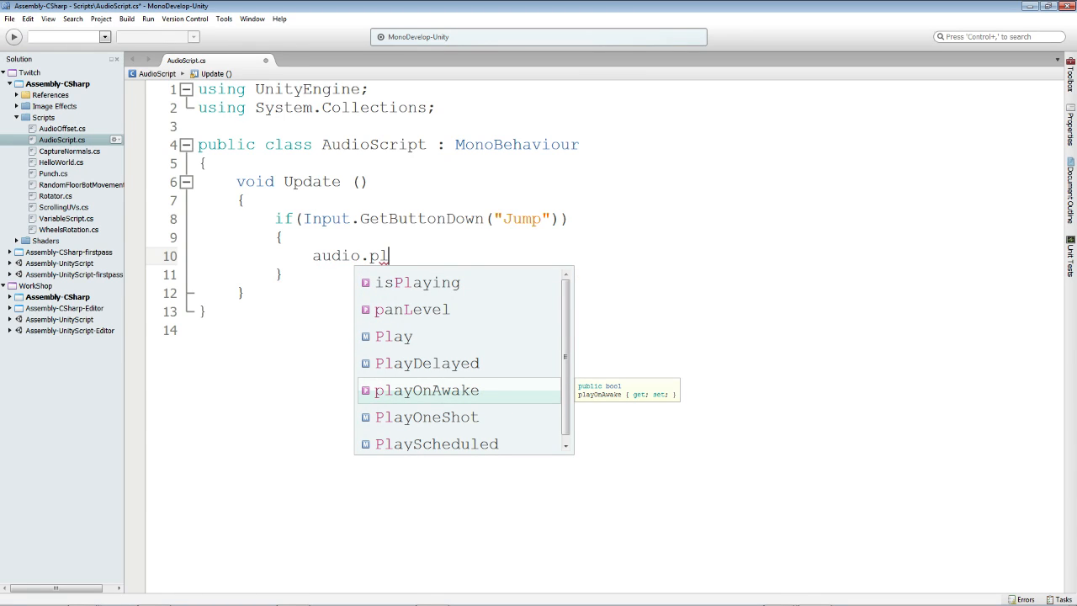
key(Up)
key(Up)
key(BackSpace)
key(BackSpace)
text(stop)
key(BackSpace)
key(BackSpace)
key(BackSpace)
key(BackSpace)
key(BackSpace)
key(BackSpace)
key(BackSpace)
key(BackSpace)
key(BackSpace)
key(BackSpace)
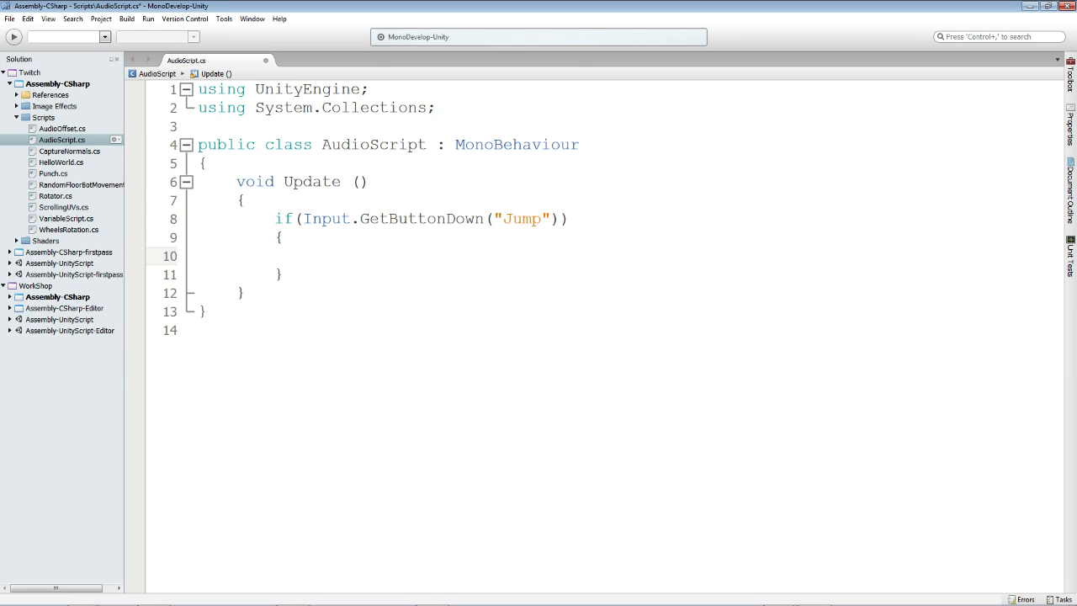
- Inside the Jump block, write a nested if(audio.Play) with audio.Stop(); as its indented body
text(if(audio.Playo)
key(BackSpace)
text())
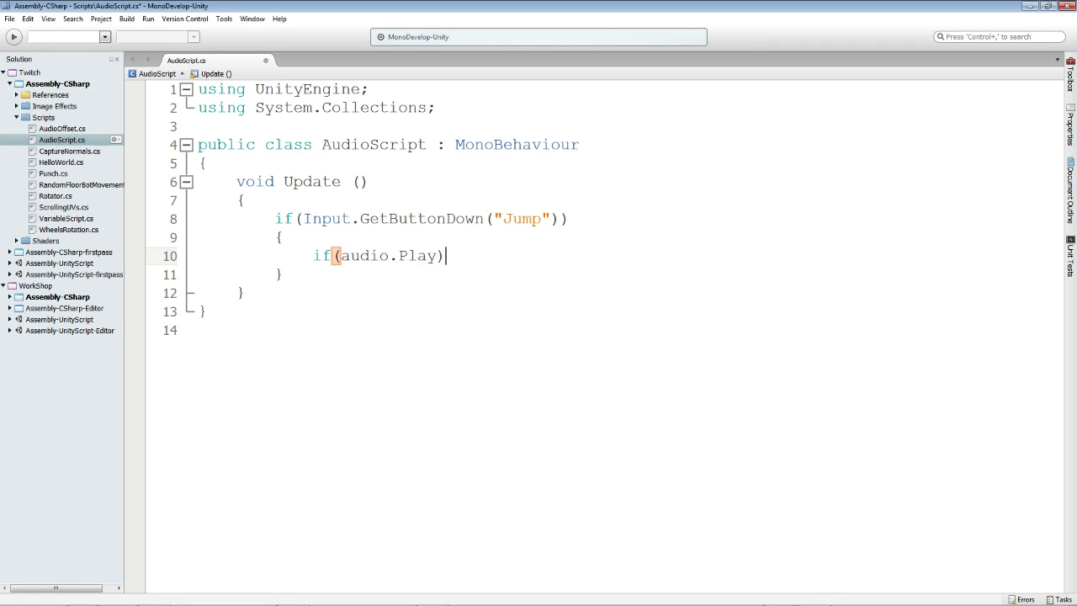
key(Return)
text({)
key(BackSpace)
key(Tab)
text(audio.Stop)
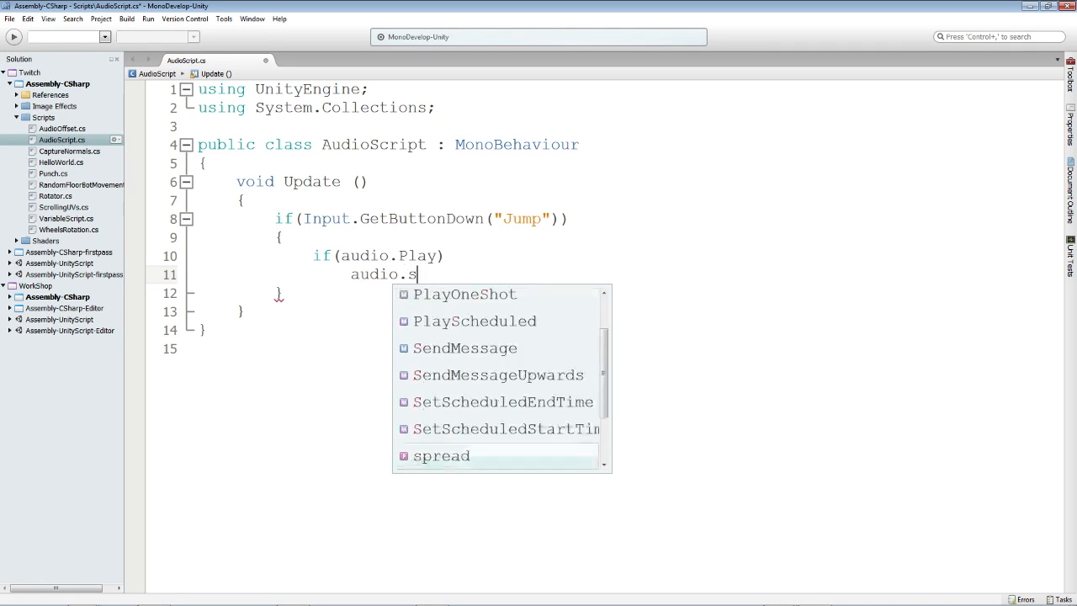
key(Escape)
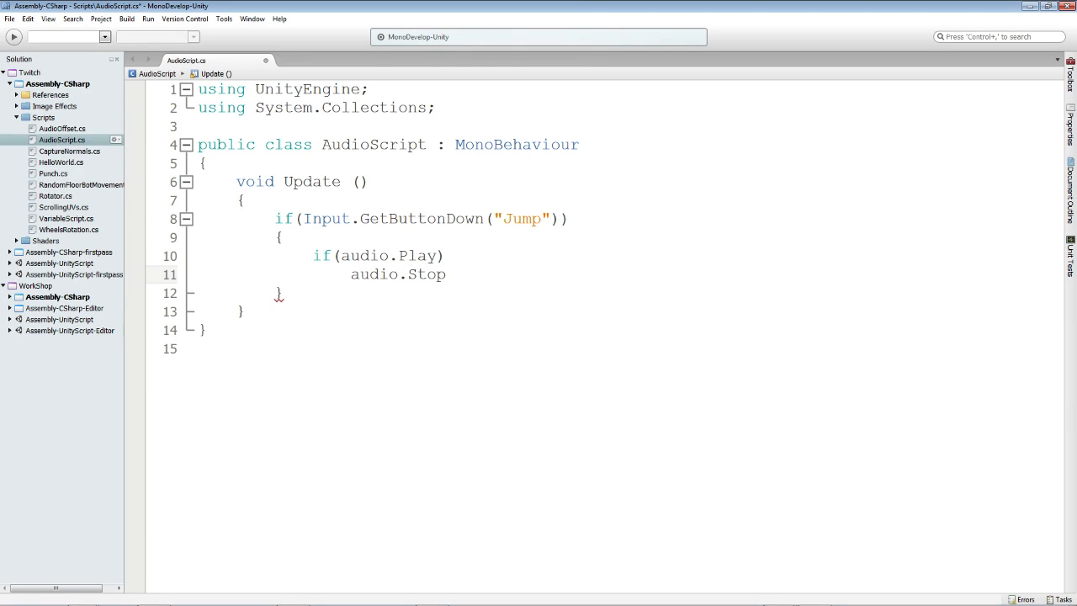
text(();)
key(Up)
key(Up)
key(Up)
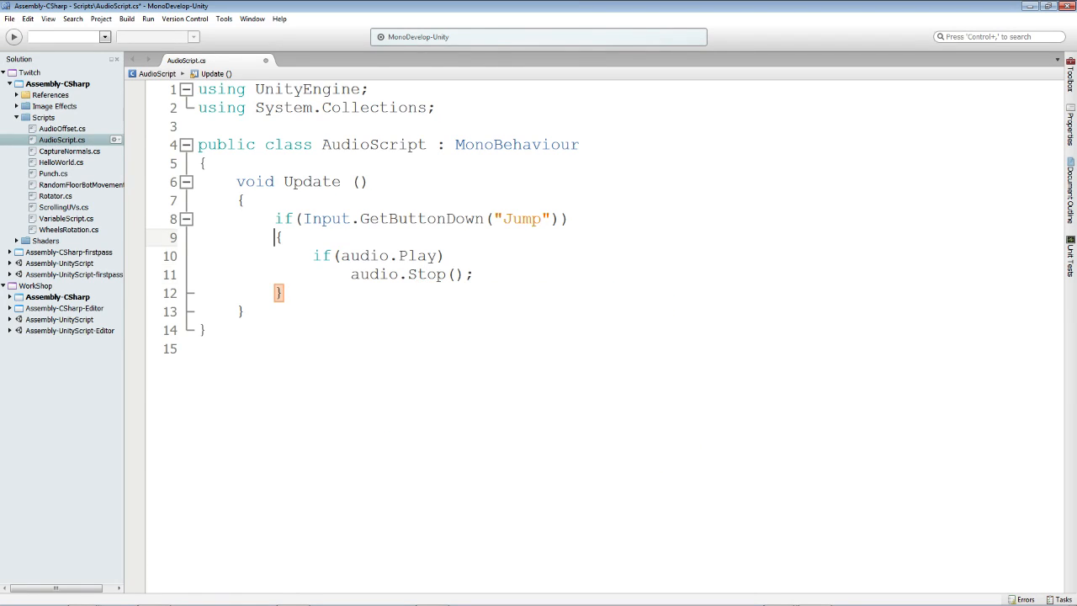
- Change the nested if condition to audio.isPlaying
click(438, 255)
key(BackSpace)
key(BackSpace)
key(BackSpace)
key(BackSpace)
text(isPO)
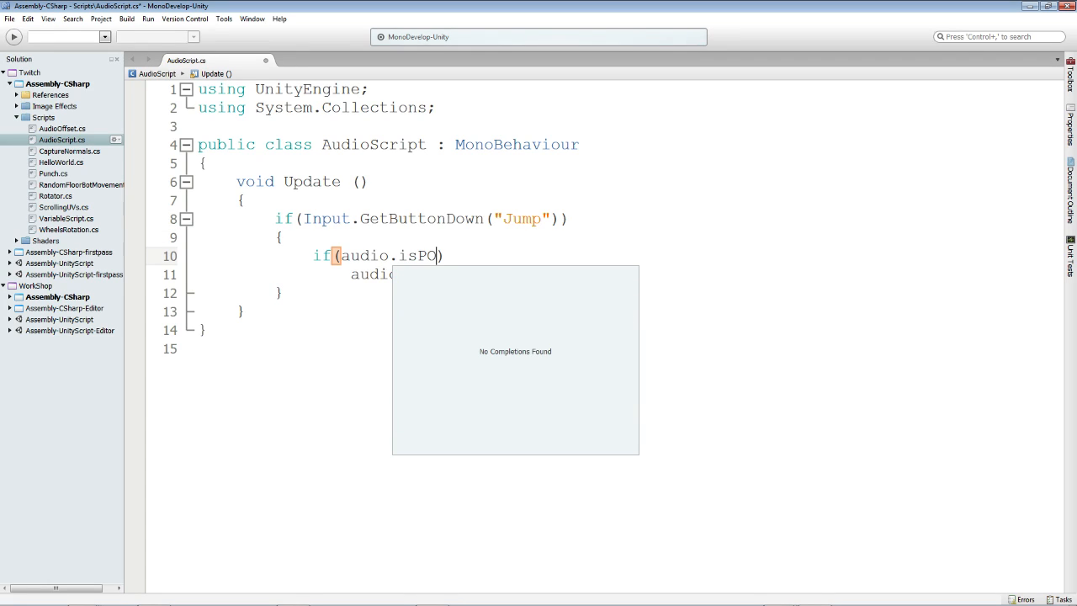
key(BackSpace)
text(laying ==)
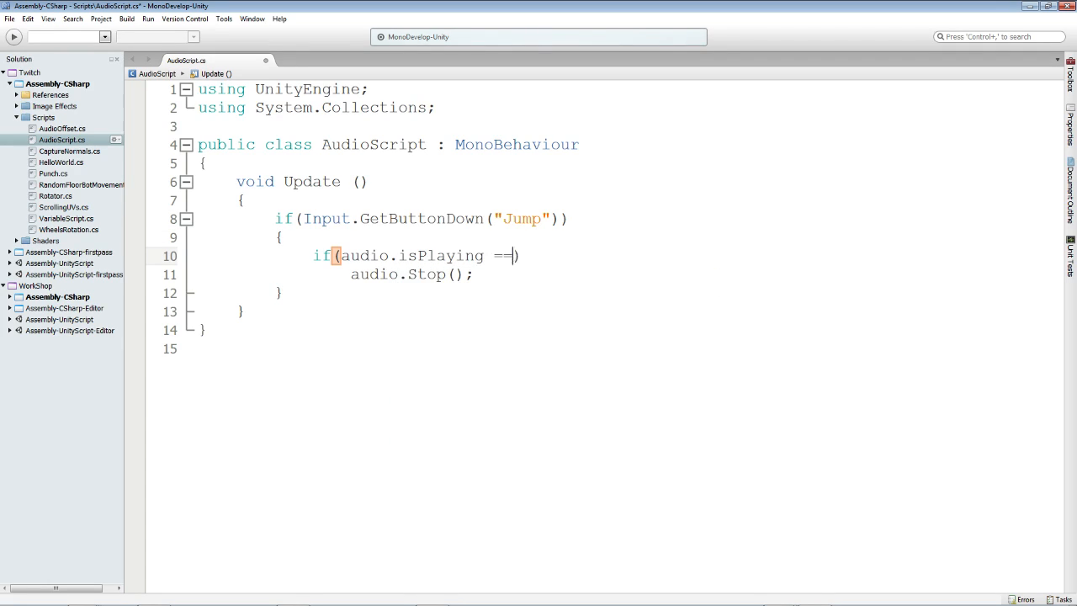
text( true))
key(Left)
key(BackSpace)
key(BackSpace)
key(BackSpace)
key(BackSpace)
key(BackSpace)
key(BackSpace)
key(BackSpace)
key(BackSpace)
- Add an else branch below audio.Stop(); and begin its indented body with a member call on audio
click(505, 273)
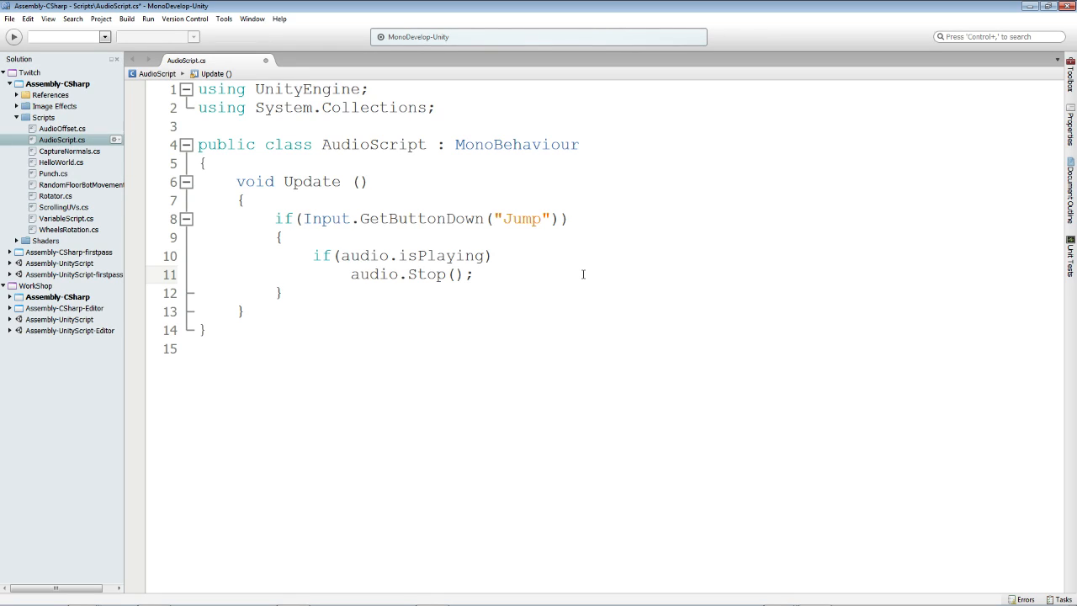
key(Return)
text(else)
key(Return)
text(audio.)
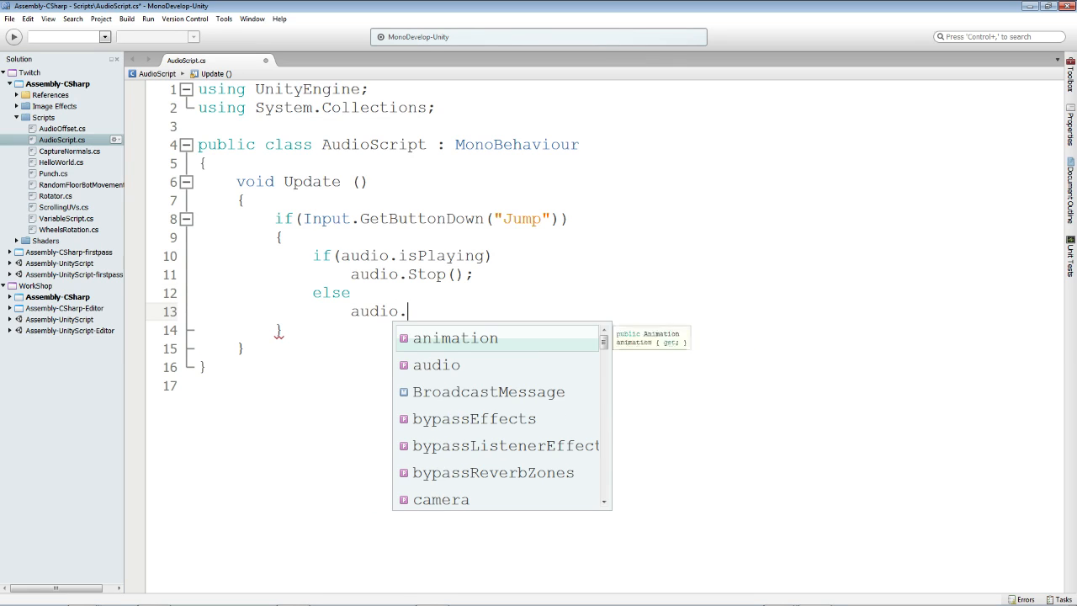
text(Start())
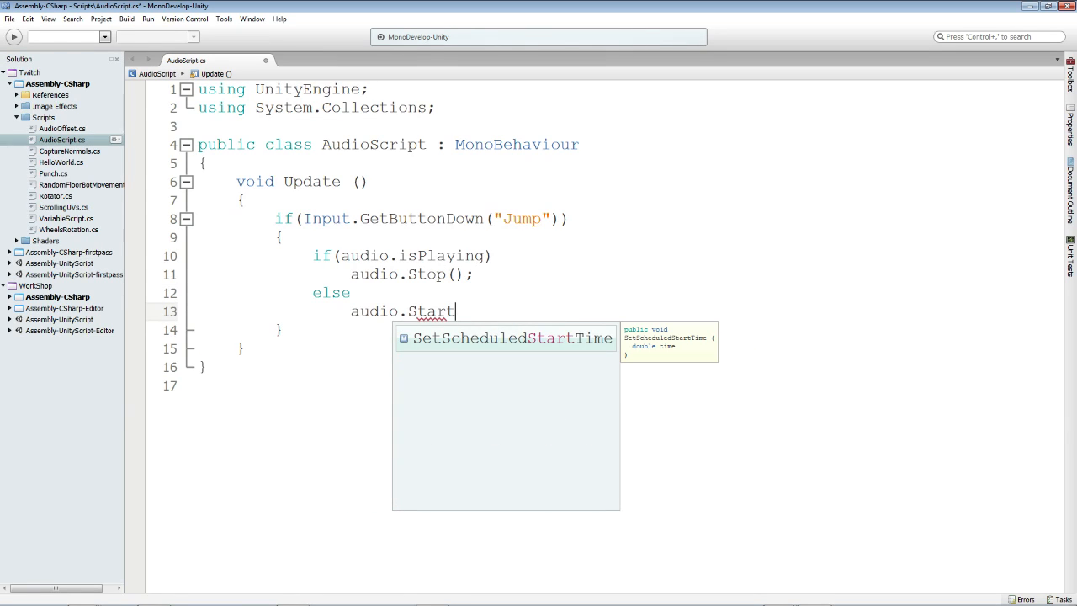
key(BackSpace)
key(BackSpace)
key(BackSpace)
key(BackSpace)
key(BackSpace)
key(BackSpace)
key(BackSpace)
key(BackSpace)
key(BackSpace)
key(BackSpace)
key(BackSpace)
key(BackSpace)
key(BackSpace)
key(BackSpace)
key(BackSpace)
key(BackSpace)
key(BackSpace)
key(BackSpace)
key(BackSpace)
key(BackSpace)
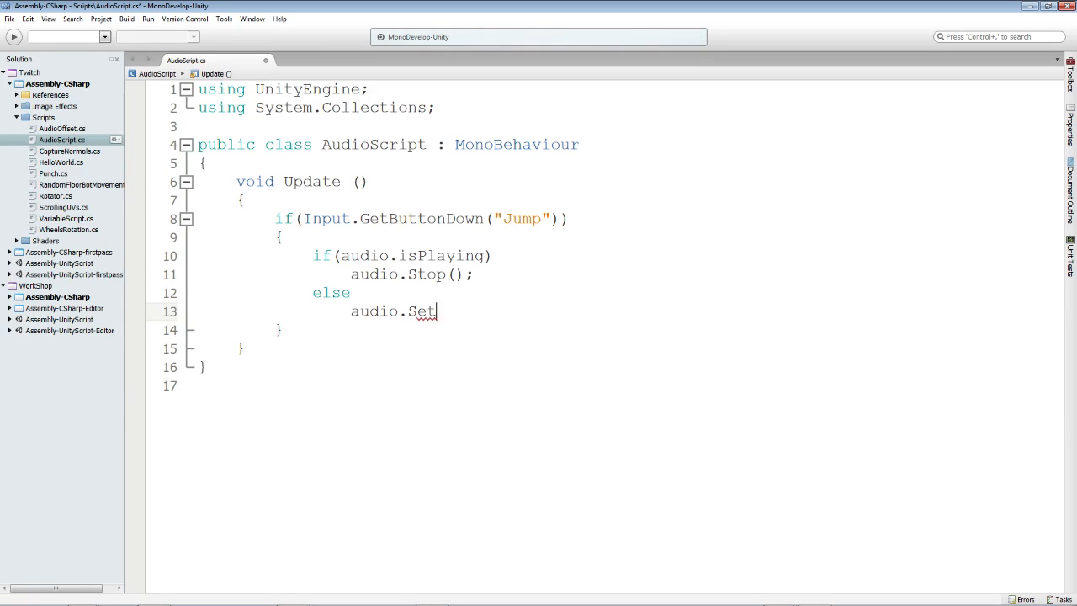
text(Start)
key(Escape)
text(();)
key(BackSpace)
key(BackSpace)
key(BackSpace)
key(BackSpace)
key(BackSpace)
key(BackSpace)
key(BackSpace)
key(BackSpace)
- Complete the else body as audio.Play (); and save AudioScript
text(Play ();)
key(ctrl+s)
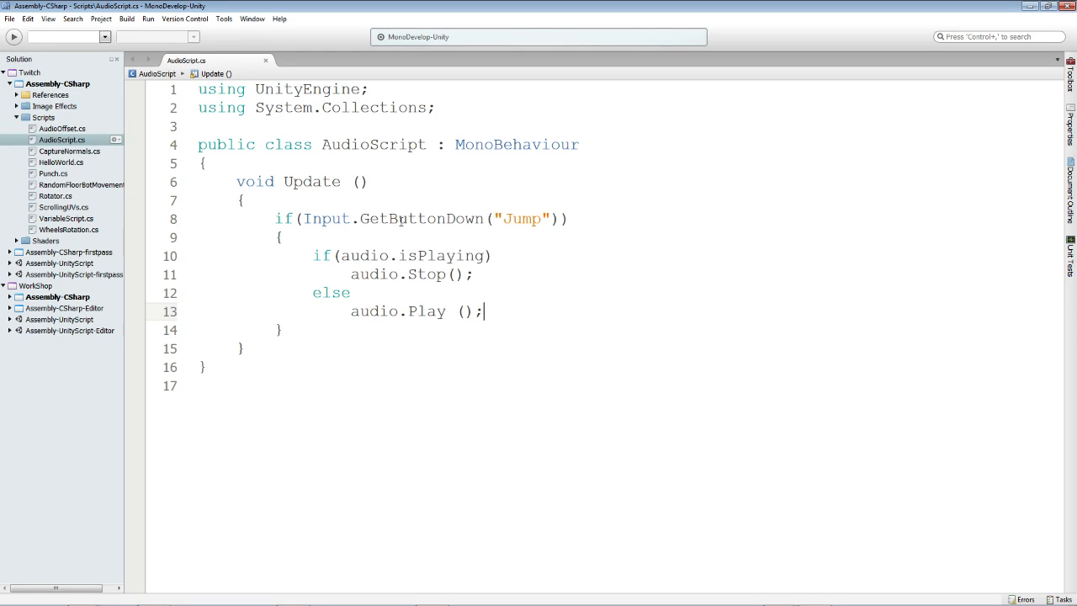
- Switch to Unity, attach AudioScript to the GameObject that holds the Background audio source, and select that object
double_click(354, 256)
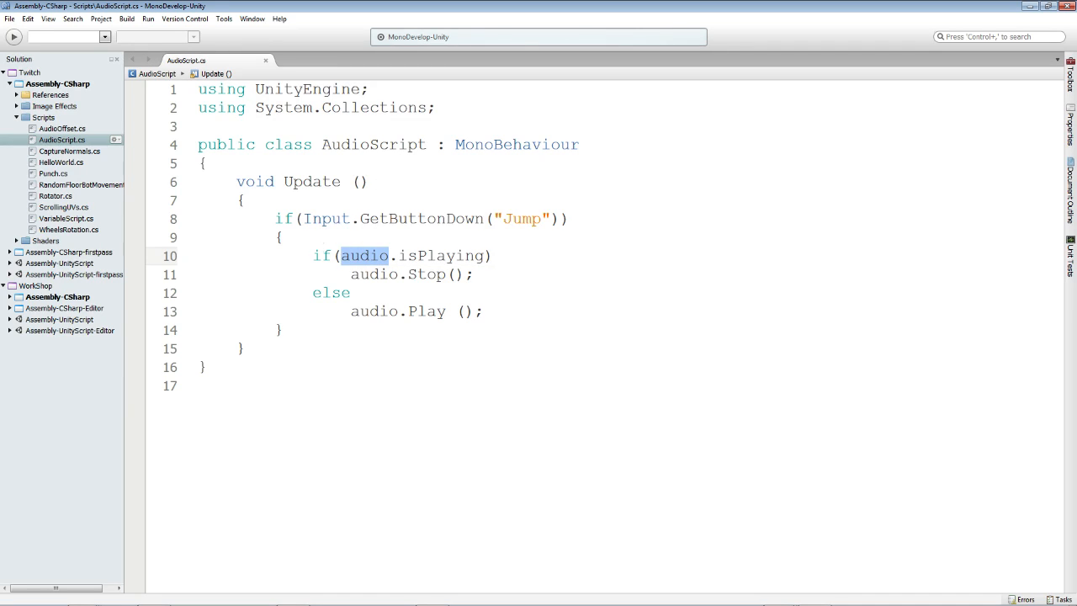
click(1030, 7)
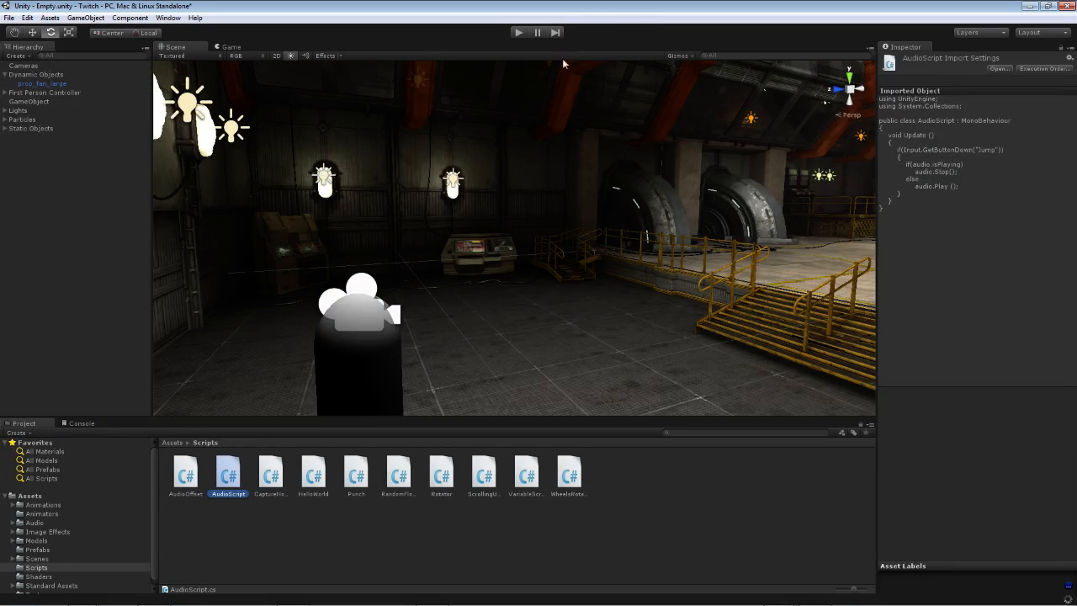
right_drag(569, 338, 73, 129)
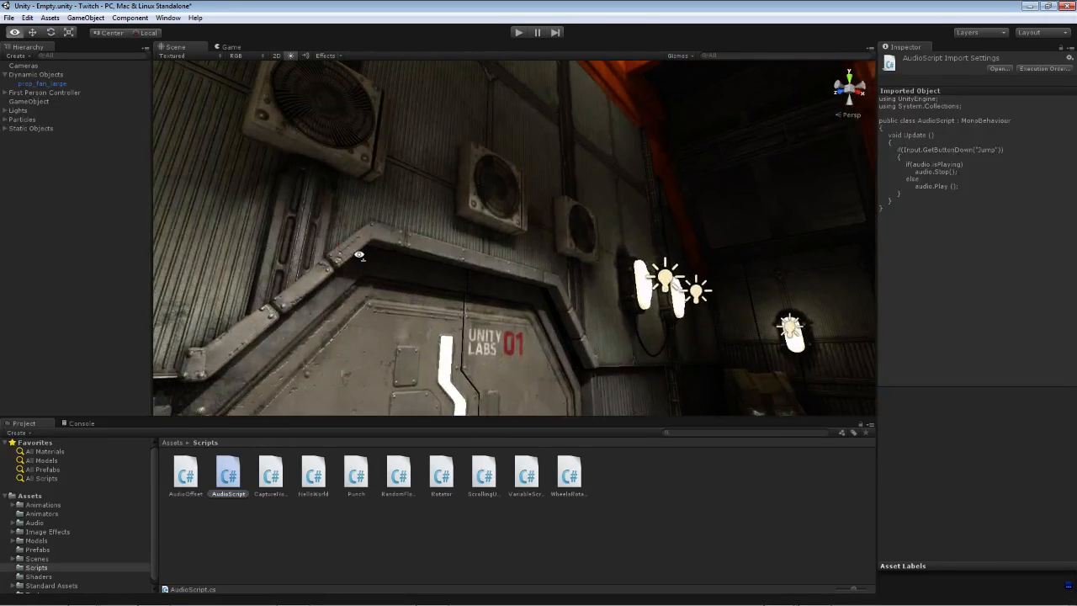
drag(227, 477, 31, 106)
click(31, 104)
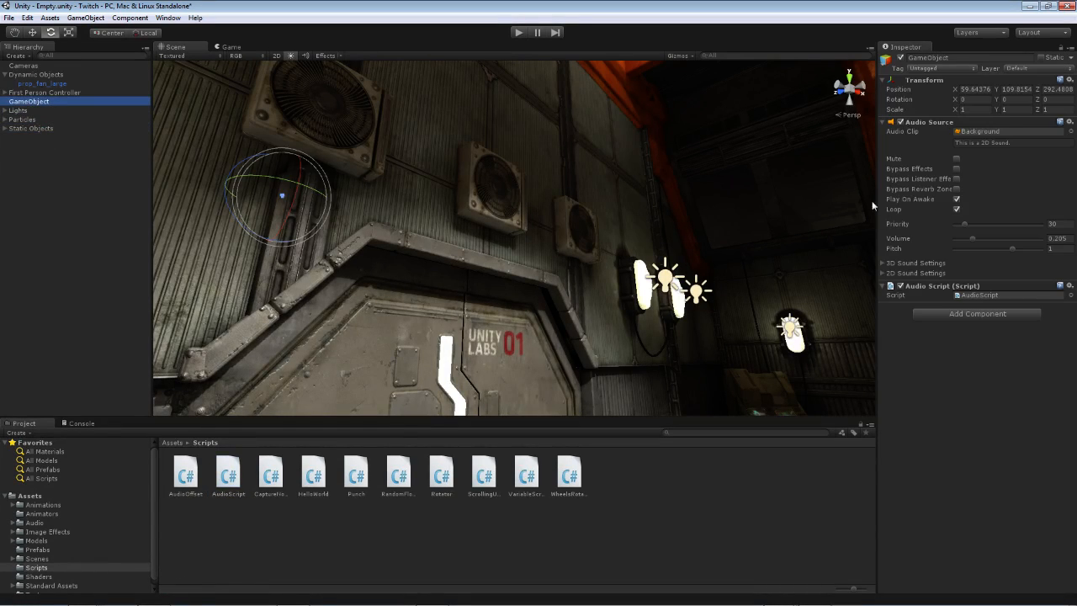
- Play-test the scene, triggering Jump several times to switch the background track off and on, and exit play mode
click(519, 32)
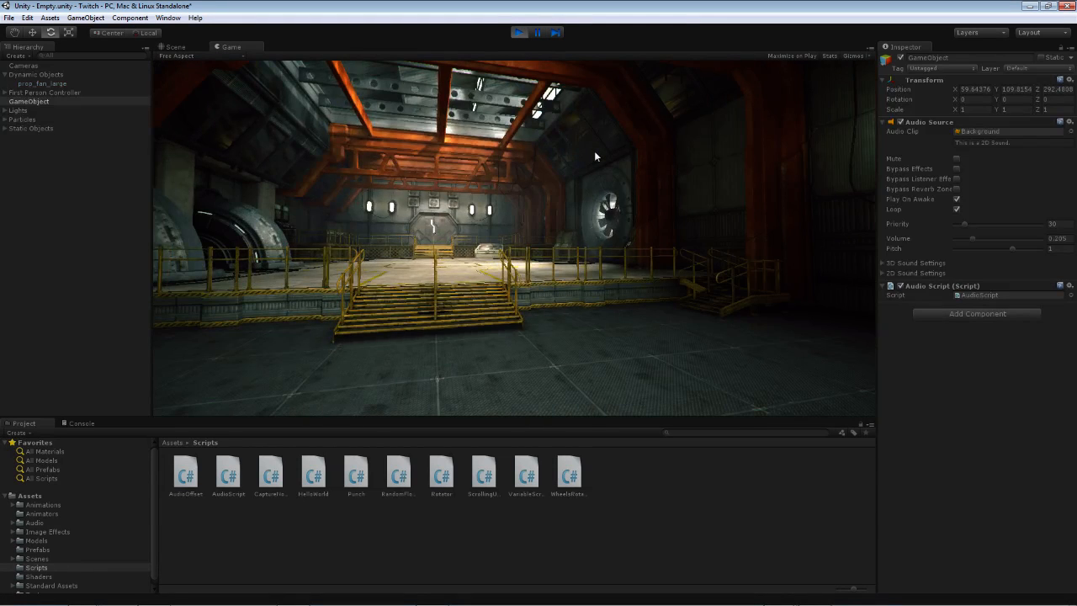
key(space)
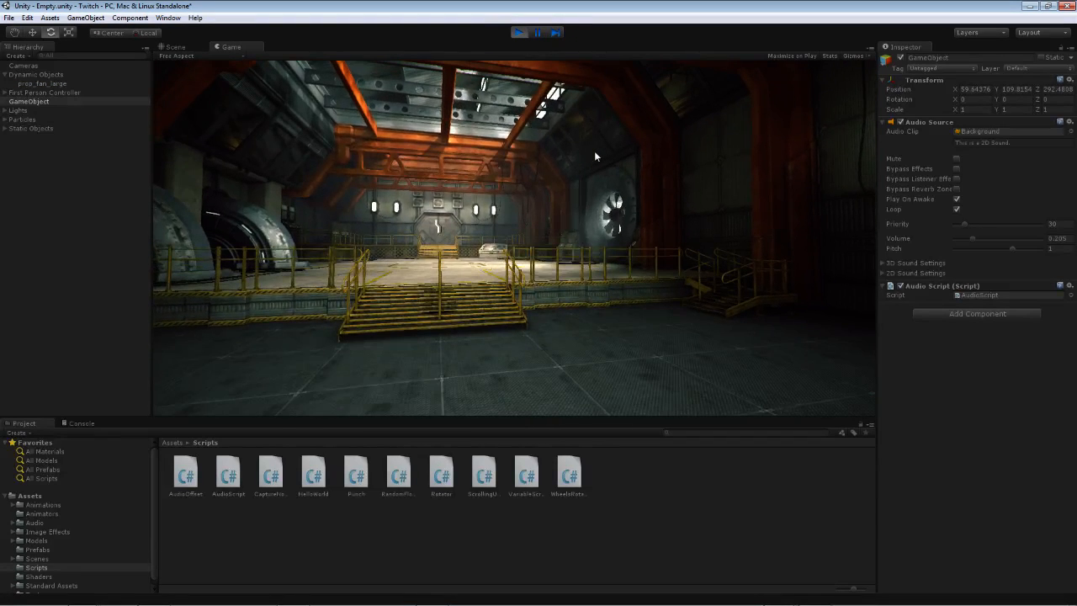
key(space)
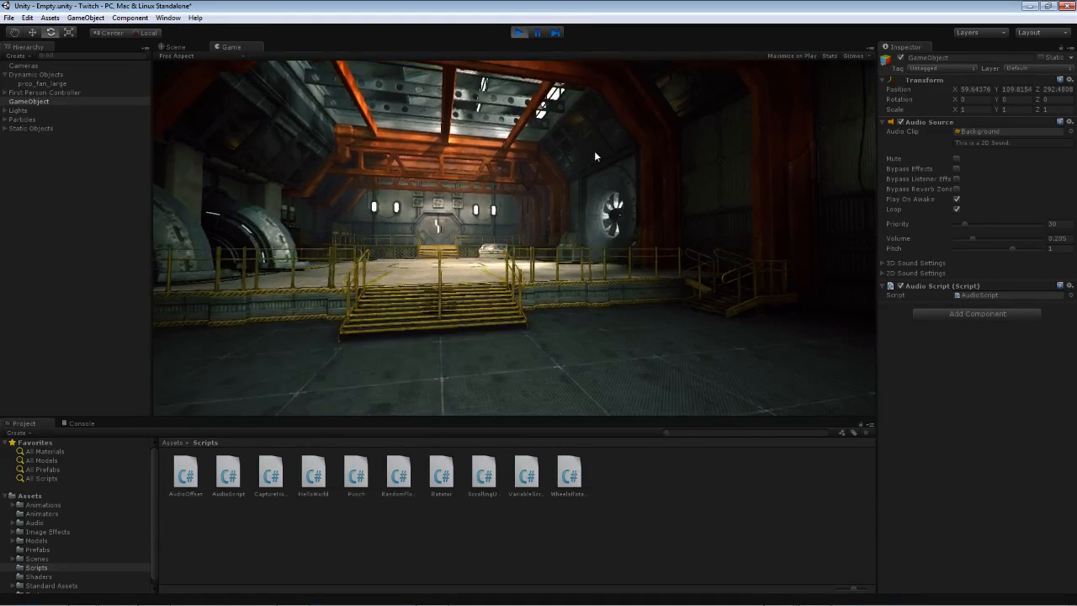
key(space)
key(space)
key(space)
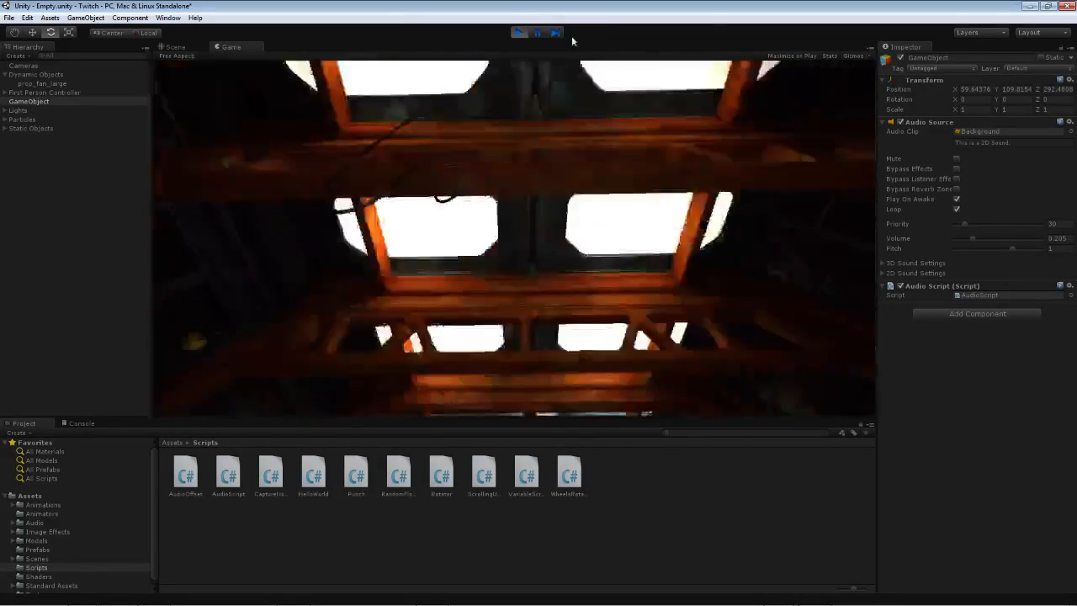
click(518, 32)
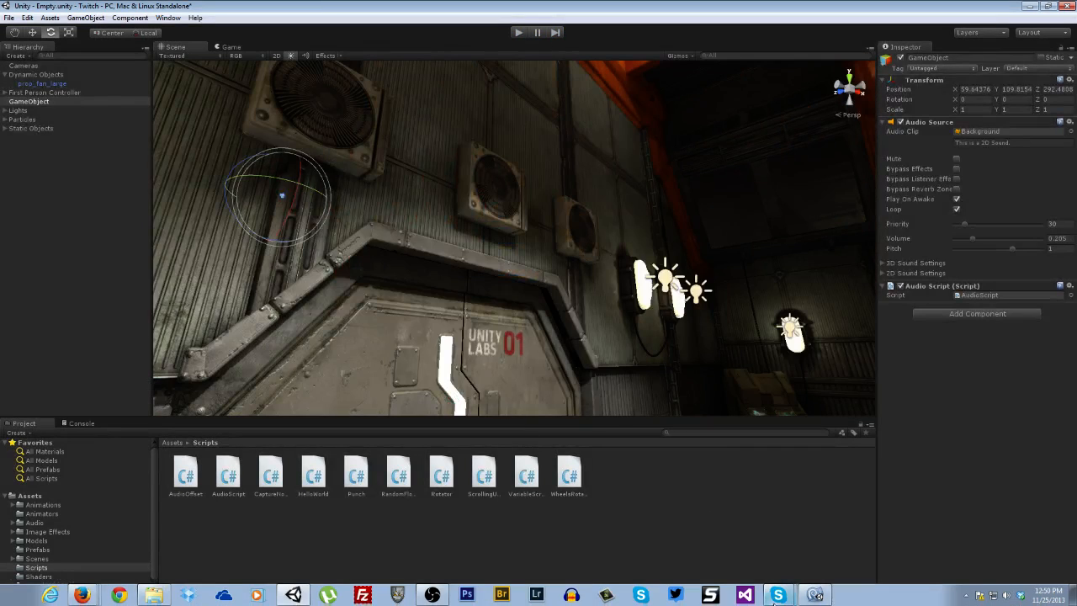
- Switch to MonoDevelop, try commenting out the else line in AudioScript, and restore it
click(814, 595)
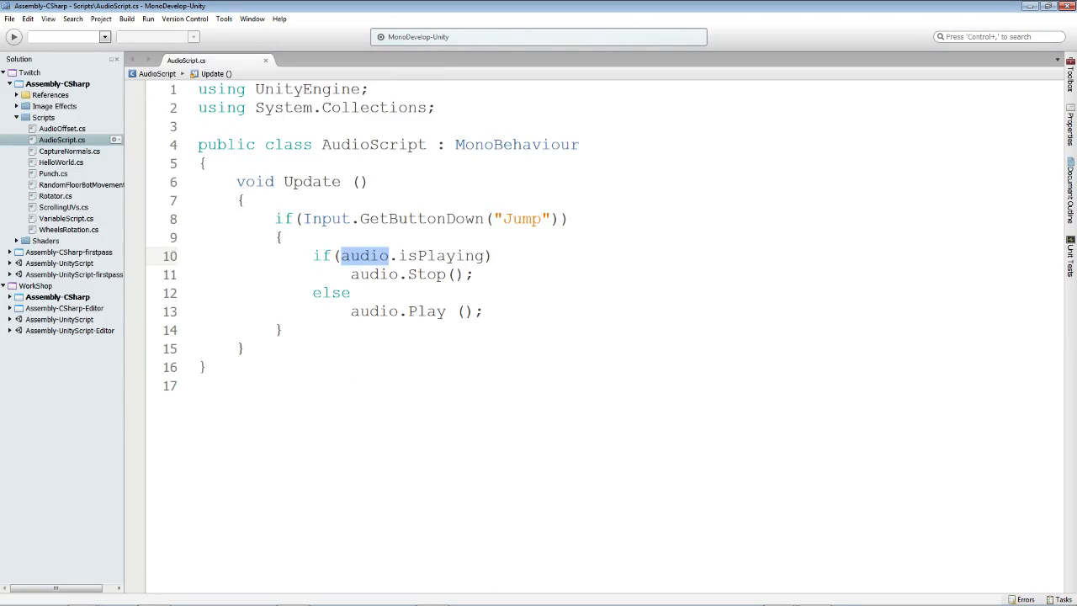
click(340, 323)
click(312, 293)
text(//)
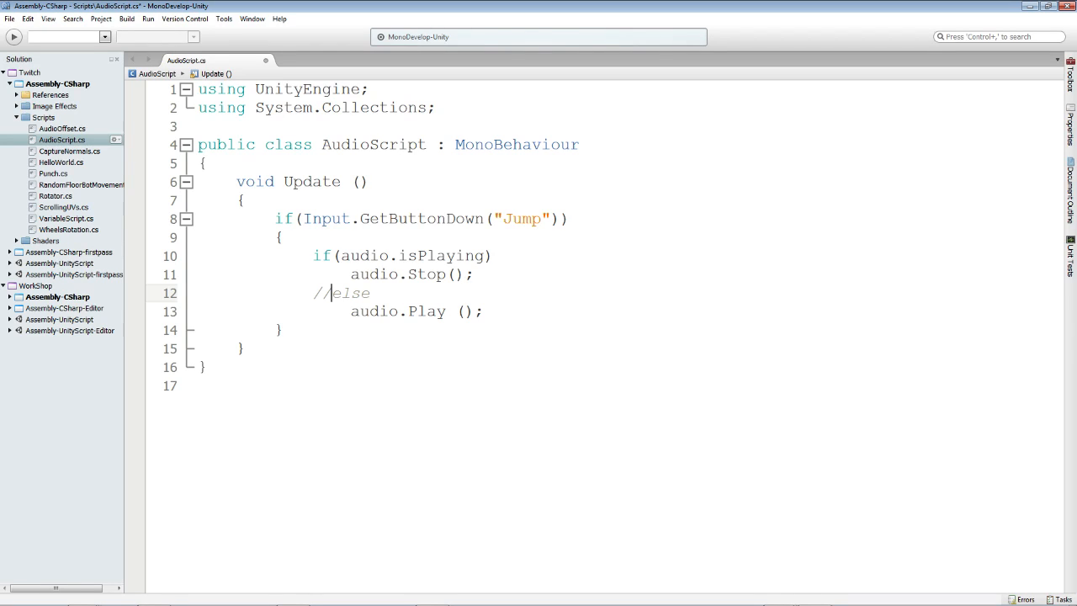
key(BackSpace)
key(BackSpace)
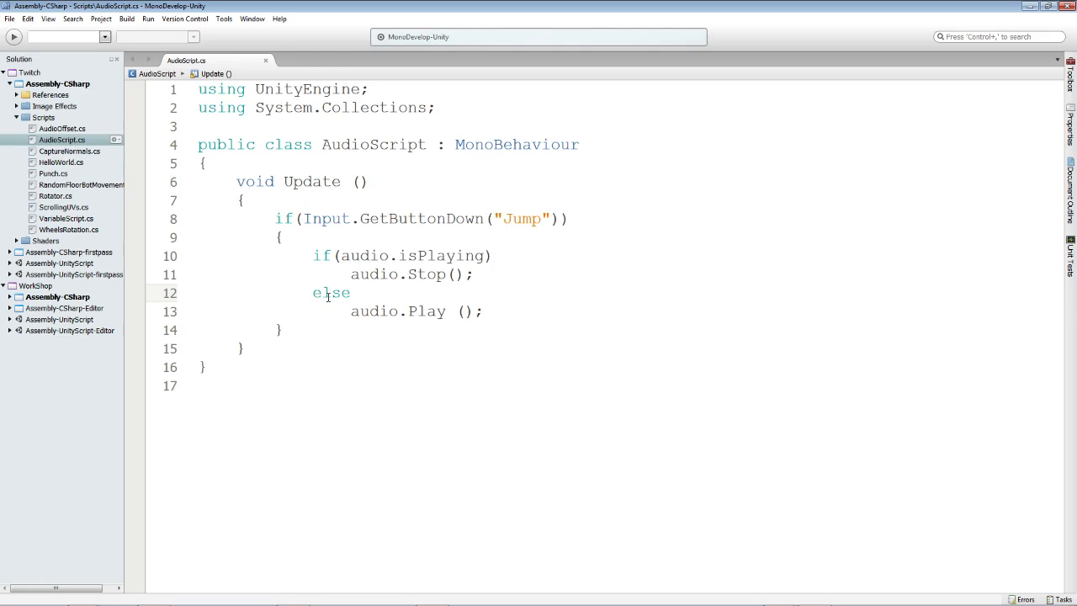
- Comment out the else line again, highlight the isPlaying check and the Play call, and uncomment the line
text(//)
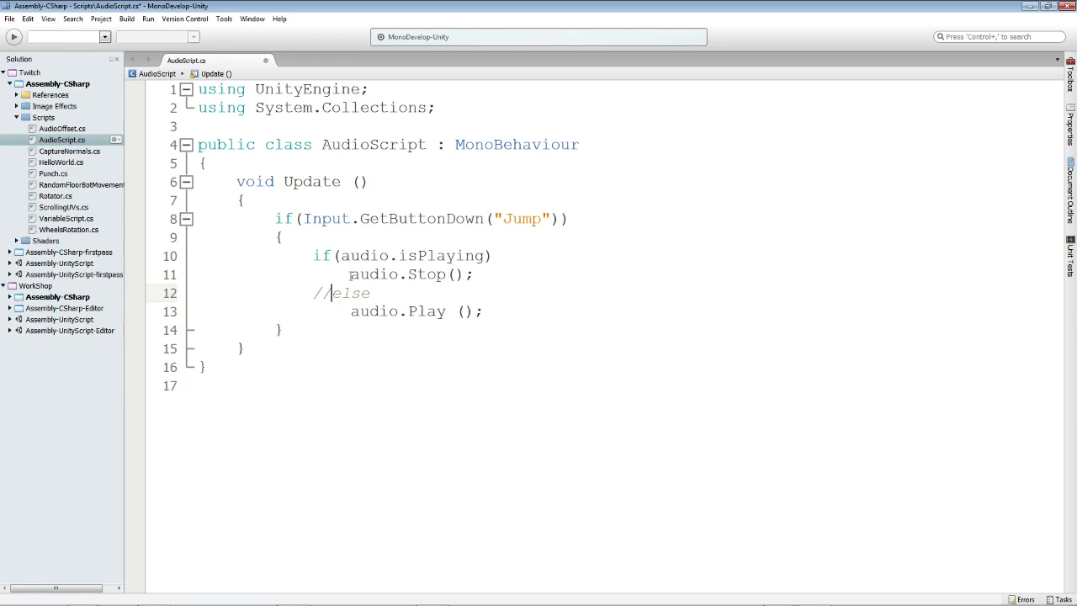
drag(314, 255, 496, 276)
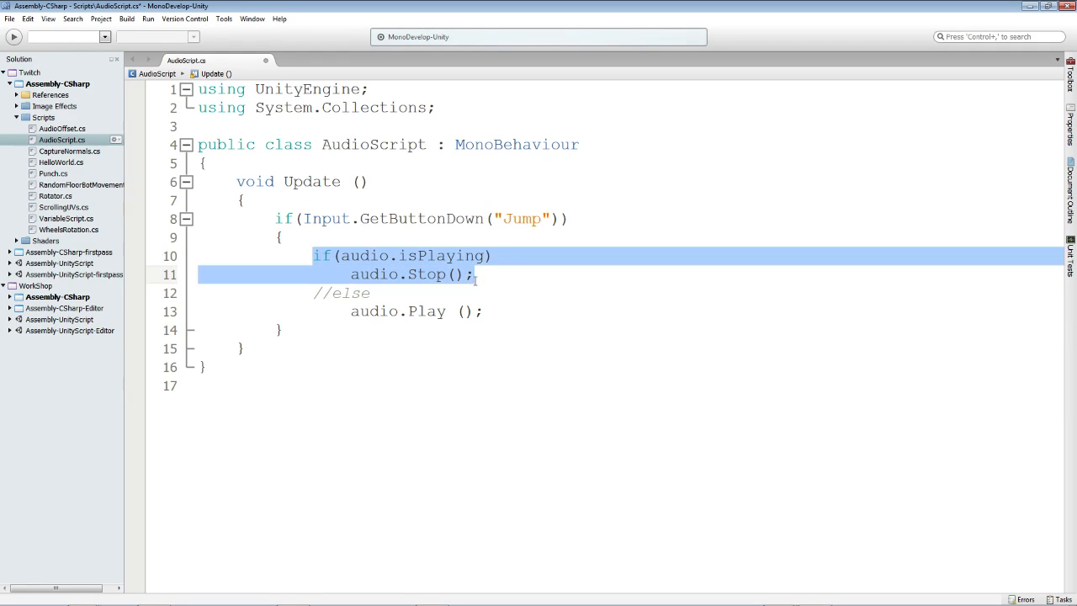
drag(351, 311, 530, 313)
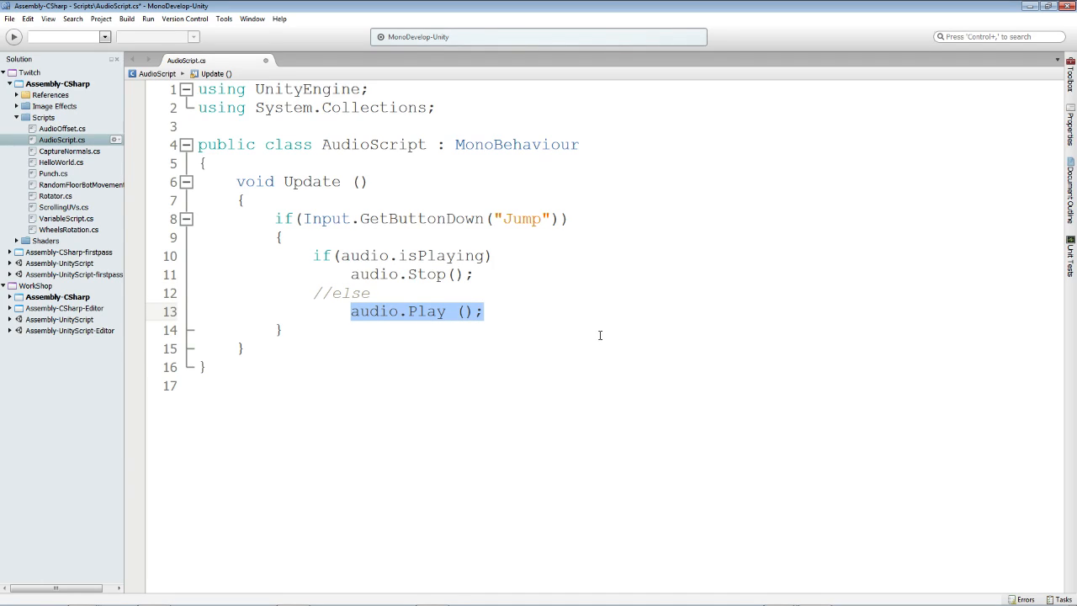
click(331, 293)
key(BackSpace)
key(BackSpace)
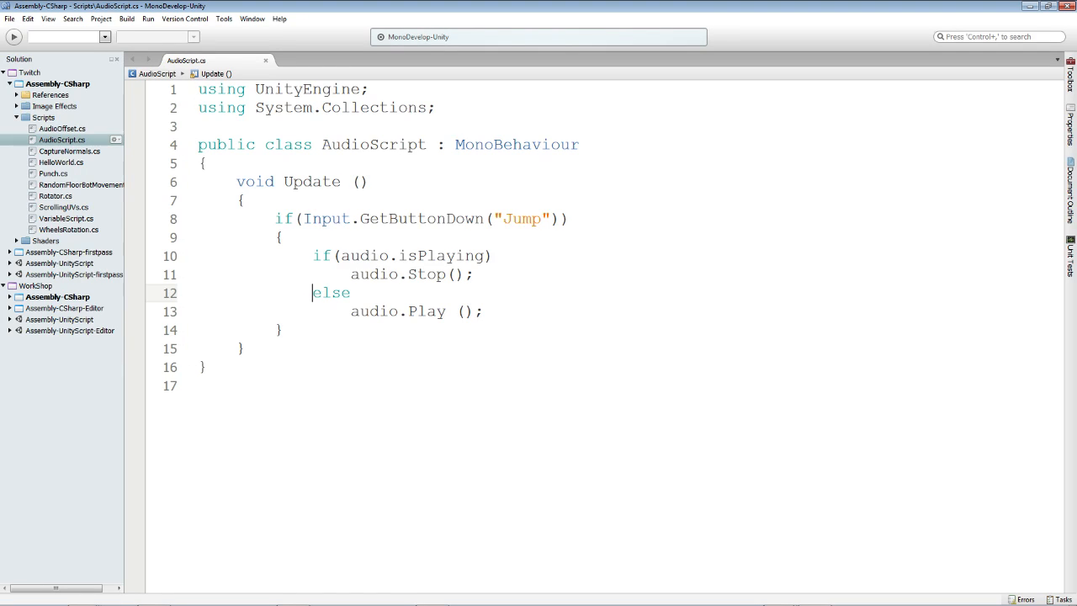
- Start an audio. statement below the Jump block in Update and browse the AudioSource members offered by code completion
click(306, 330)
key(Return)
key(Return)
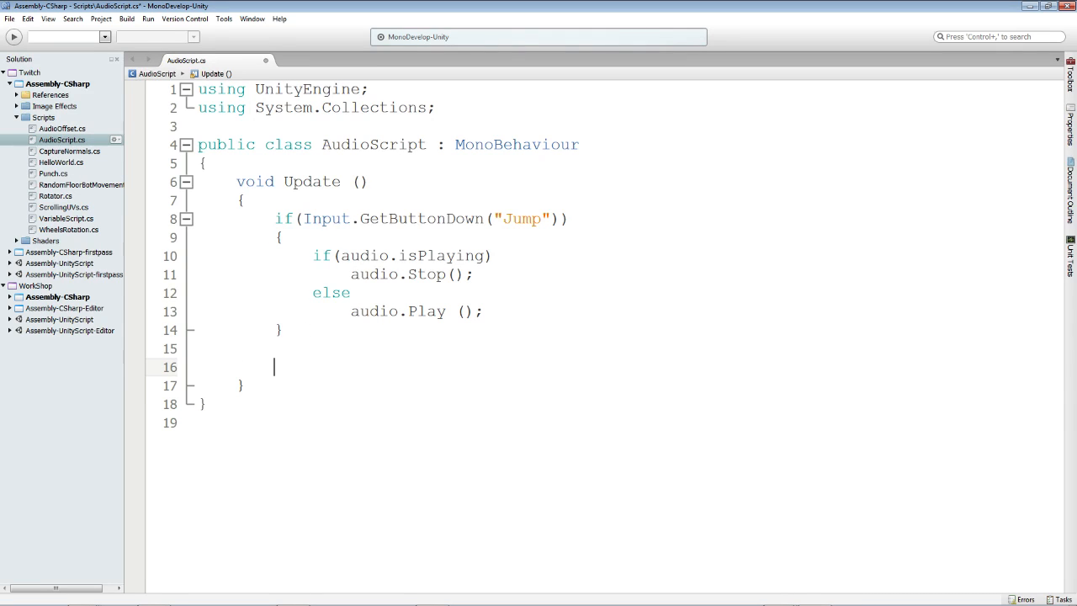
text(audio.)
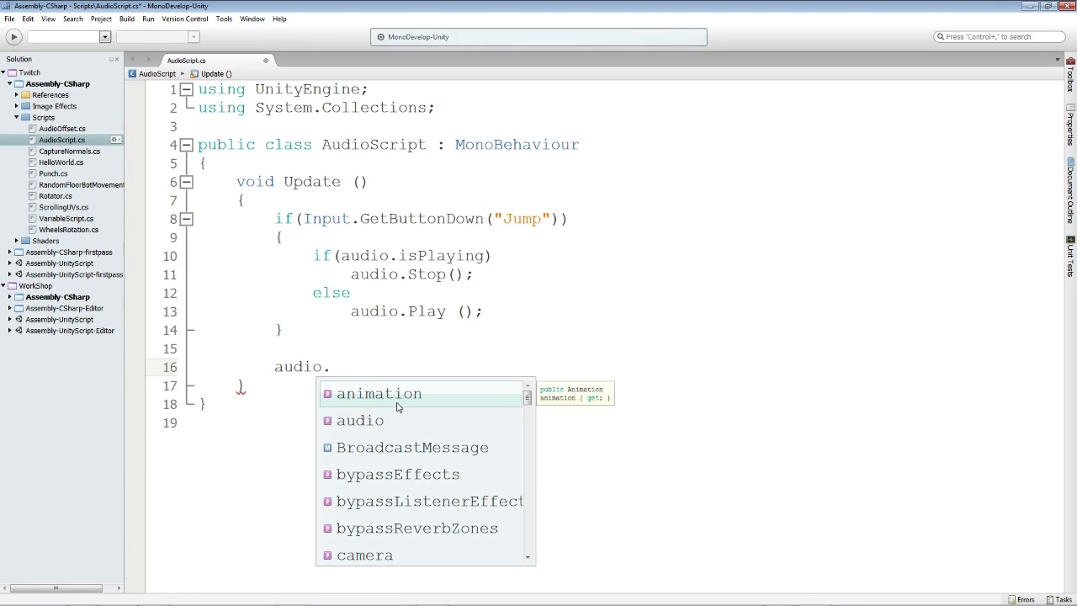
scroll(384, 429, down, 1)
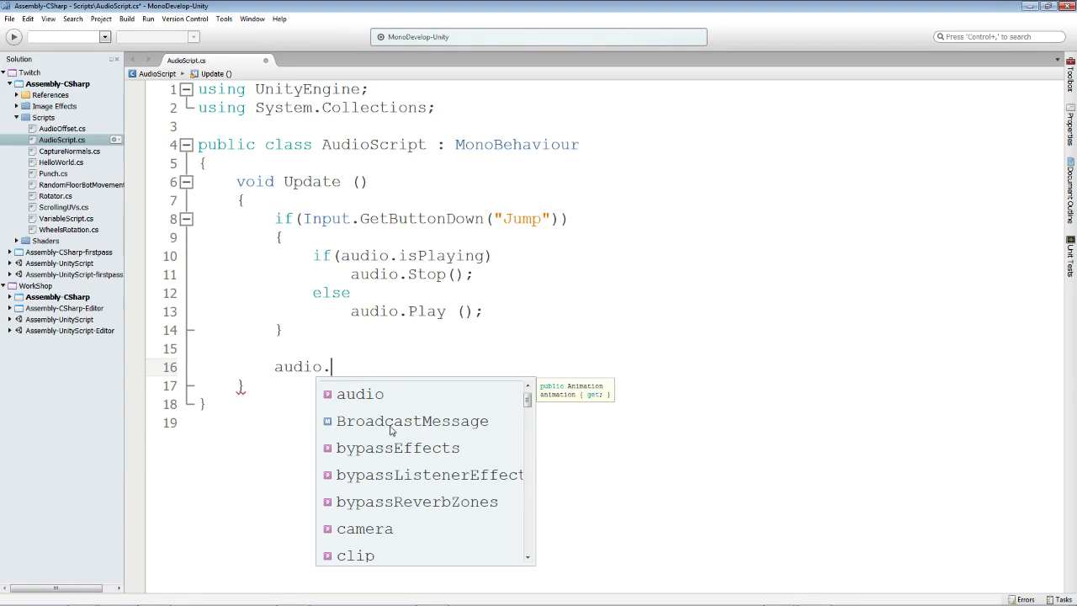
scroll(387, 431, down, 1)
scroll(376, 437, down, 5)
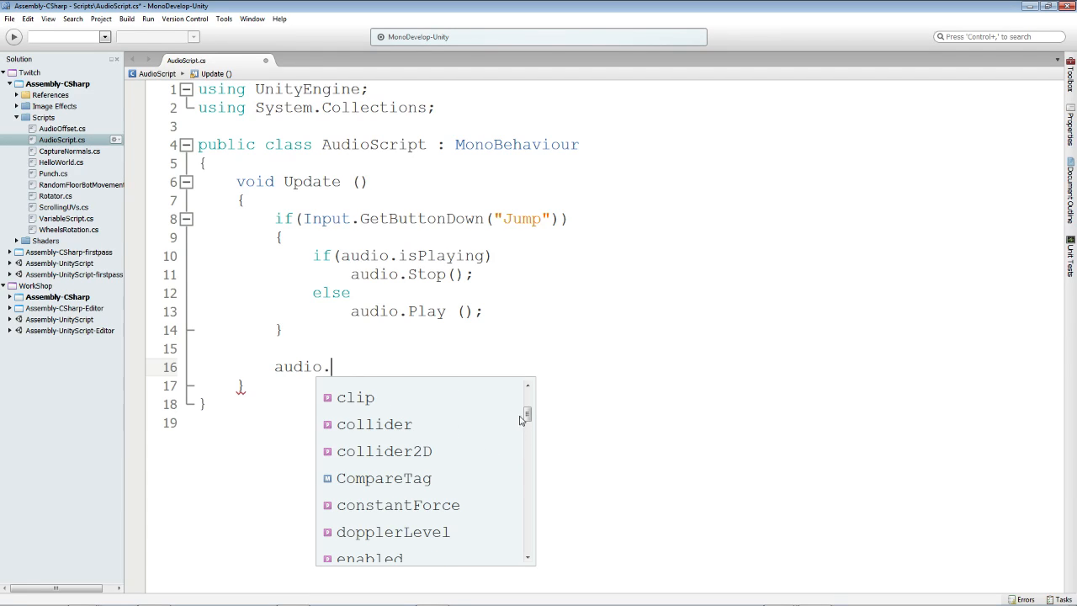
drag(524, 413, 530, 429)
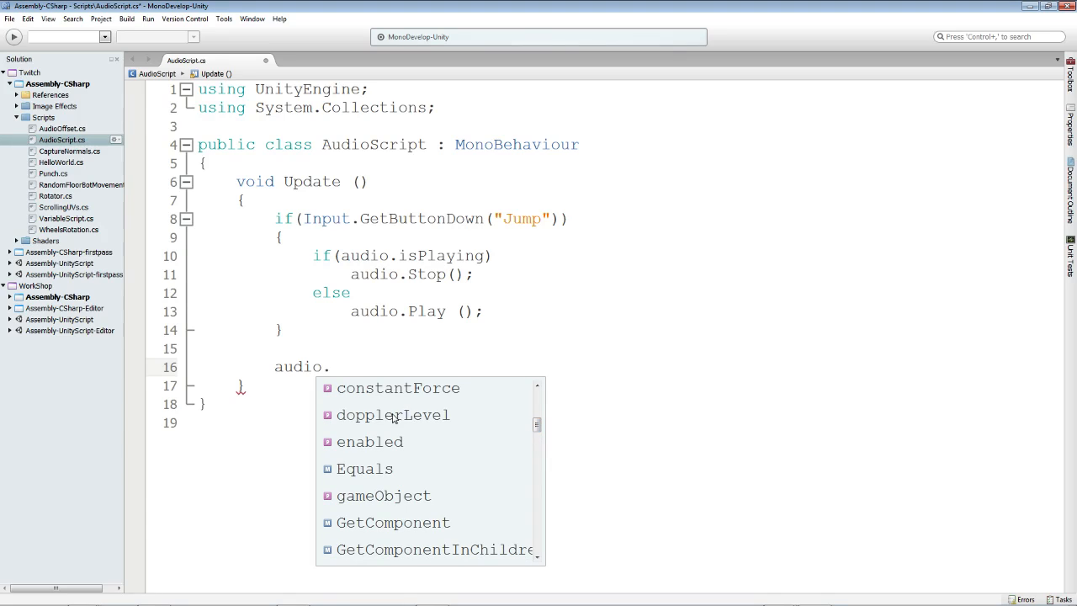
scroll(389, 421, down, 6)
scroll(389, 420, down, 6)
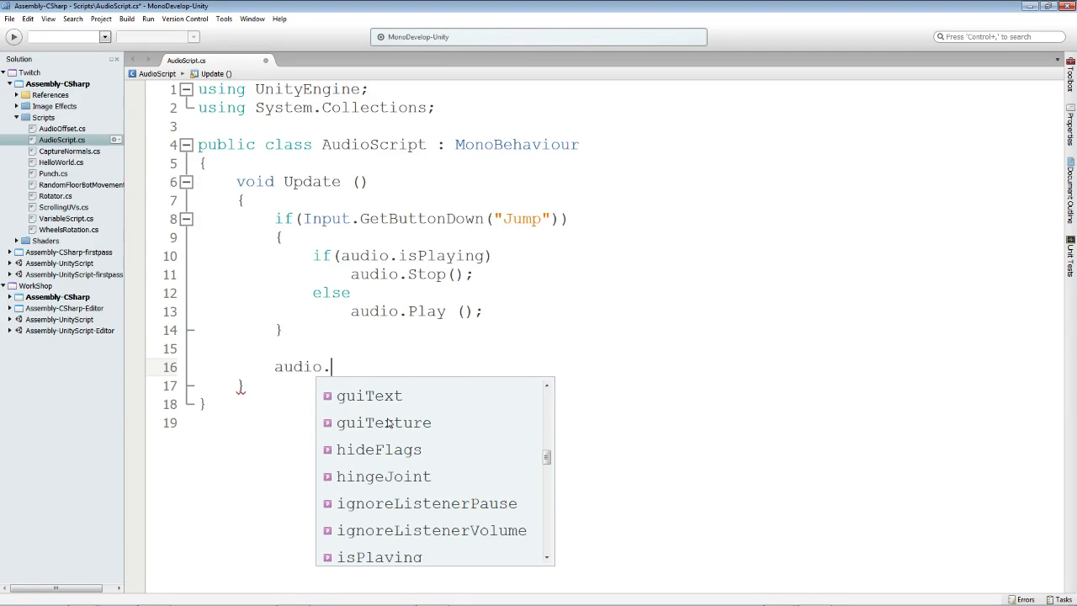
scroll(438, 474, down, 5)
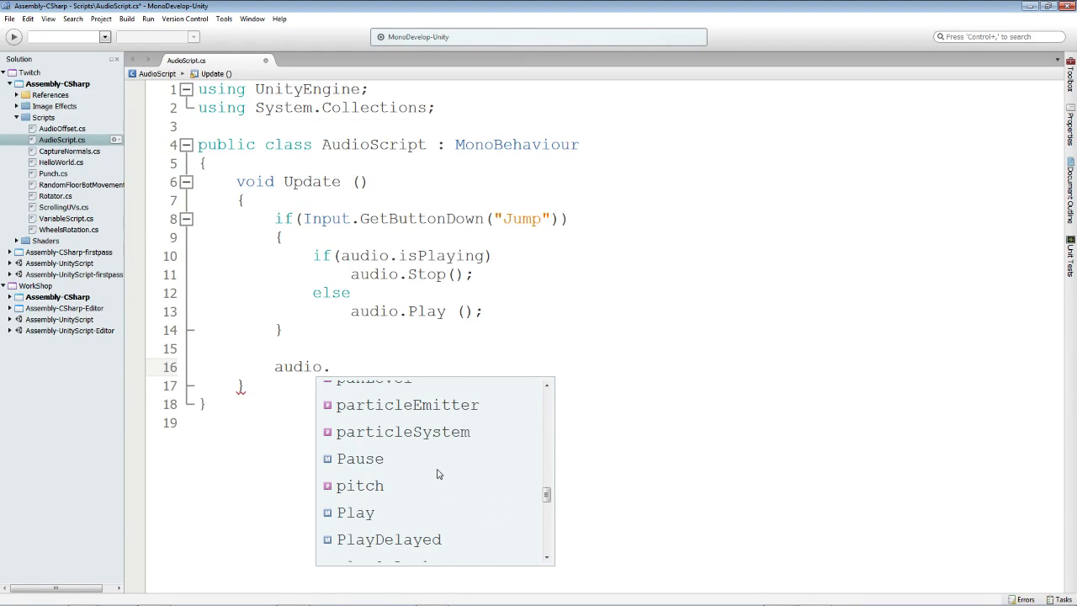
scroll(389, 435, up, 2)
scroll(436, 469, down, 5)
scroll(436, 470, up, 2)
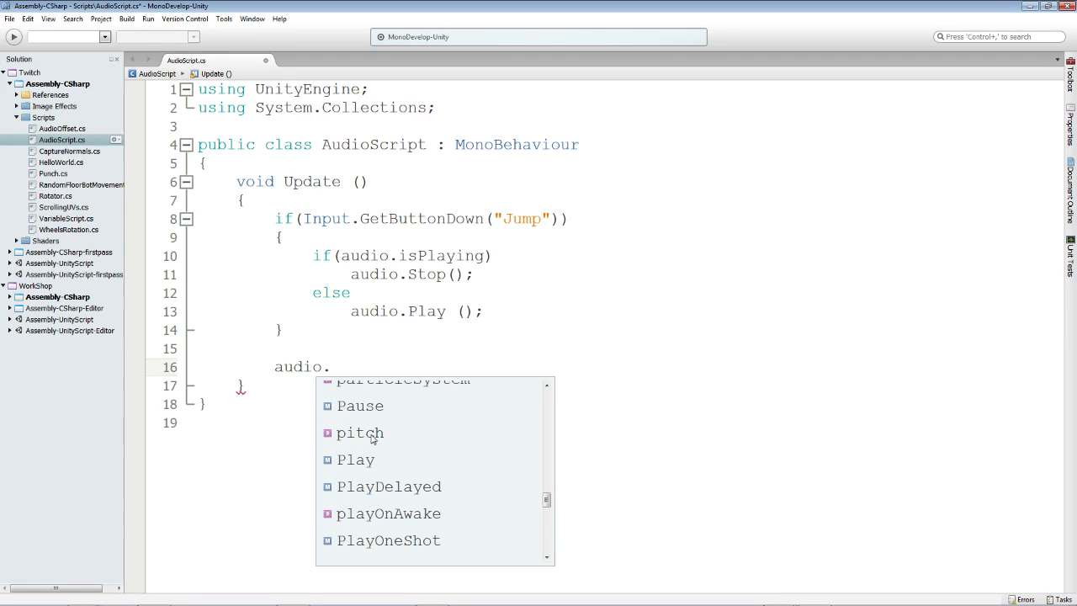
scroll(450, 445, down, 2)
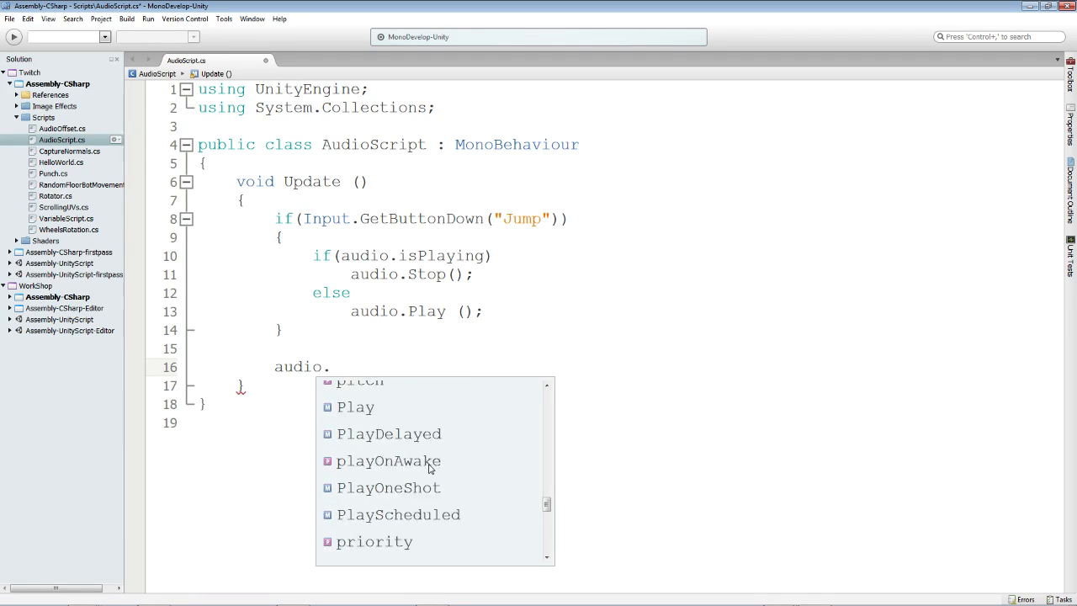
- Complete the trial statement as audio.PlayDelayed(1.5f); and delete the whole line again
double_click(384, 441)
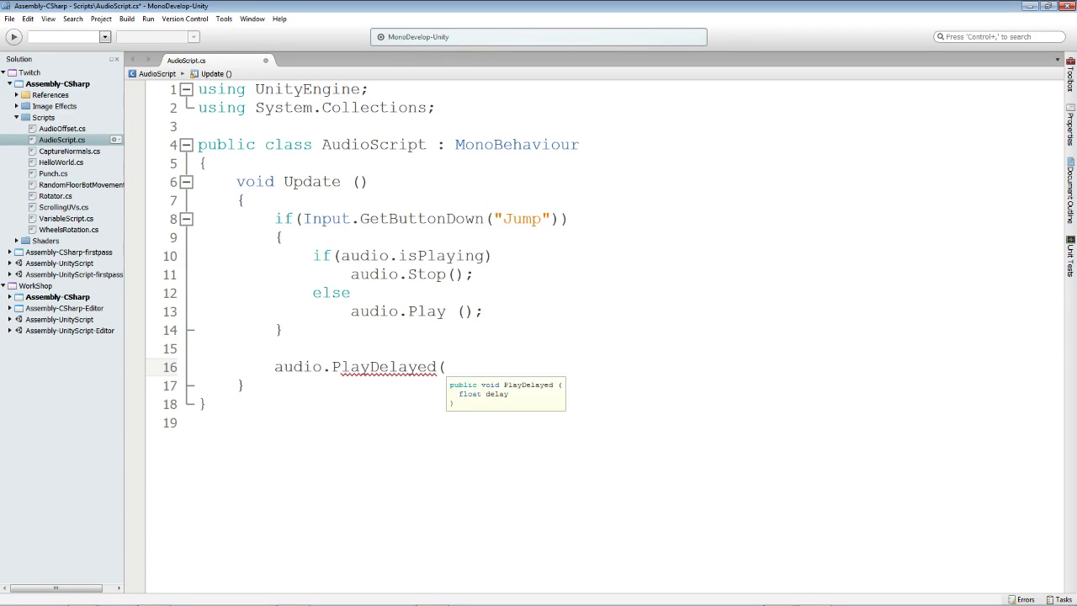
text(.5f);)
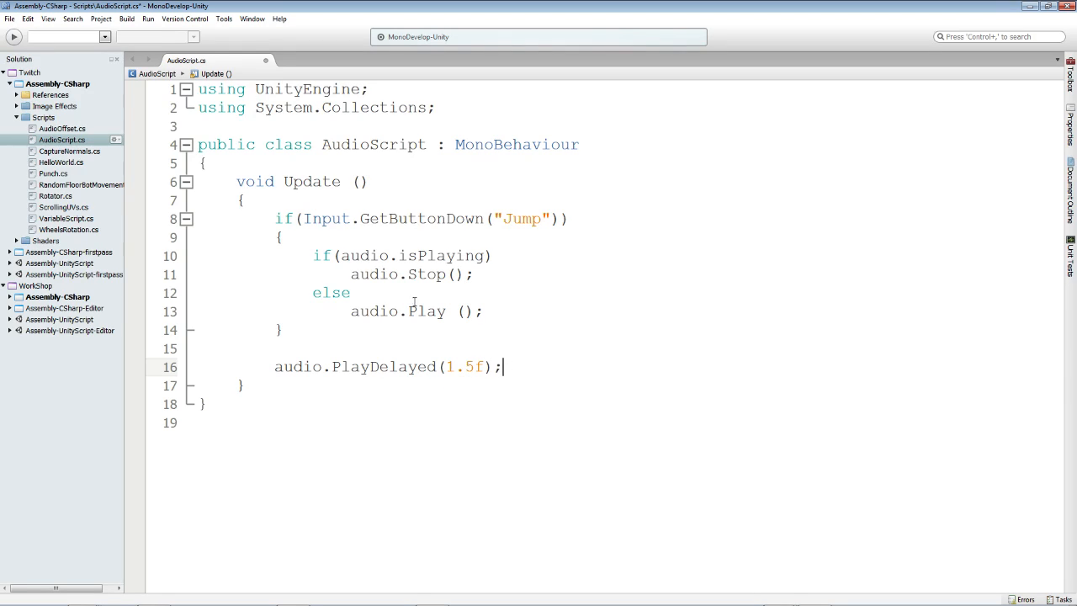
drag(517, 371, 273, 369)
key(BackSpace)
key(BackSpace)
key(BackSpace)
key(BackSpace)
key(BackSpace)
key(BackSpace)
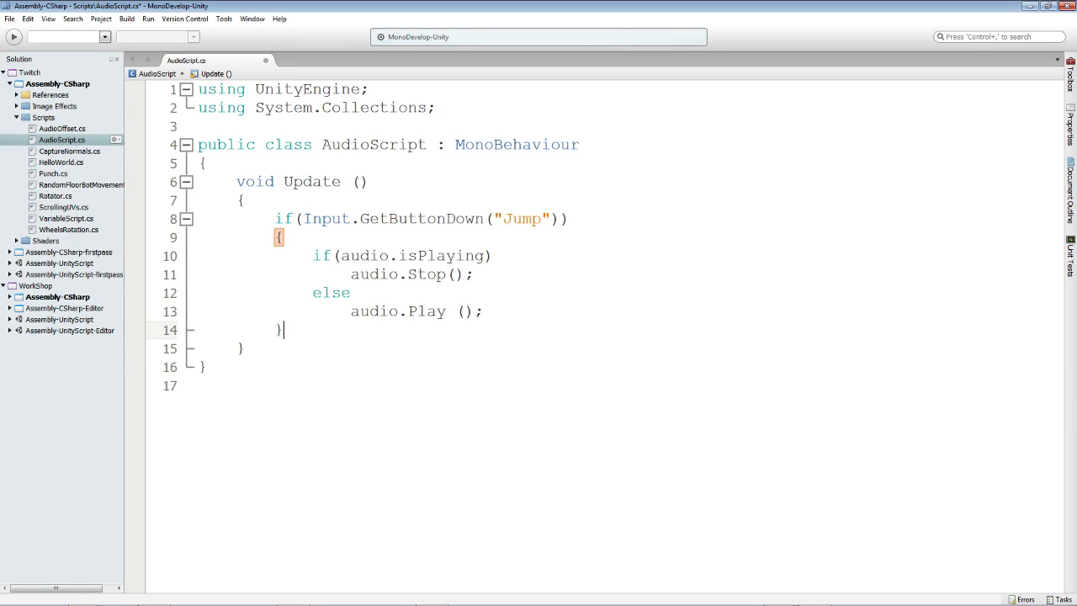
- Change the call in the else branch to audio.PlayOnDelayed (1.0f); and save AudioScript
click(448, 311)
text(OnDelayed)
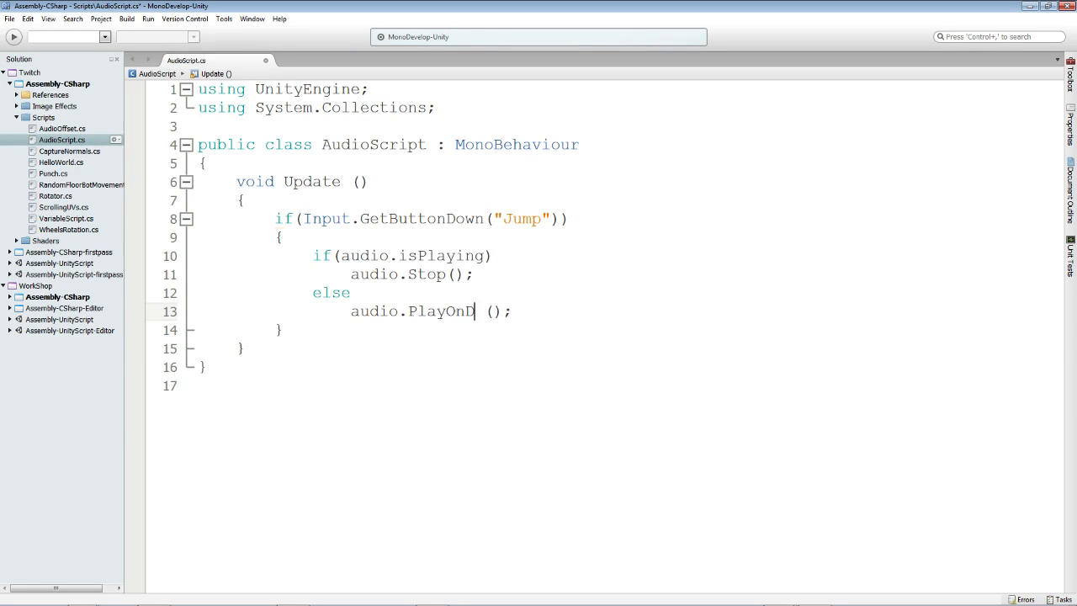
key(Right)
key(Right)
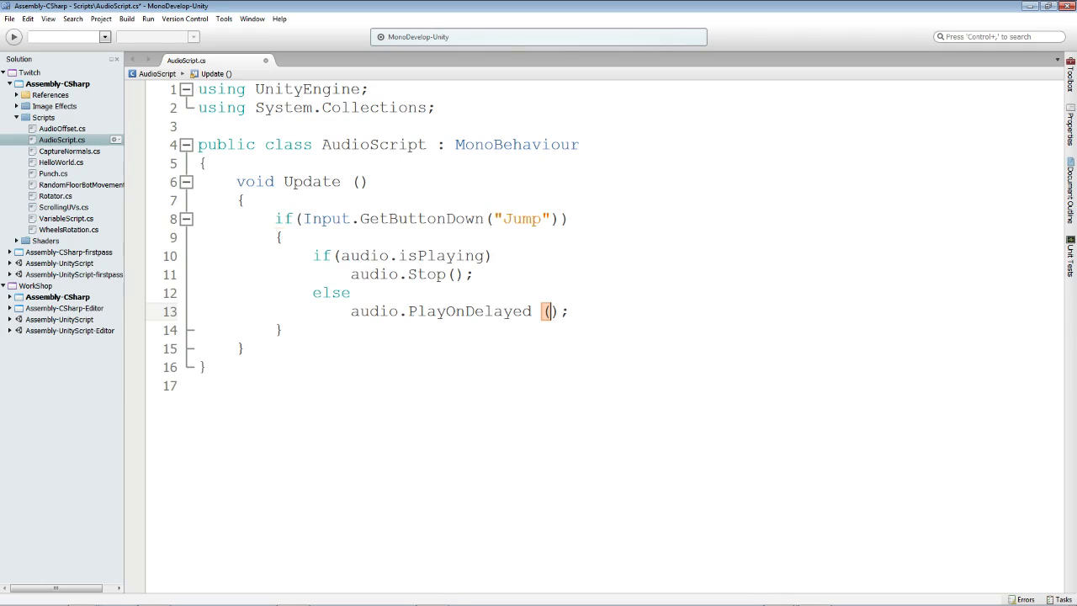
text(1.0f)
click(616, 317)
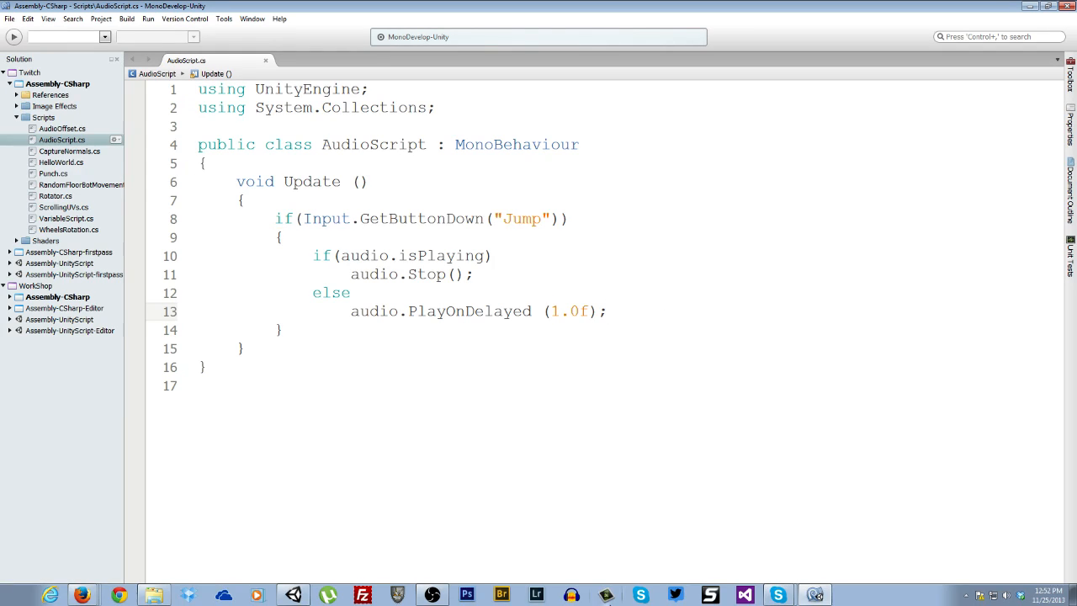
- Switch to Unity, try to play the scene, and return to MonoDevelop
click(813, 595)
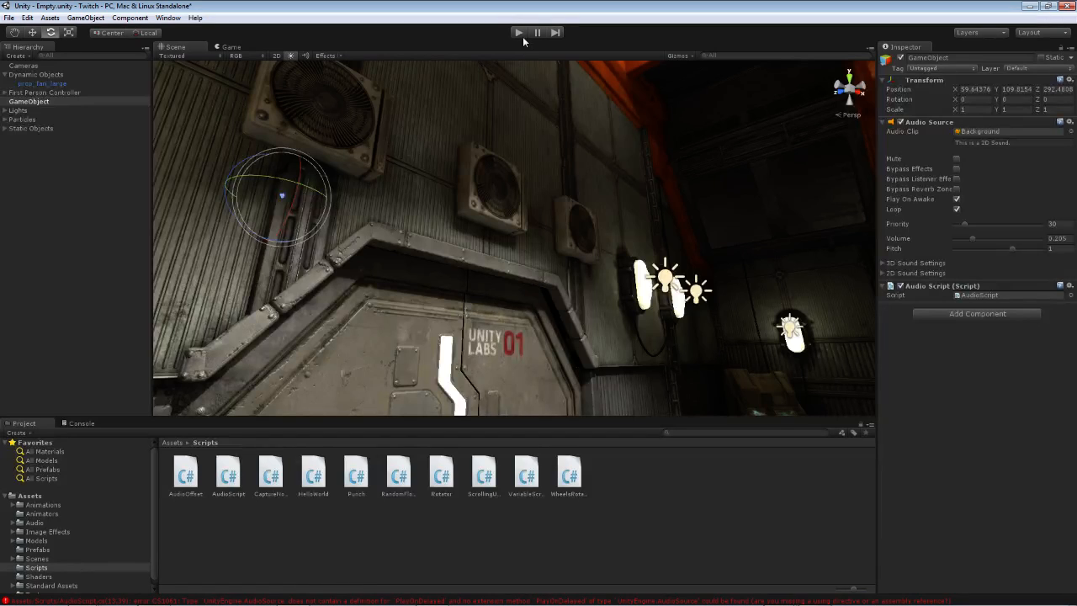
click(520, 33)
click(816, 598)
- Look up the PlayDelayed method on a temporary line under else and remove that line
click(354, 292)
key(Return)
text(audio.Pla)
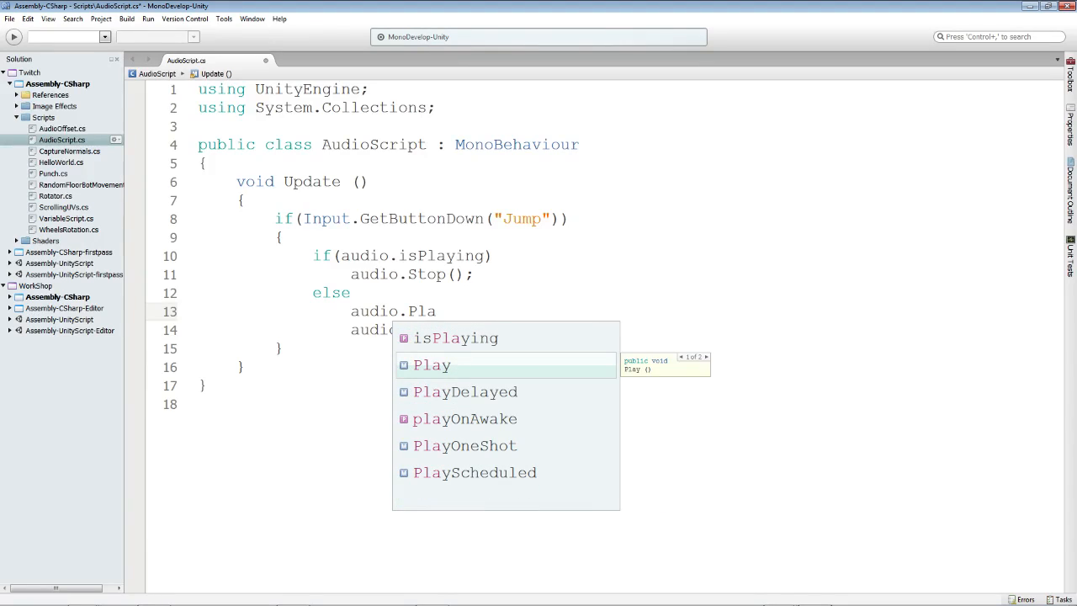
key(Down)
key(Return)
drag(518, 312, 197, 312)
key(BackSpace)
key(BackSpace)
- Correct the call in the else branch to audio.PlayDelayed (1.0f); and save AudioScript
click(456, 312)
key(BackSpace)
key(Delete)
key(ctrl+s)
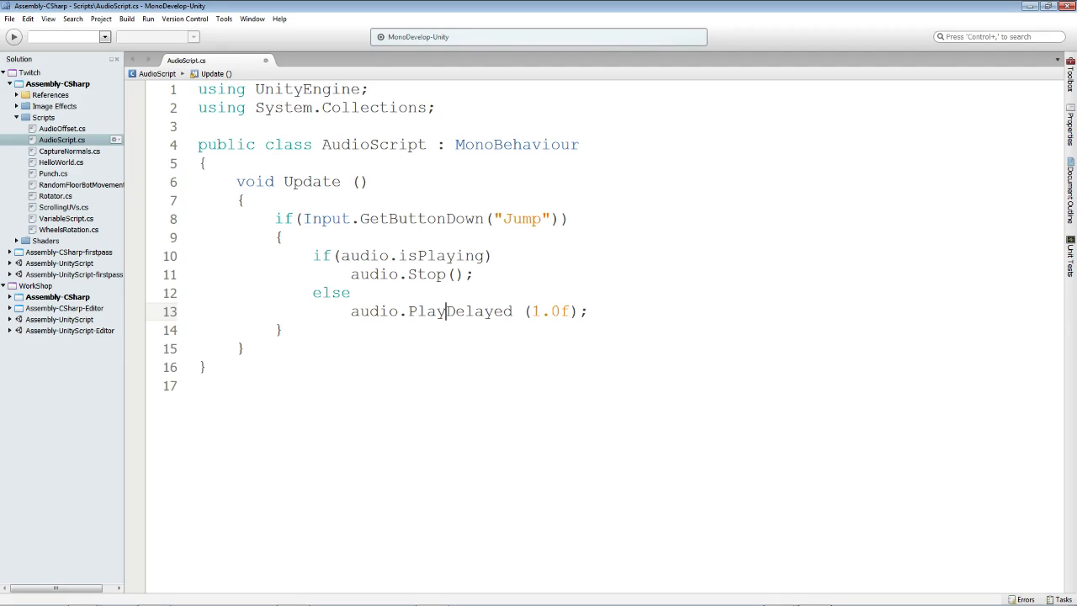
click(427, 349)
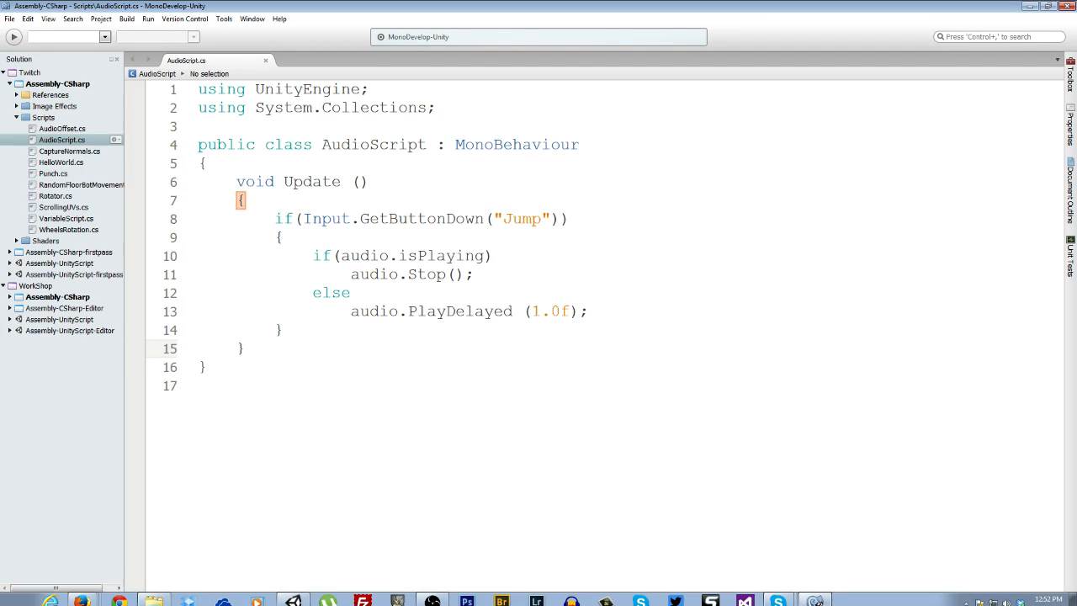
- Switch to Unity, play-test the delayed restart of the background track by triggering Jump, and exit play mode
click(295, 597)
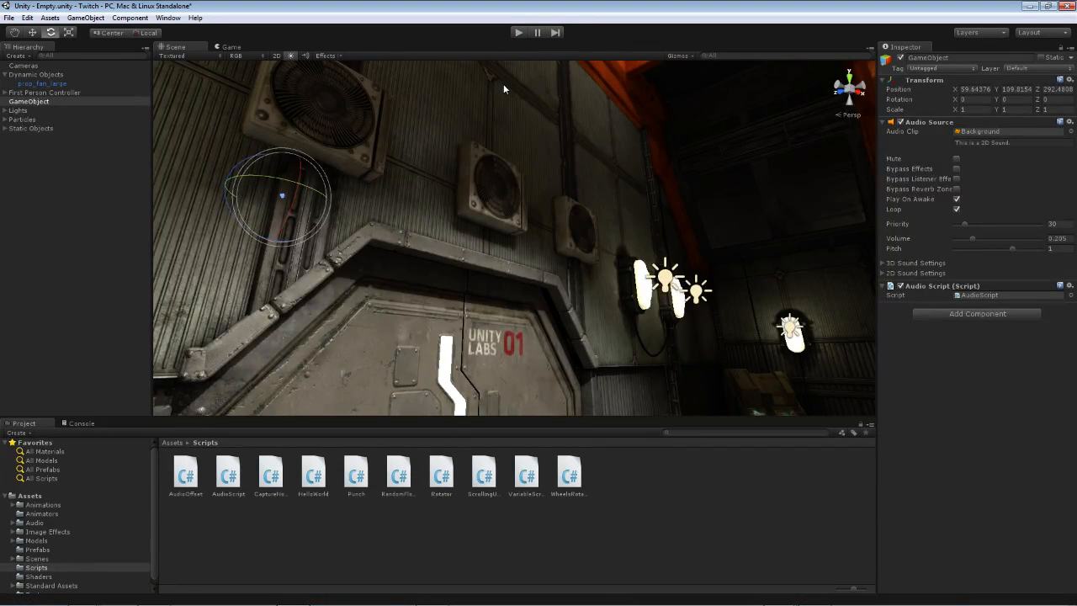
click(518, 33)
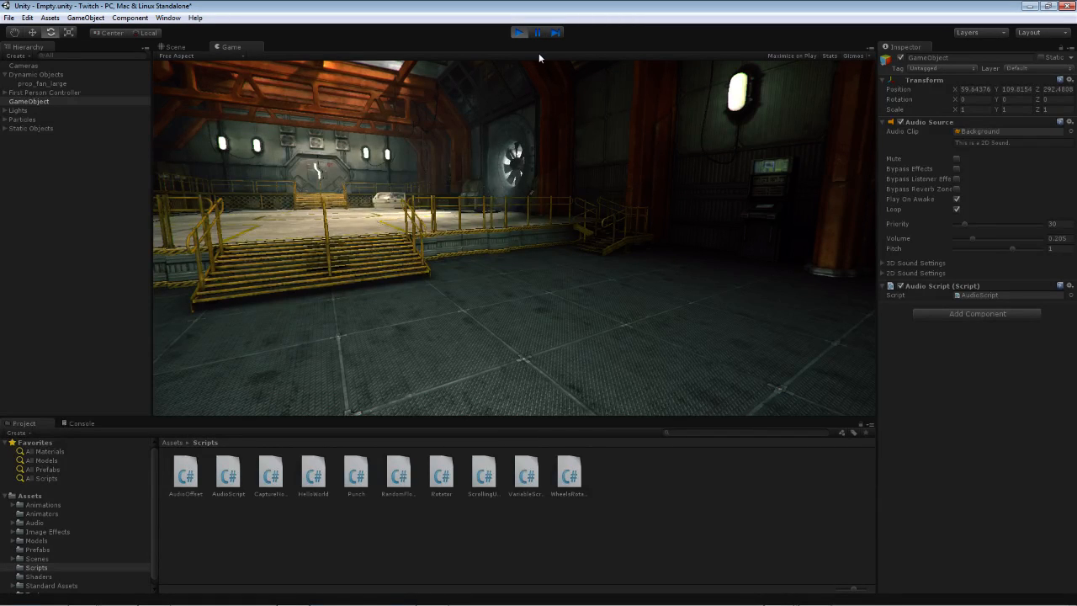
key(space)
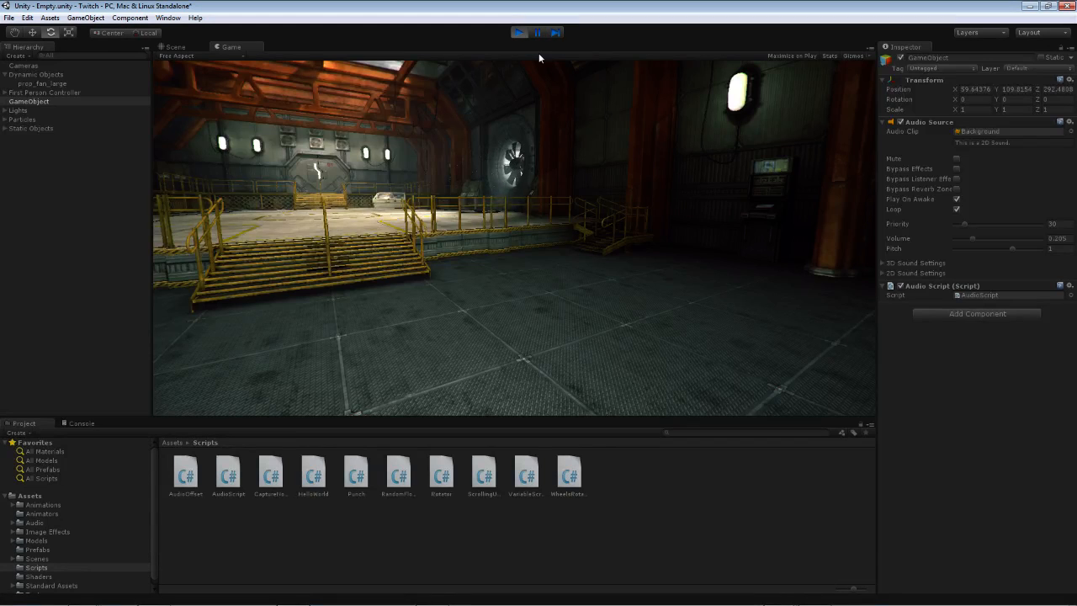
click(518, 32)
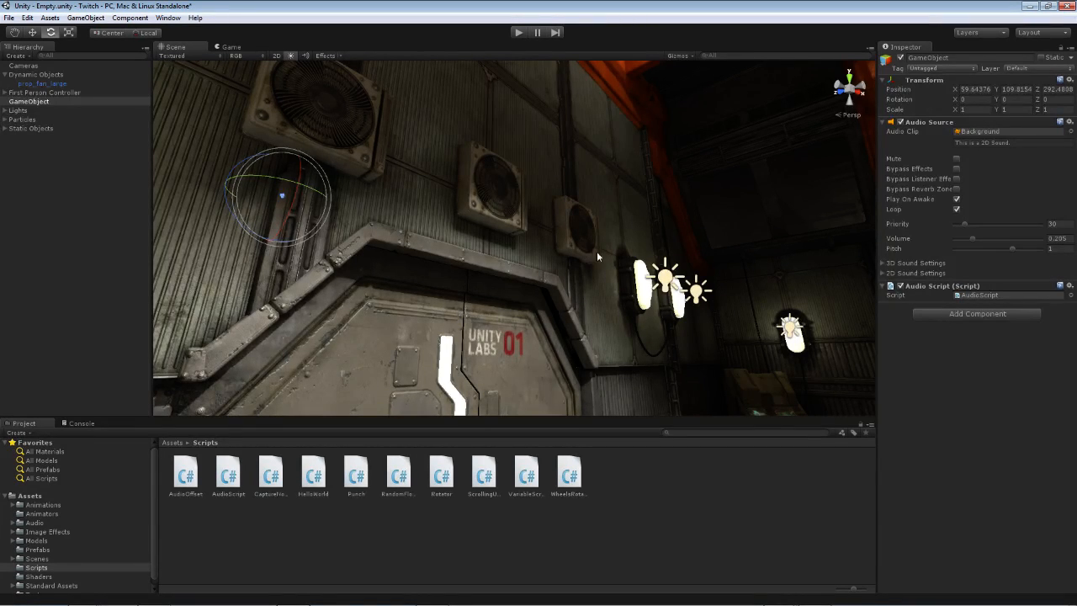
- Create a cube in the hangar scene and activate the Move tool
right_drag(440, 199, 417, 328)
key(w)
key(s)
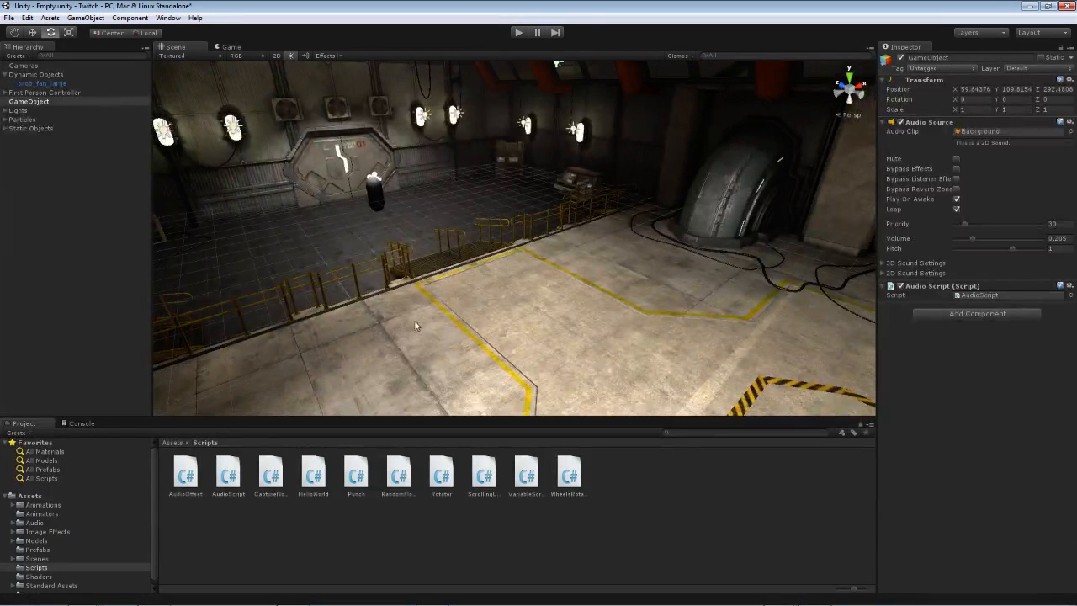
click(85, 18)
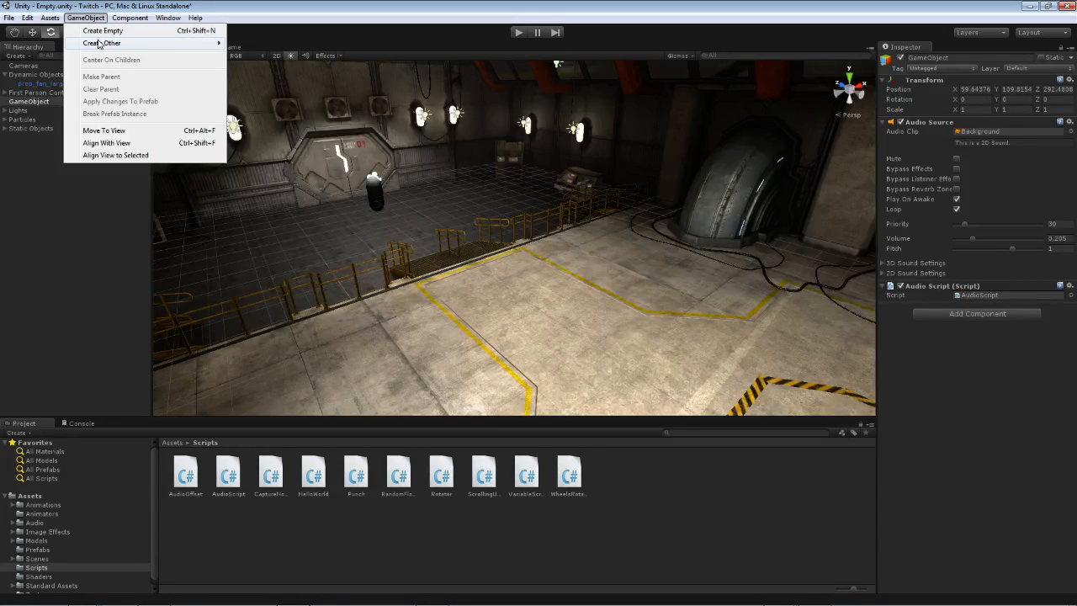
mouse_move(90, 42)
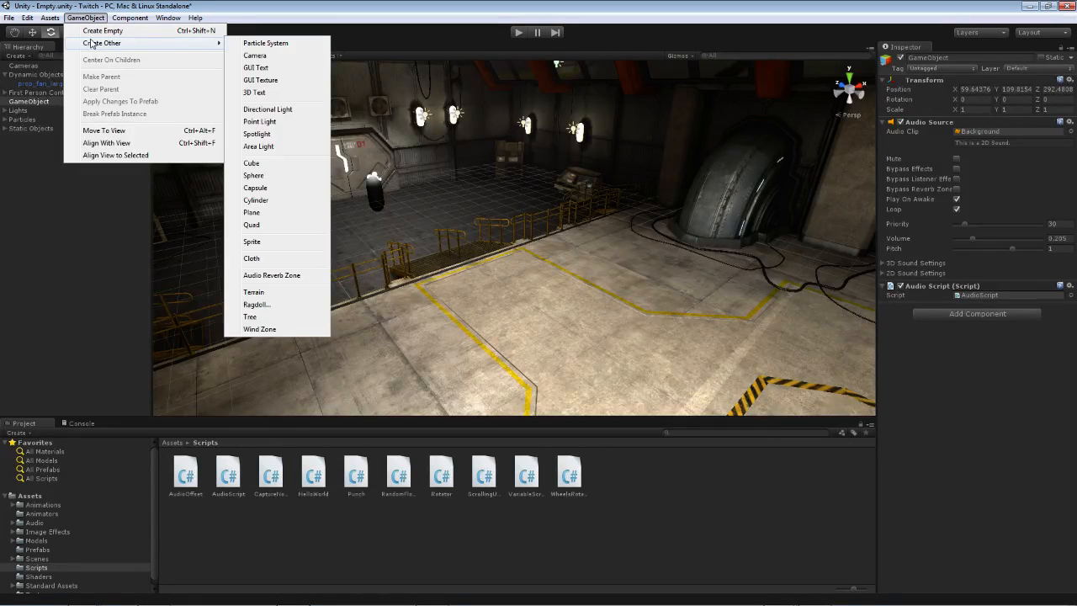
click(297, 164)
right_drag(334, 183, 221, 170)
key(w)
- Move the cube onto the hangar floor near the striped marking, at about X -1.19 and Y 1.67
drag(387, 183, 749, 188)
drag(712, 135, 680, 330)
alt+drag(490, 299, 704, 260)
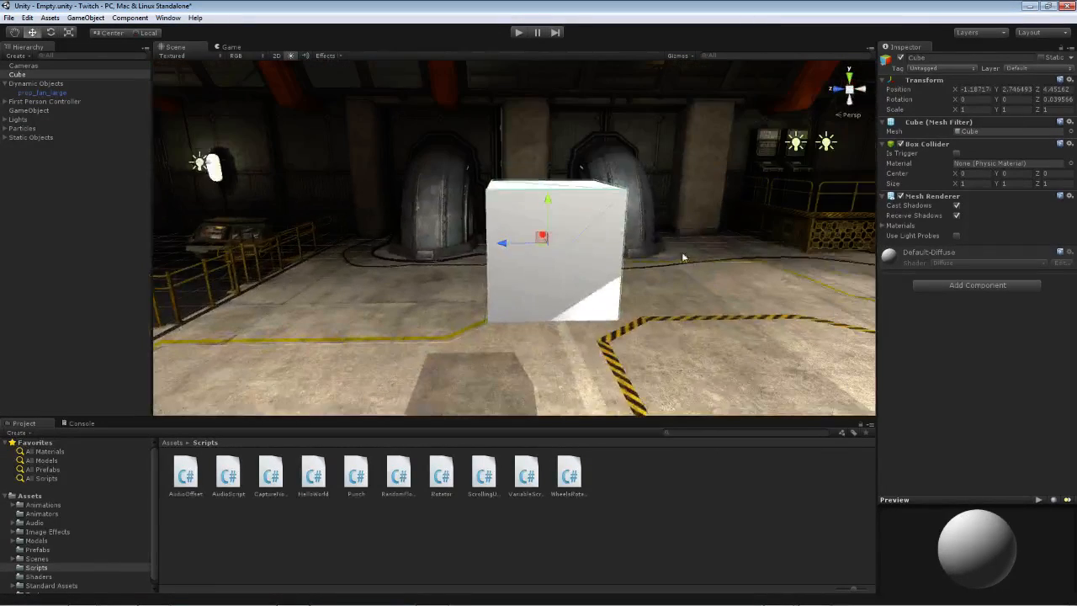
drag(551, 200, 547, 321)
alt+drag(372, 282, 653, 265)
- Play-test the scene by walking up to the cube, exit play mode, and view the cube from another angle
click(519, 33)
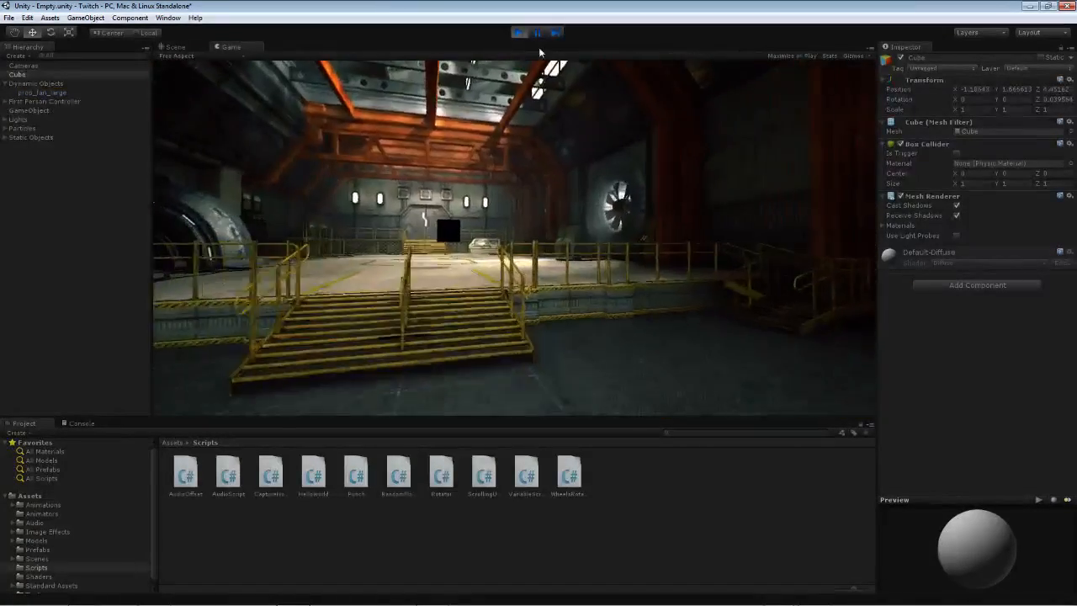
key(w)
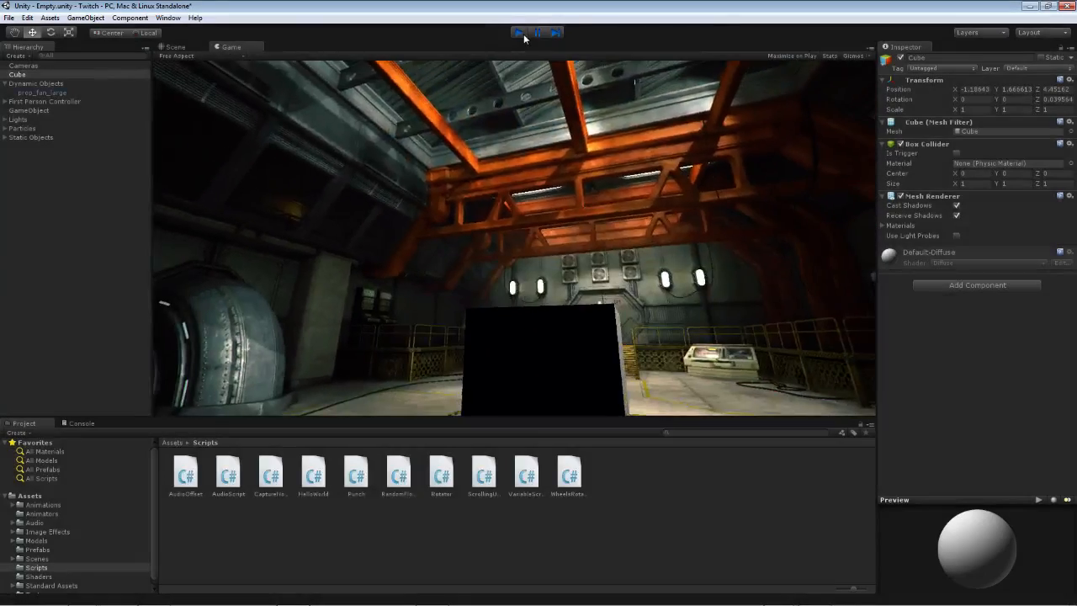
click(519, 33)
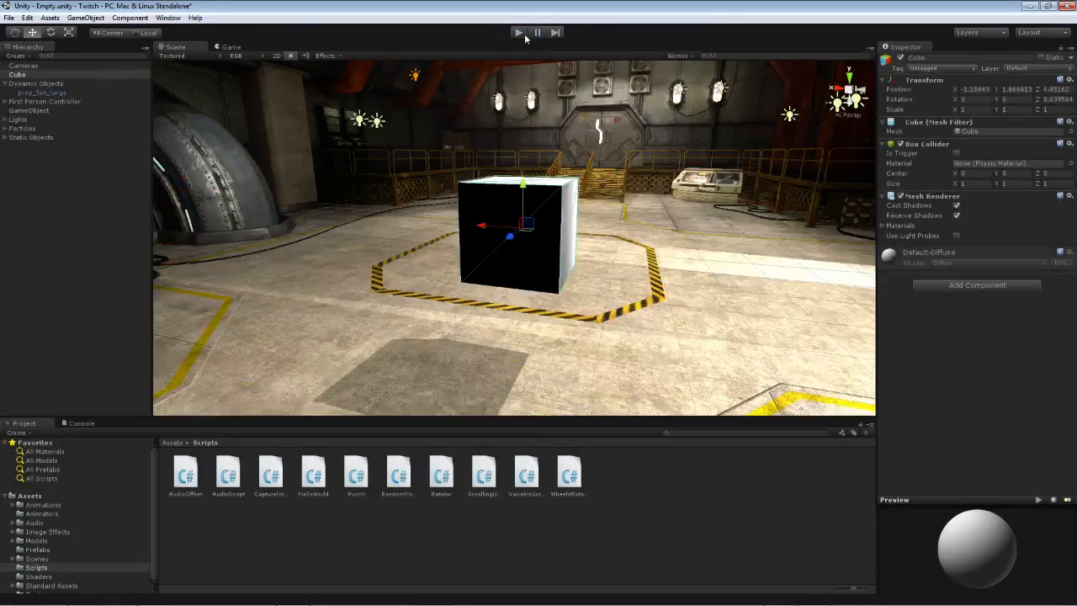
alt+drag(554, 158, 412, 181)
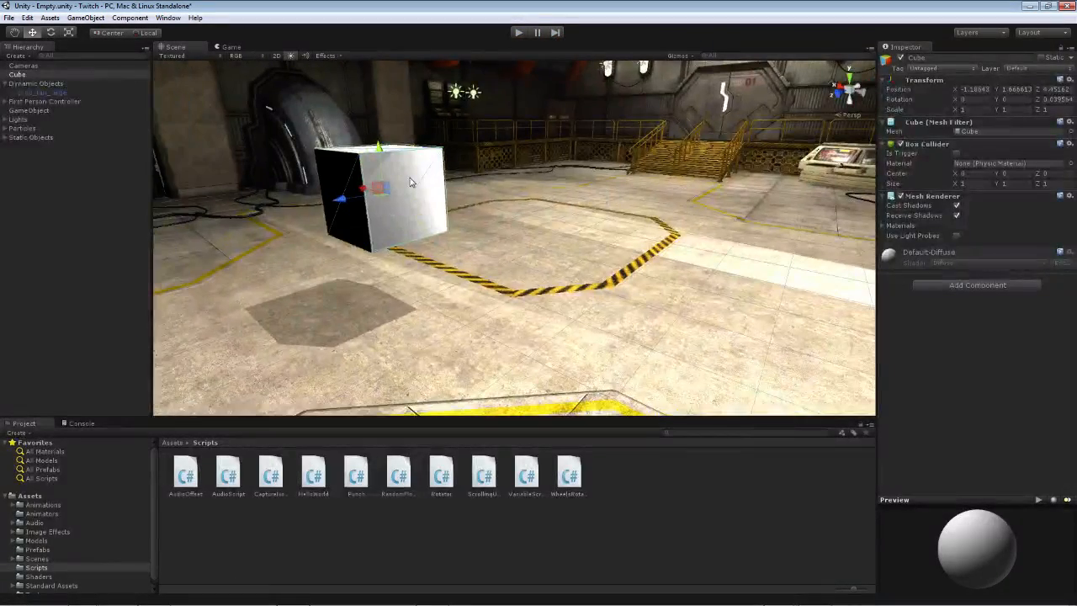
- Inspect the components of the First Person Controller and its Graphics child, and return the view to the cube
right_drag(623, 219, 479, 169)
click(360, 224)
click(353, 239)
click(38, 109)
click(36, 101)
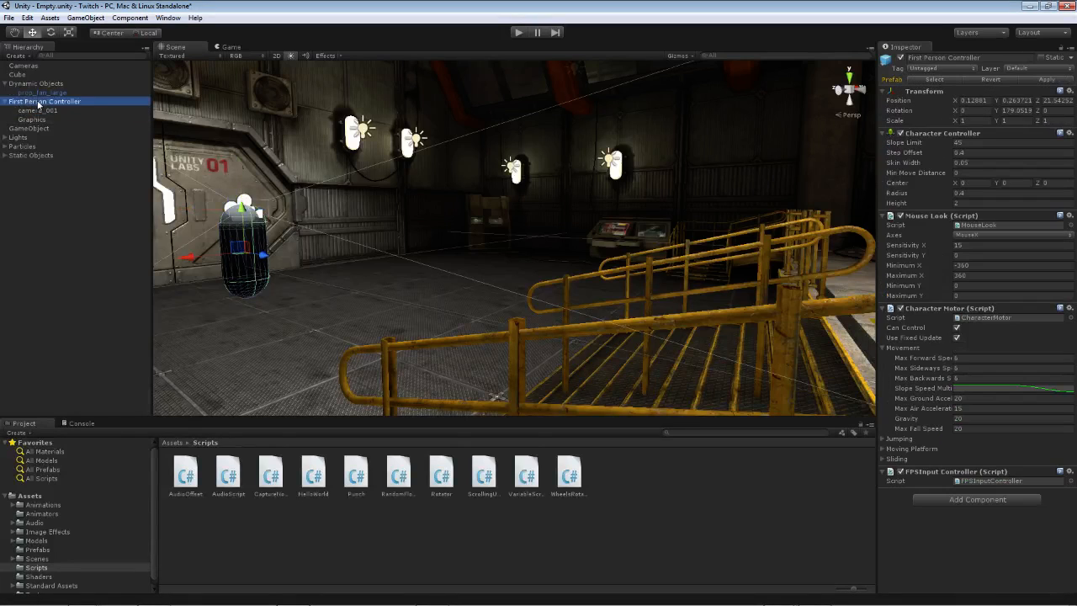
click(35, 120)
click(5, 102)
right_drag(297, 198, 601, 255)
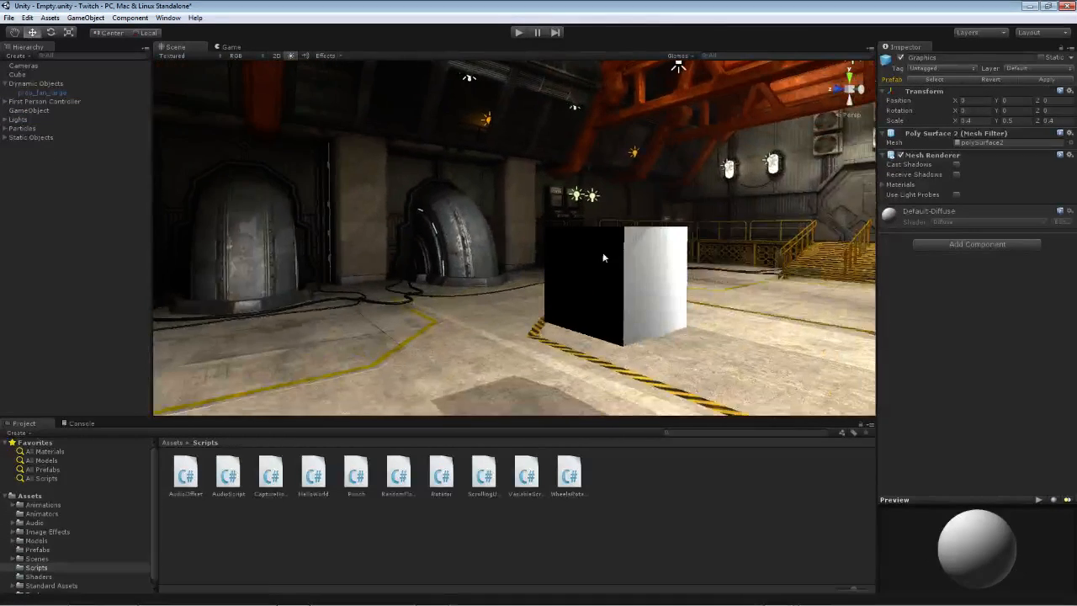
- Add an Audio Source component to the cube
click(602, 256)
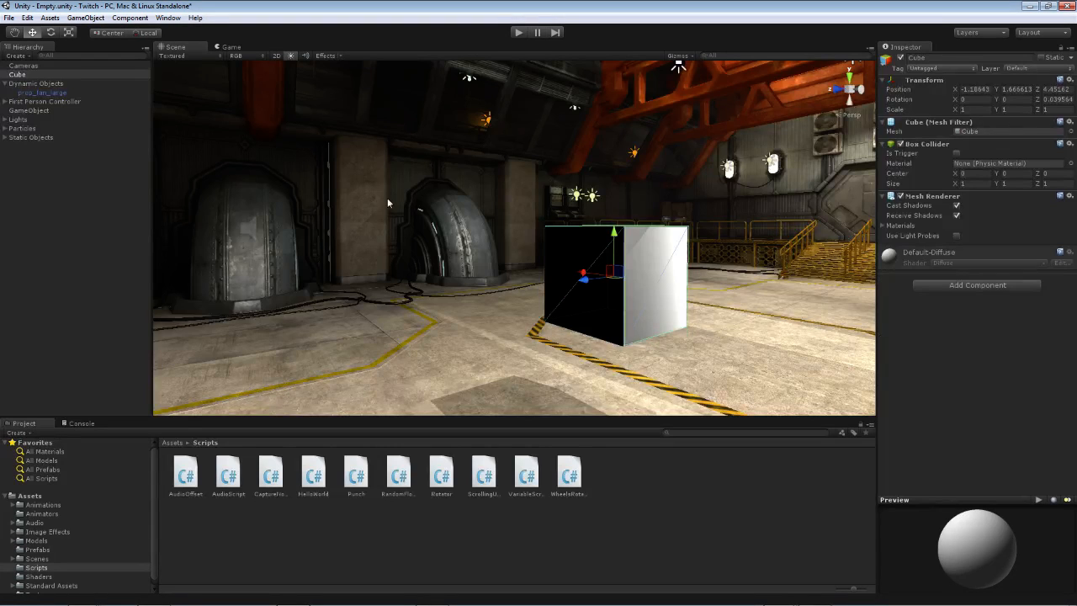
click(960, 286)
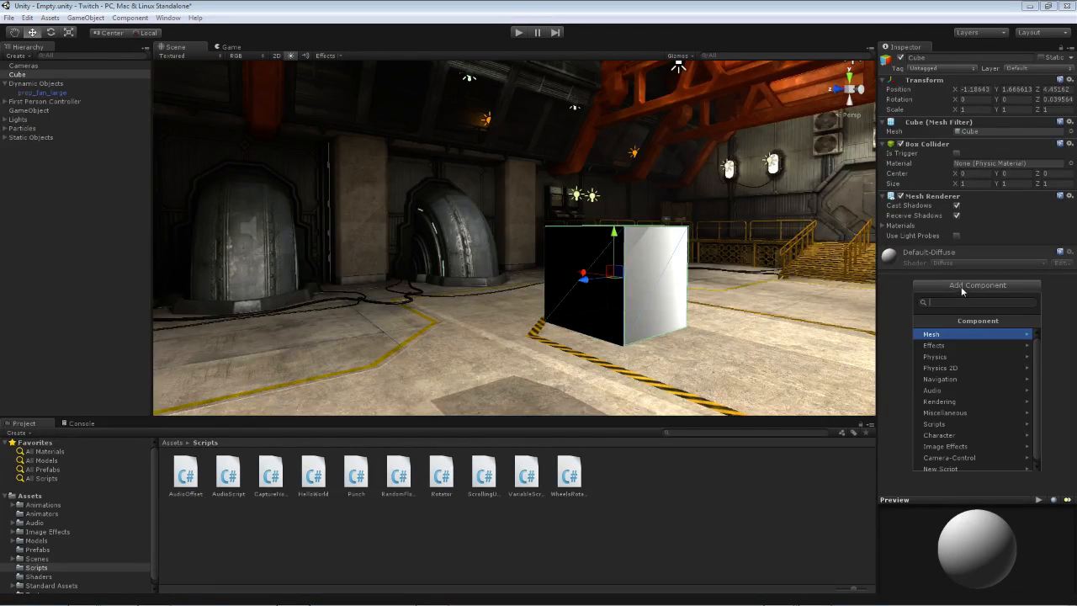
click(941, 391)
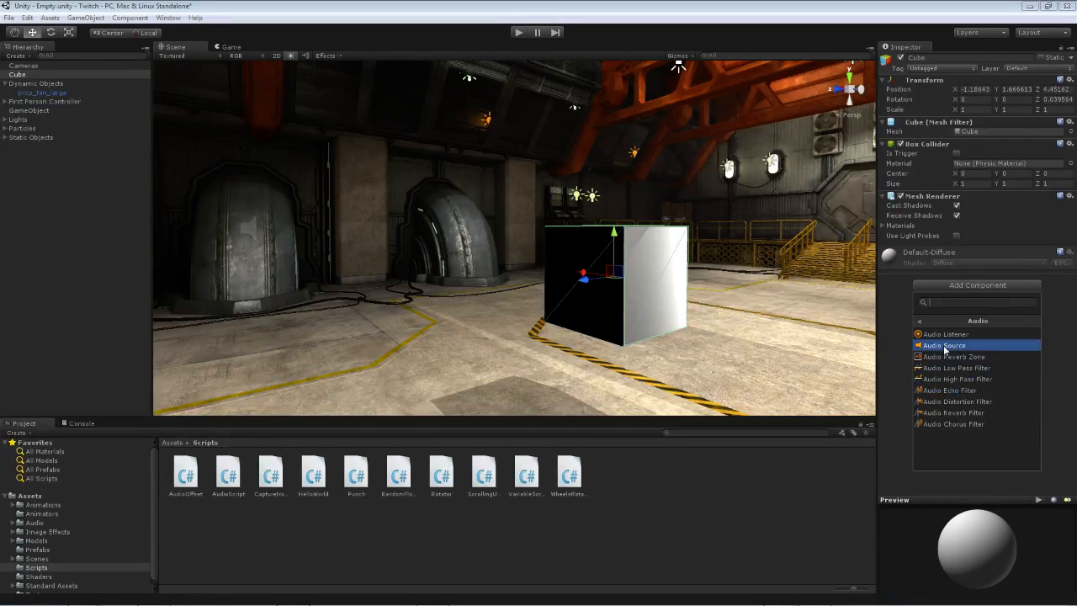
click(945, 346)
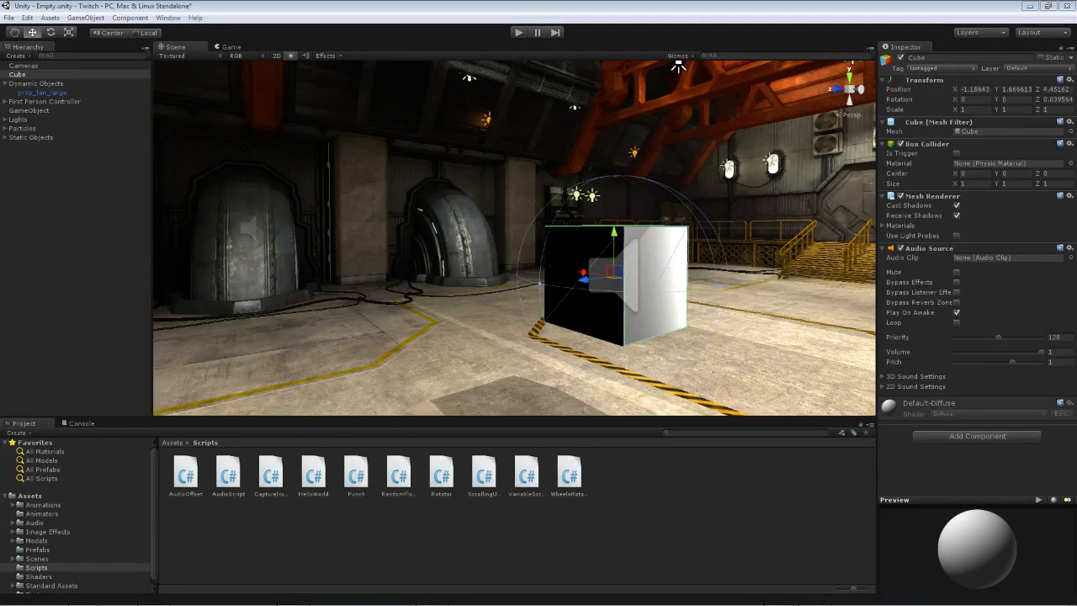
- Assign the explosion clip from the Assets folder to the cube's Audio Source and disable Play On Awake
drag(919, 463, 46, 501)
click(43, 499)
click(706, 488)
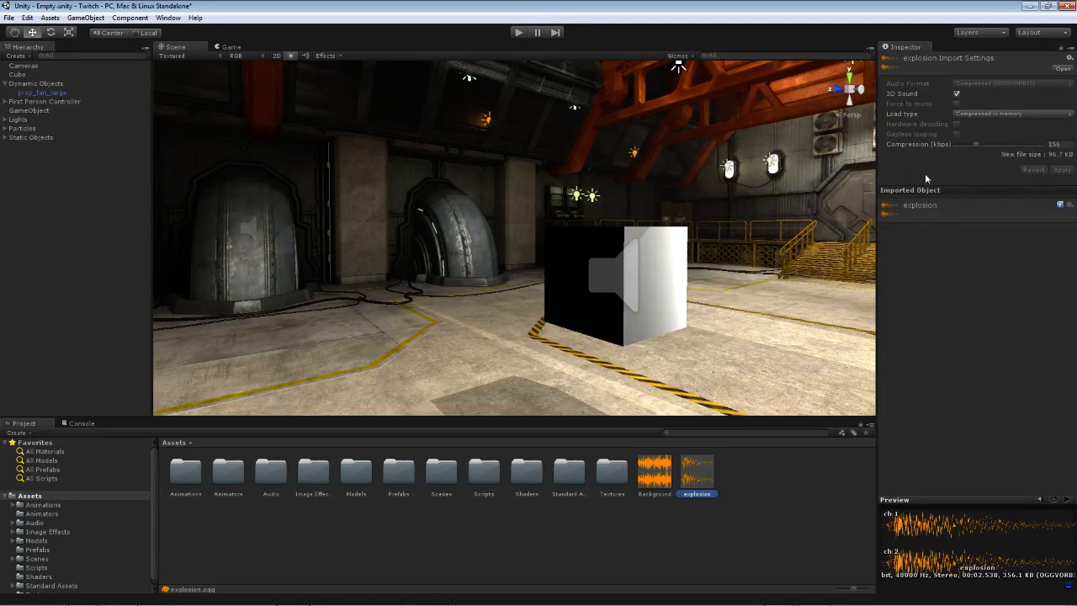
click(573, 306)
drag(692, 479, 967, 264)
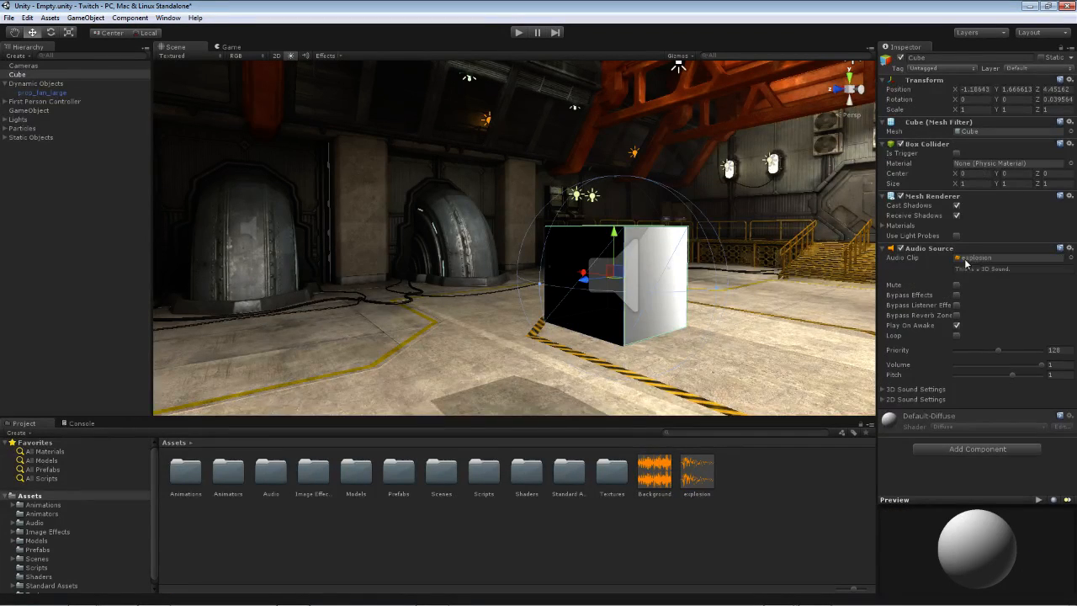
click(956, 327)
- Create a C# script named CollisionScript in the Scripts folder and attach it to the cube
right_drag(452, 254, 413, 257)
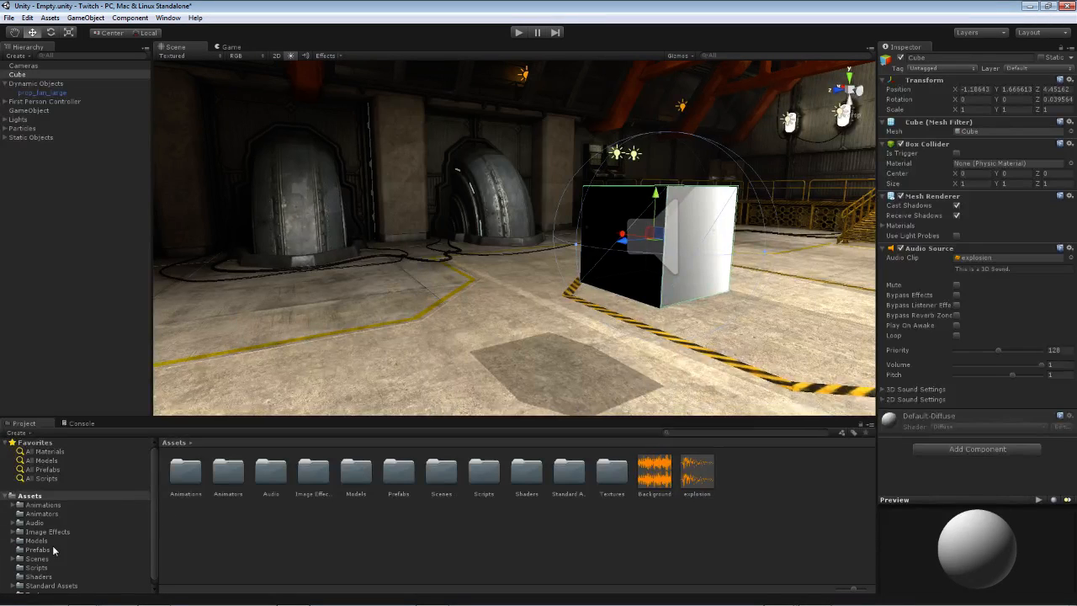
click(36, 567)
right_click(472, 526)
mouse_move(556, 354)
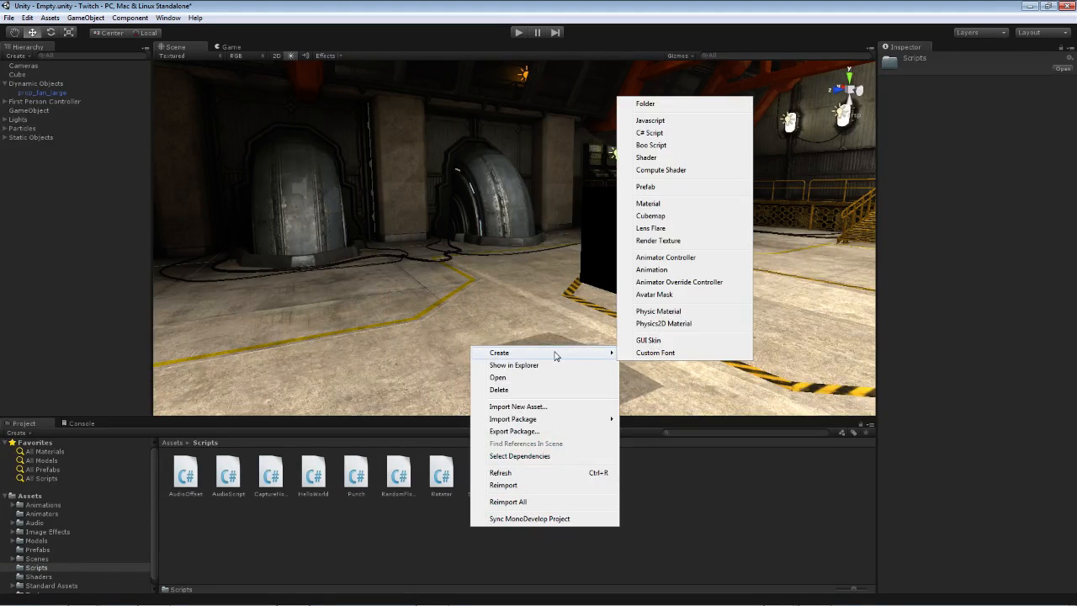
click(682, 133)
text(Ca)
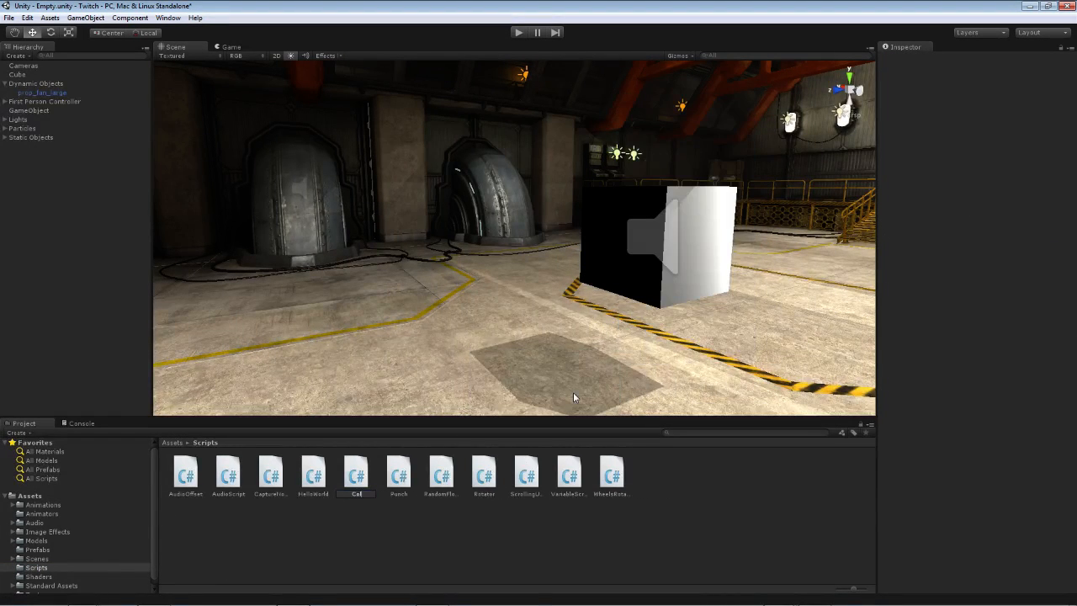
text(llisionScript)
key(Return)
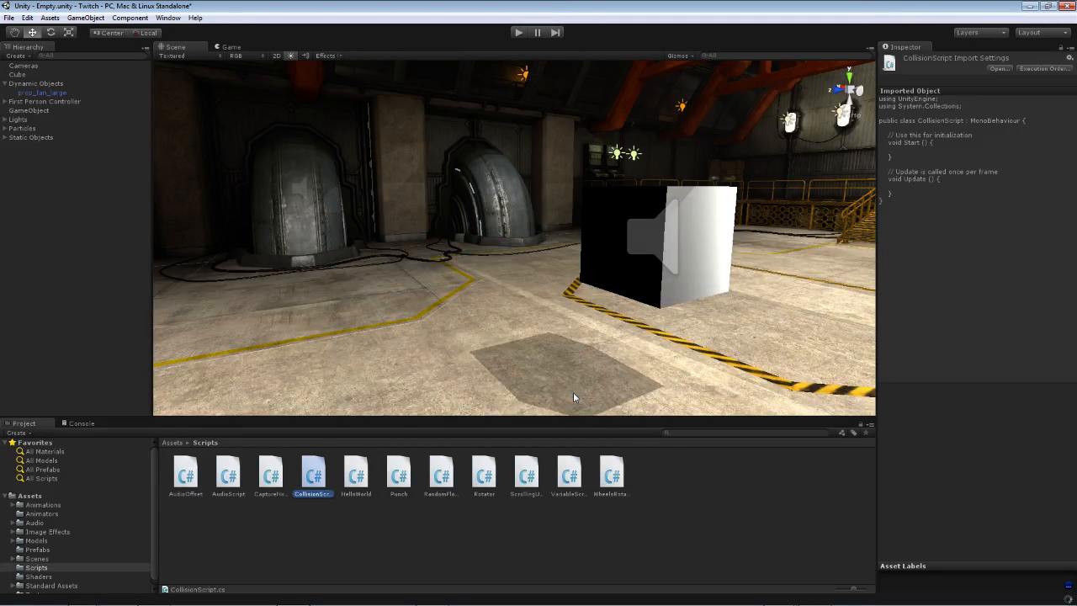
click(655, 202)
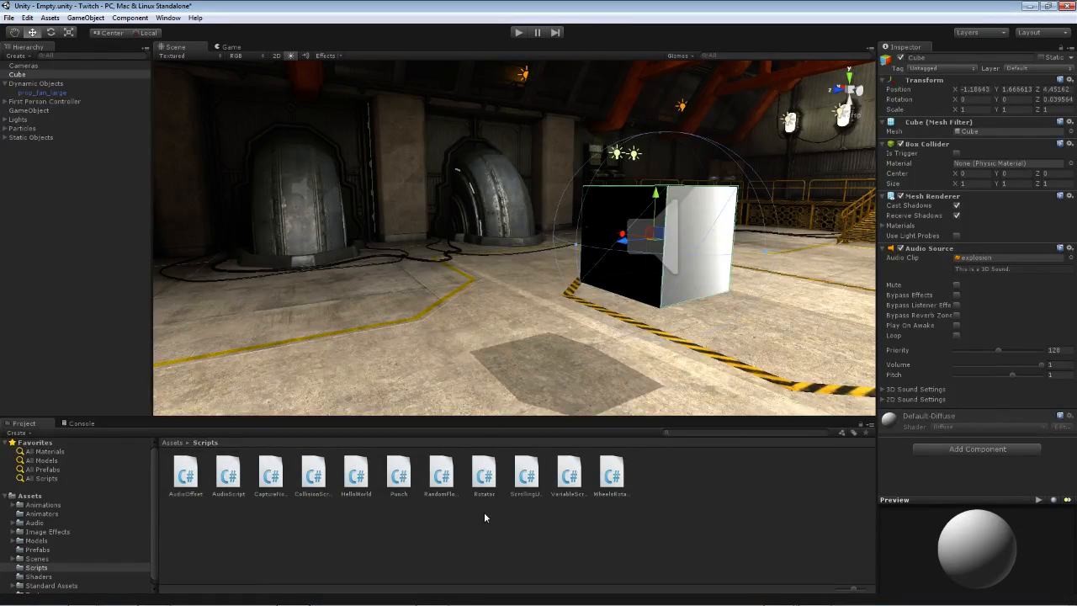
drag(313, 474, 935, 472)
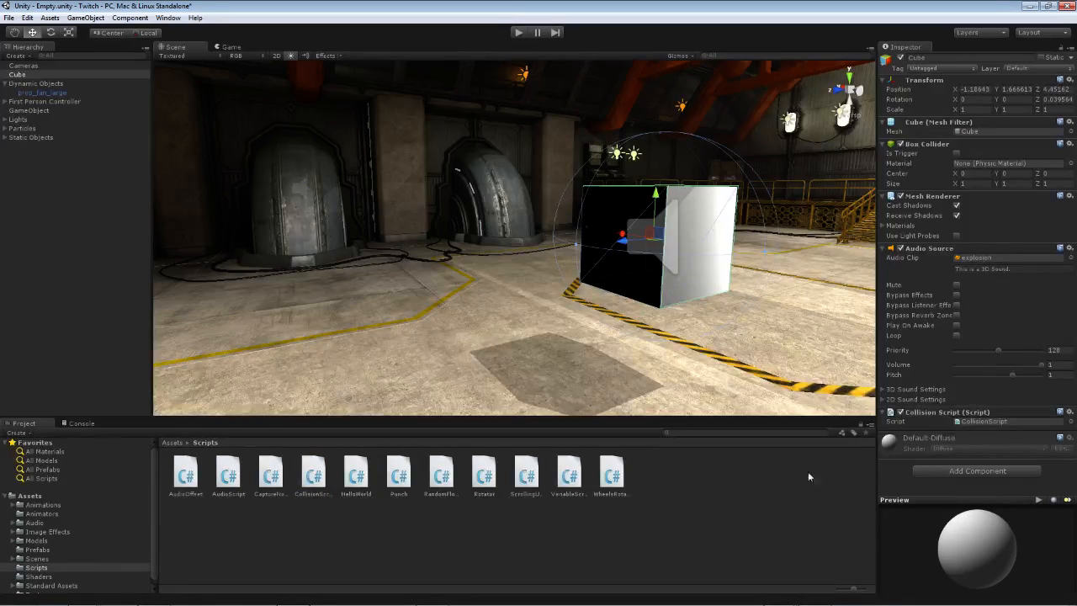
- Open CollisionScript in MonoDevelop and delete the default Start and Update methods with their comments
click(314, 475)
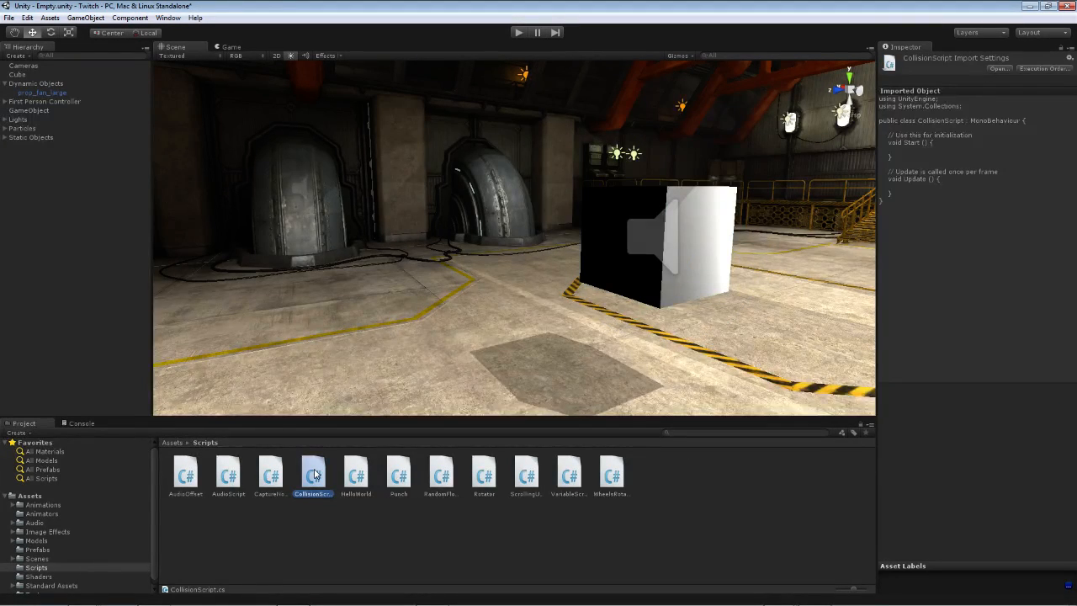
double_click(313, 475)
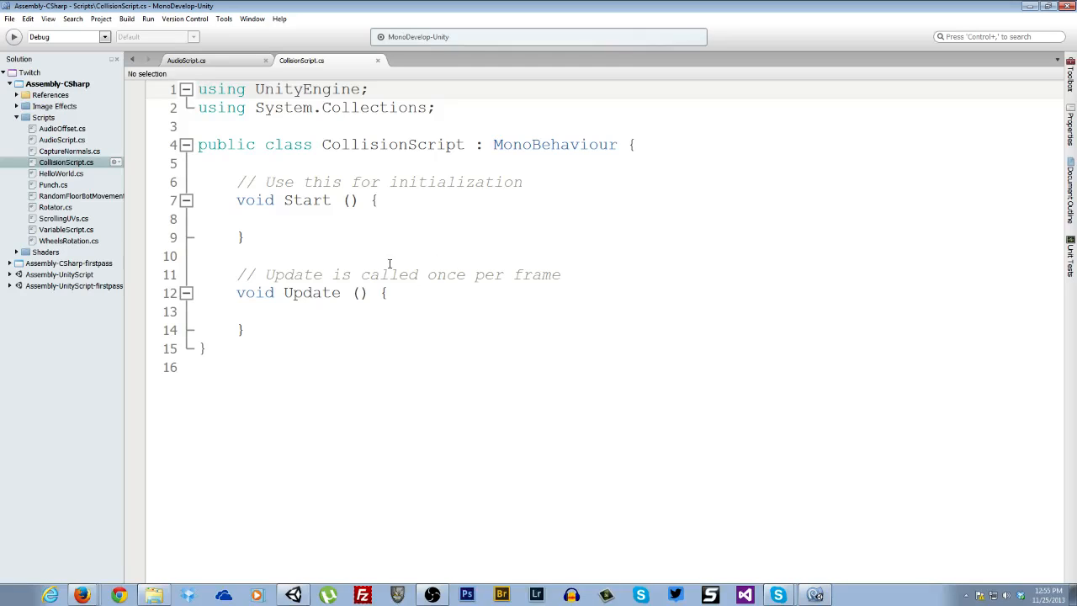
drag(263, 329, 197, 182)
key(BackSpace)
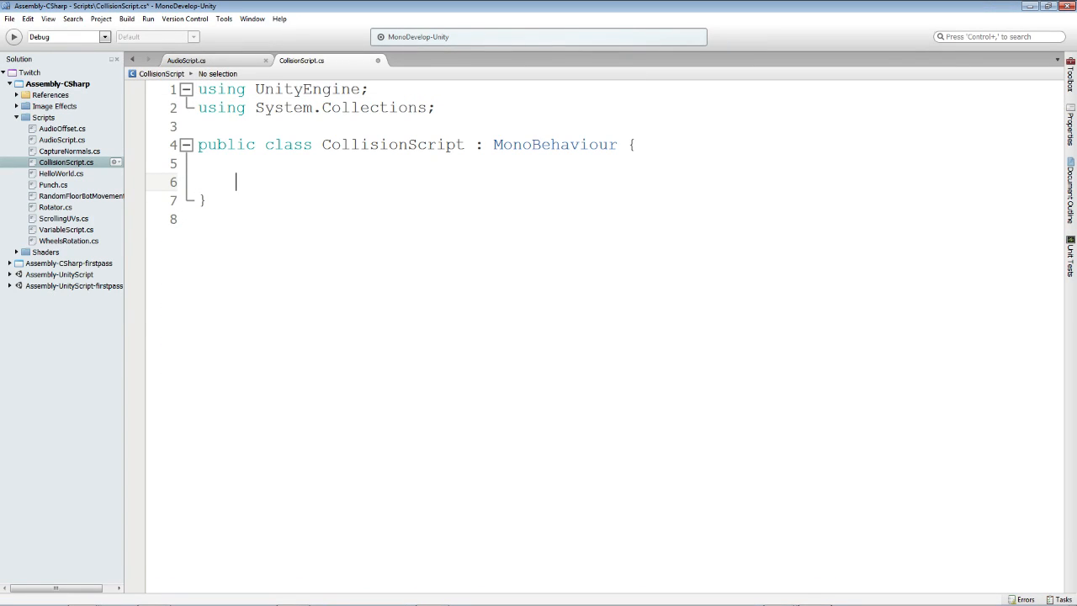
- Write a void OnCollision(Collision hit) method that calls audio.Play (); and save the script
text(void OnC)
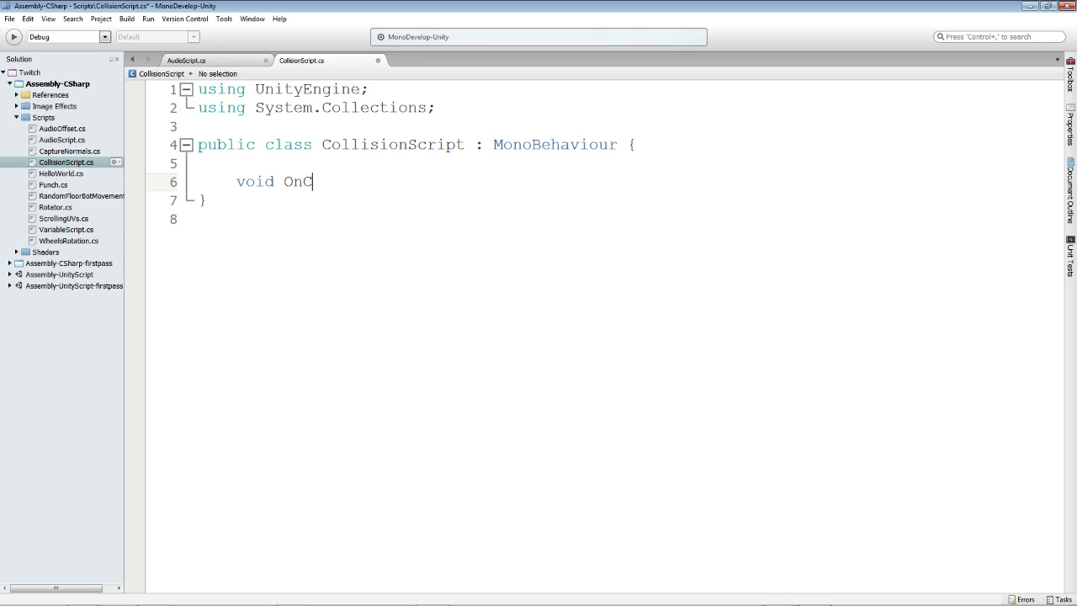
text(ollision()
key(Delete)
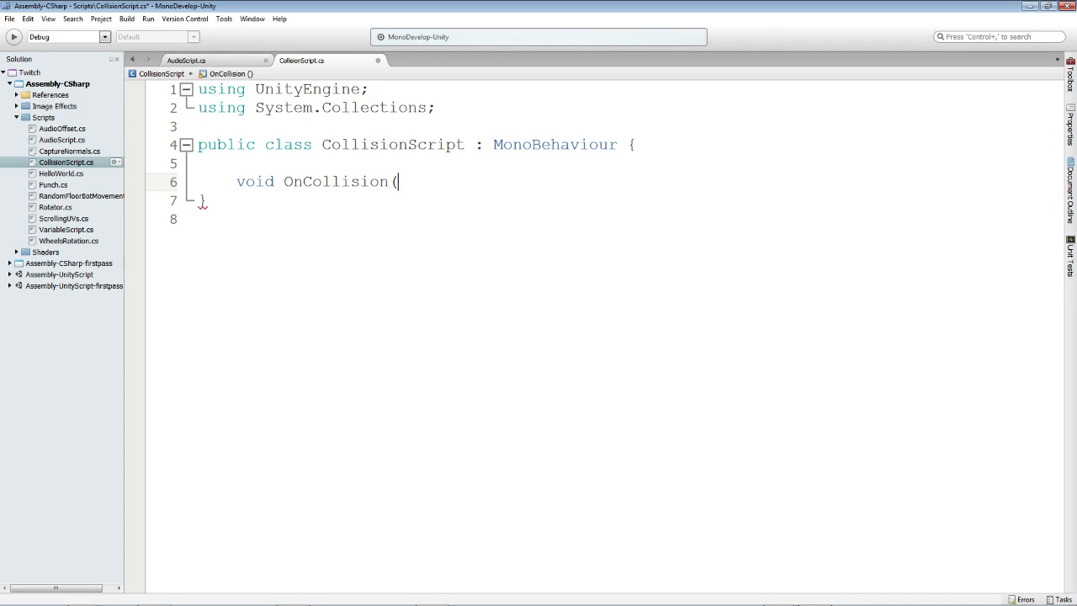
text(Co)
key(Up)
key(Up)
key(Up)
key(Up)
key(Up)
key(Up)
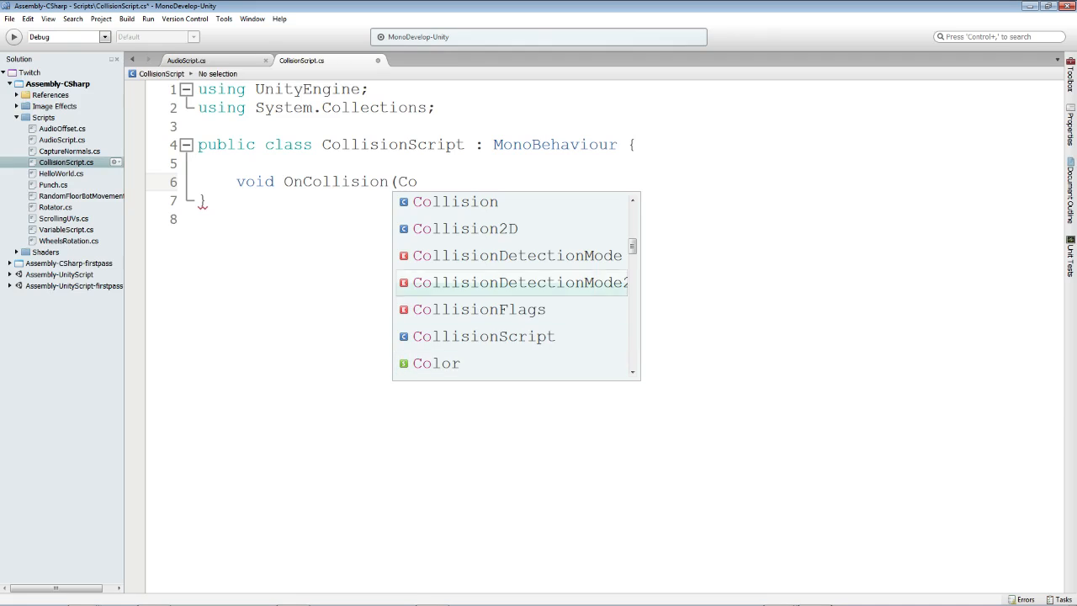
key(Return)
text(hit))
key(Return)
text({)
key(Return)
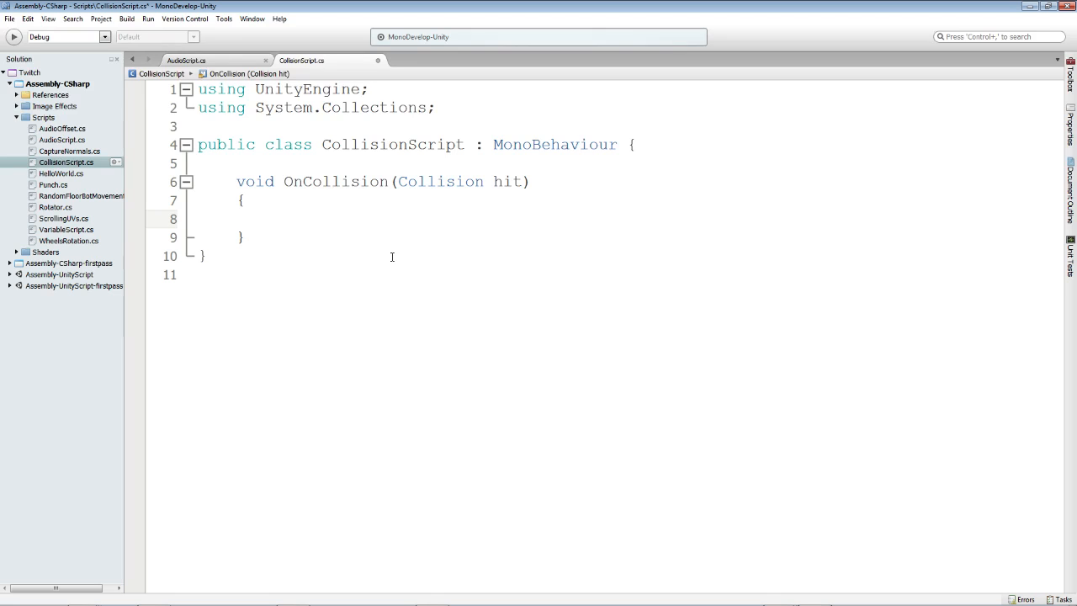
text(audio)
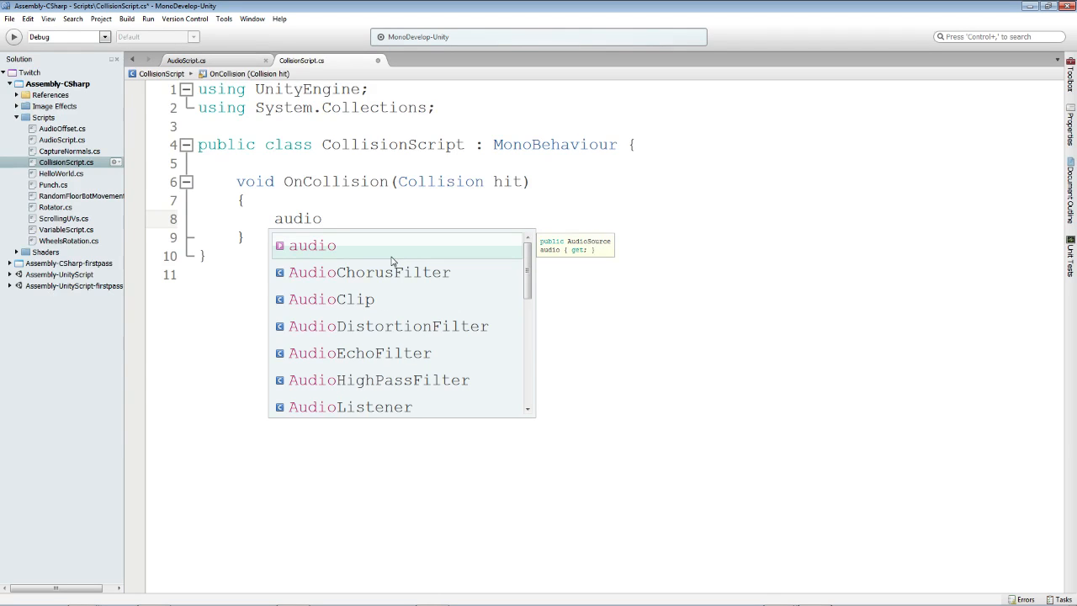
text(.Play ();)
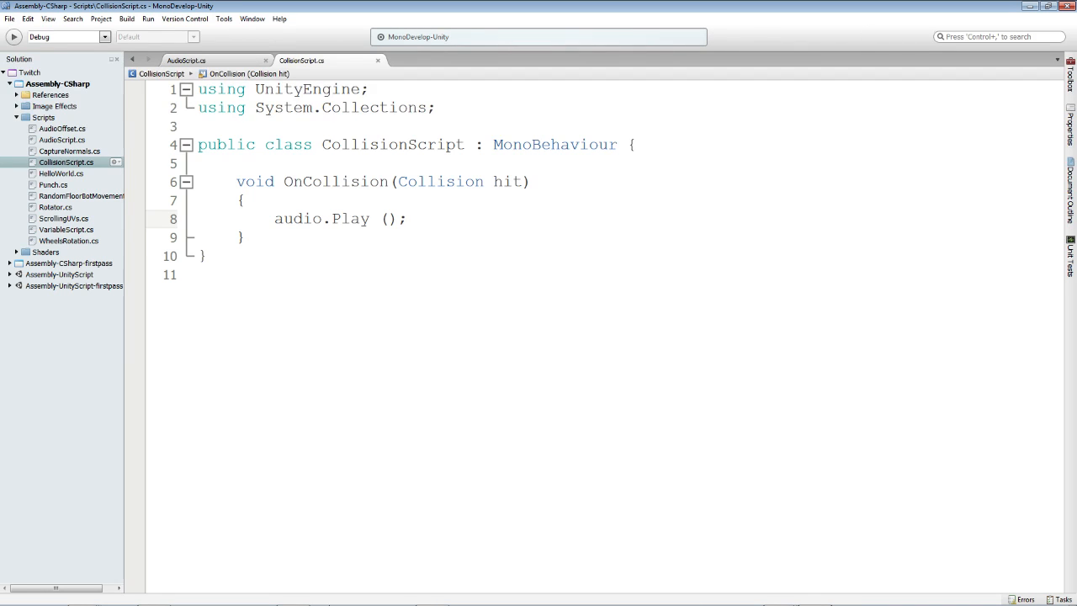
- Switch to Unity, play-test the collision sound by walking up to the cube, and exit play mode
click(293, 595)
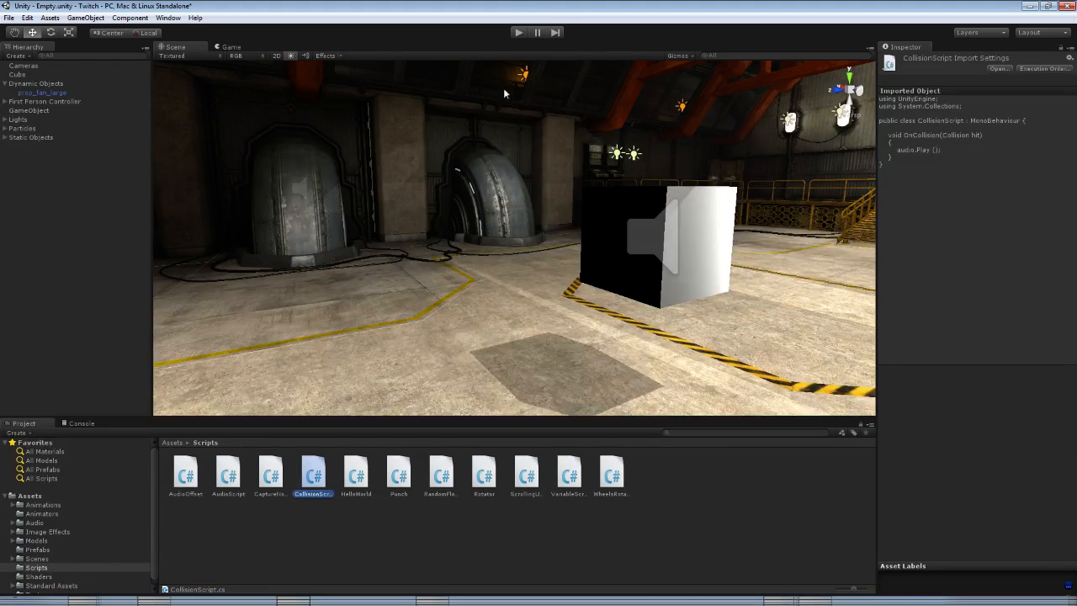
click(519, 32)
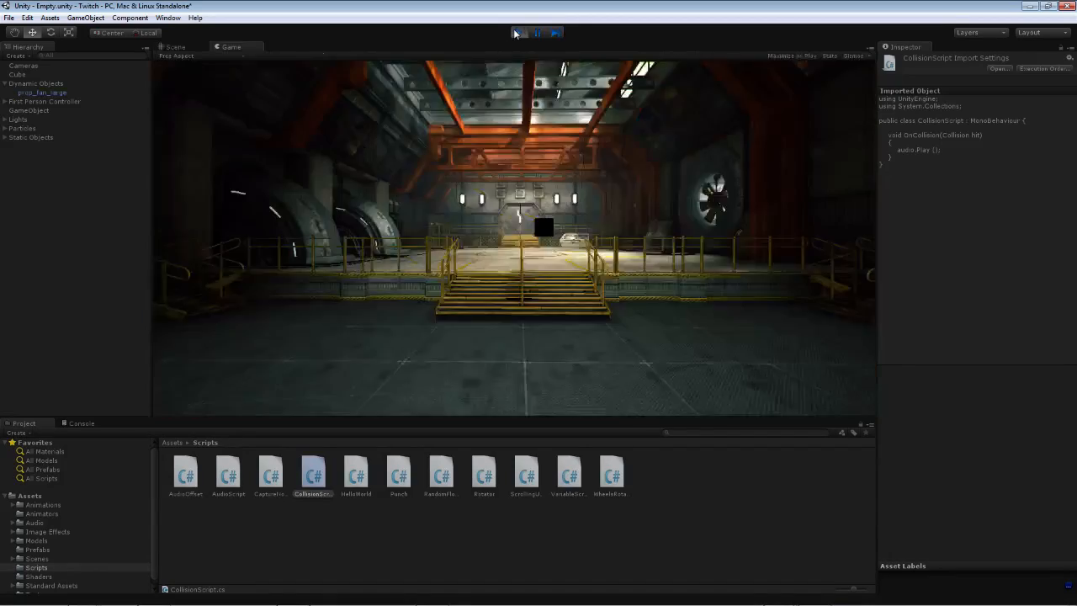
key(w)
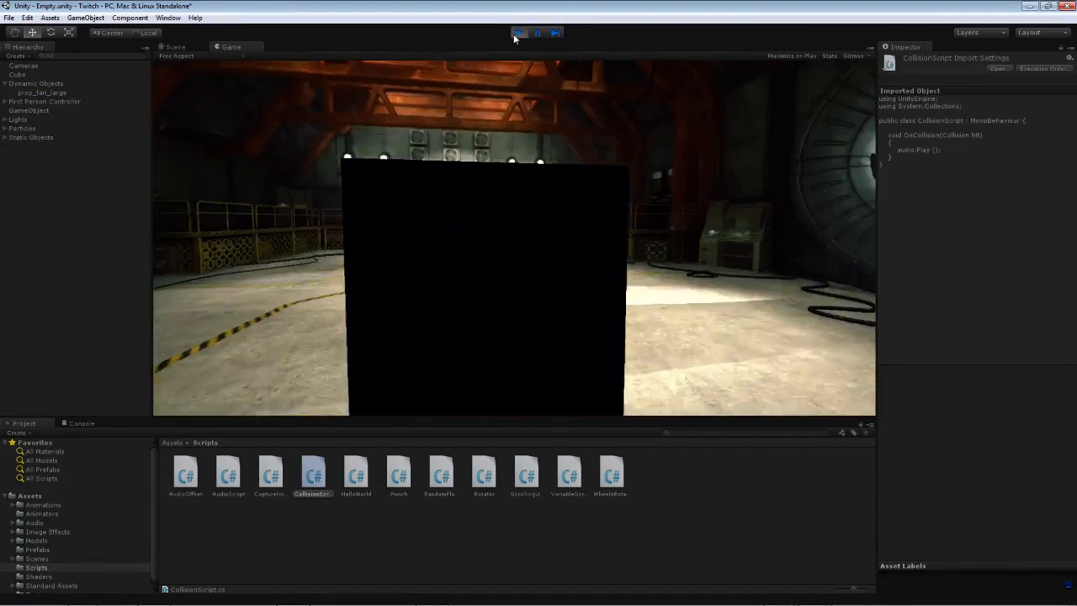
click(517, 32)
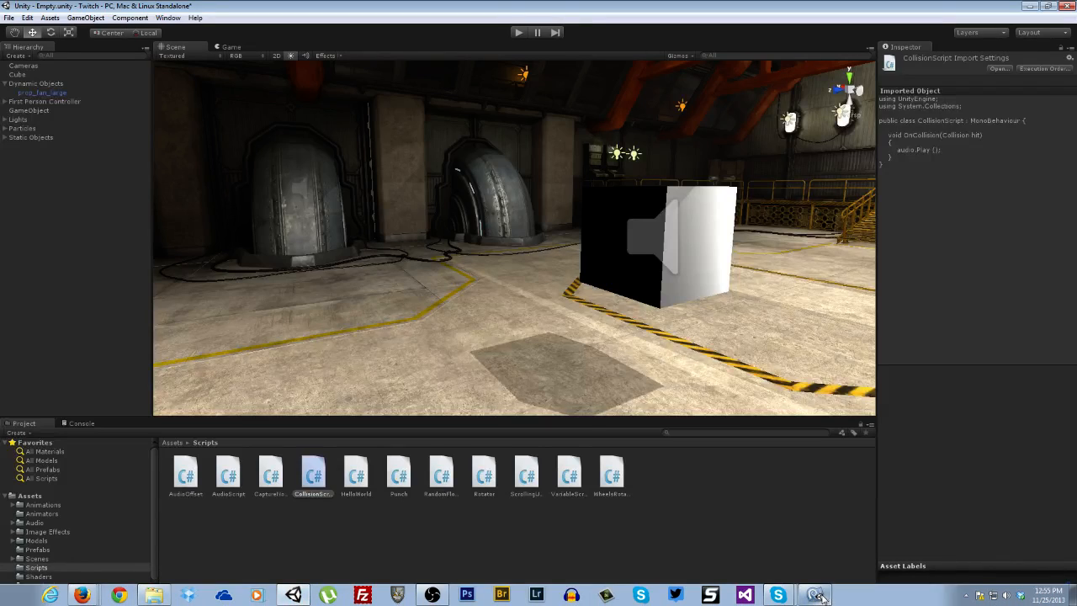
- Switch to MonoDevelop, change the OnCollision parameter type to Collider, and save the script
click(816, 597)
drag(389, 181, 342, 182)
double_click(485, 182)
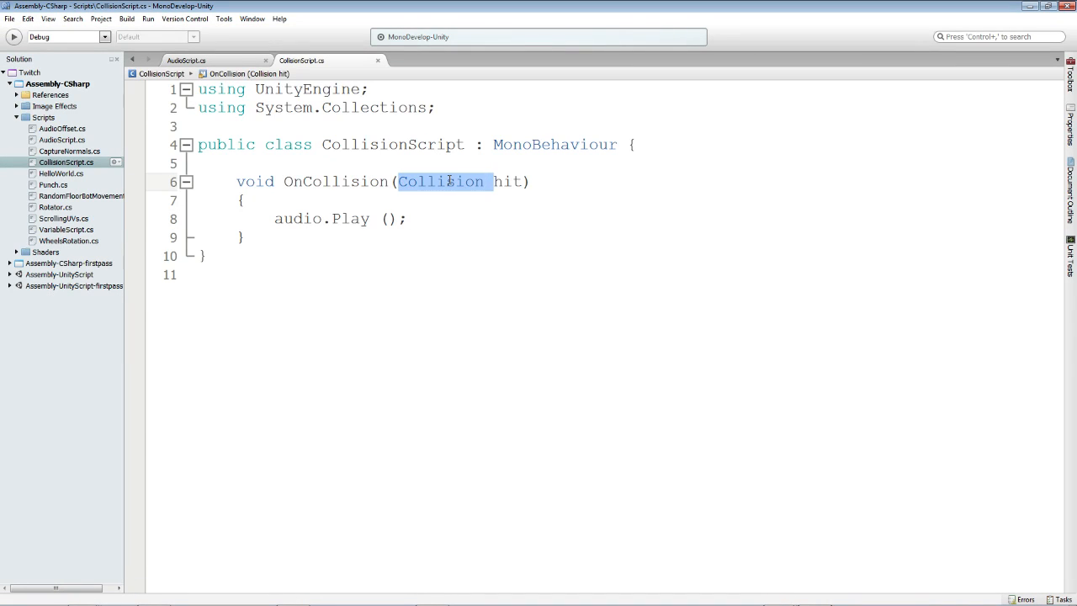
double_click(468, 182)
click(485, 181)
key(BackSpace)
key(BackSpace)
key(BackSpace)
key(BackSpace)
text(der)
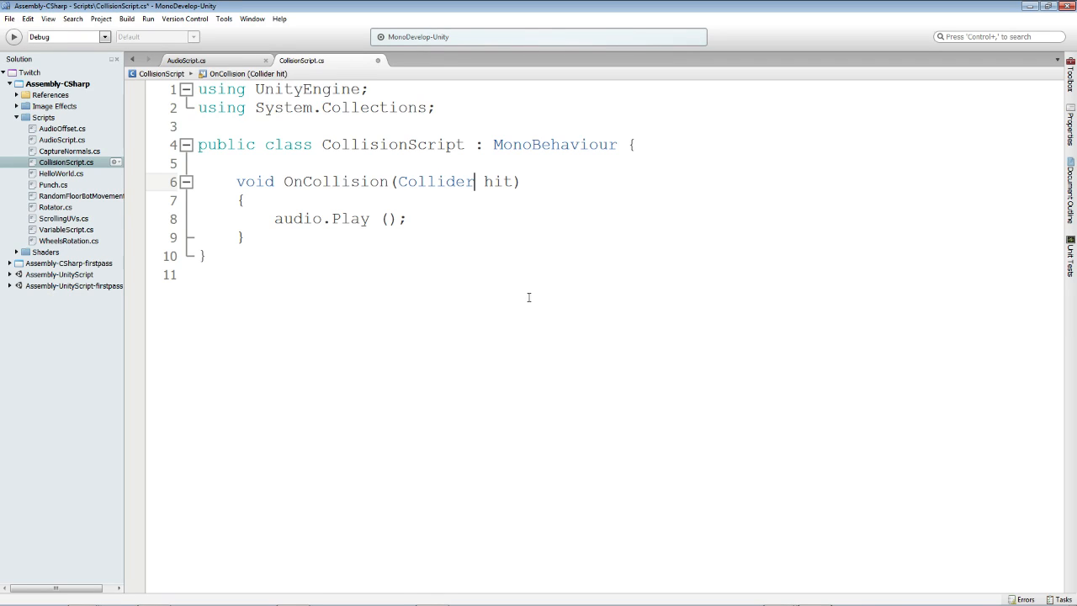
click(507, 275)
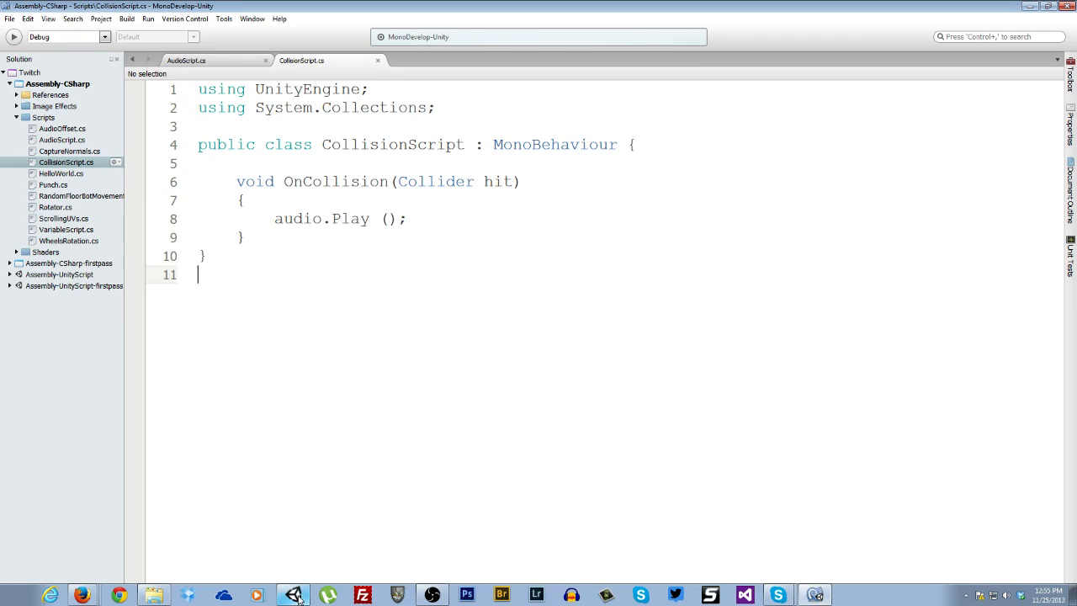
- Return to Unity, play-test the Collider version of the script by walking through the hangar, and exit play mode
click(349, 596)
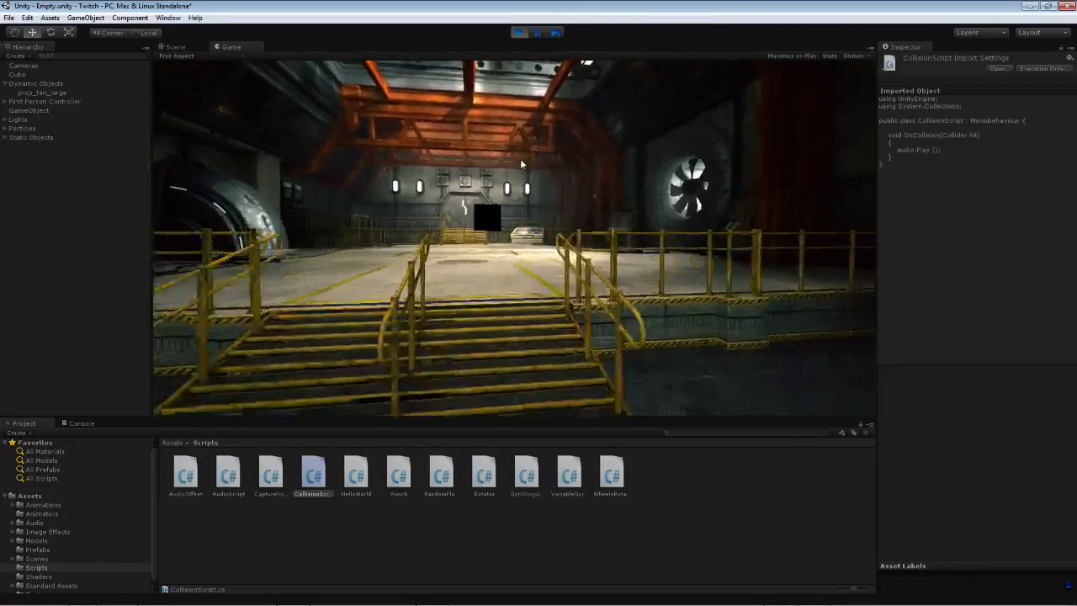
key(w)
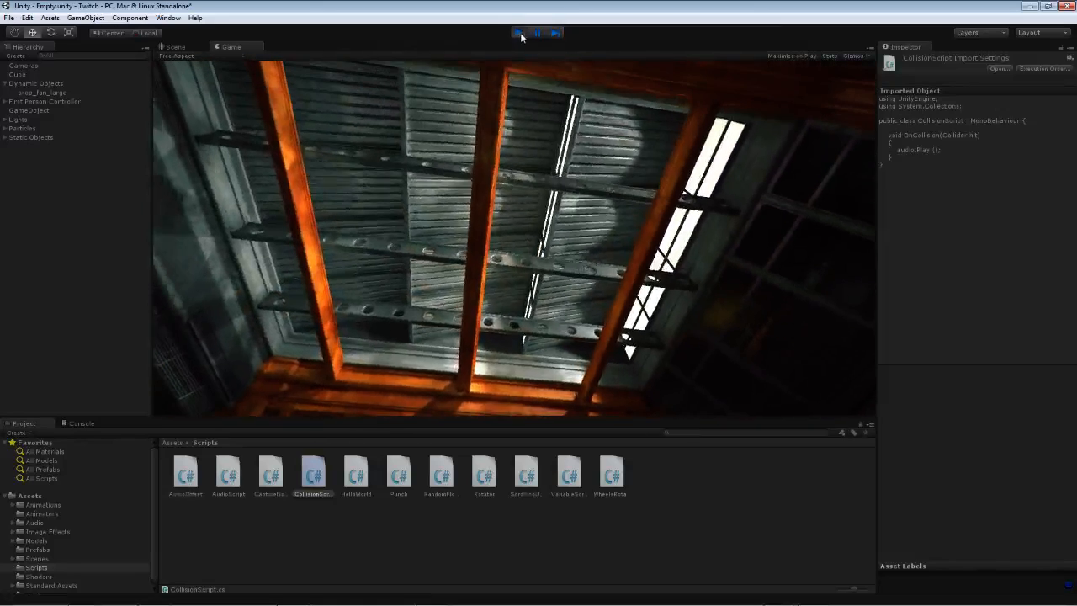
click(518, 32)
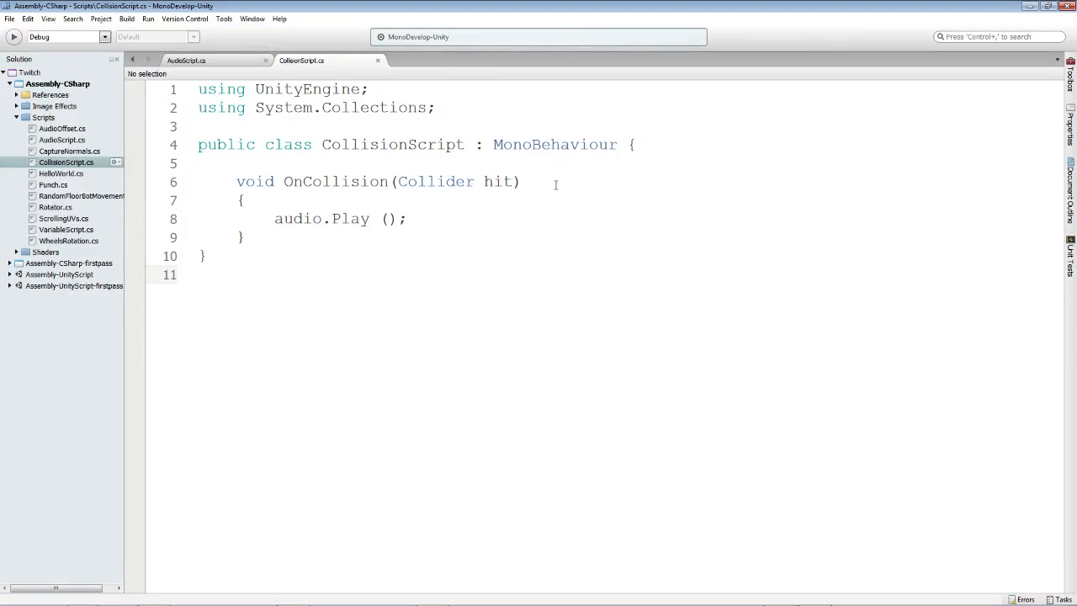
- Switch to MonoDevelop and change the method signature to OnCollisionEnter(Collider hit)
drag(589, 182, 392, 182)
text(Enter()
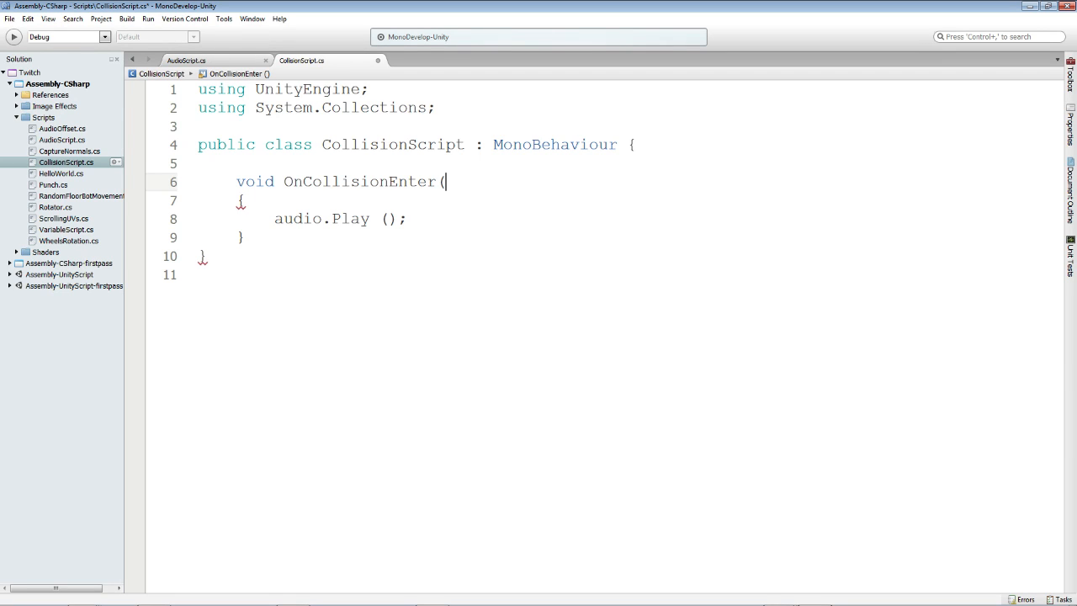
text(Collider hit))
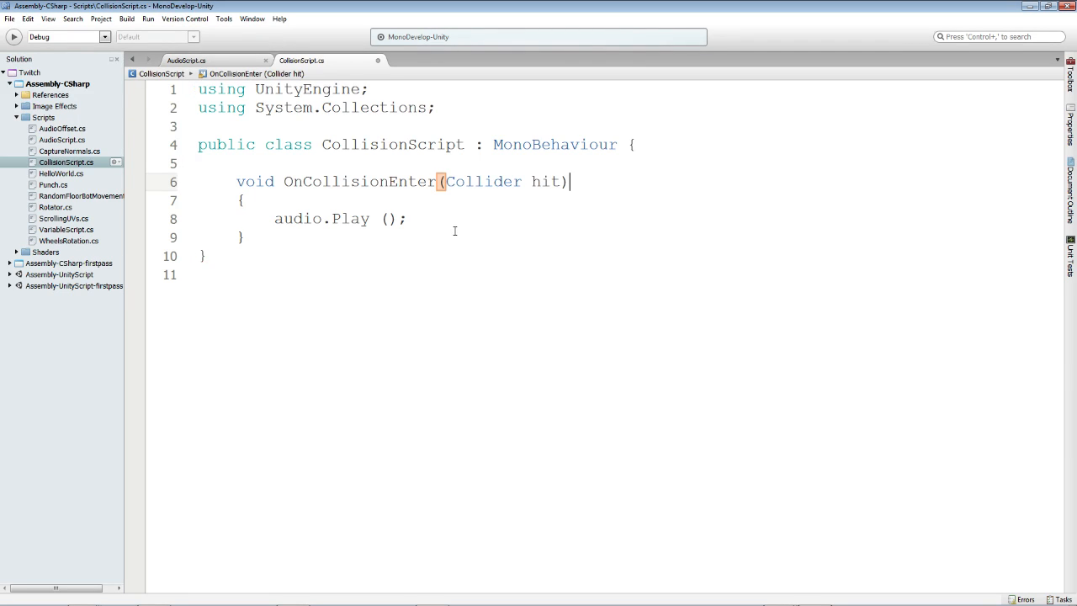
- Switch to Unity, play-test the OnCollisionEnter(Collider hit) version of the script, and exit play mode
click(288, 598)
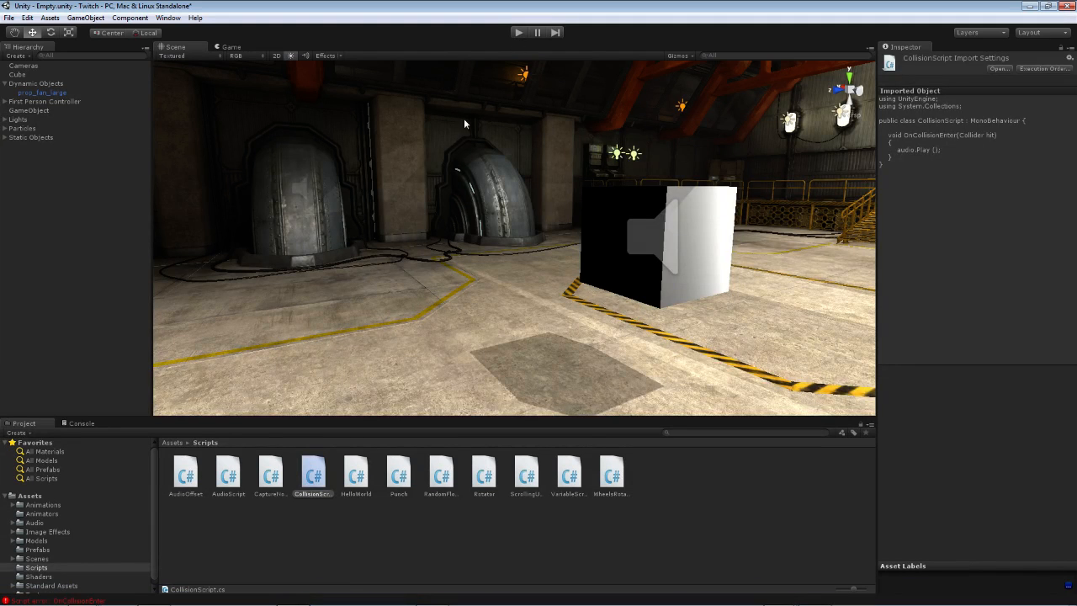
click(519, 32)
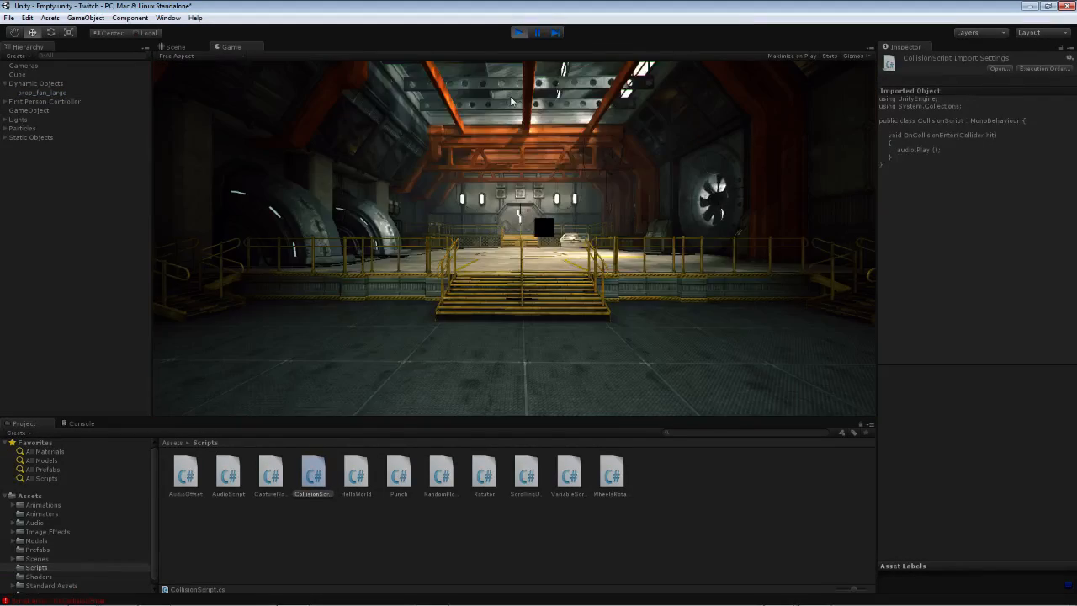
key(w)
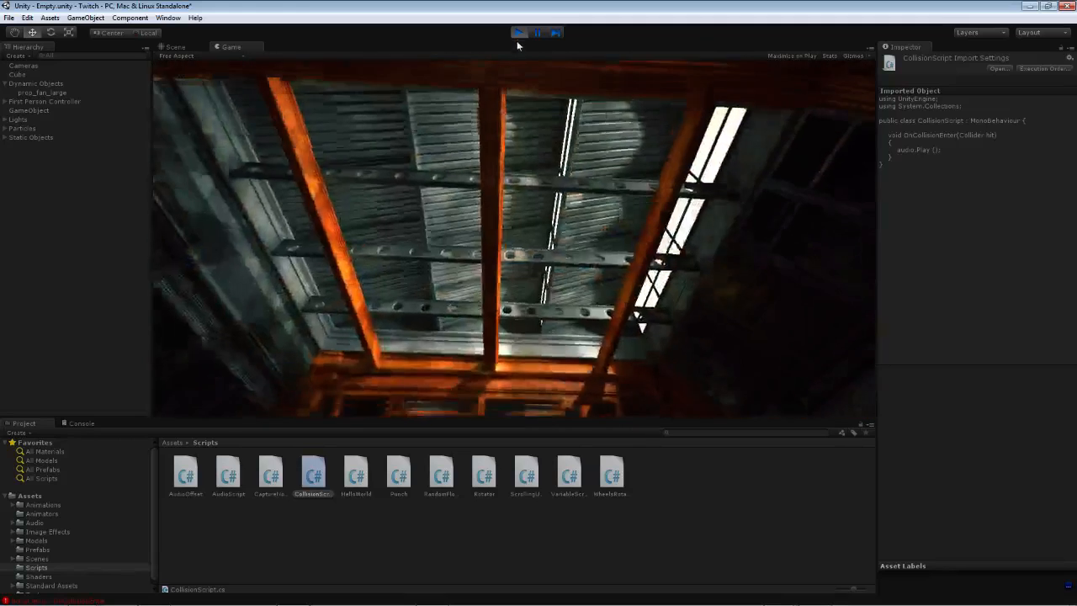
click(519, 32)
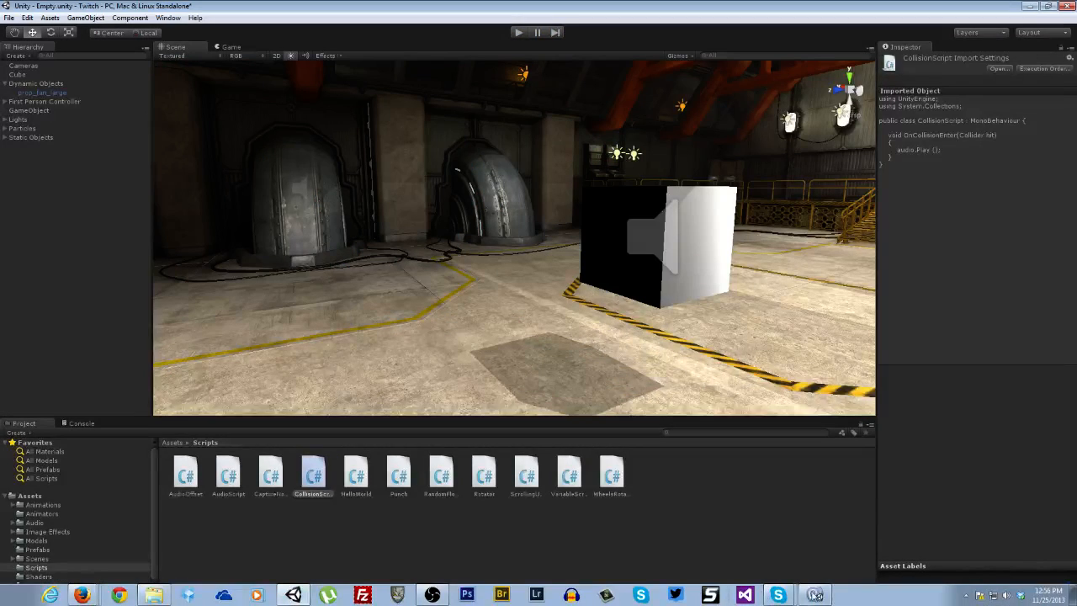
- Switch to MonoDevelop and review the OnCollisionEnter signature and the audio.Play call in CollisionScript
click(815, 596)
click(255, 181)
drag(236, 181, 587, 175)
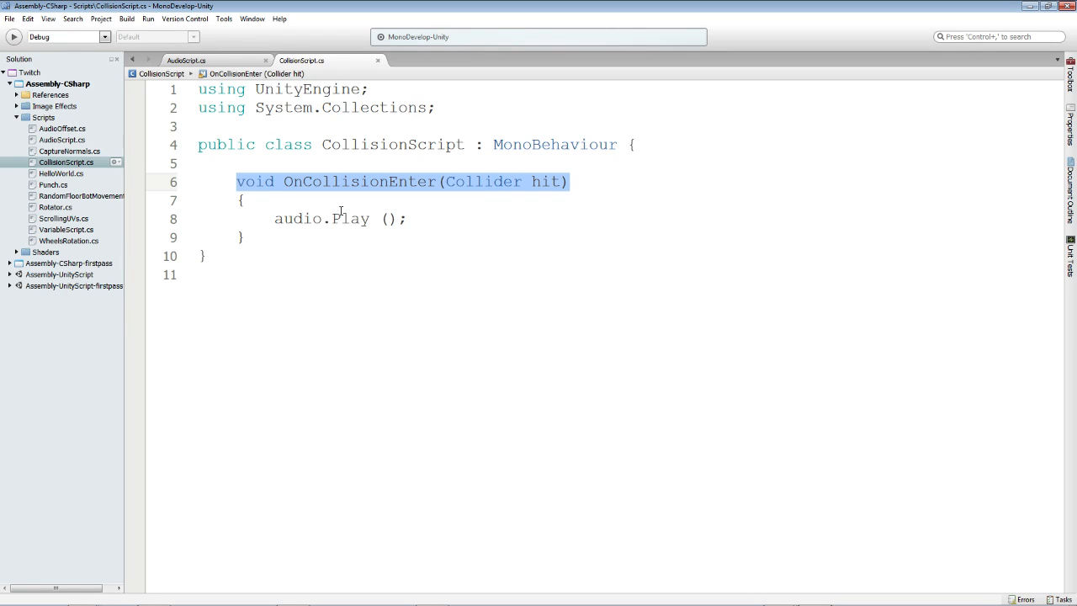
mouse_move(341, 212)
click(246, 237)
drag(270, 219, 432, 219)
drag(237, 181, 571, 181)
drag(275, 219, 440, 218)
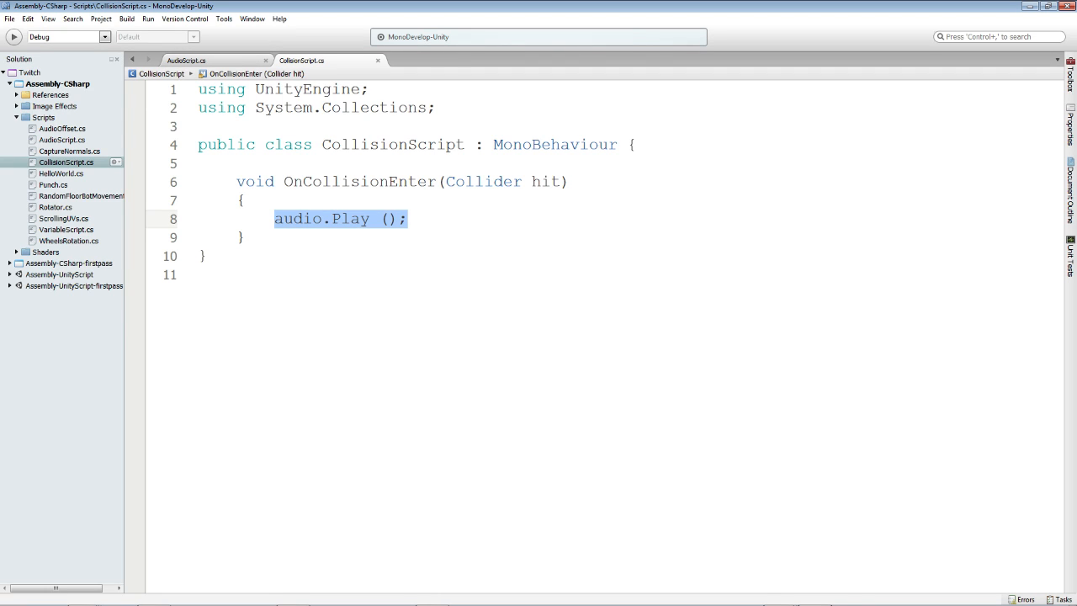
drag(285, 181, 448, 180)
click(303, 181)
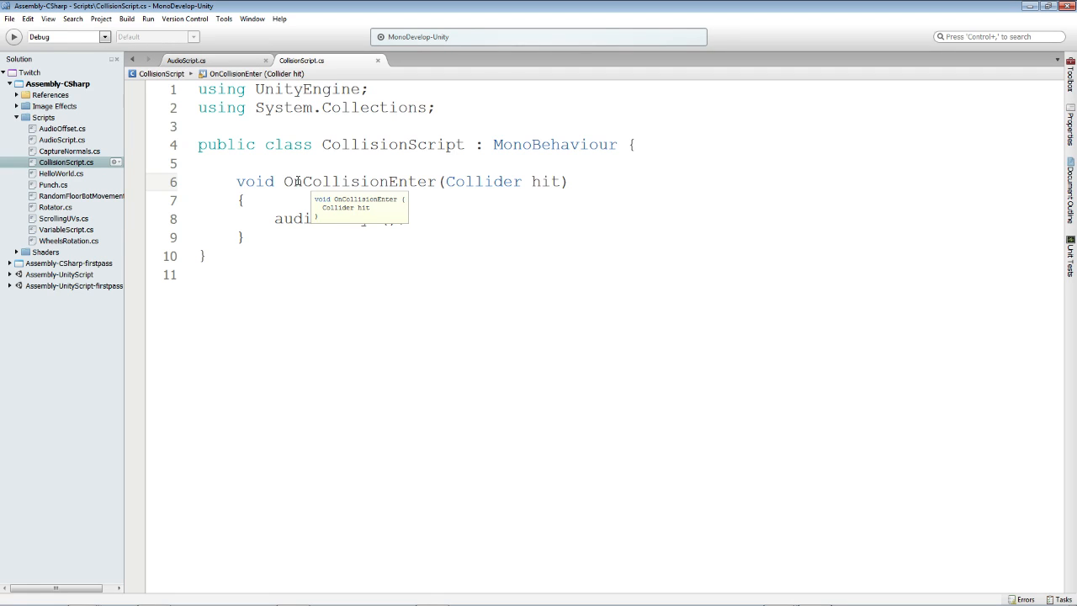
click(255, 239)
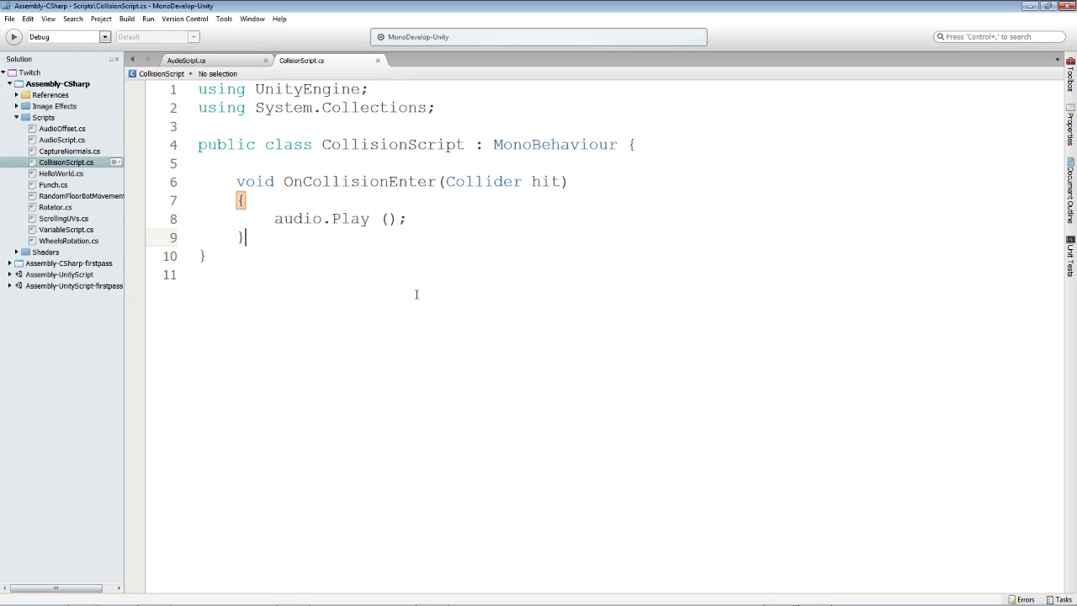
click(418, 296)
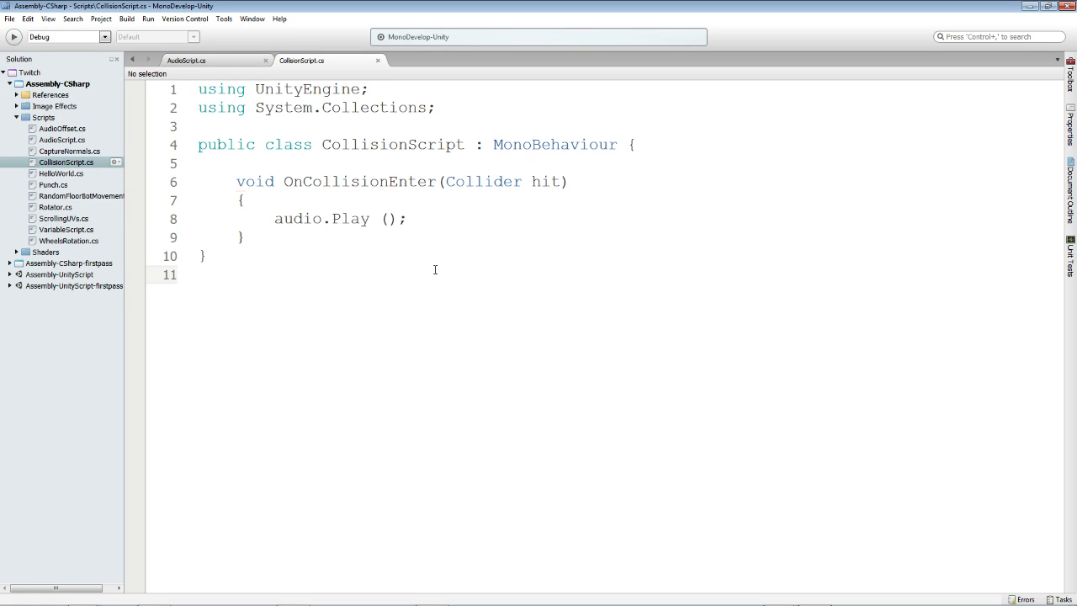
- Switch to Unity and delete the cube from the hangar scene
click(293, 596)
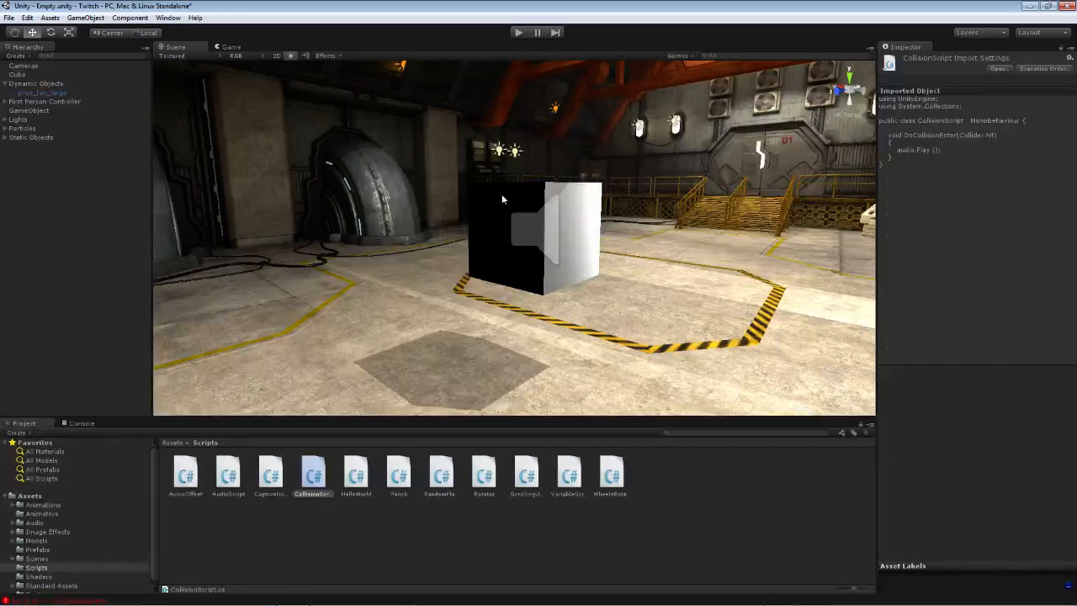
click(502, 193)
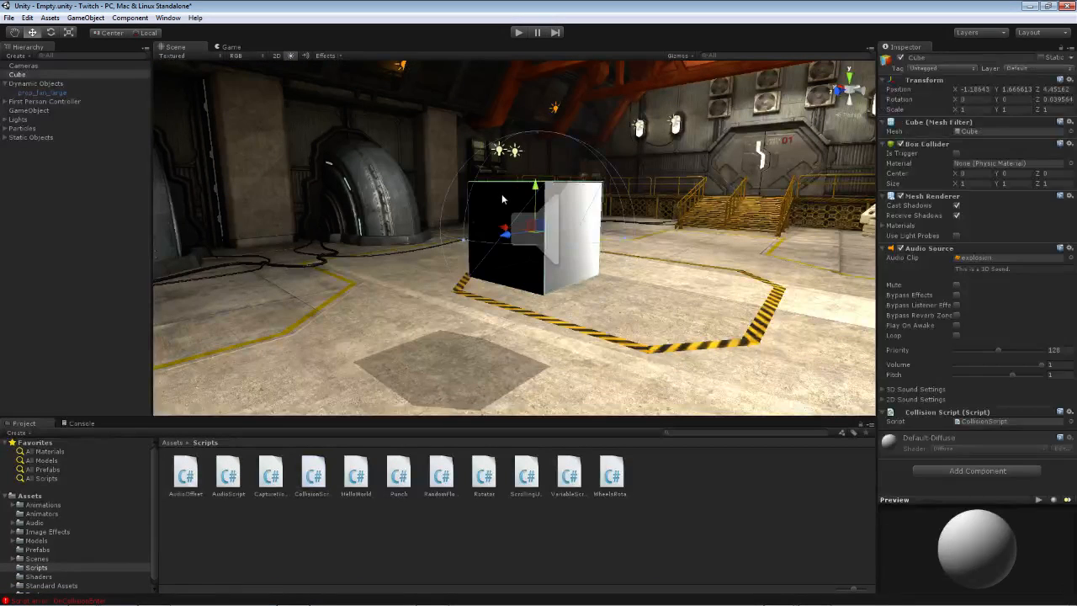
key(Delete)
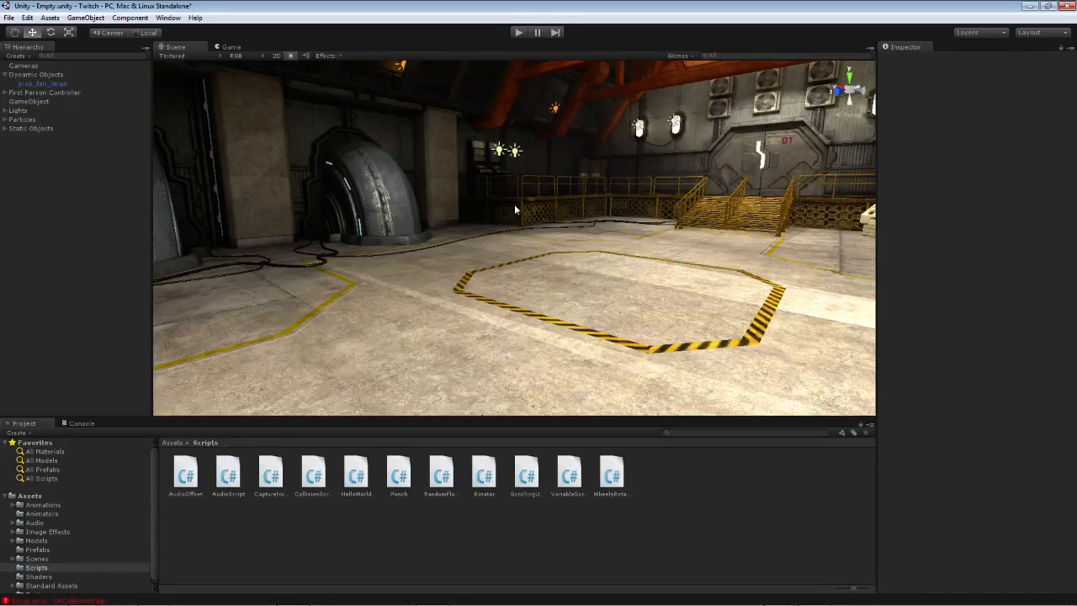
alt+drag(555, 204, 282, 224)
right_drag(282, 224, 440, 264)
key(w)
key(s)
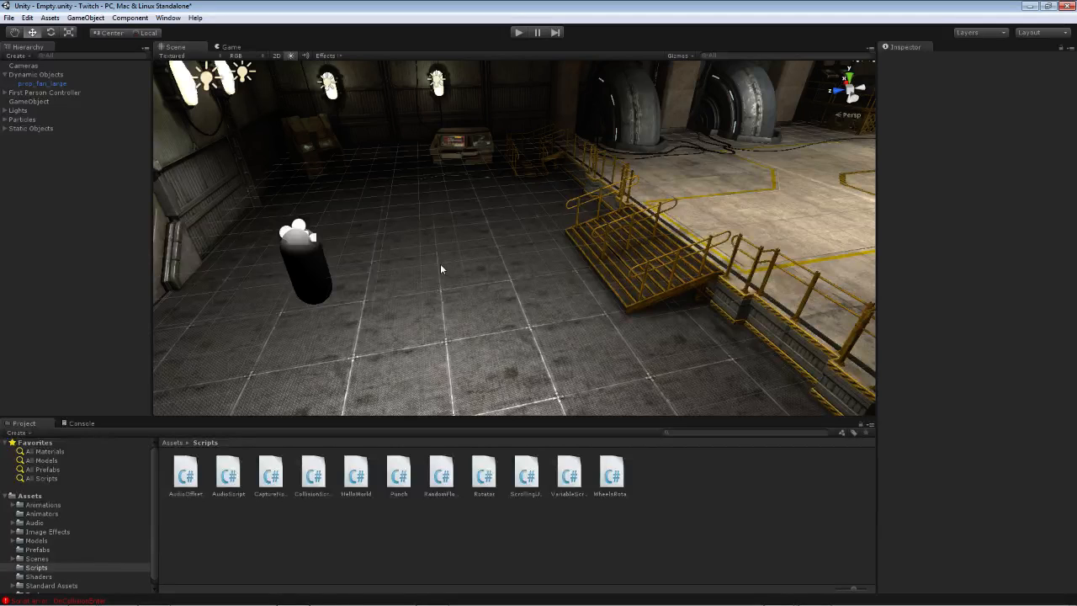
key(w)
right_drag(517, 232, 405, 206)
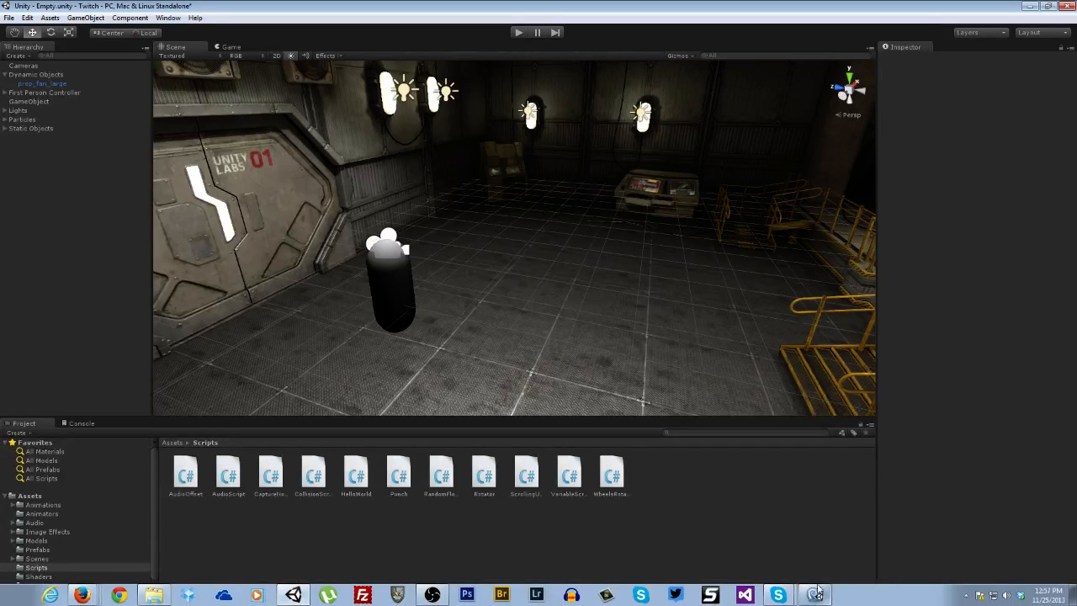
- Switch to MonoDevelop, delete the OnCollisionEnter method from CollisionScript, save the script, and return to Unity
click(814, 595)
drag(246, 238, 153, 184)
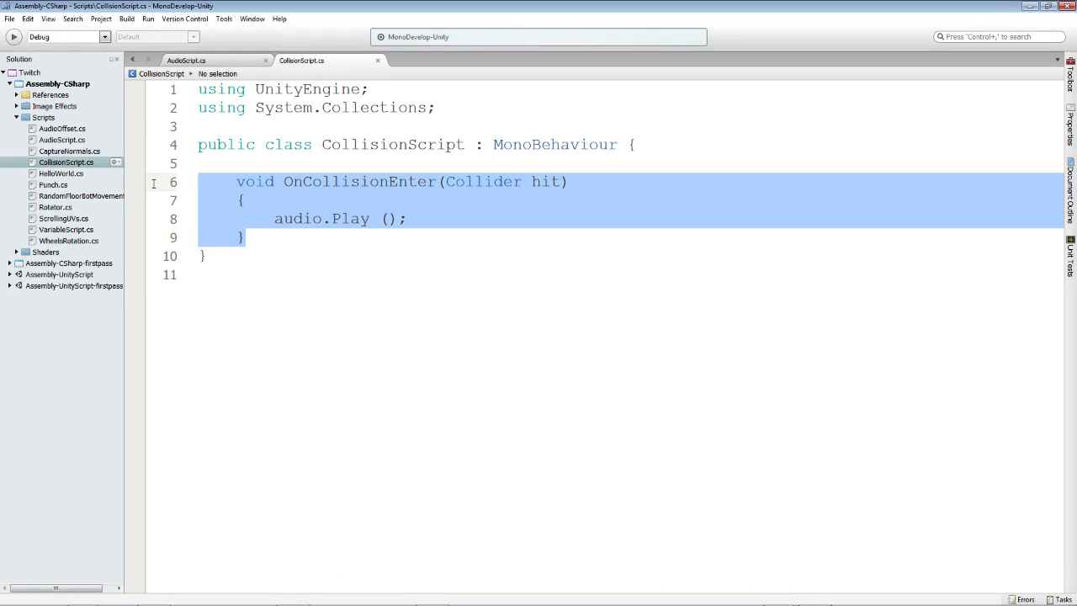
key(Delete)
key(ctrl+s)
click(1031, 7)
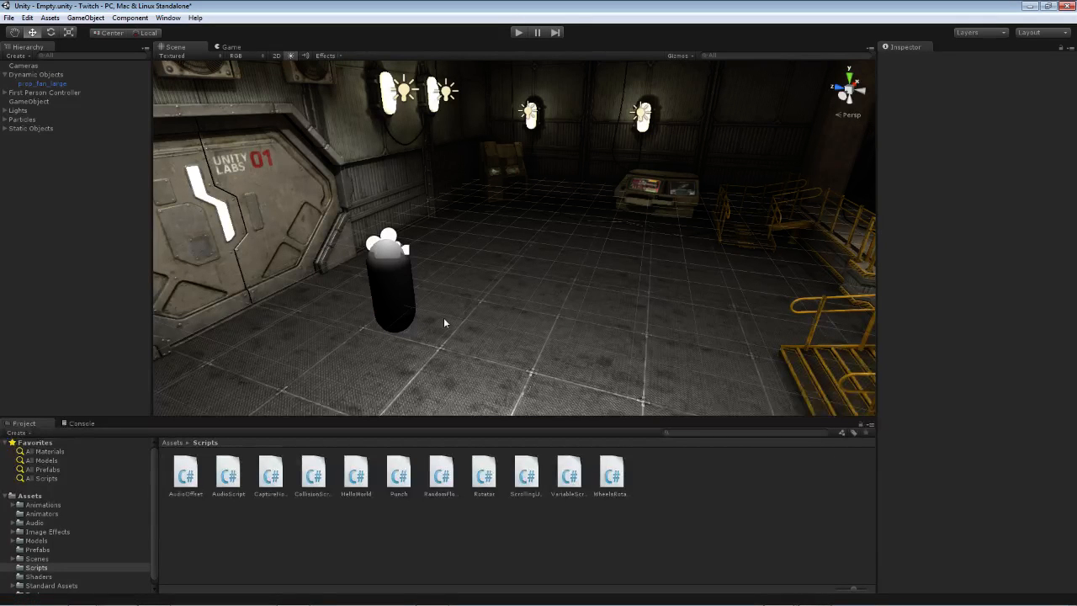
- Open AudioScript in a maximized MonoDevelop window and declare public AudioClip newClip; above the Update method
right_drag(540, 304, 472, 245)
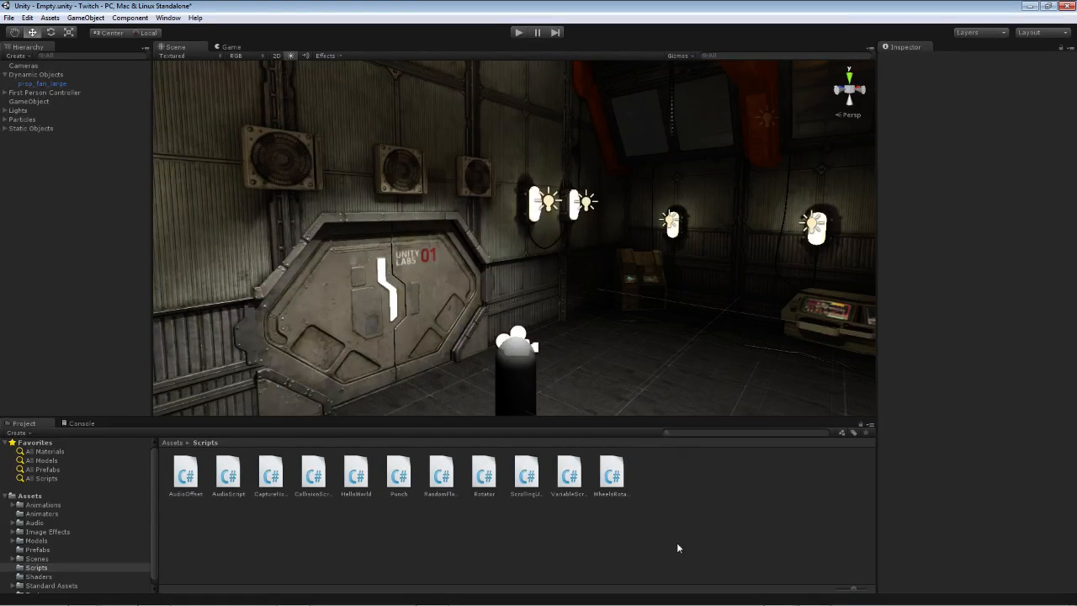
double_click(225, 476)
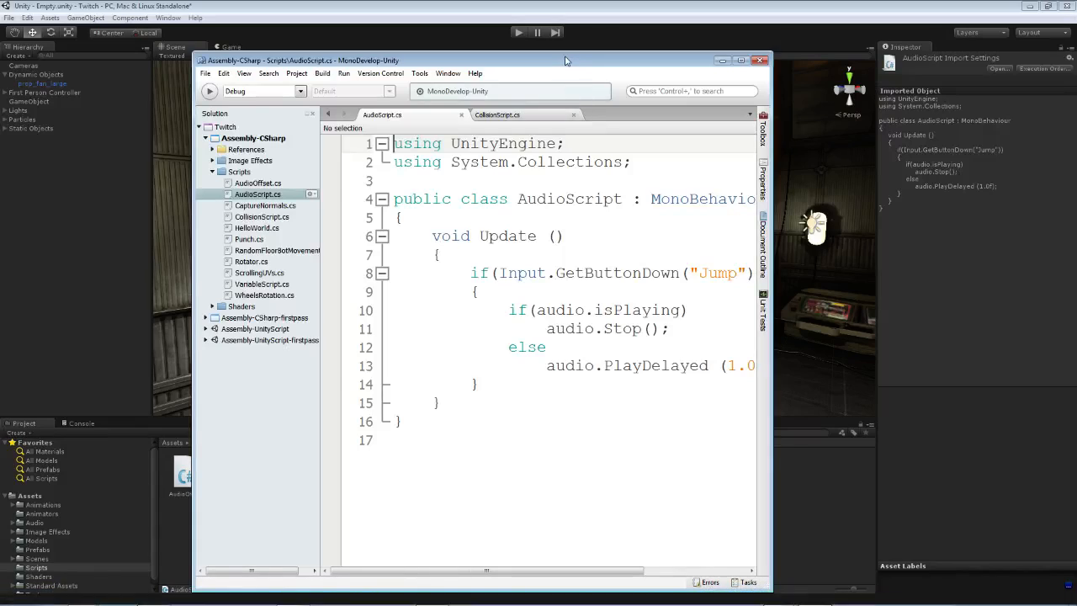
double_click(567, 60)
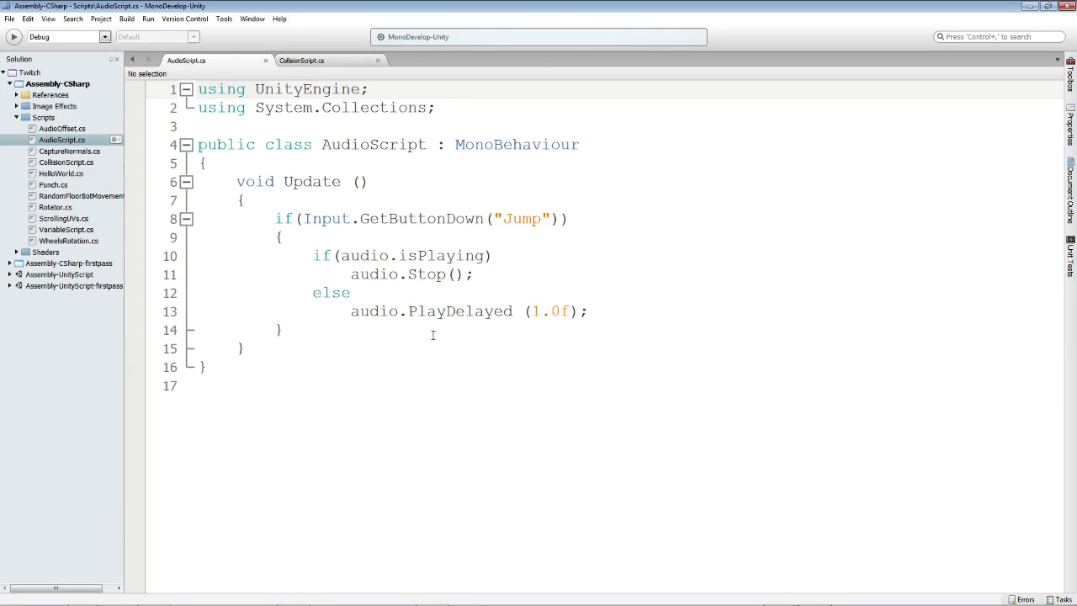
click(256, 162)
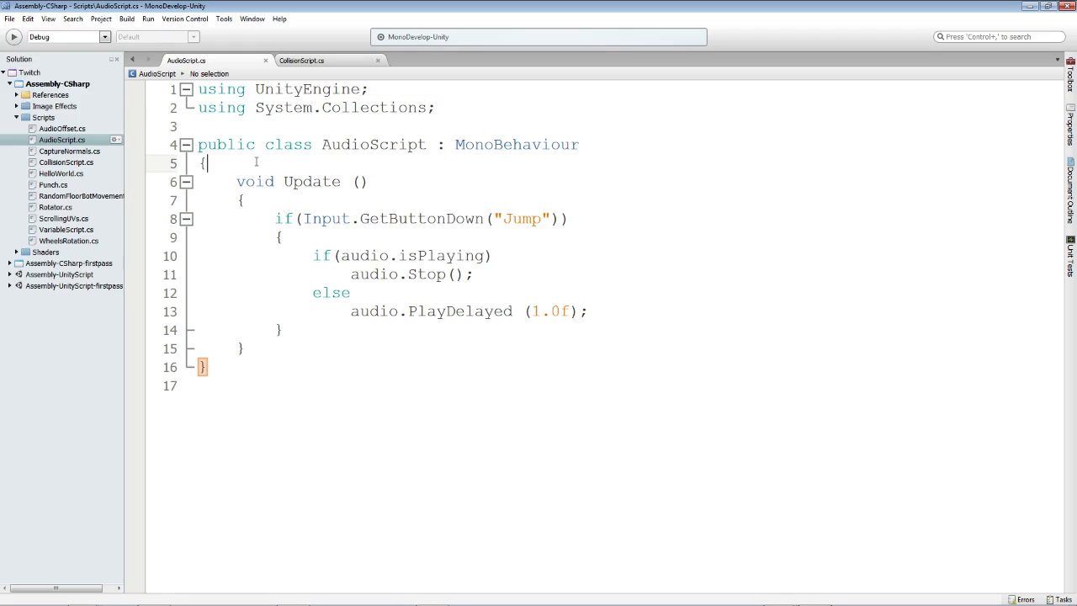
key(Return)
key(Return)
key(Up)
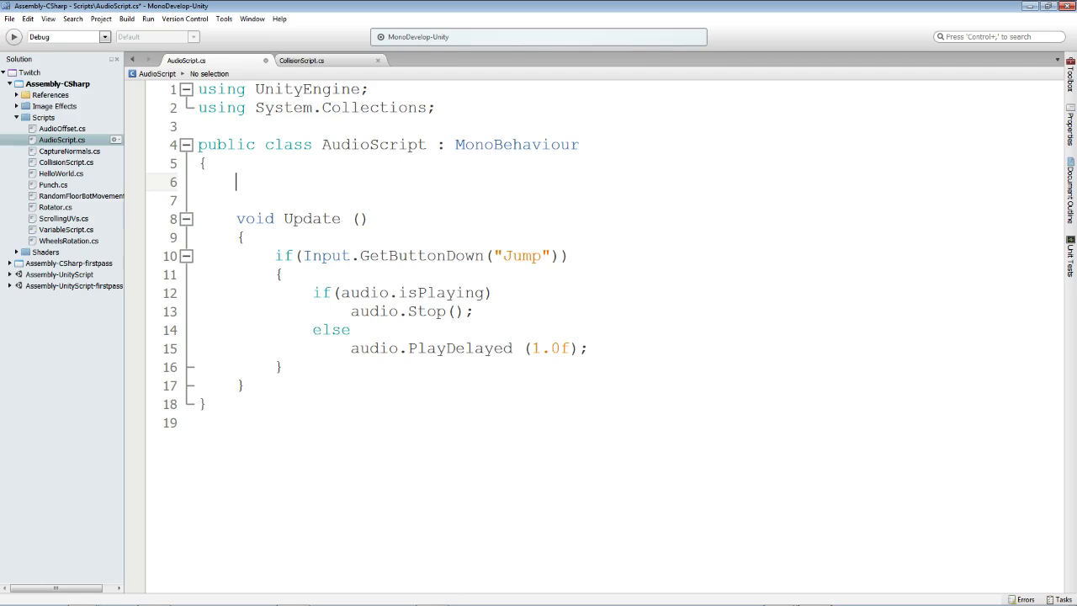
text(public Audio)
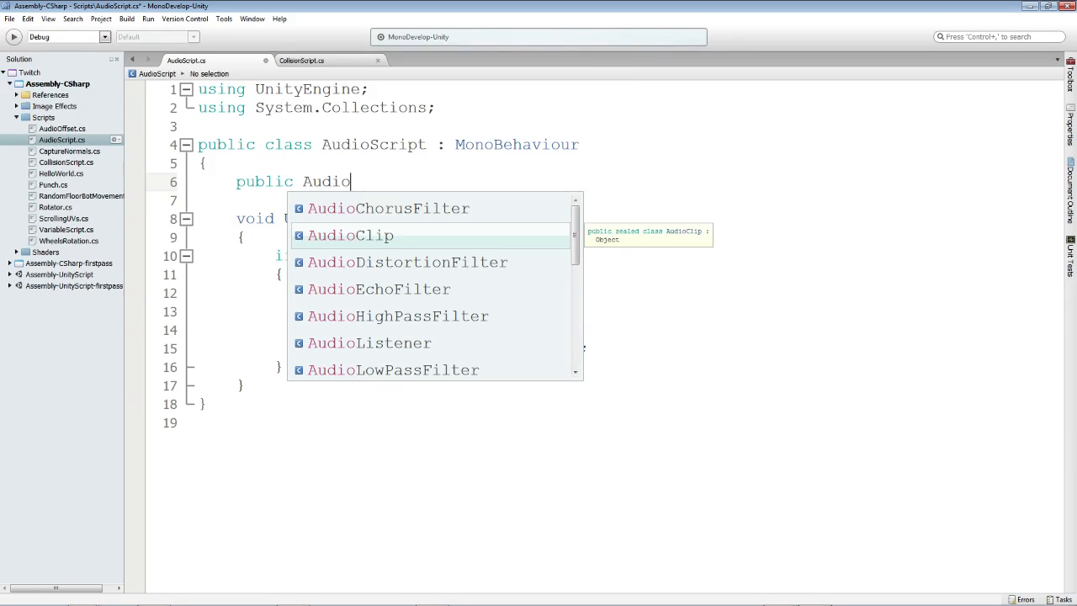
key(Return)
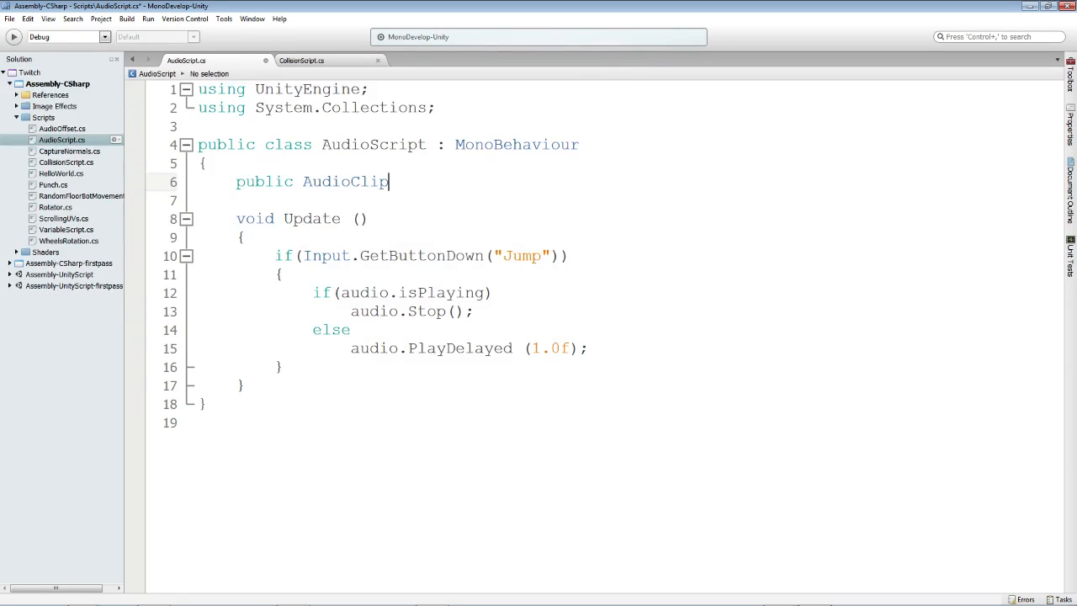
text(newClip;)
- Replace the play and stop logic inside the Jump condition with audio.clip = newClip; and save the script
drag(312, 292, 593, 348)
key(Delete)
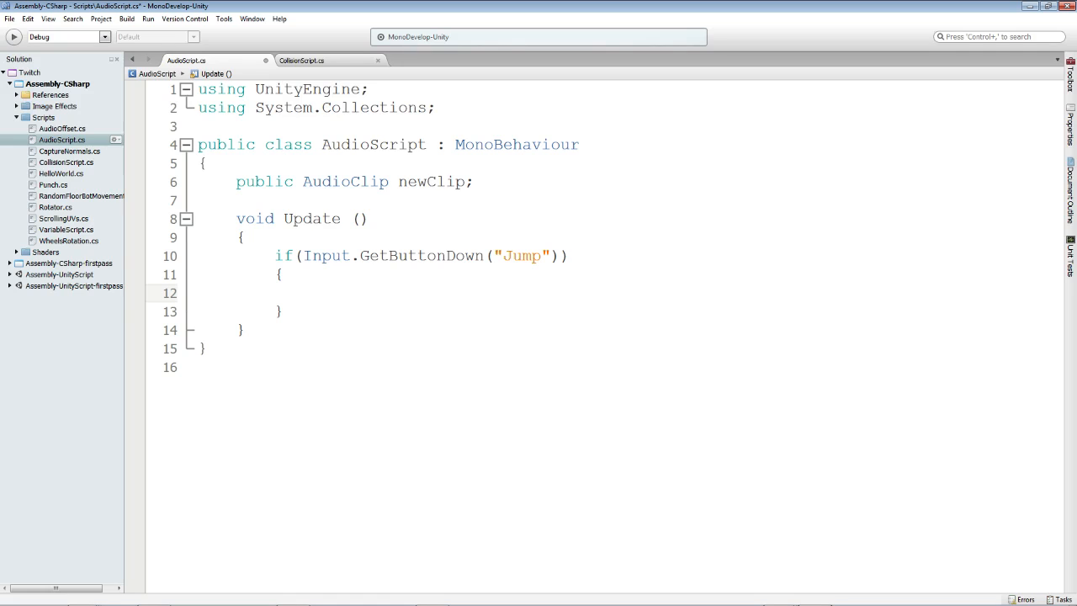
text(audio)
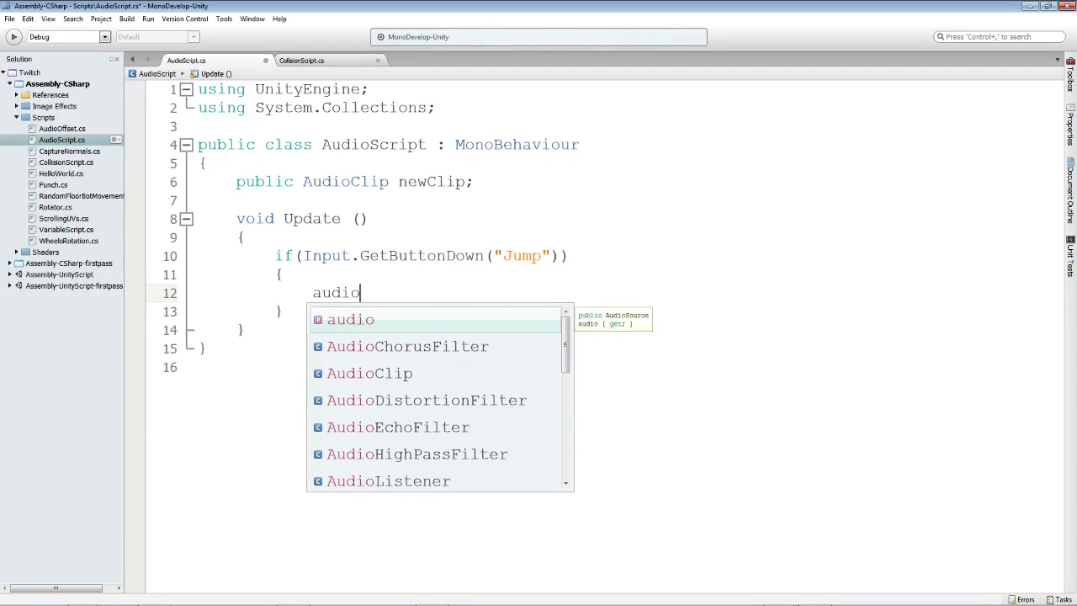
text(.clip = newClip;)
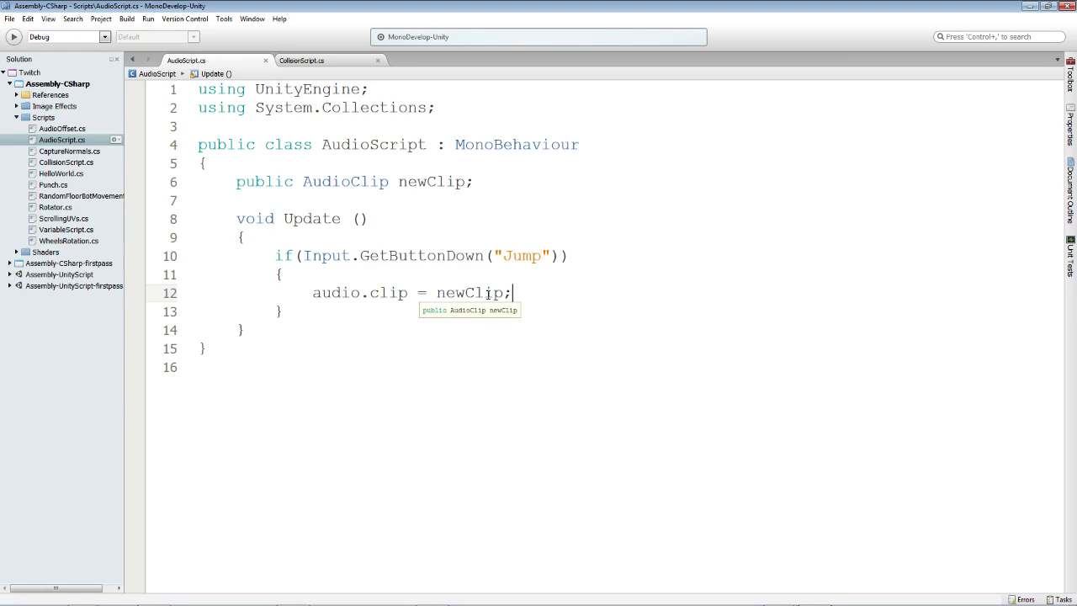
- Return to Unity, turn off 3D Sound for the explosion clip, and assign the clip to New Clip on GameObject's AudioScript
click(1030, 6)
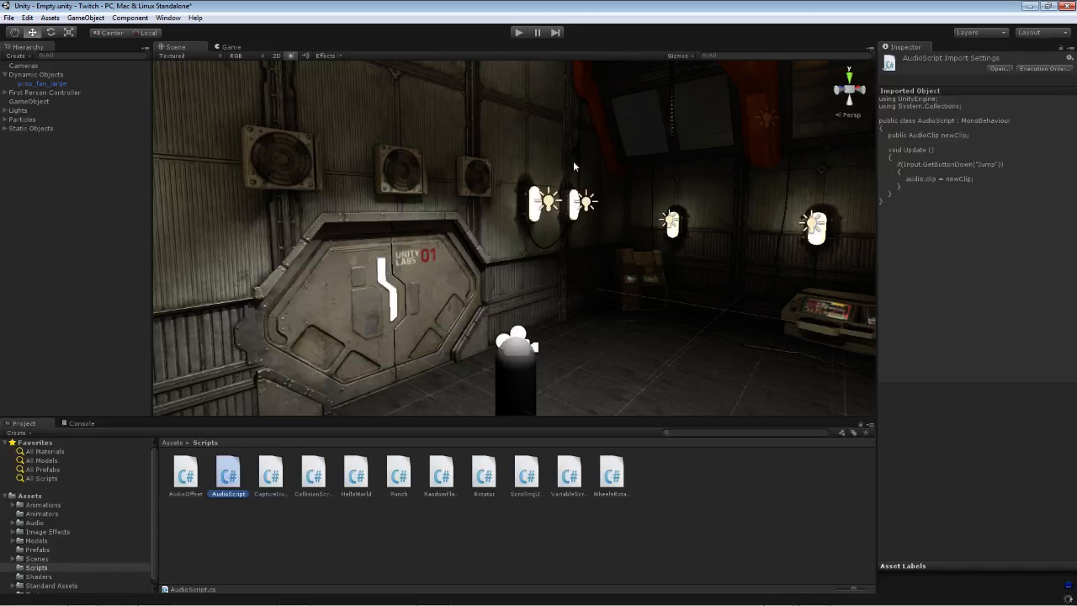
click(30, 102)
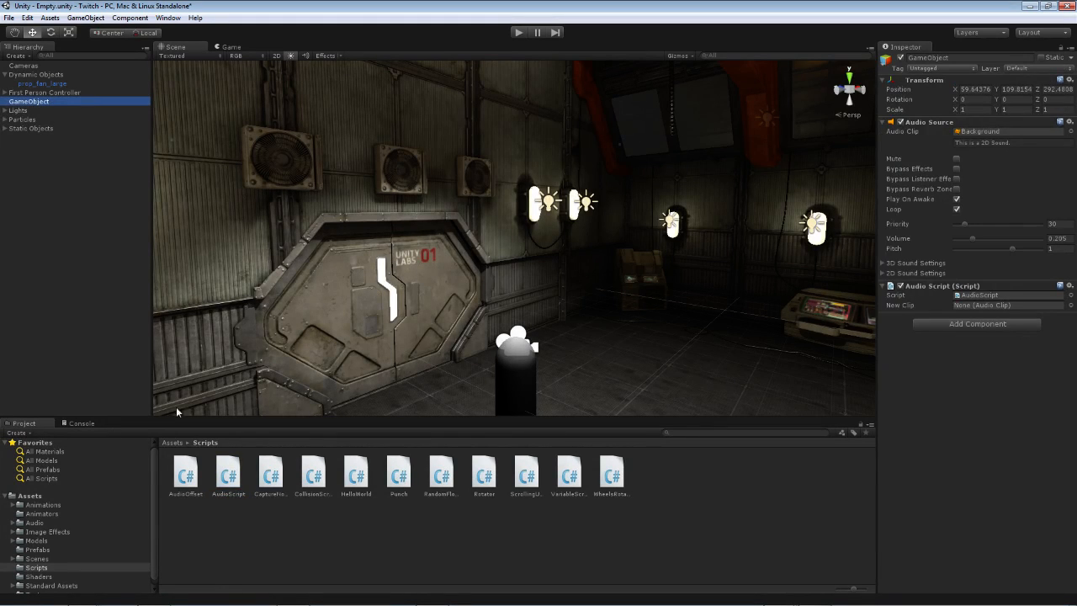
click(37, 526)
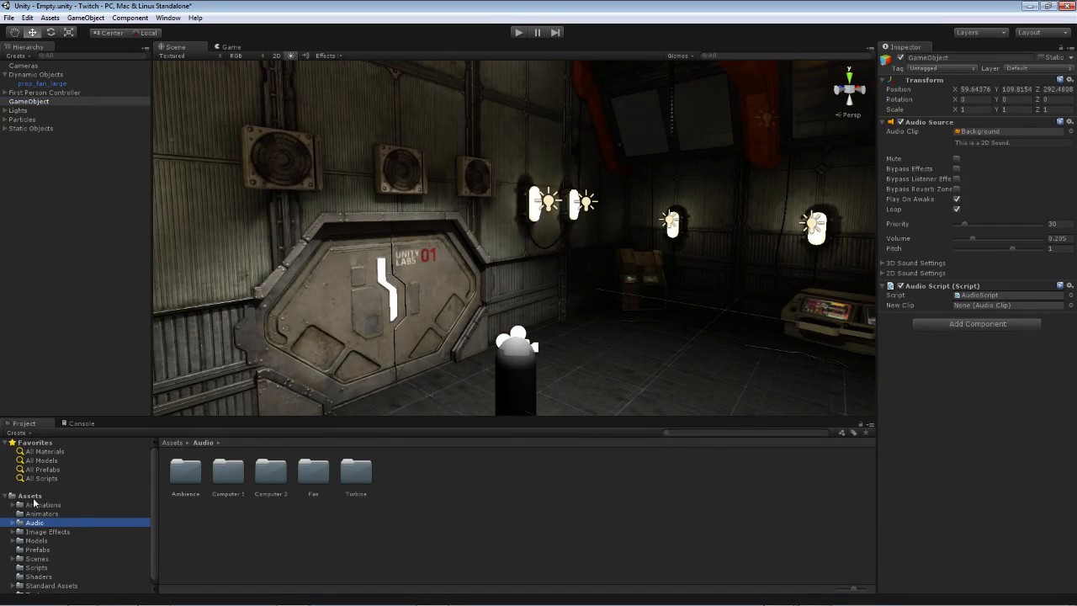
click(35, 497)
click(697, 474)
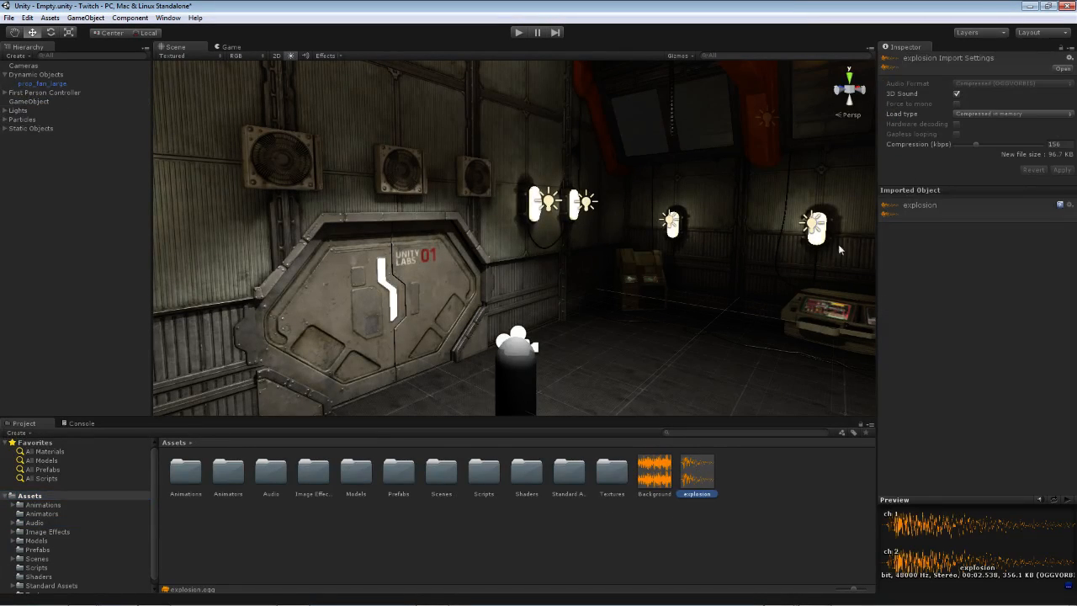
click(1063, 170)
click(41, 102)
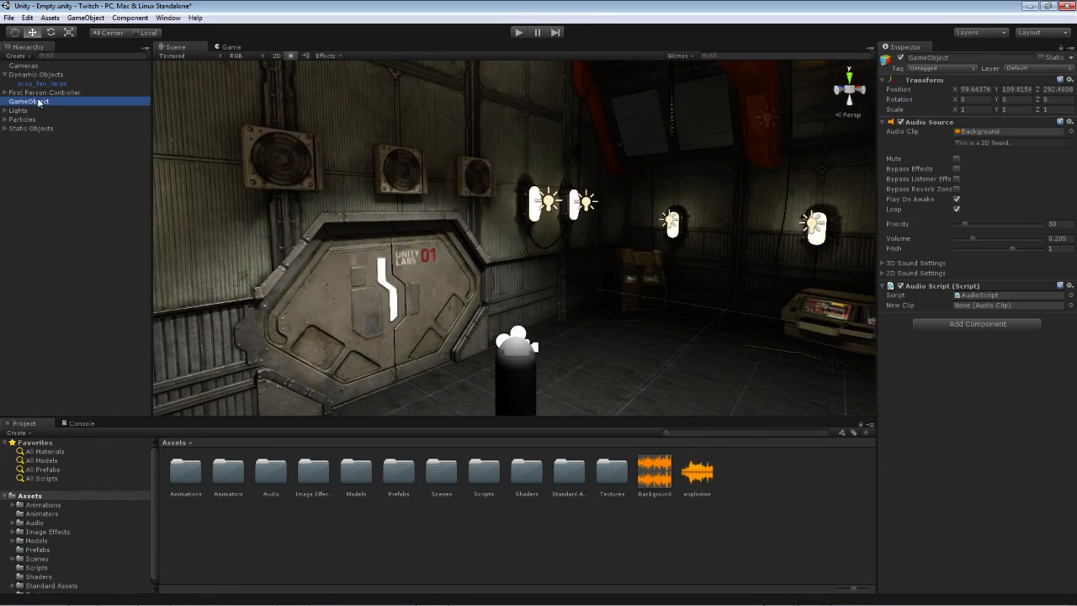
drag(698, 478, 972, 305)
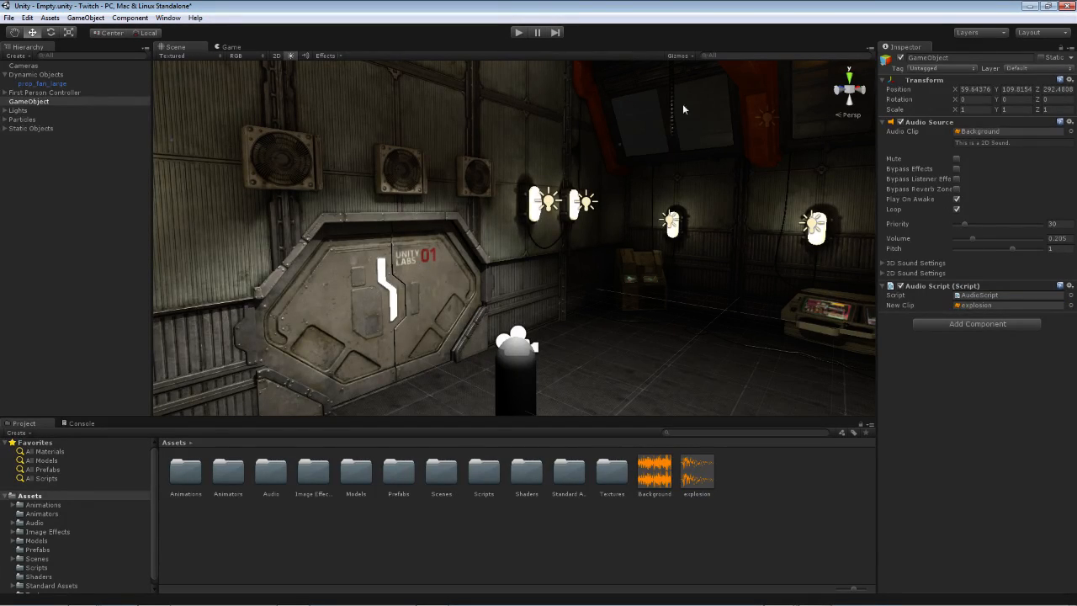
- Play-test swapping the background clip for the explosion with Jump, and exit play mode
click(519, 34)
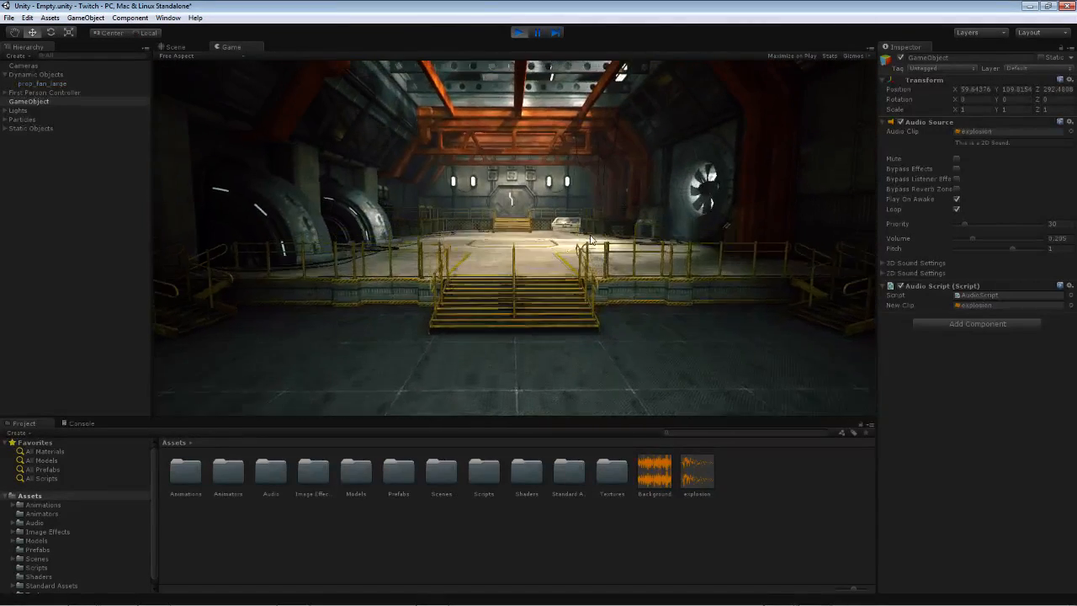
key(w)
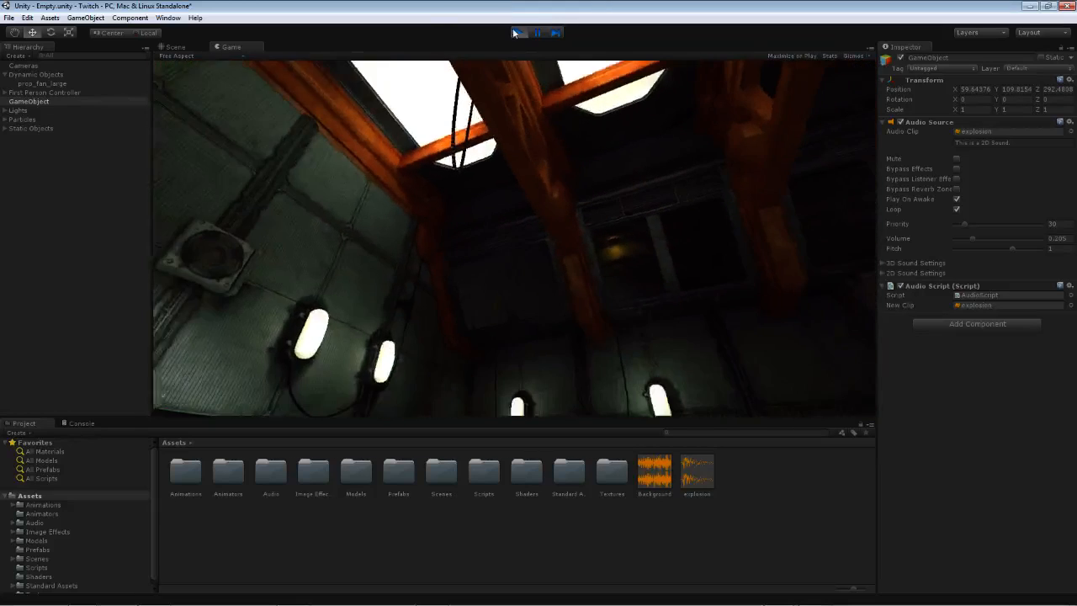
click(517, 32)
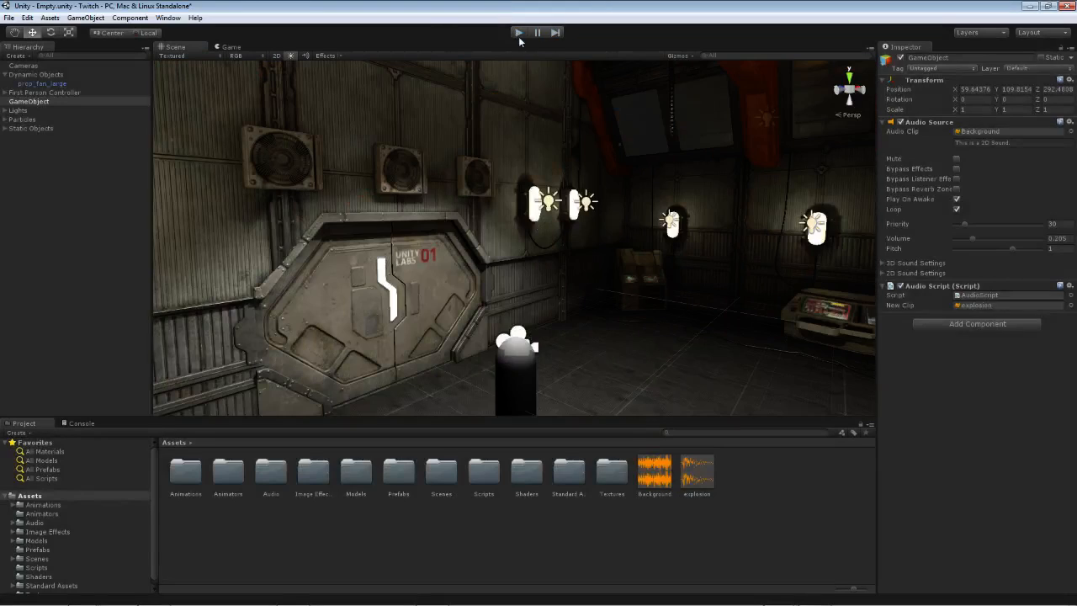
- Check the explosion clip's import settings, open the clip to preview it, close the preview, and reselect the GameObject holding AudioScript
click(691, 467)
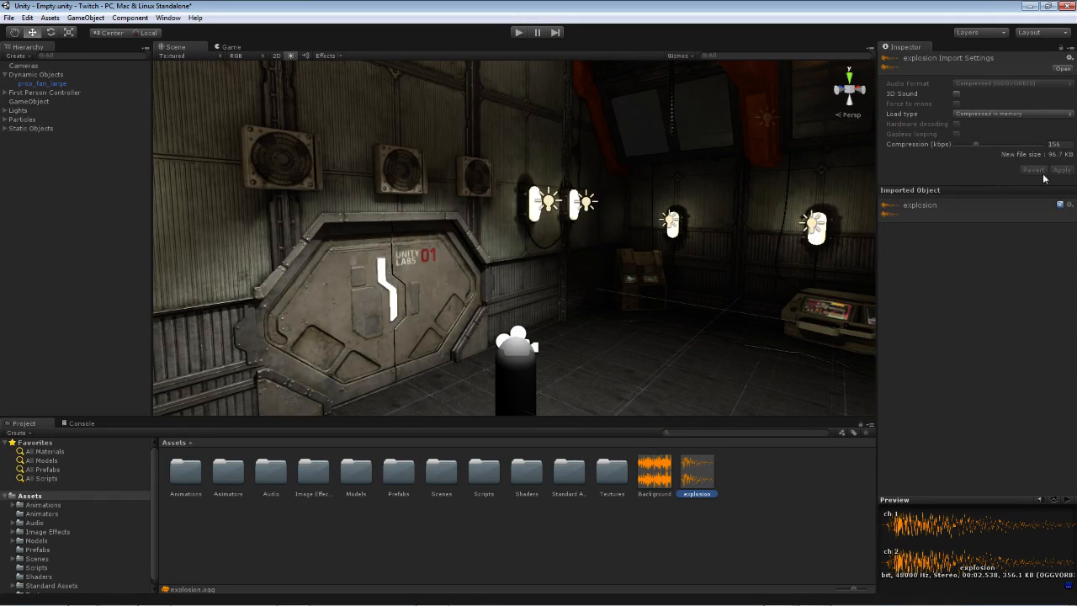
double_click(696, 472)
click(1067, 7)
click(29, 102)
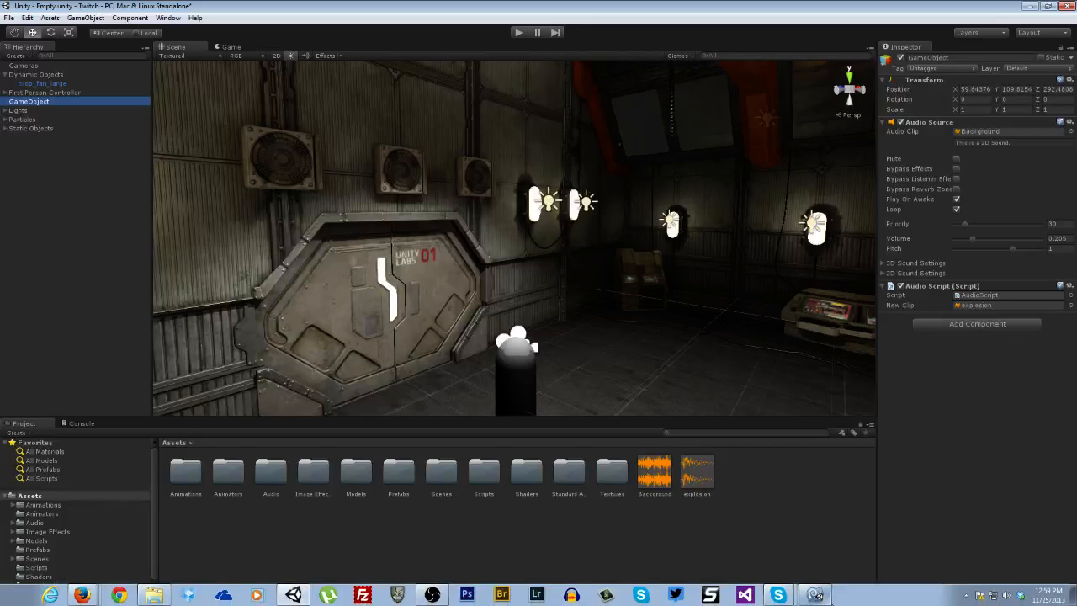
- Switch to AudioScript in MonoDevelop and add audio.Play (); below the audio.clip = newClip; line
click(815, 595)
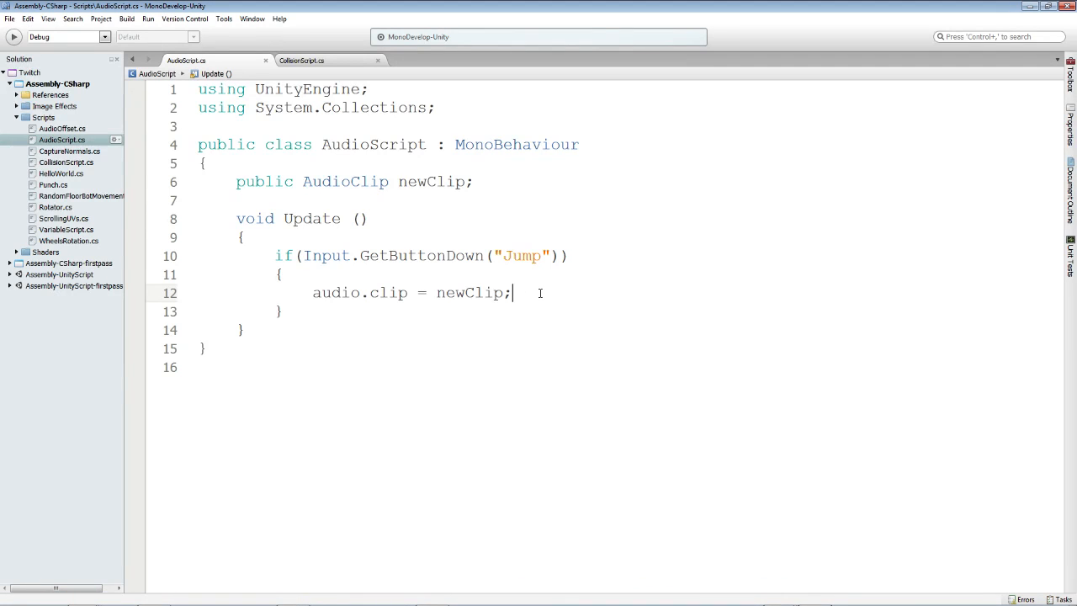
key(Return)
text(audio.Play ();)
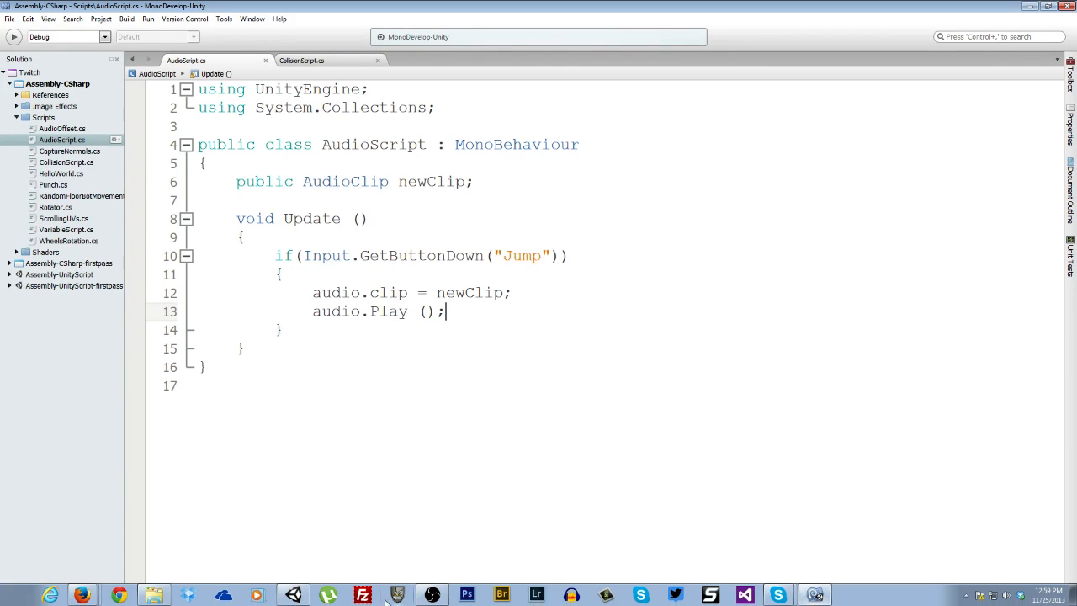
- Return to Unity, play-test the swapped explosion clip while walking forward, and exit play mode
click(301, 598)
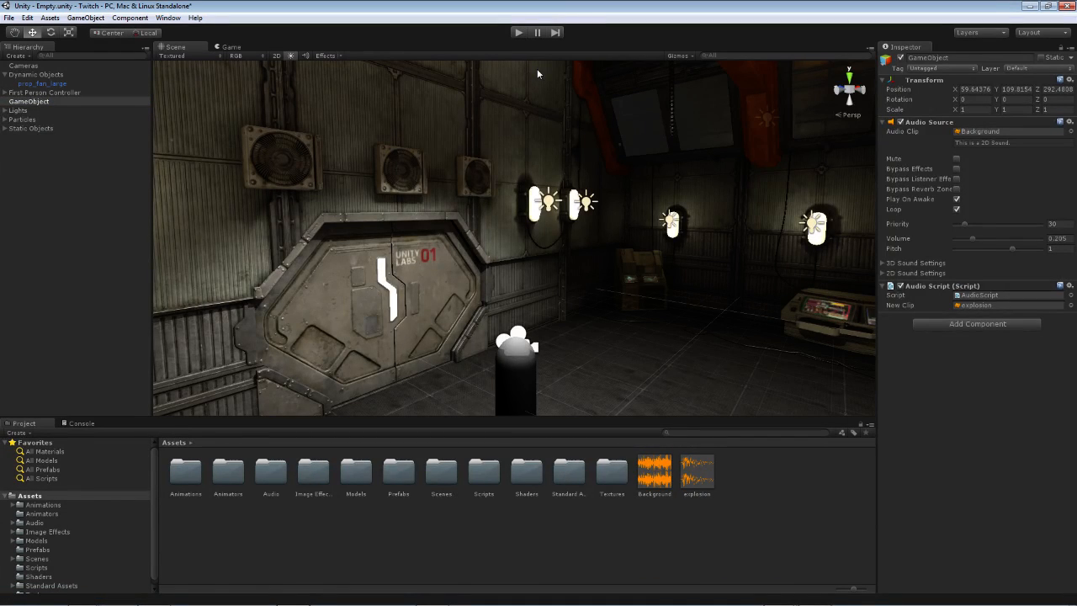
click(519, 33)
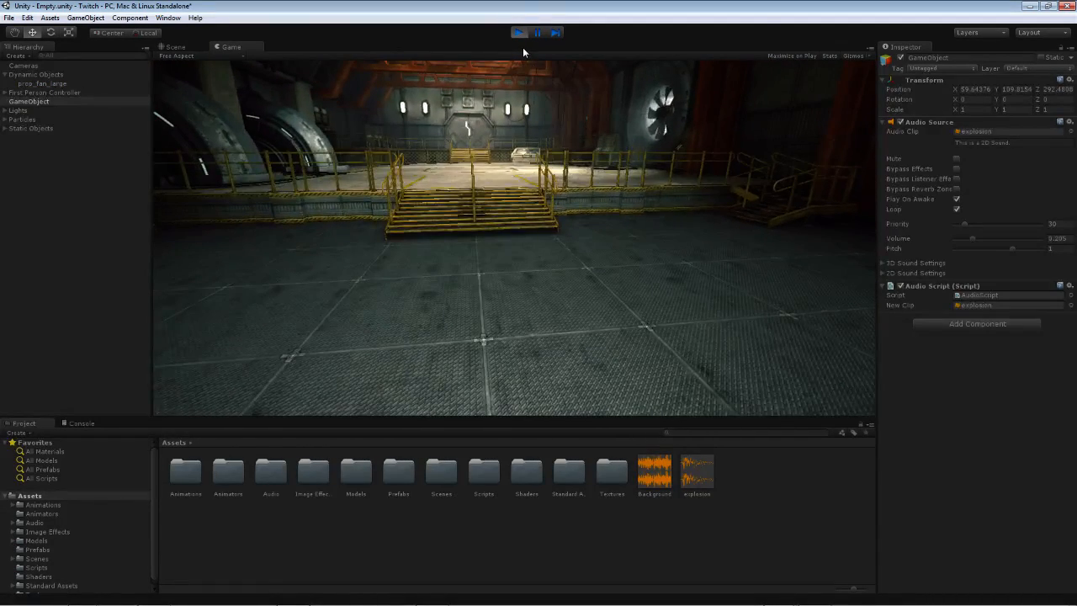
key(w)
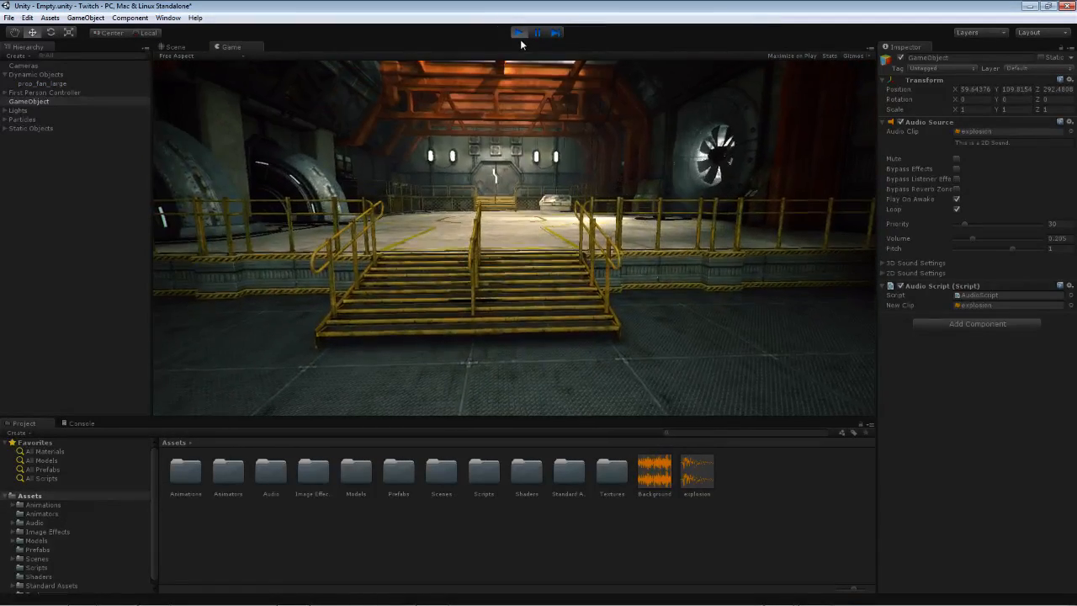
click(518, 33)
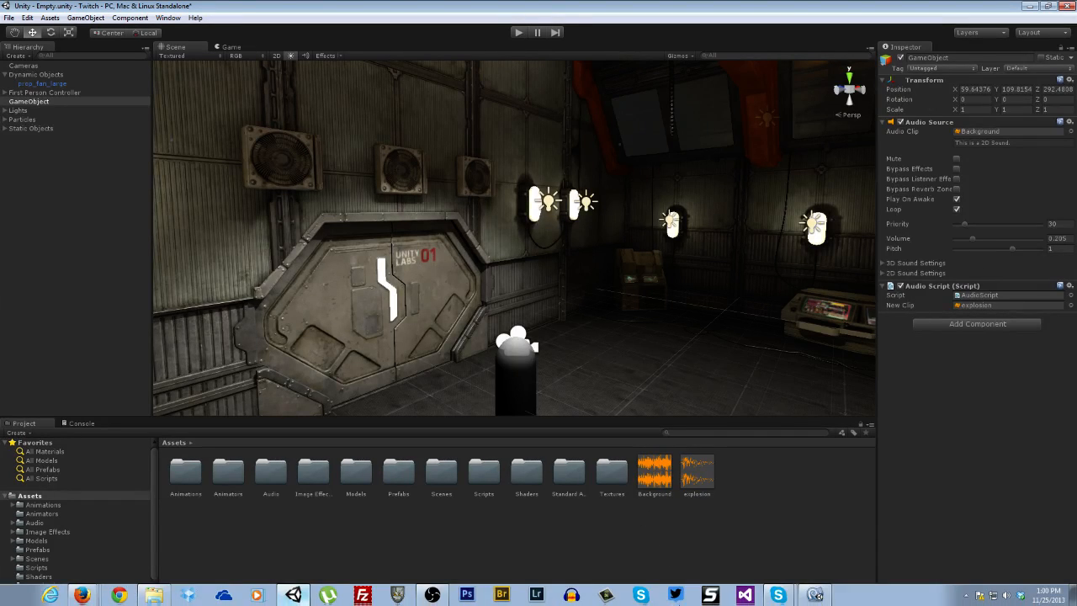
- Review the clip assignment and audio.Play (); lines of AudioScript in MonoDevelop by highlighting each one
click(815, 595)
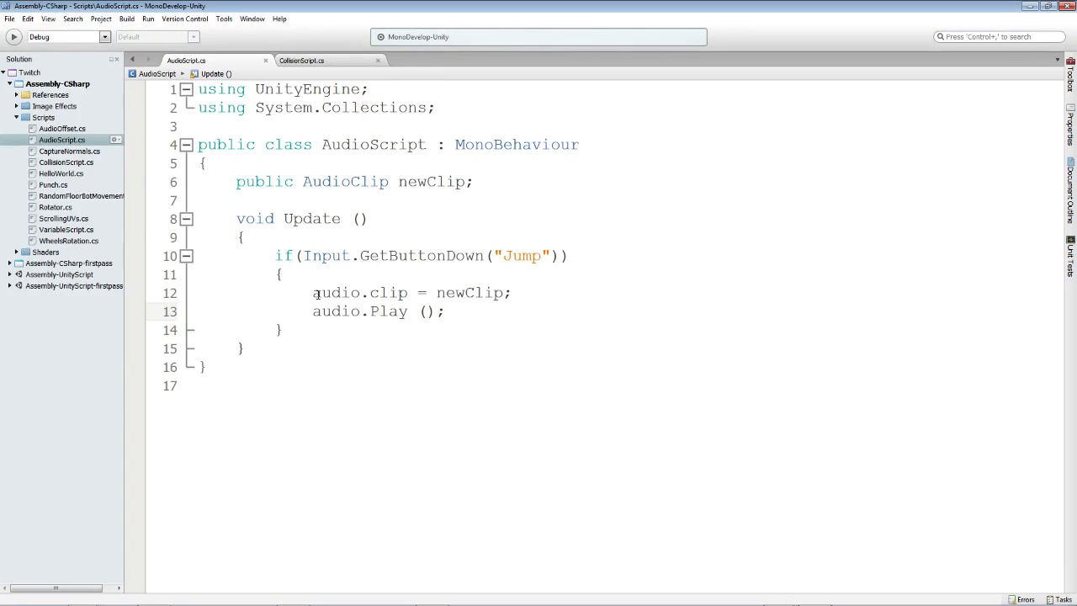
drag(314, 293, 511, 293)
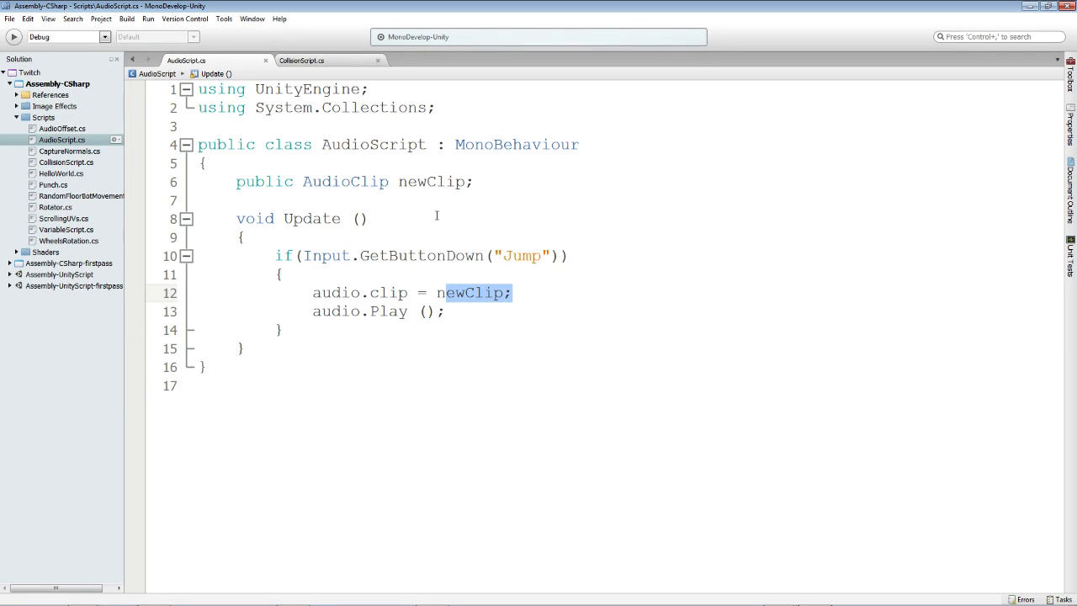
drag(312, 311, 482, 317)
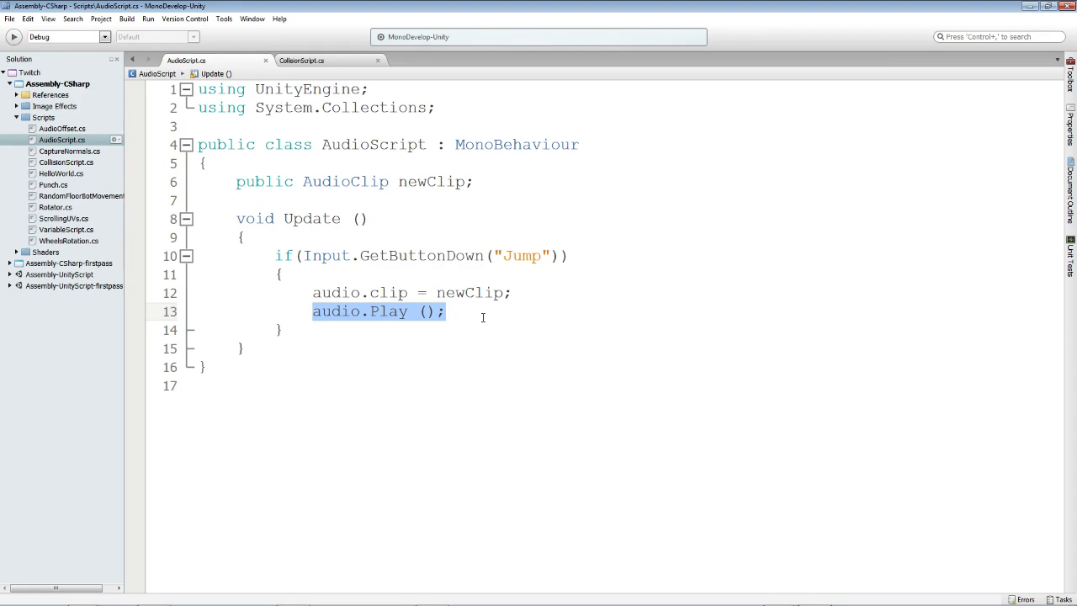
key(alt+Tab)
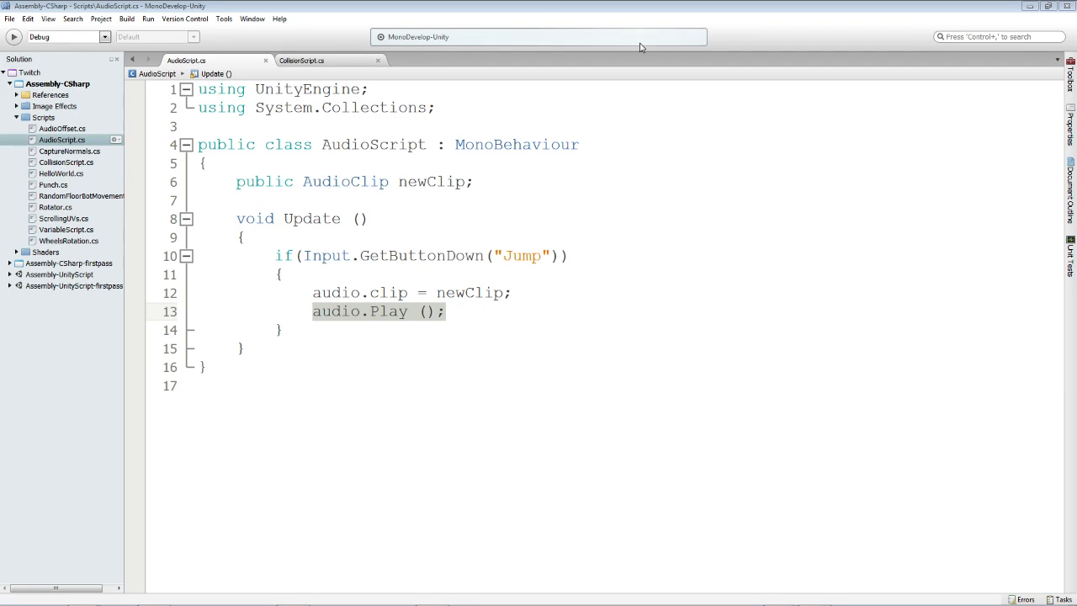
mouse_move(815, 595)
- Back in Unity, create an empty game object and move it to about X 5.53, Y 2.28 near the round hangar machinery
click(293, 595)
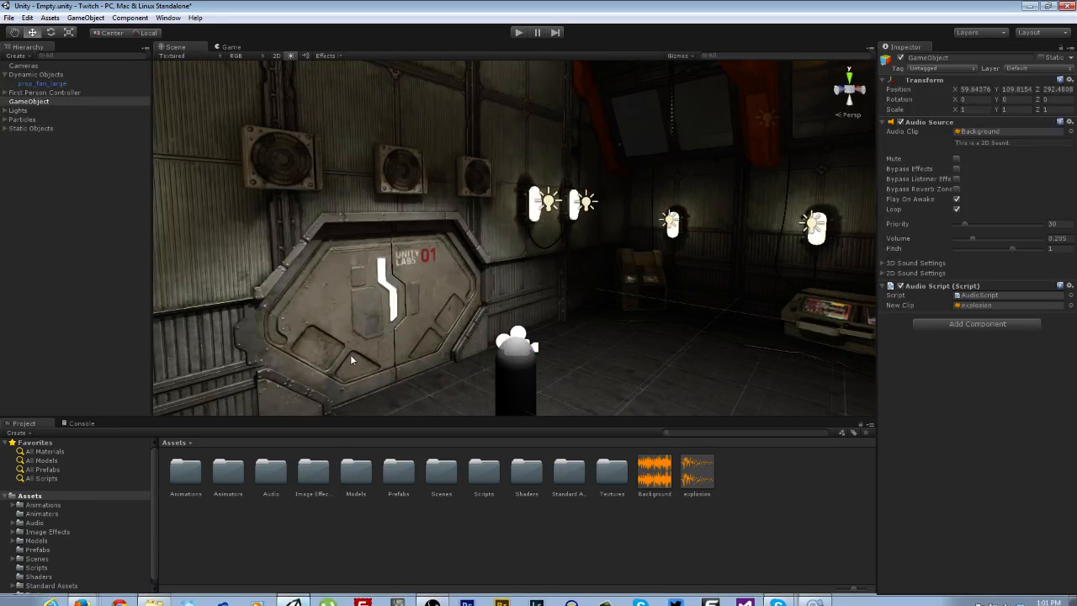
scroll(349, 310, down, 5)
right_drag(349, 310, 561, 276)
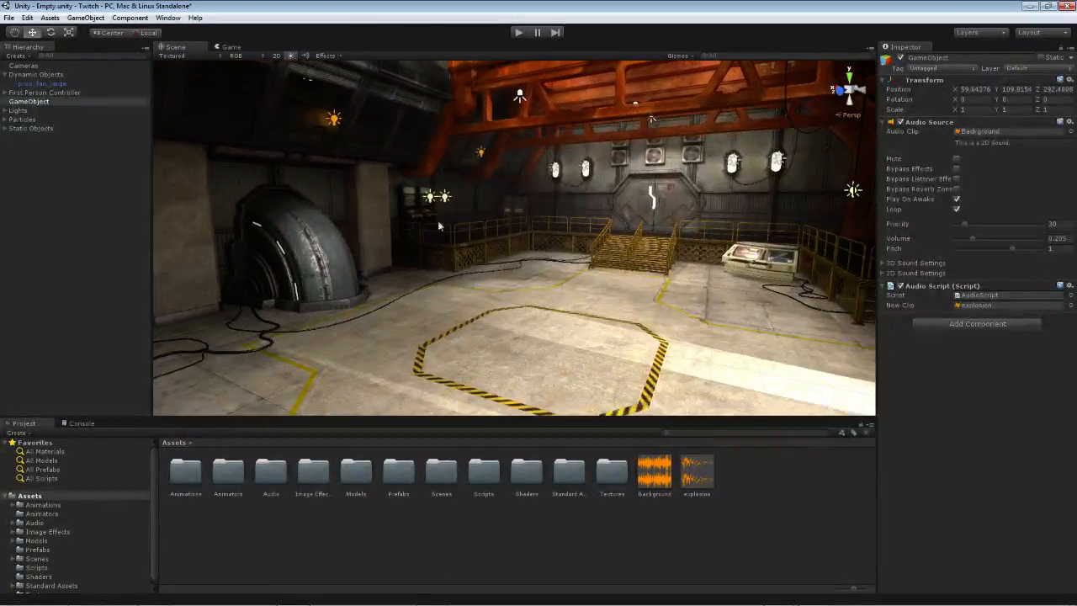
right_drag(294, 178, 215, 131)
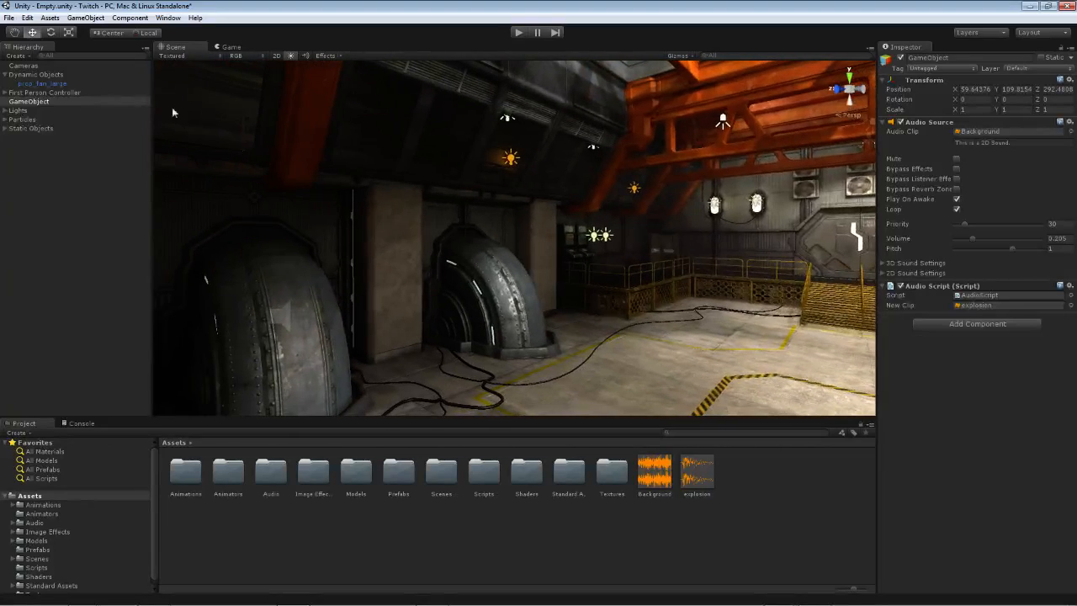
click(85, 17)
click(96, 26)
key(f)
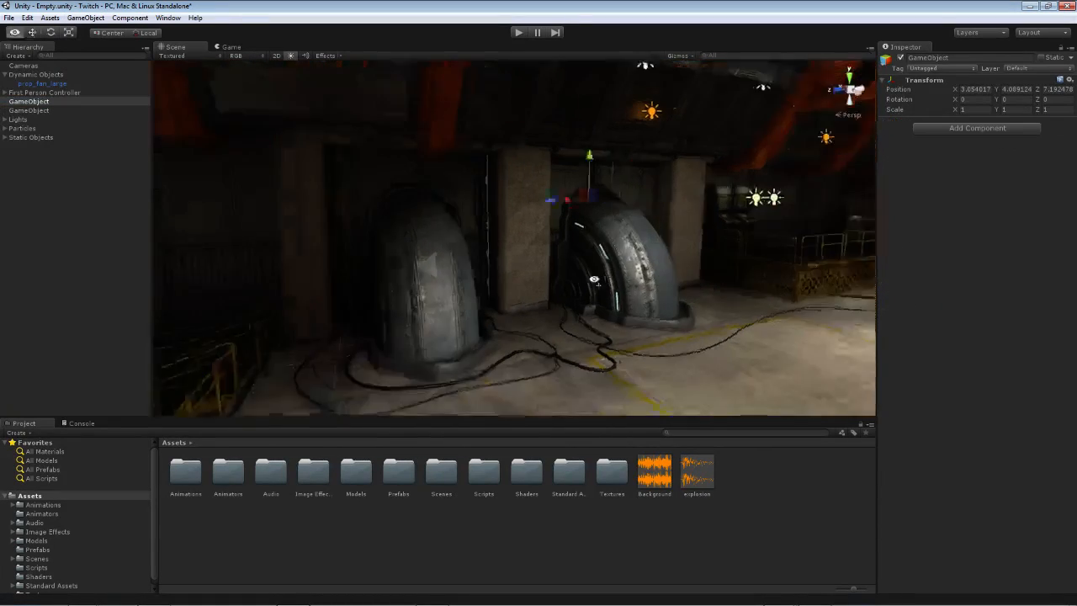
right_drag(423, 220, 382, 214)
drag(421, 155, 424, 290)
drag(464, 320, 633, 308)
alt+drag(420, 285, 640, 246)
- Add an Audio Reverb Zone component to the new game object and move the object to about X 7.72
click(980, 129)
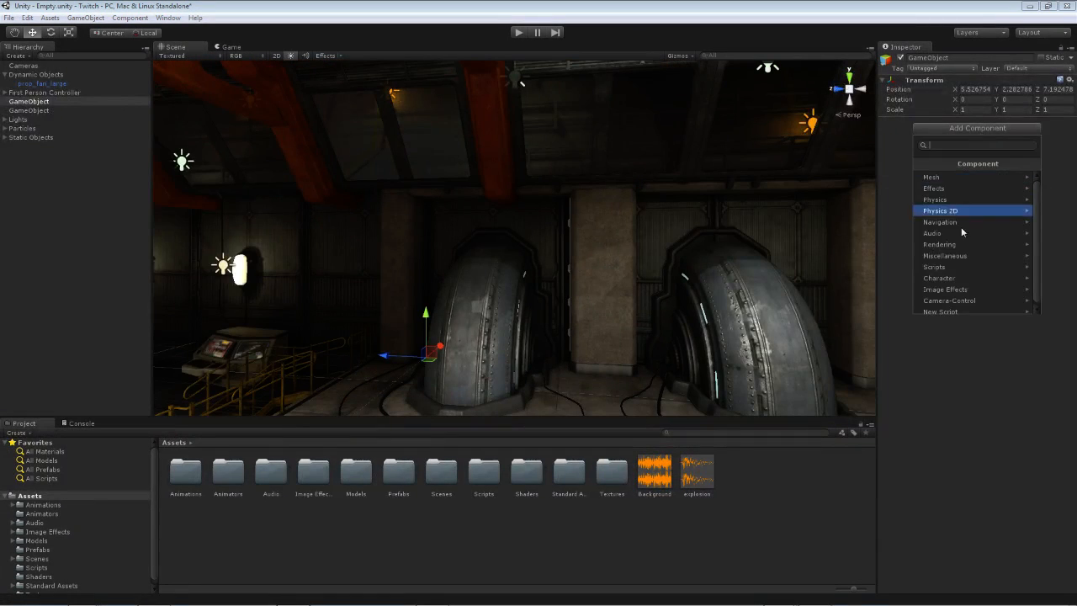
click(948, 234)
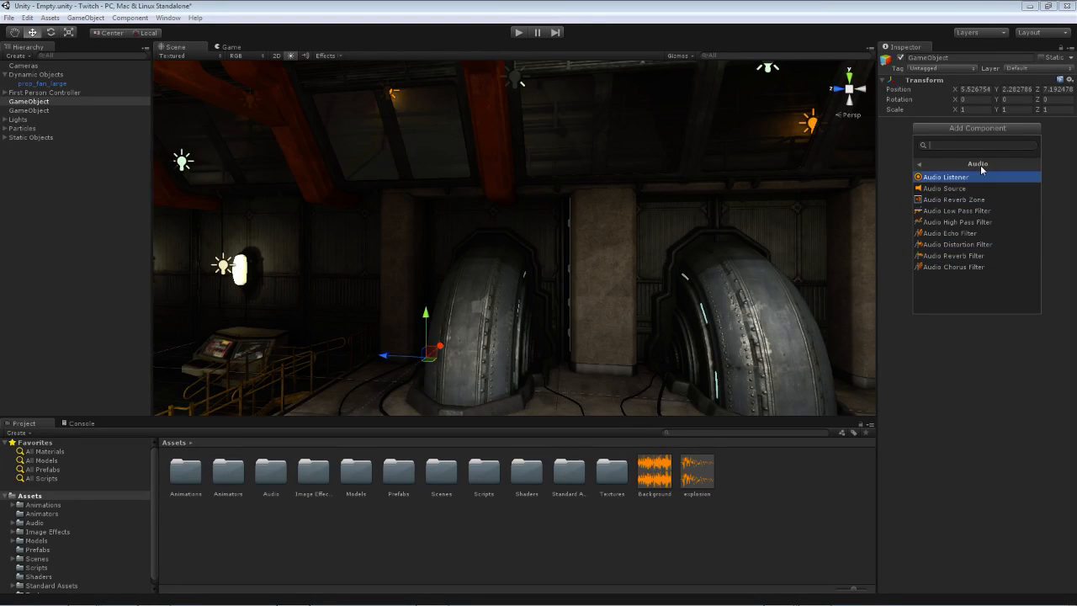
click(978, 201)
right_drag(488, 308, 414, 307)
drag(501, 247, 546, 242)
right_drag(546, 241, 796, 325)
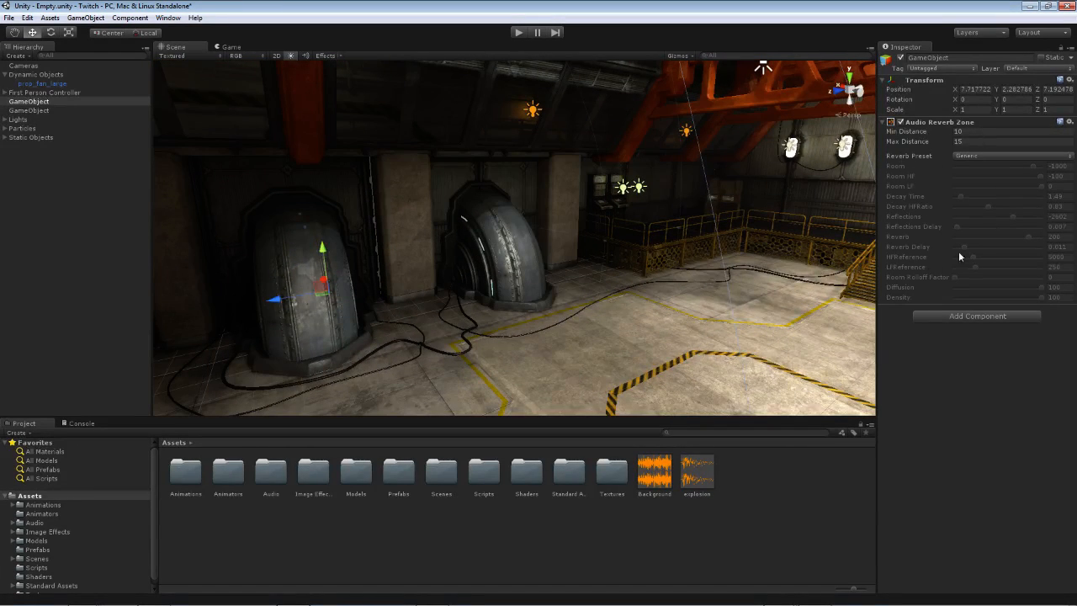
- Try the PaddedCell and Livingroom reverb presets on the Audio Reverb Zone, and return to Generic
click(992, 157)
click(989, 195)
click(989, 158)
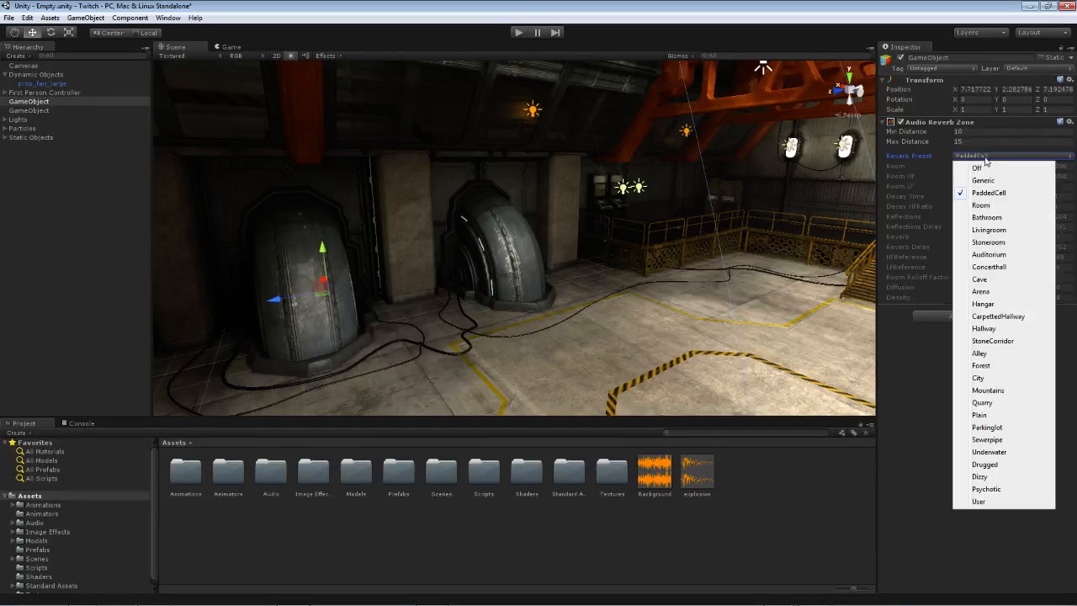
click(989, 231)
click(986, 159)
click(983, 180)
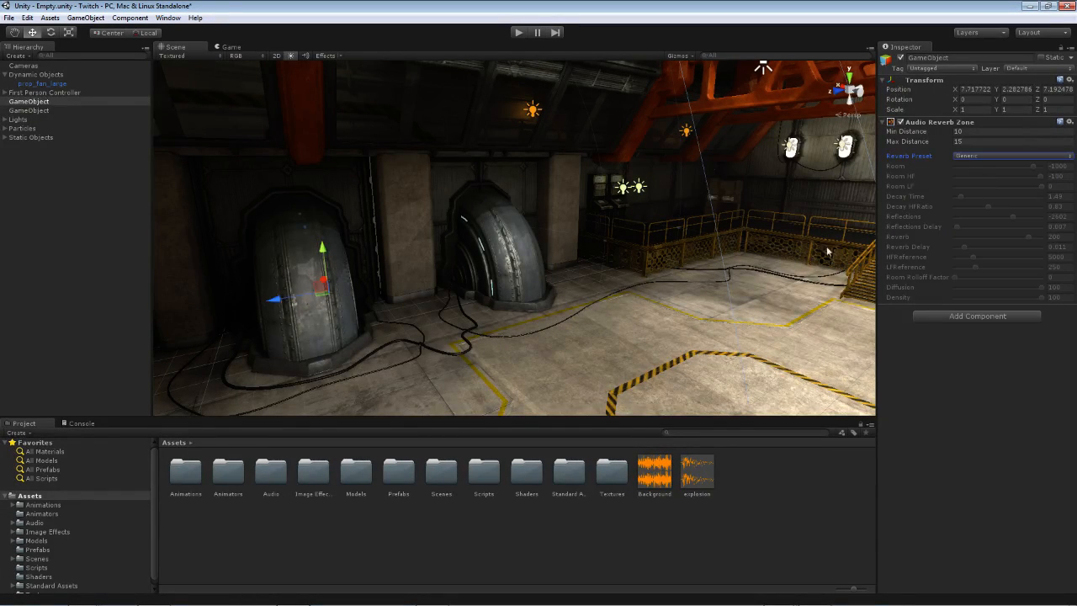
- Inspect the reverb zone's extent in the scene, play-test walking into it up the stairs, and exit play mode
alt+drag(717, 245, 555, 239)
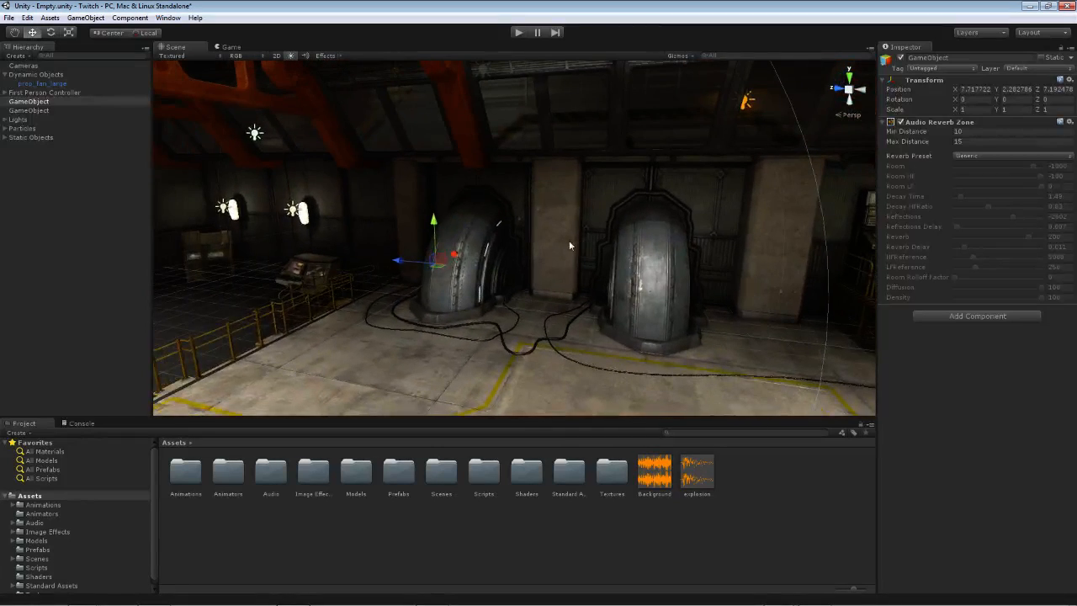
key(alt)
right_drag(472, 248, 602, 232)
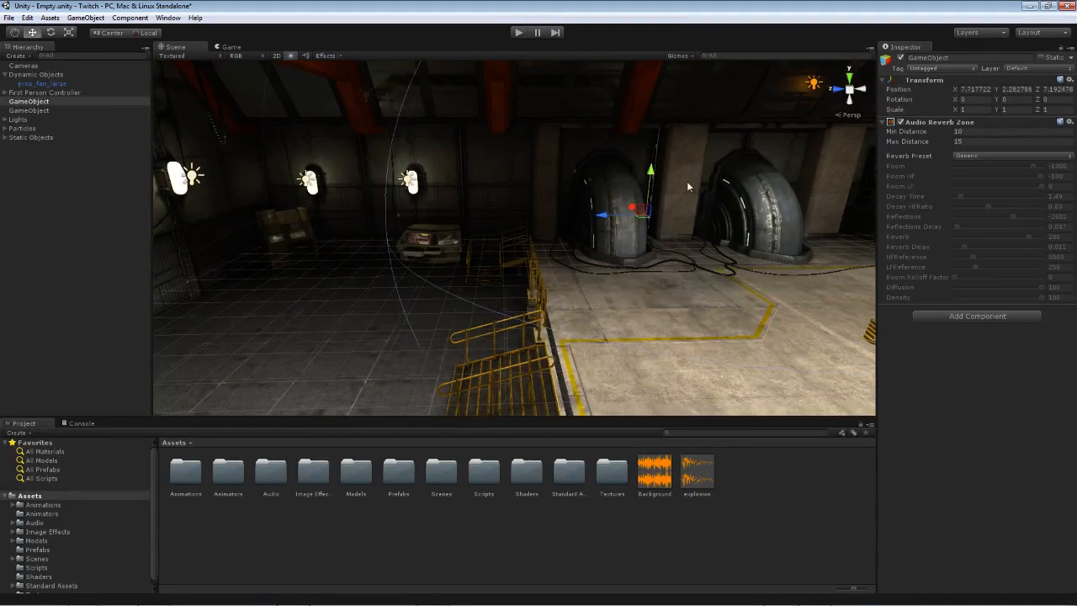
right_drag(511, 184, 467, 175)
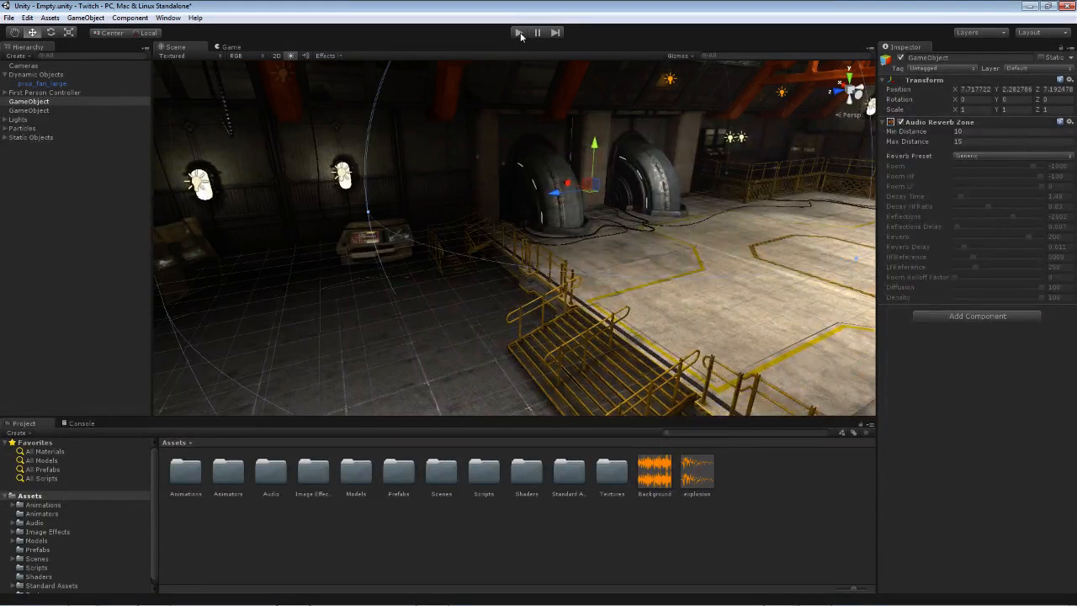
click(520, 32)
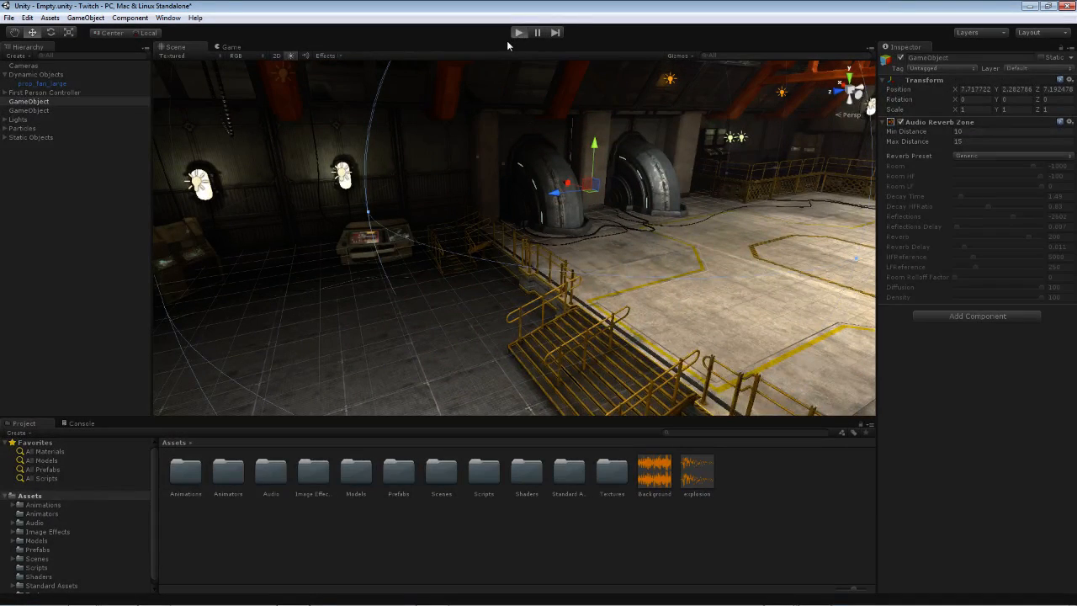
key(w)
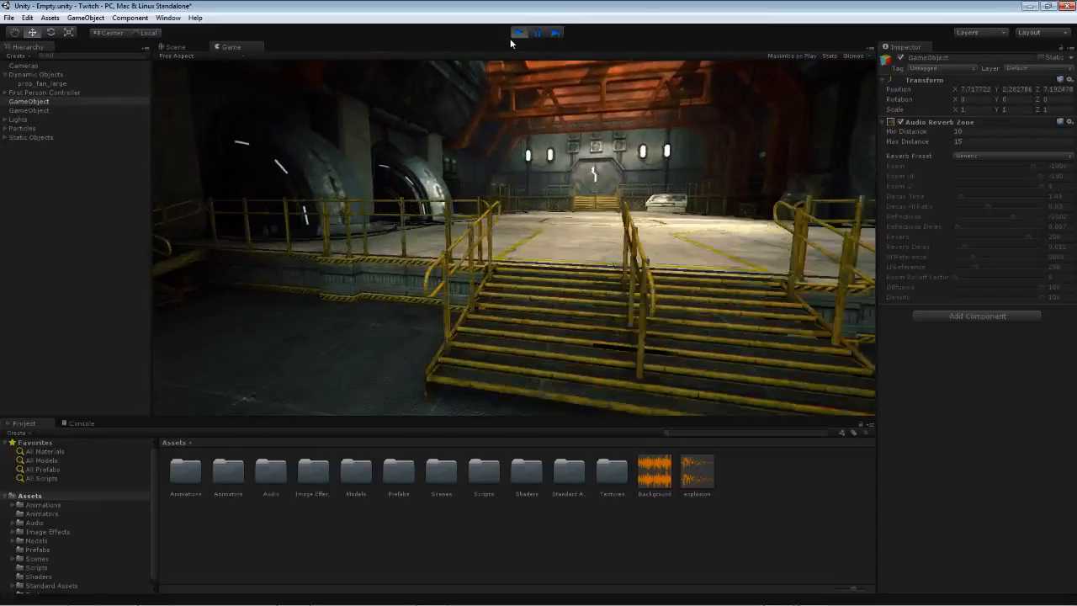
key(w)
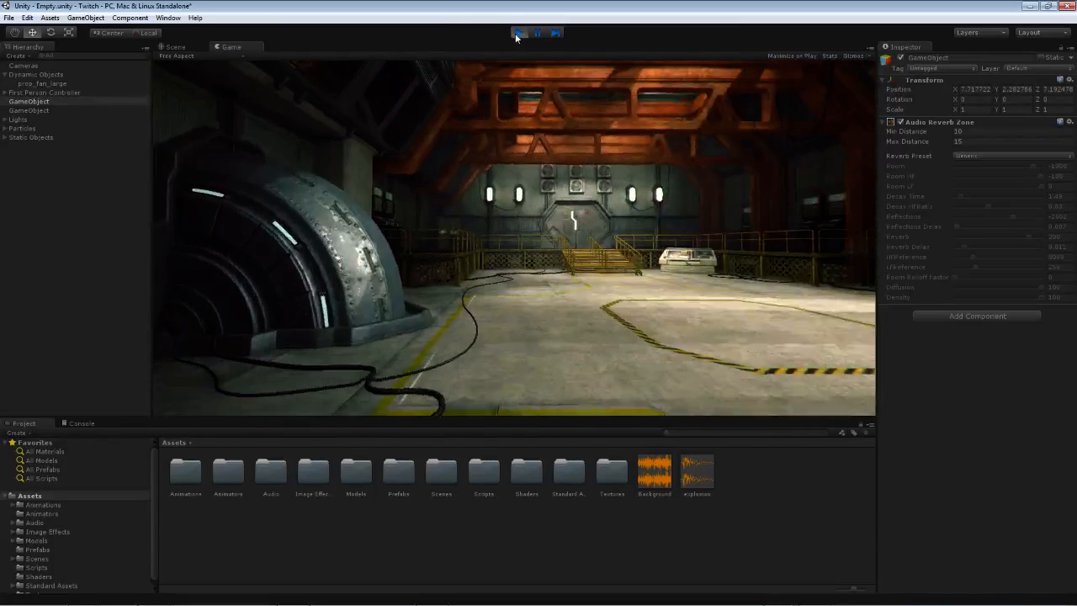
click(517, 32)
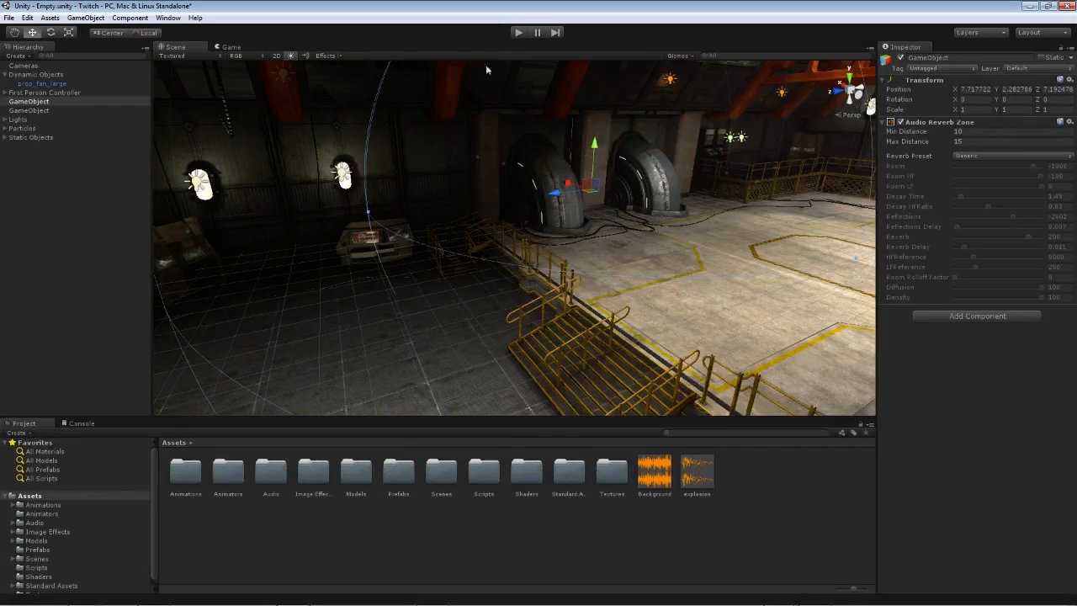
- Play-test inside the reverb zone while switching the Audio Reverb Zone component off and on for comparison, and exit play mode
click(519, 32)
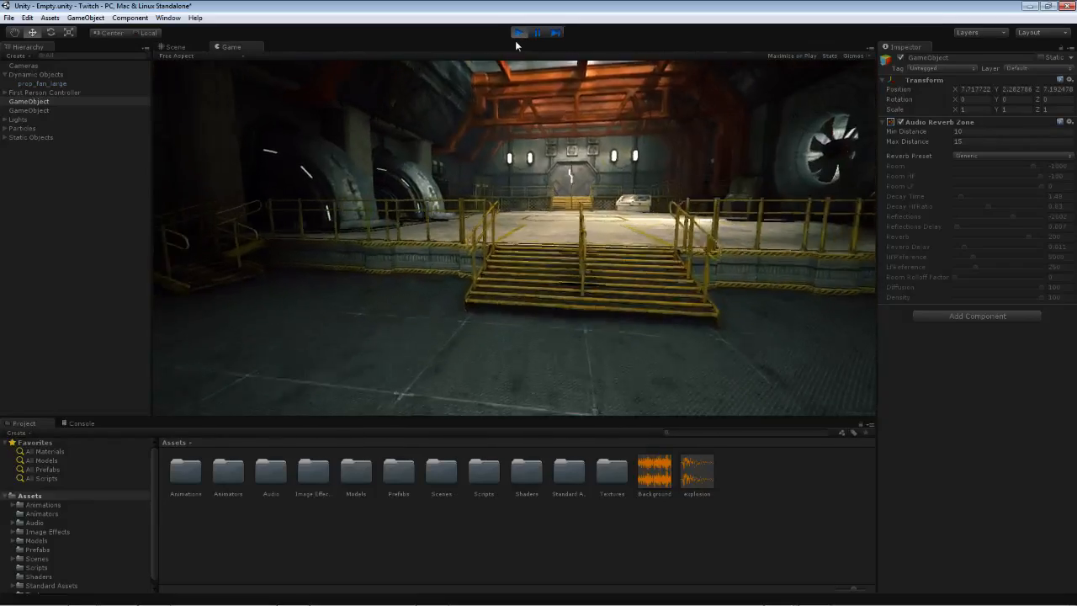
key(w)
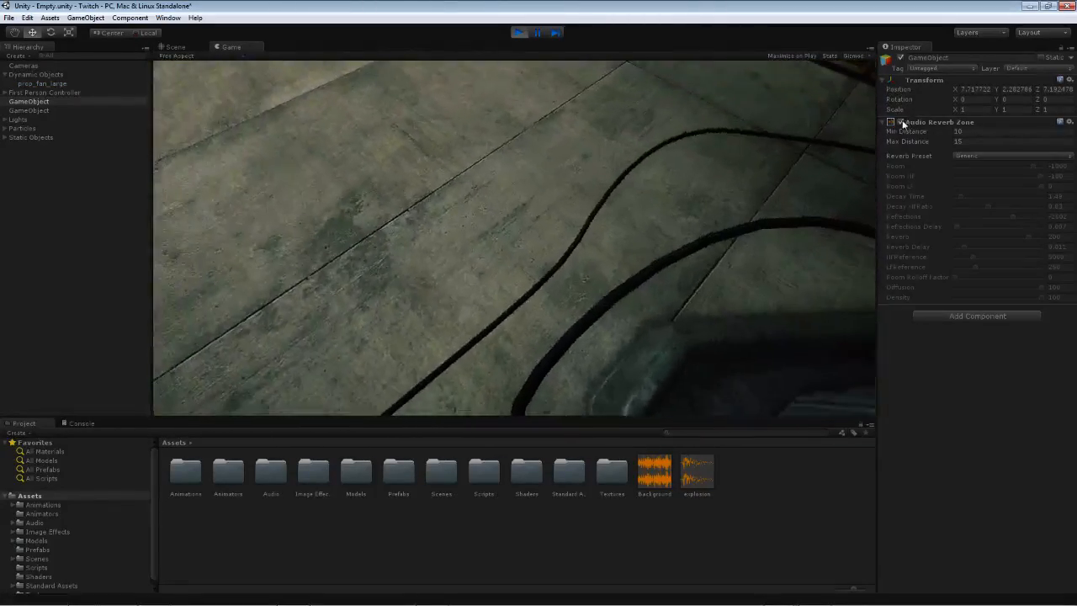
click(901, 122)
click(902, 122)
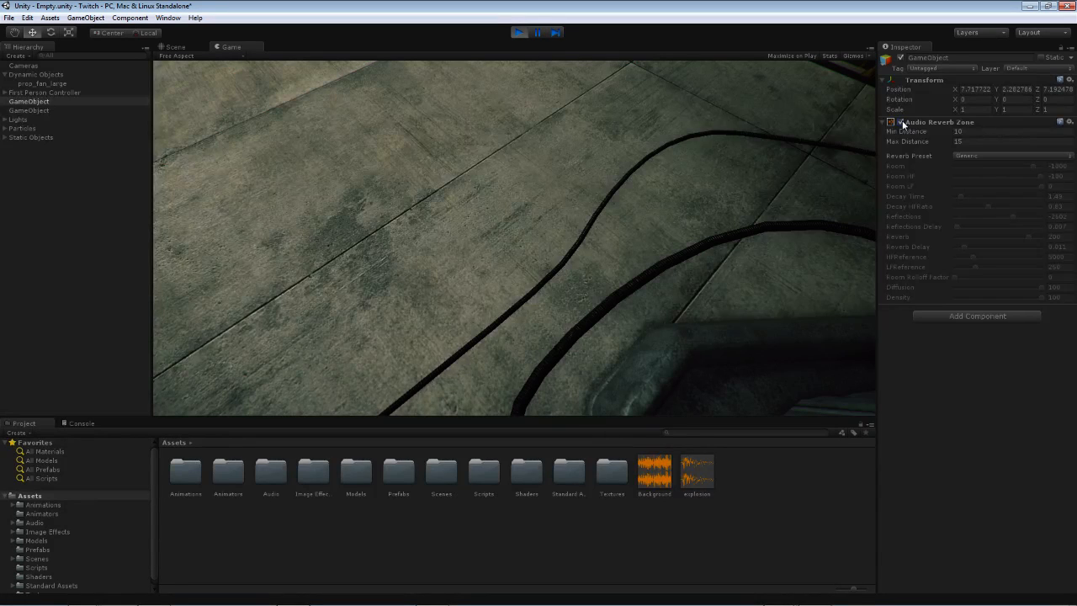
click(902, 122)
click(901, 122)
click(518, 32)
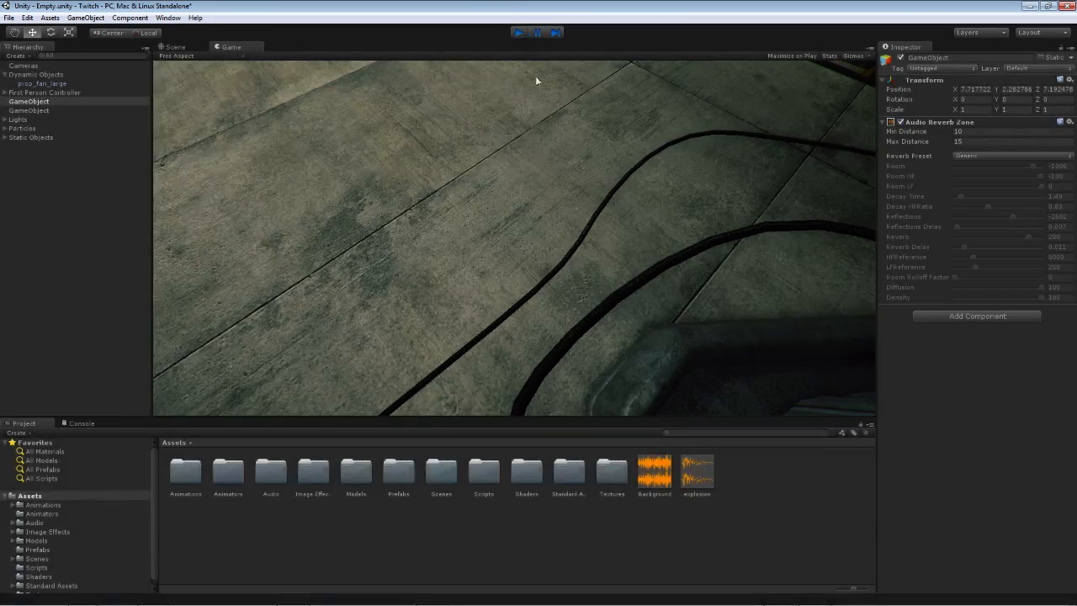
- Set the Audio Reverb Zone's reverb preset to Quarry
right_drag(576, 155, 474, 148)
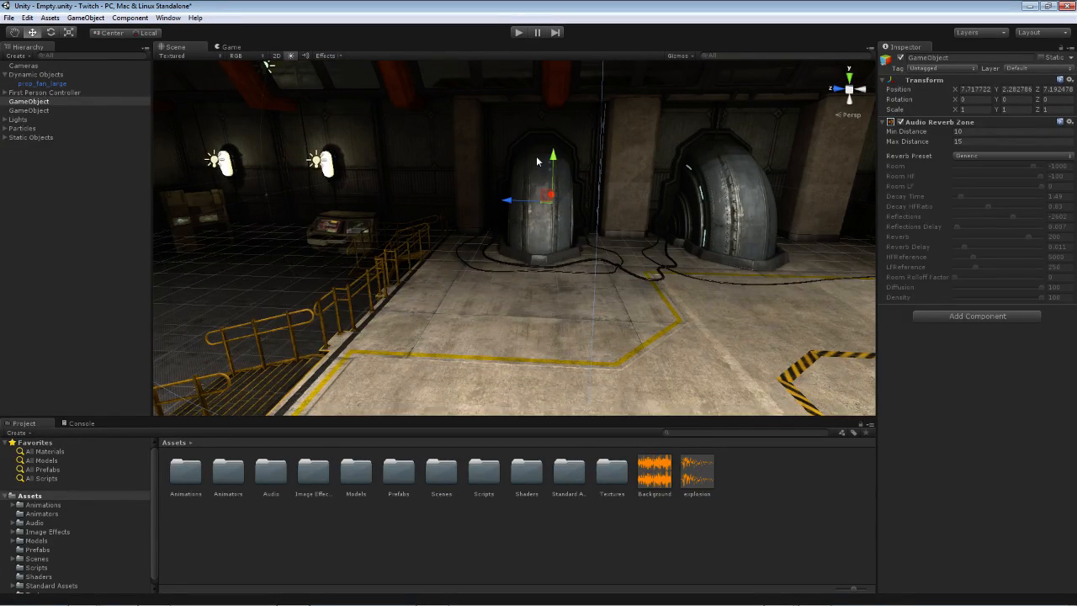
click(990, 155)
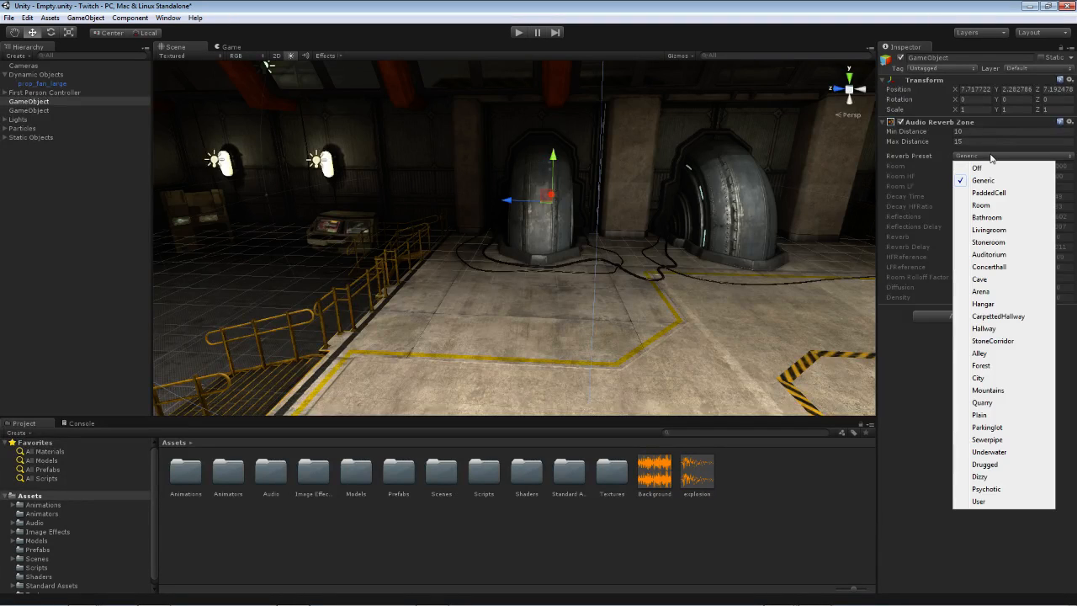
click(998, 403)
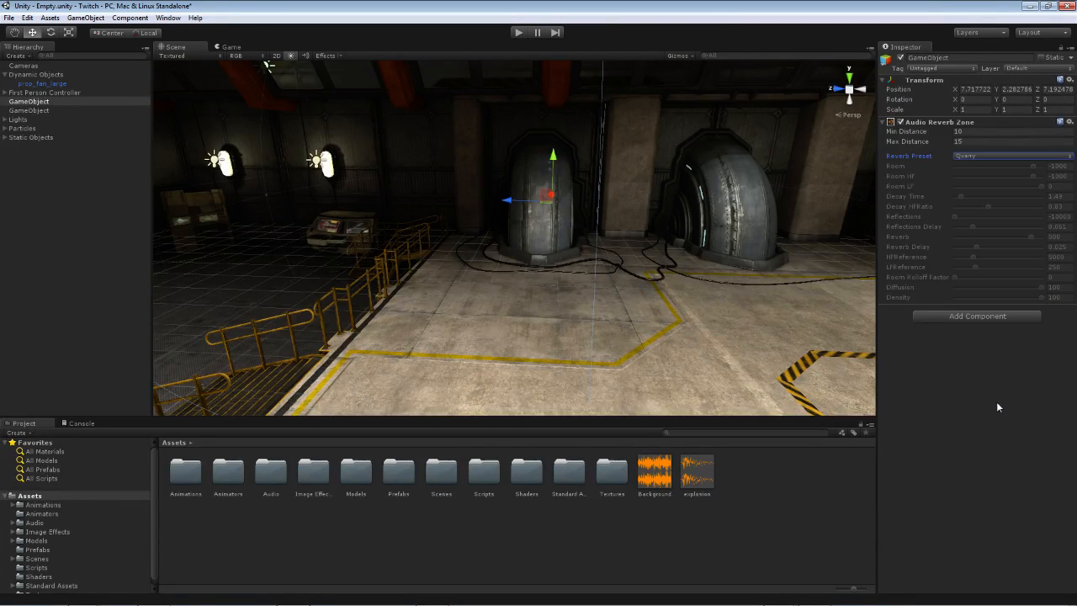
- Play-test the scene with the Quarry reverb preset while walking near the large tunnel machines, and exit play mode
click(520, 34)
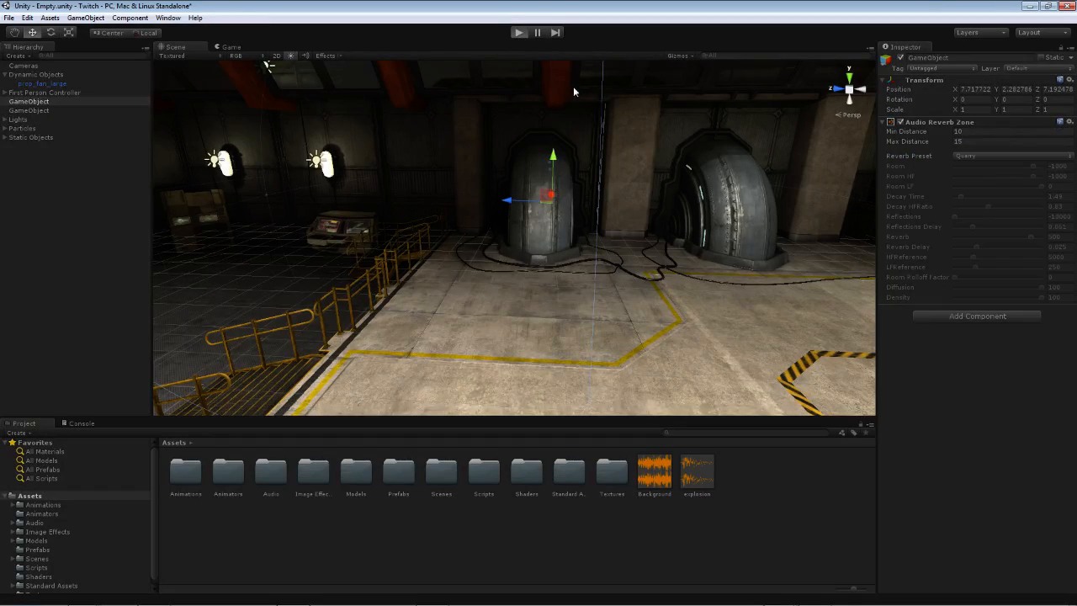
key(w)
key(w)
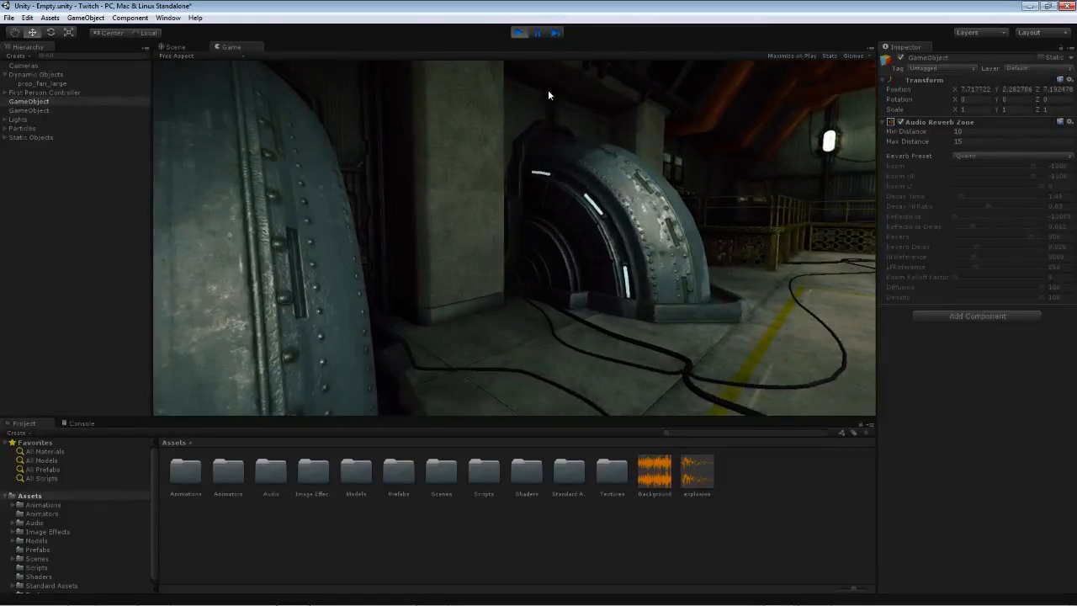
key(w)
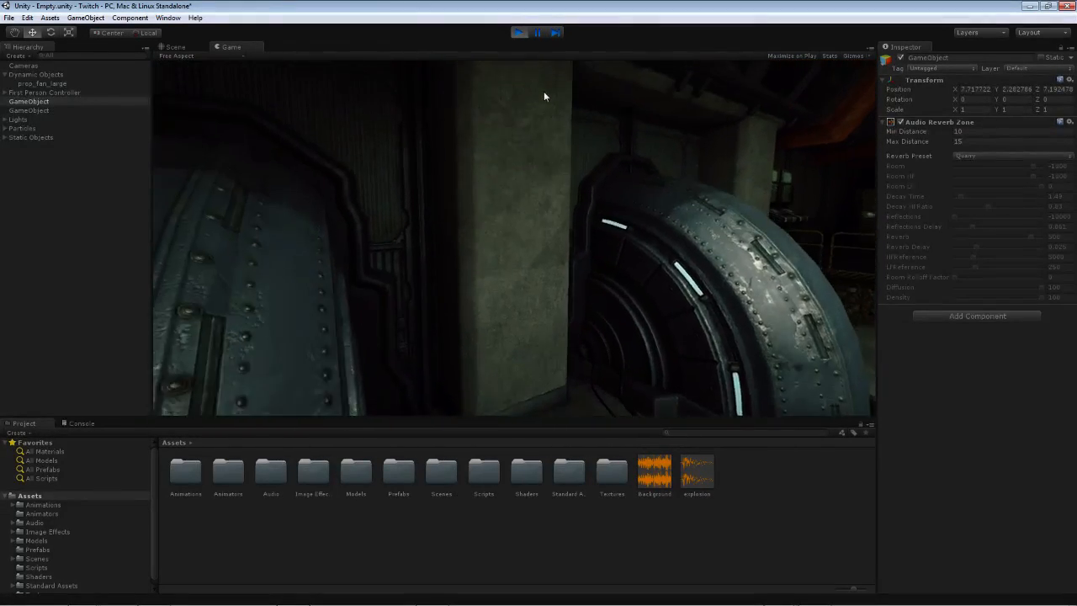
click(519, 32)
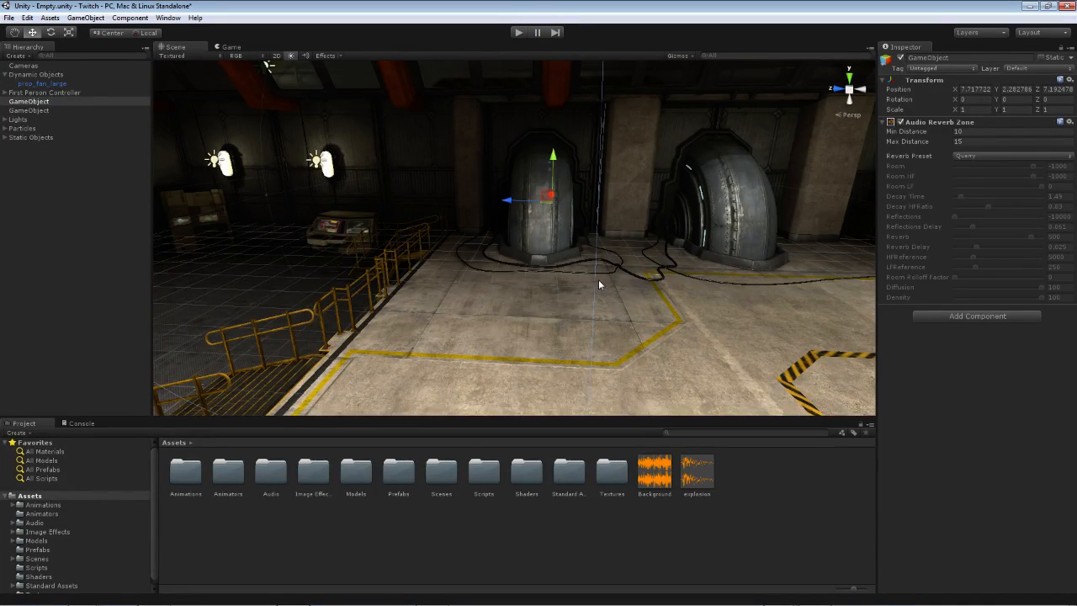
- Move the reverb zone object across the hangar so that it sits in front of the large wall fan
right_drag(645, 304, 556, 241)
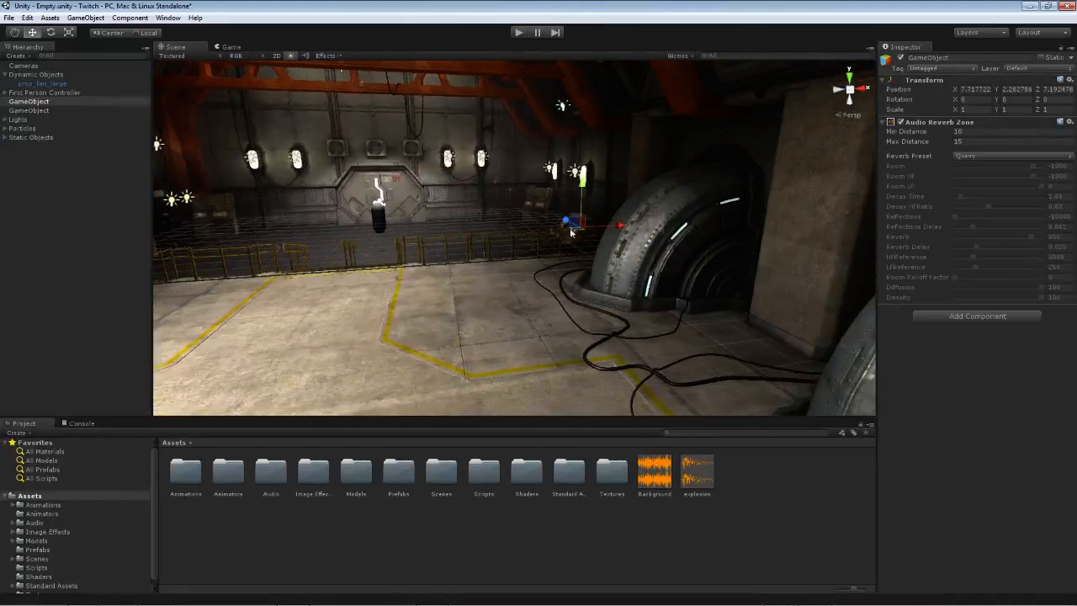
drag(622, 226, 324, 240)
right_drag(439, 243, 519, 244)
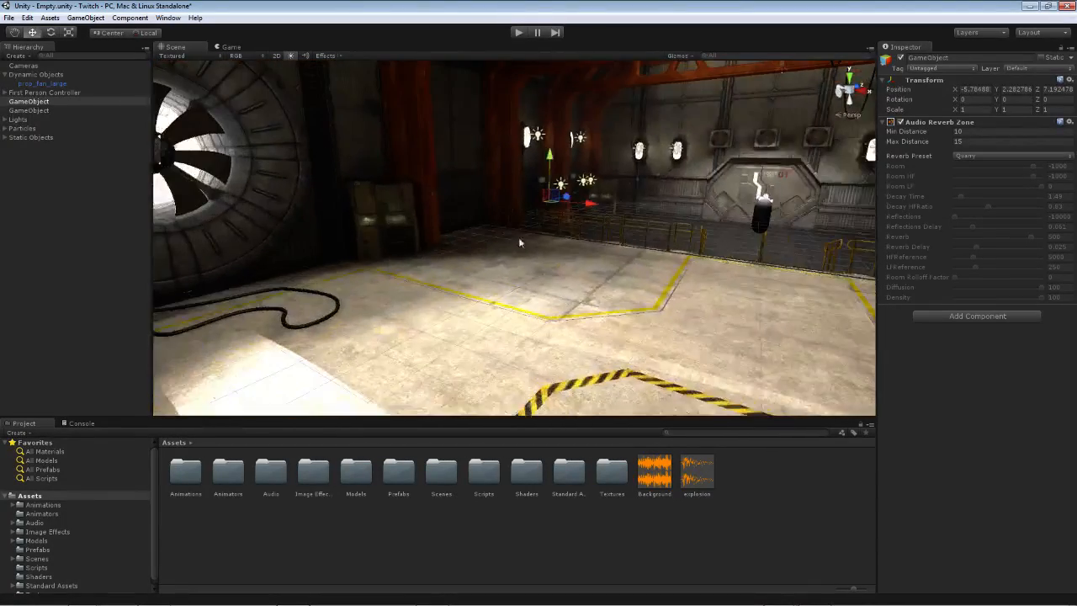
drag(587, 202, 436, 186)
right_drag(562, 267, 374, 241)
drag(719, 257, 378, 254)
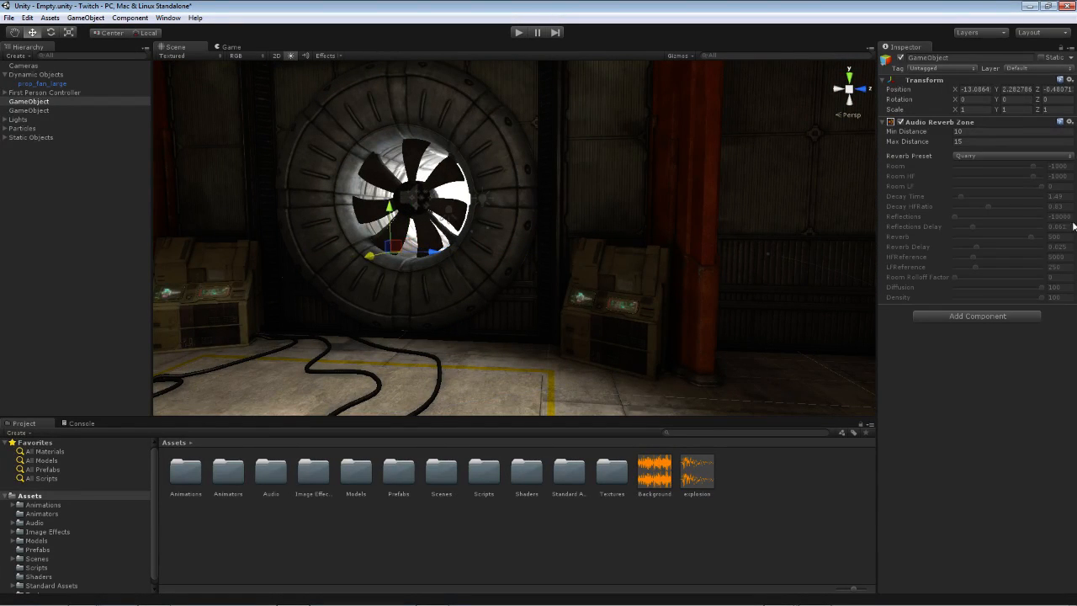
- Set the Audio Reverb Zone's minimum distance to 141.6 and its maximum distance to 141.7
drag(934, 147, 670, 175)
drag(909, 135, 405, 221)
- Try the Off and User reverb presets on the Audio Reverb Zone, and set the preset to StoneCorridor
click(965, 158)
click(978, 167)
click(981, 155)
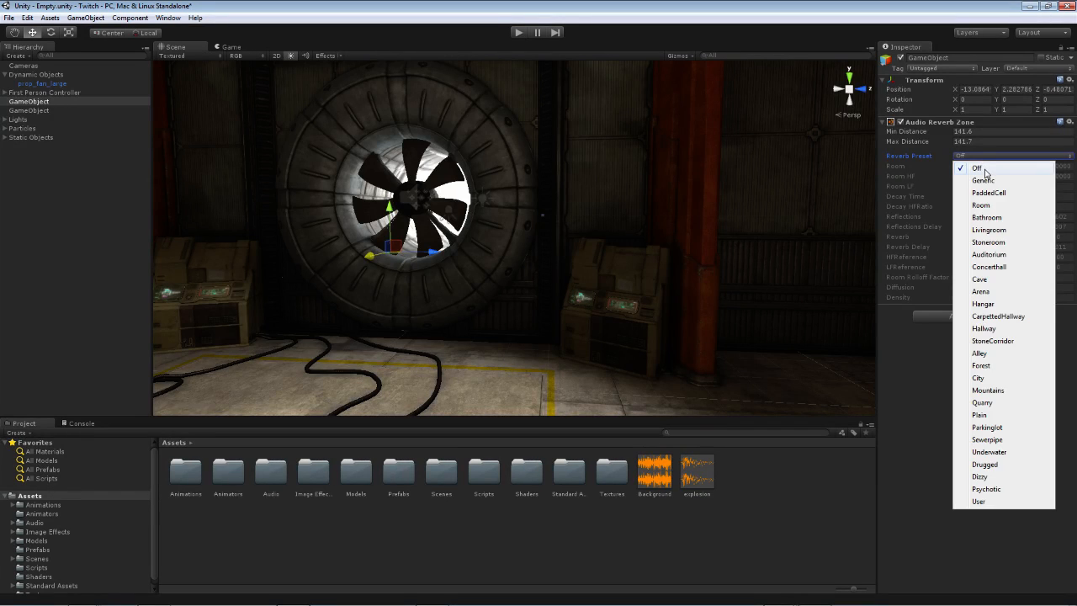
click(1006, 502)
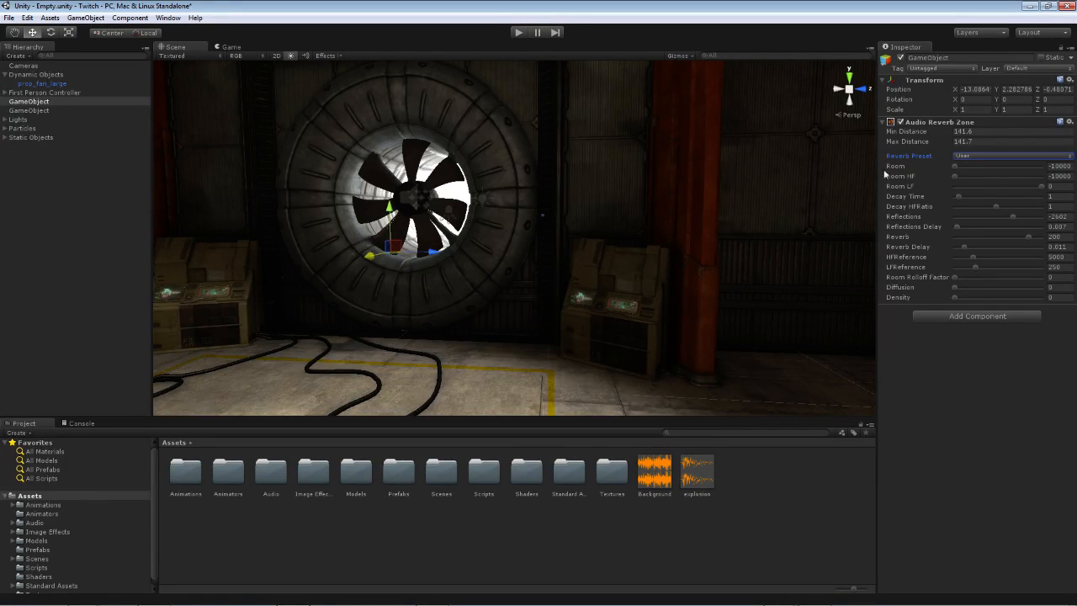
click(981, 157)
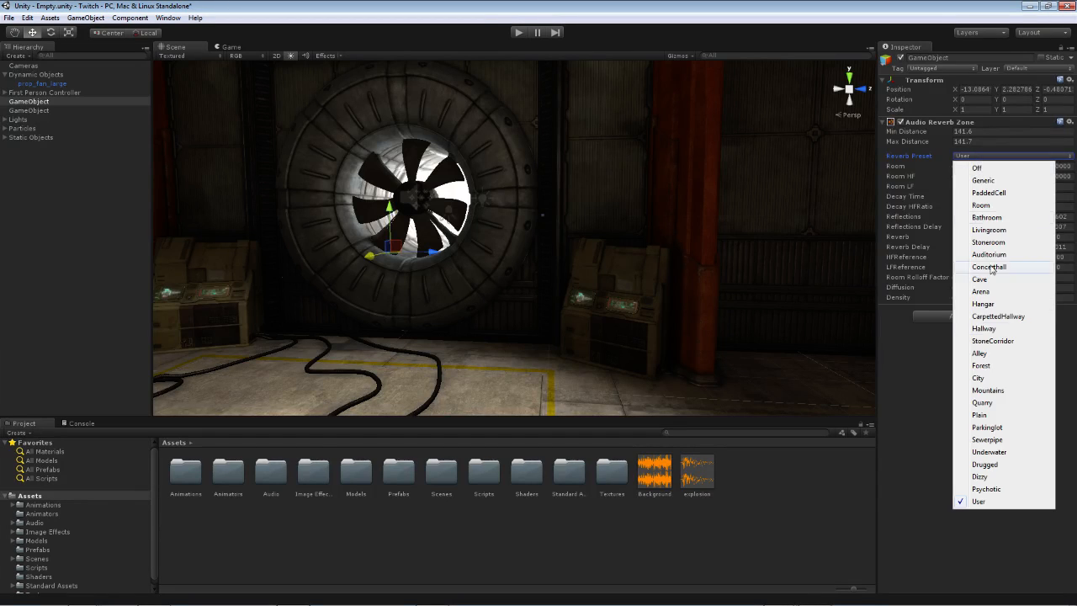
click(993, 341)
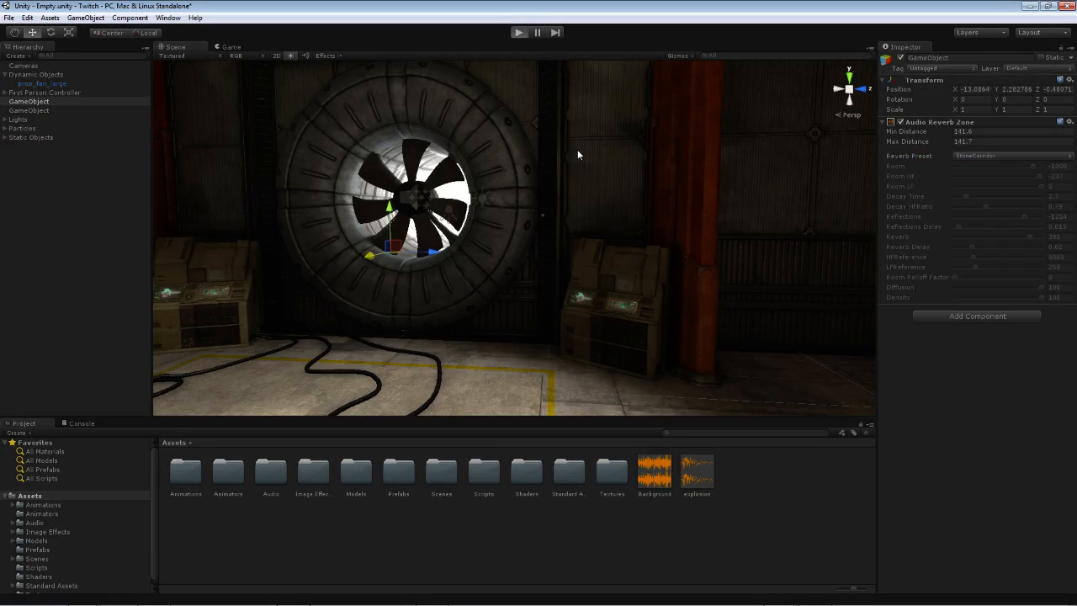
- Play-test the StoneCorridor reverb by walking up the stairs to the large fan, and exit play mode
key(w)
key(w)
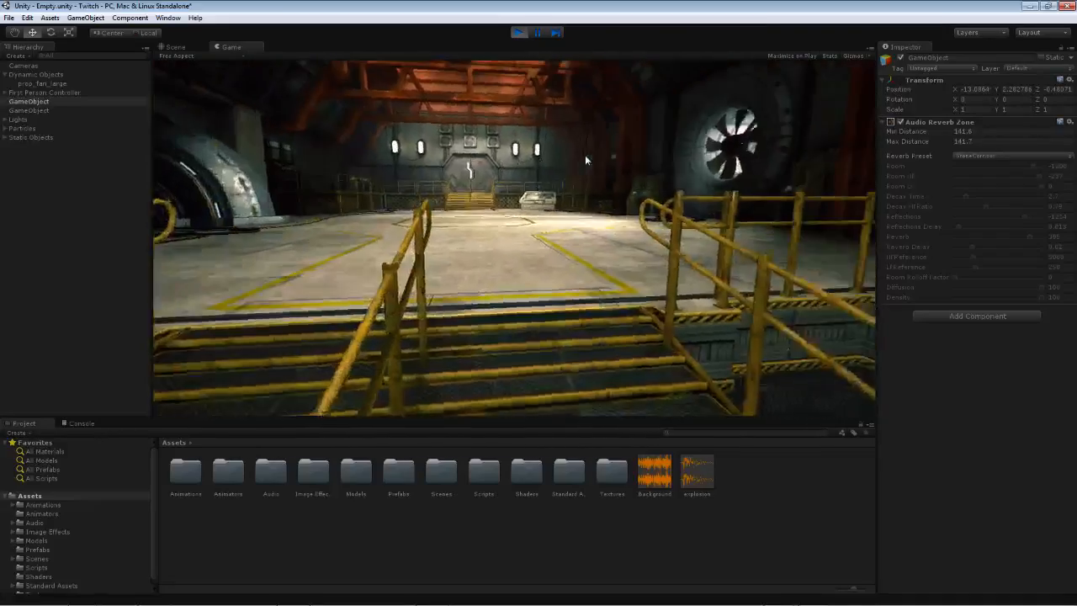
key(w)
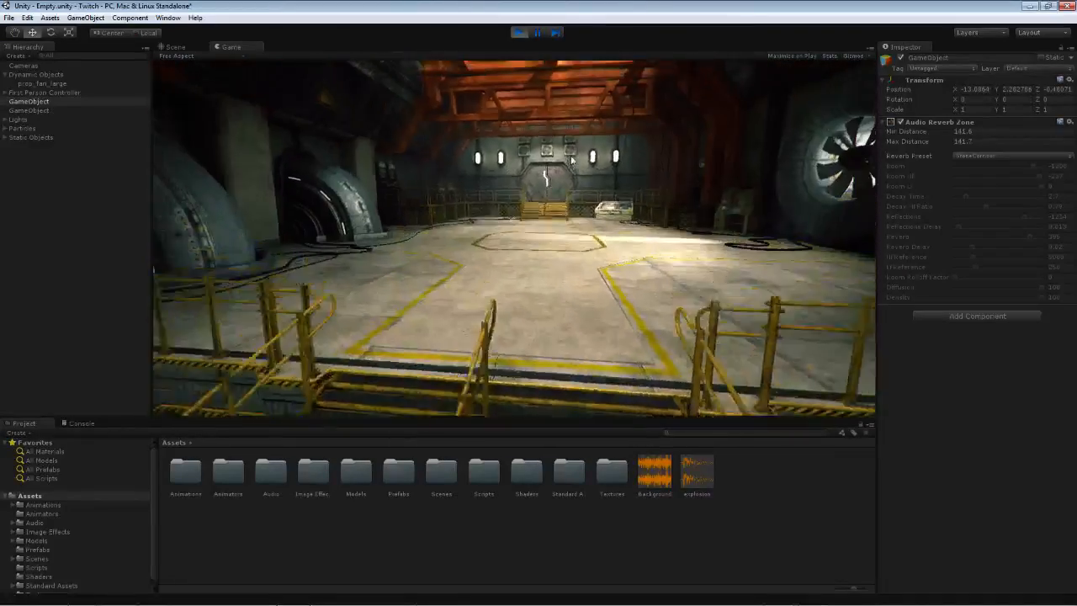
key(w)
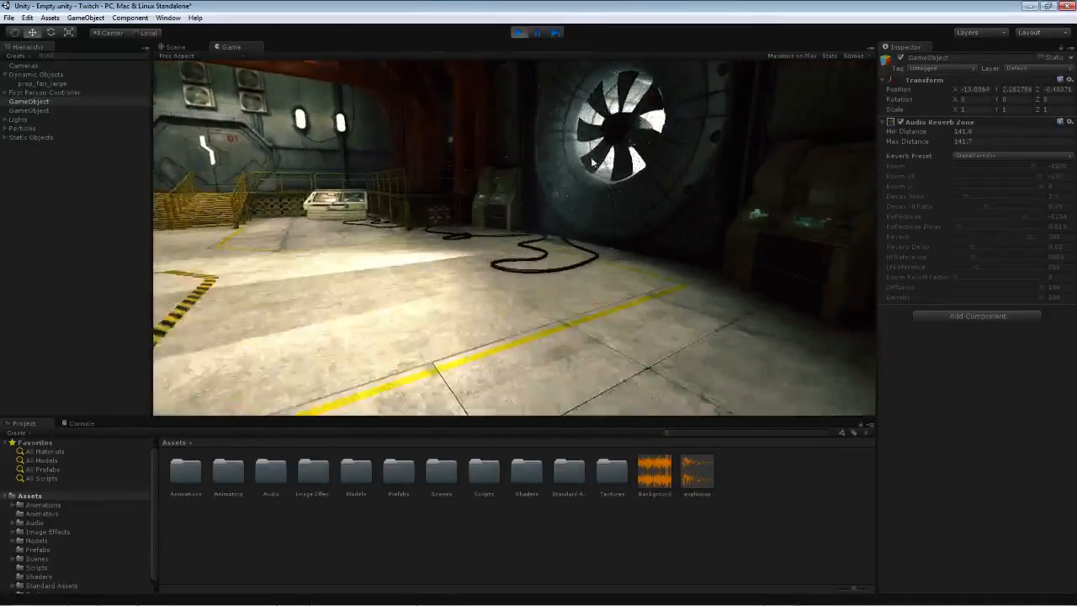
key(w)
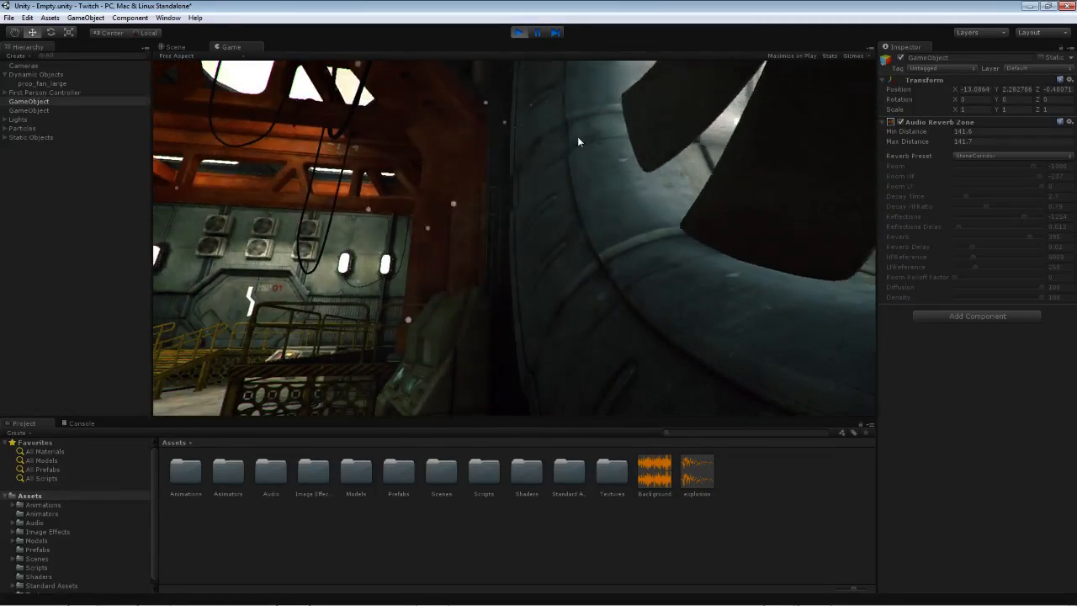
click(518, 33)
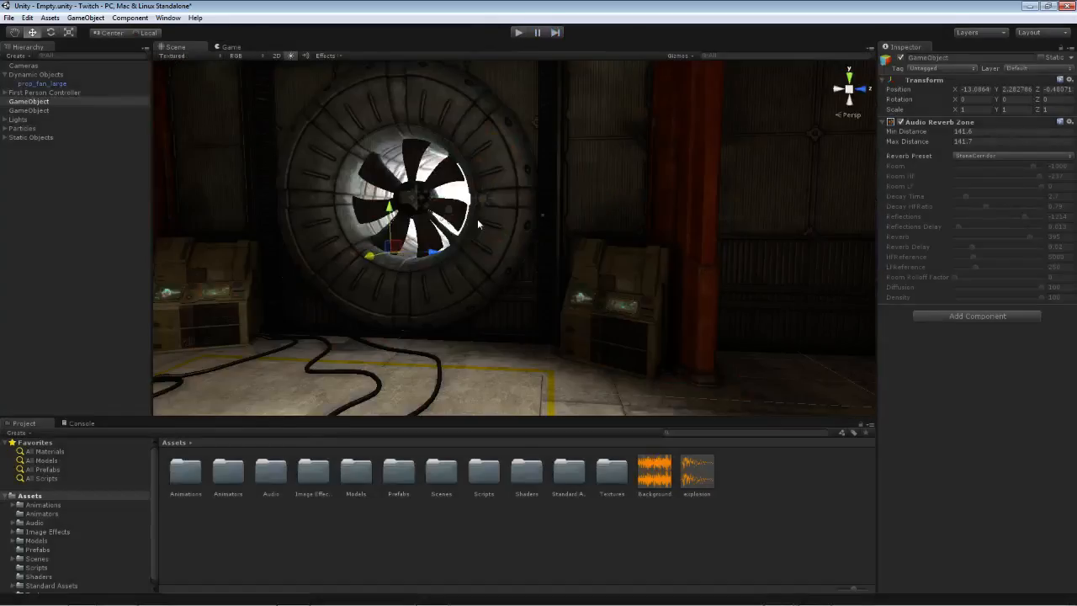
- Delete the GameObject that holds the Audio Reverb Zone from the scene
mouse_move(474, 237)
right_down()
mouse_move(479, 244)
mouse_move(211, 220)
mouse_move(473, 238)
right_up()
mouse_move(463, 238)
mouse_down()
mouse_move(380, 253)
mouse_move(470, 255)
mouse_up()
right_drag(468, 249, 181, 226)
click(41, 103)
right_click(34, 102)
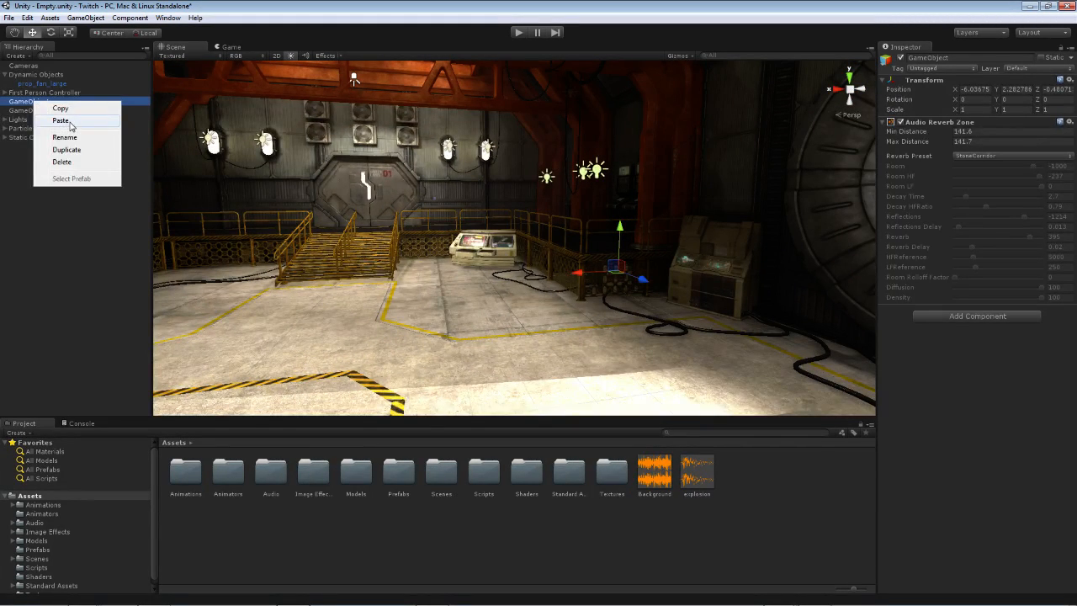
click(67, 162)
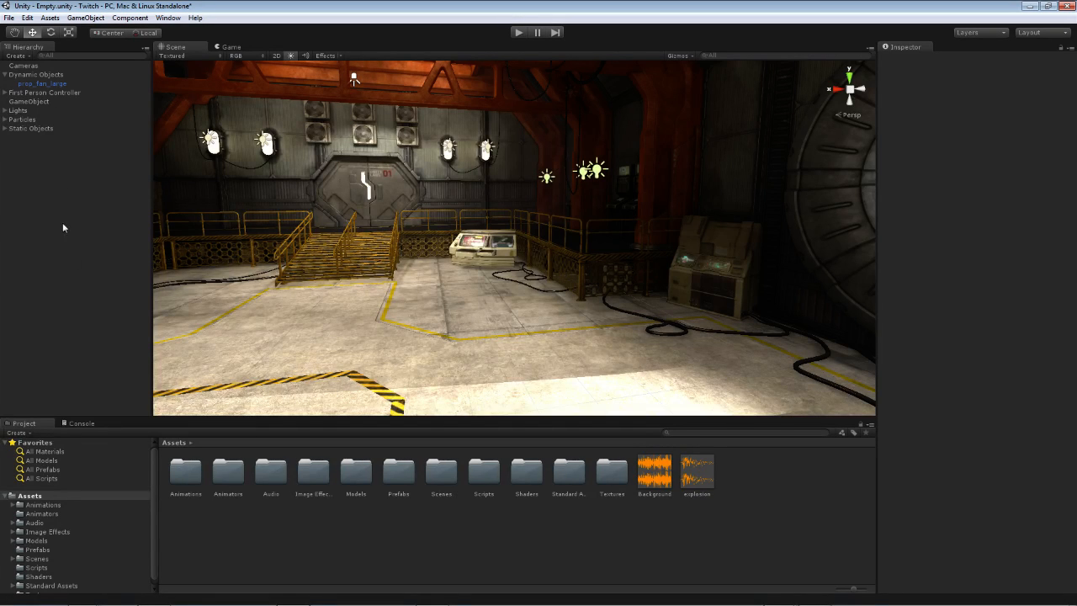
- Remove the Audio Script component from the GameObject that carries the Background audio source
click(34, 101)
right_click(941, 290)
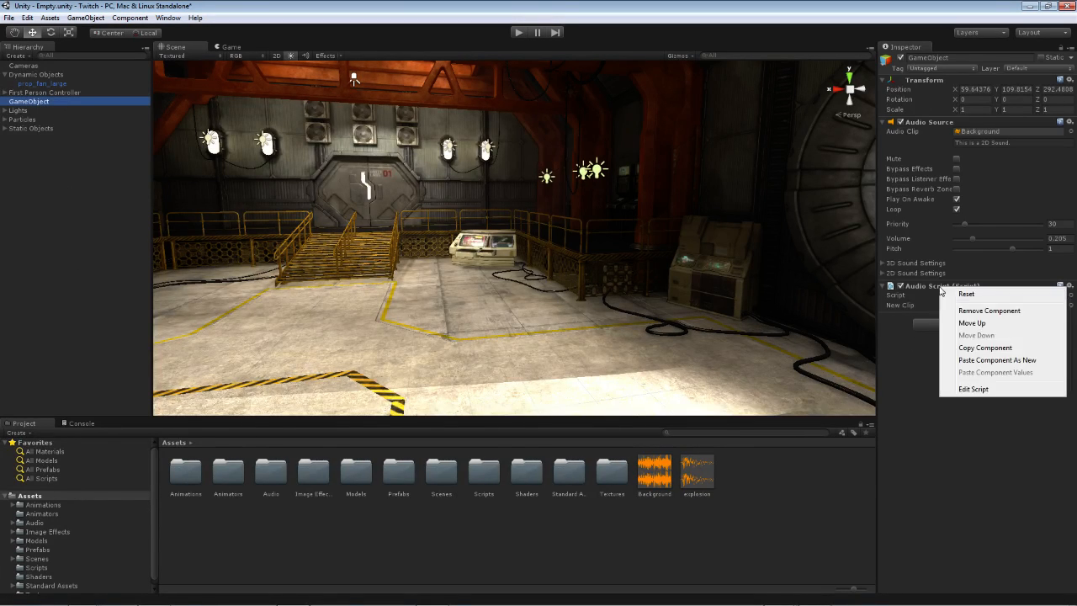
click(981, 310)
- Play-test the scene with only the background audio and fan sound in place, and exit play mode
click(519, 32)
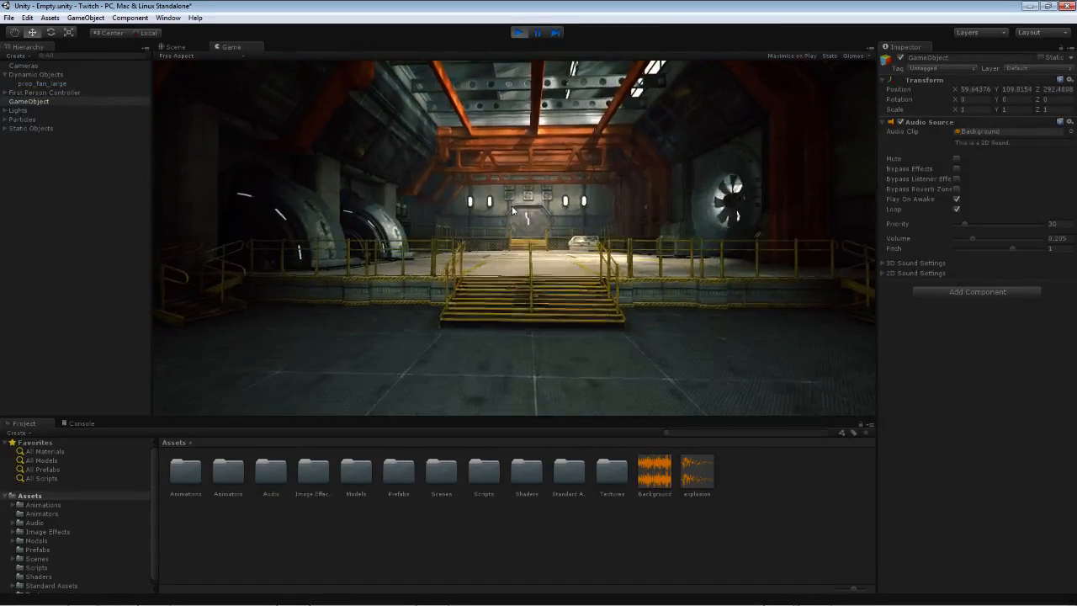
key(w)
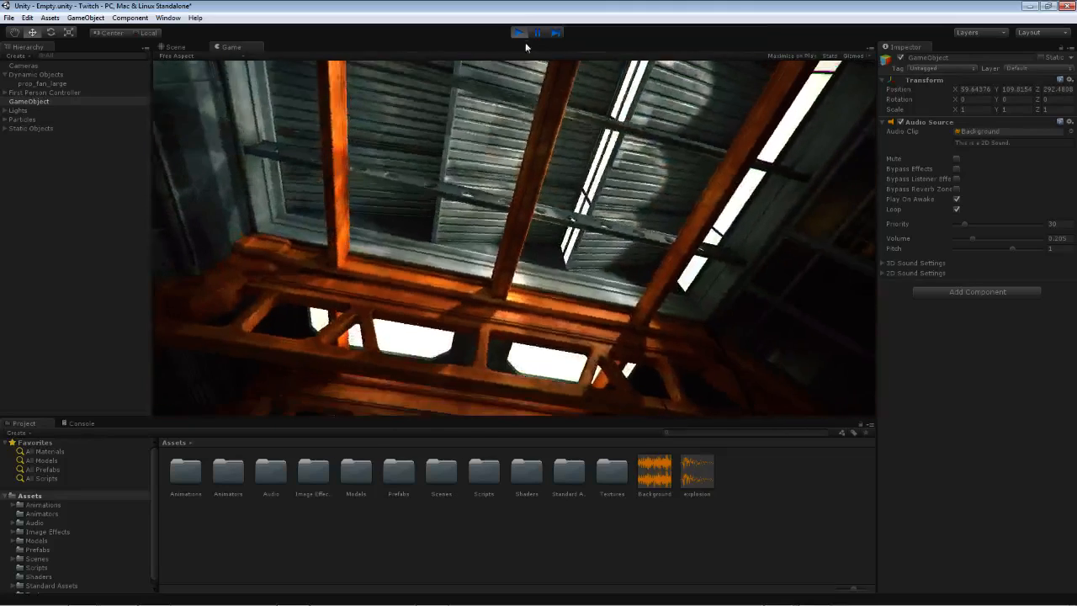
click(519, 34)
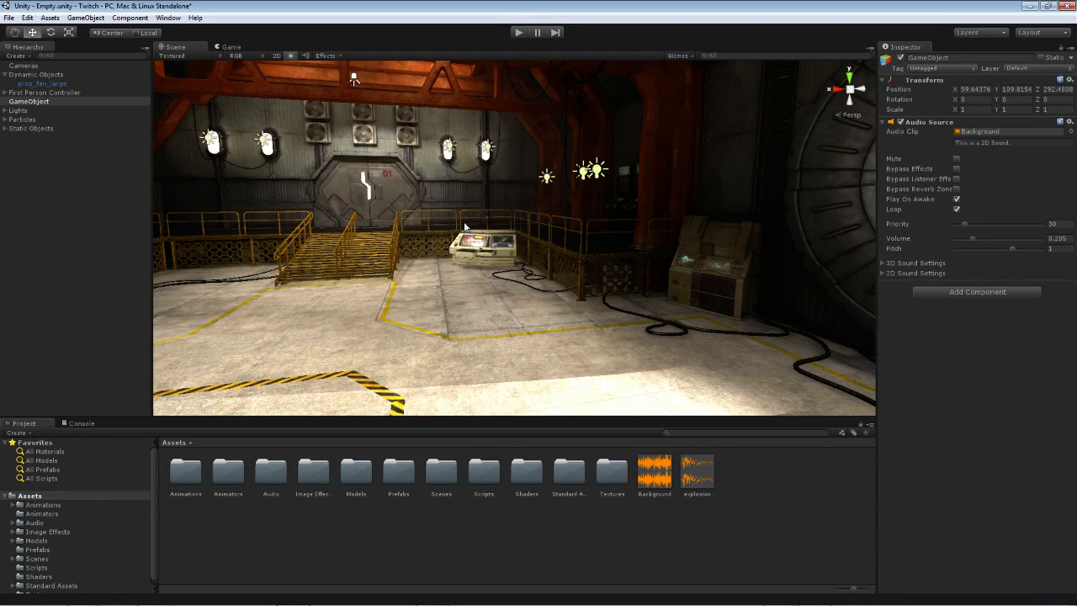
- Examine the rendering statistics in the Game view, hide them, and return to the Scene view
click(230, 47)
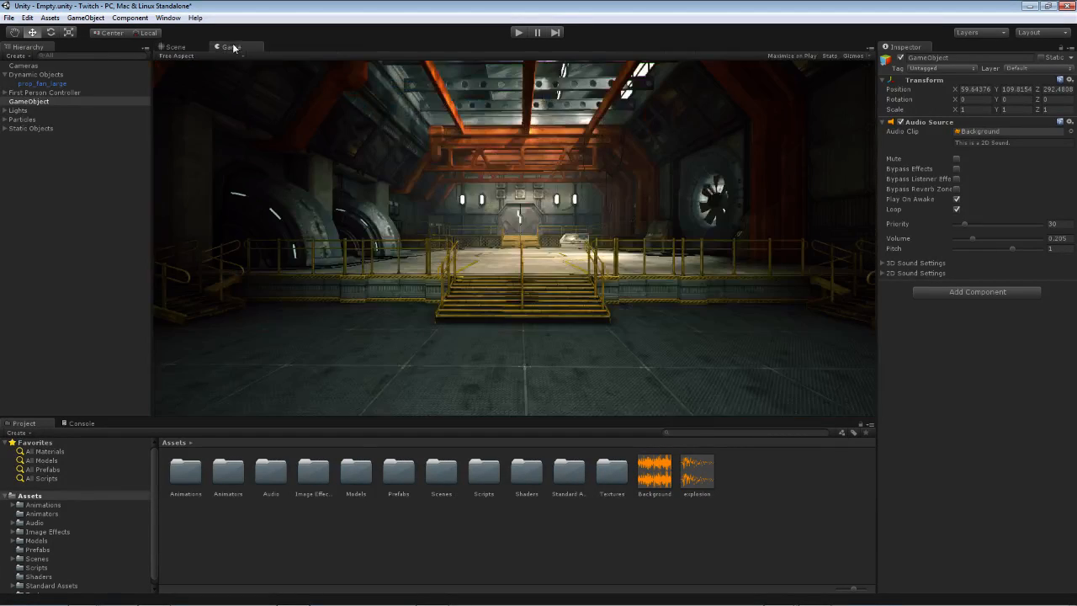
click(829, 57)
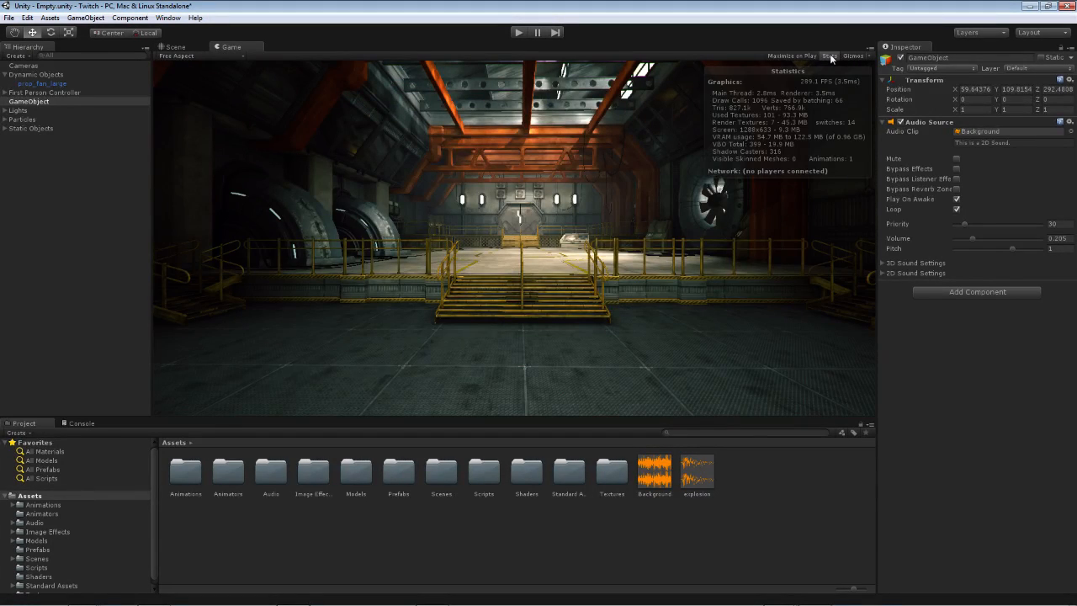
click(831, 57)
click(177, 47)
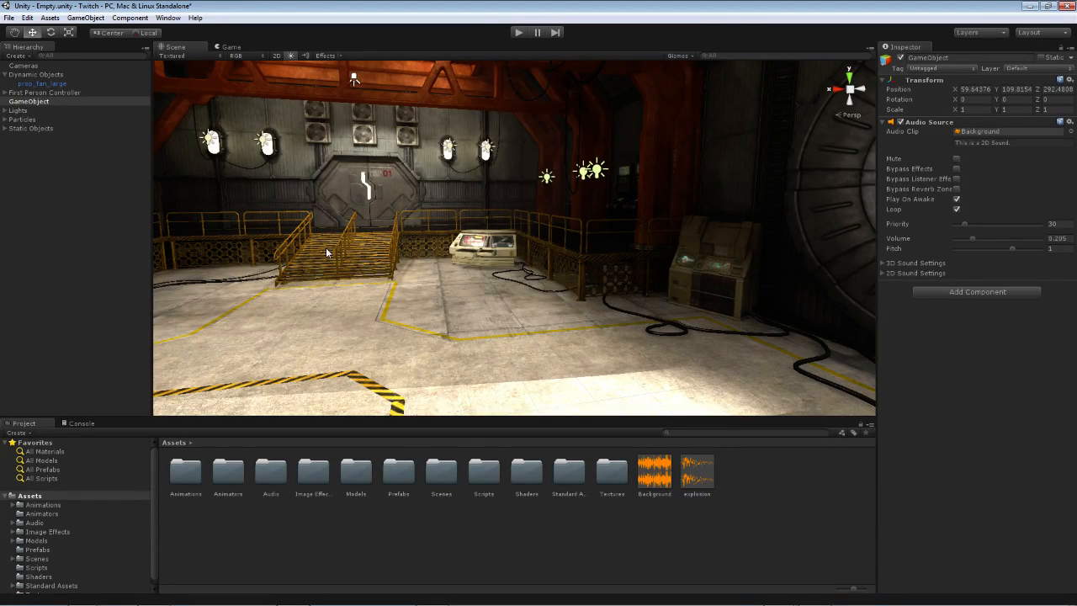
- Switch to MonoDevelop and add an audio.pitch assignment after audio.Play () in AudioScript, trying the values 3, 1 and .5f
click(815, 595)
click(453, 315)
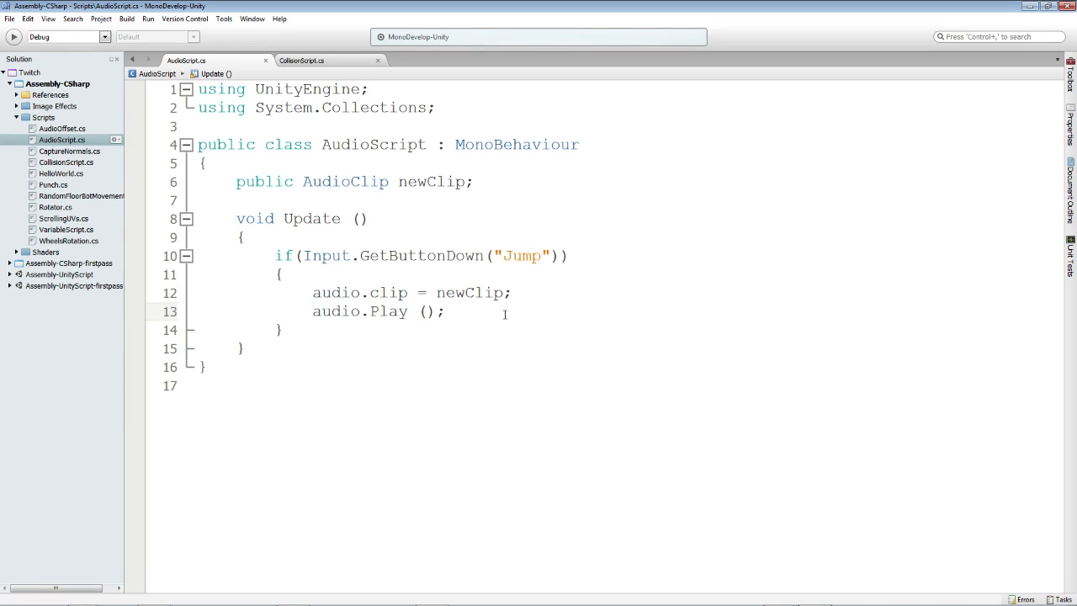
key(Return)
key(Return)
text(audio)
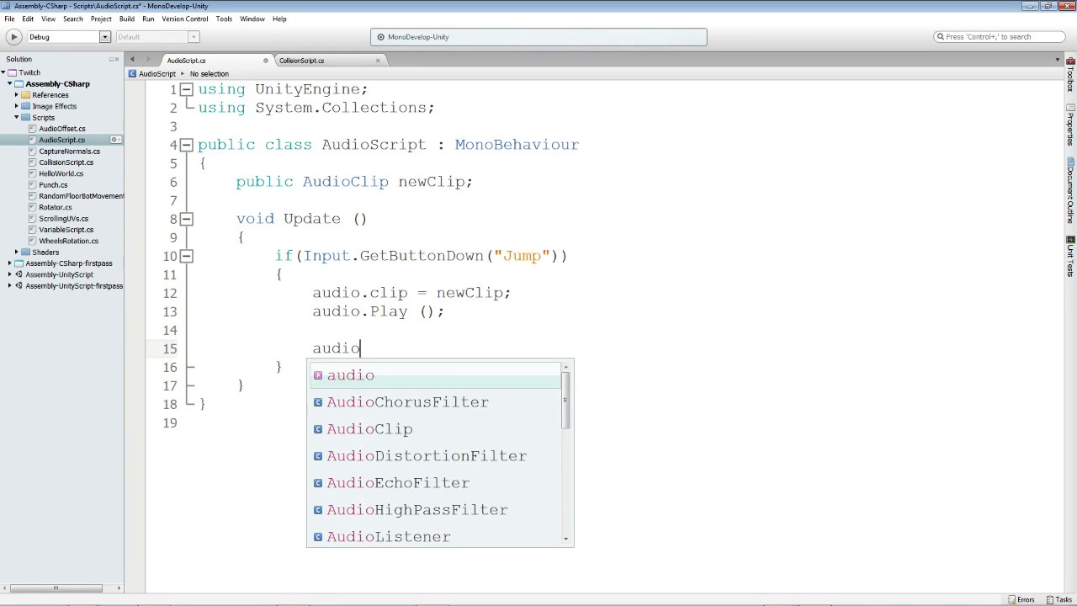
text(.pit)
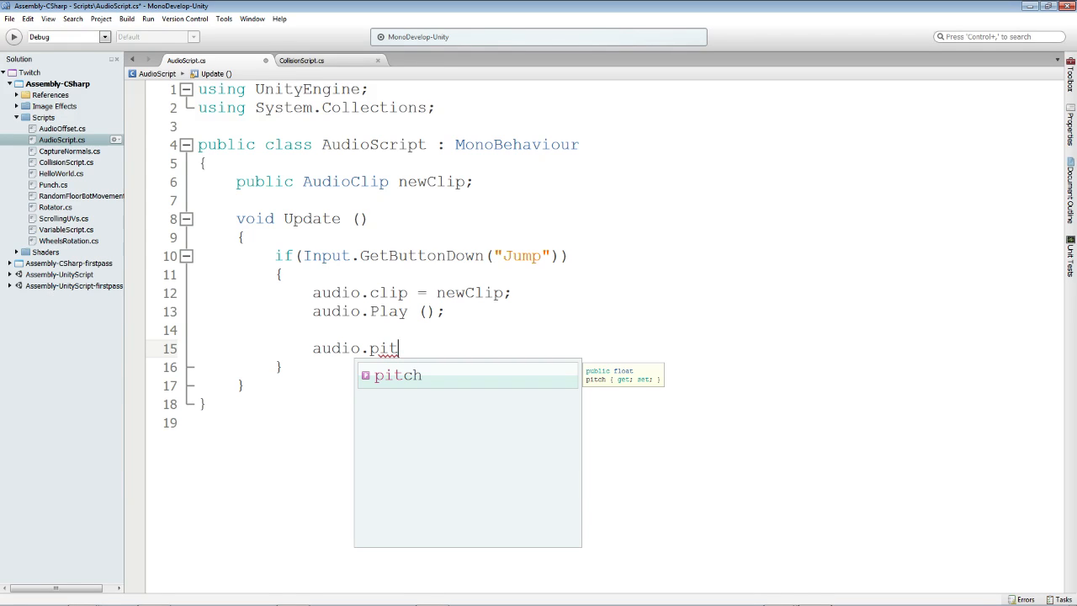
text(ch = )
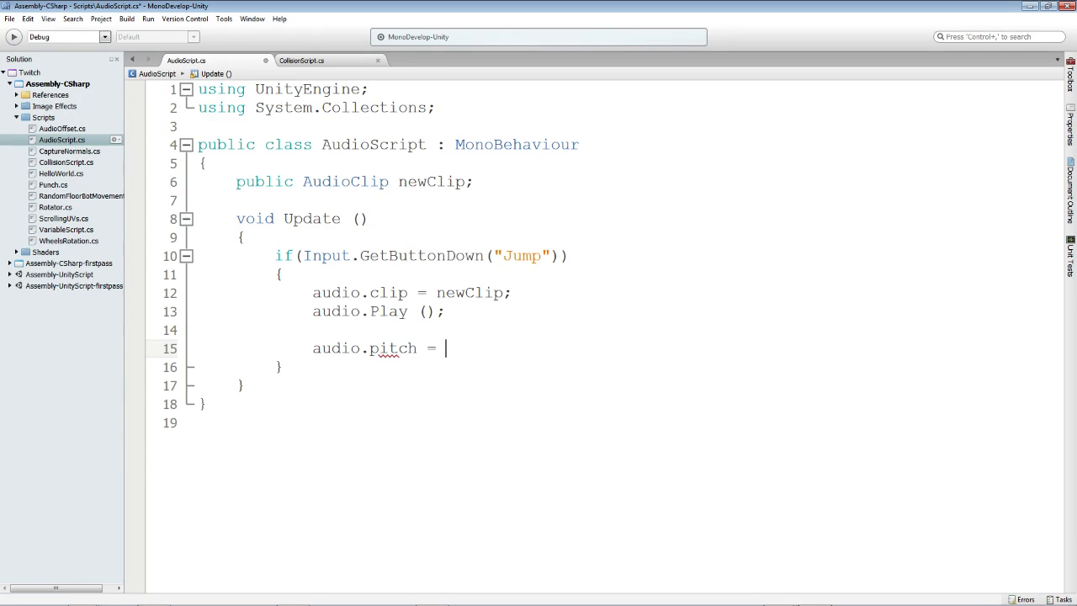
text(3;)
key(BackSpace)
key(BackSpace)
text(1;)
key(BackSpace)
key(BackSpace)
text(.5f;)
- Replace the pitch assignment in AudioScript with the line float x = audio.pitch; inside the Jump condition
key(BackSpace)
key(BackSpace)
key(BackSpace)
key(BackSpace)
key(BackSpace)
key(BackSpace)
key(BackSpace)
key(BackSpace)
key(BackSpace)
key(BackSpace)
key(BackSpace)
key(BackSpace)
key(BackSpace)
key(BackSpace)
key(BackSpace)
key(BackSpace)
key(BackSpace)
key(BackSpace)
text(f)
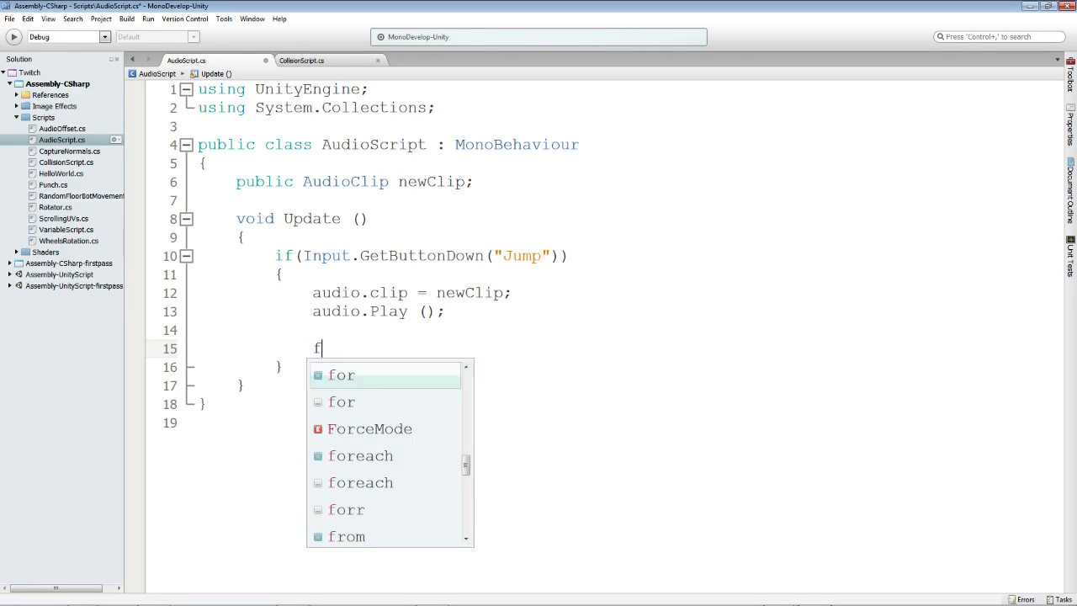
text(loat x =)
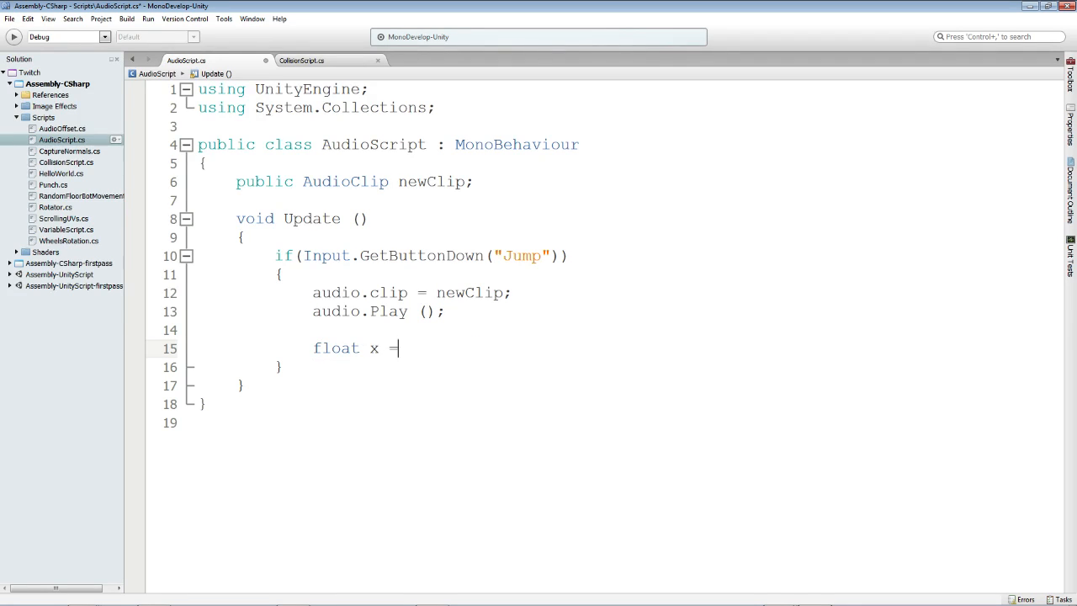
text( audio.pit)
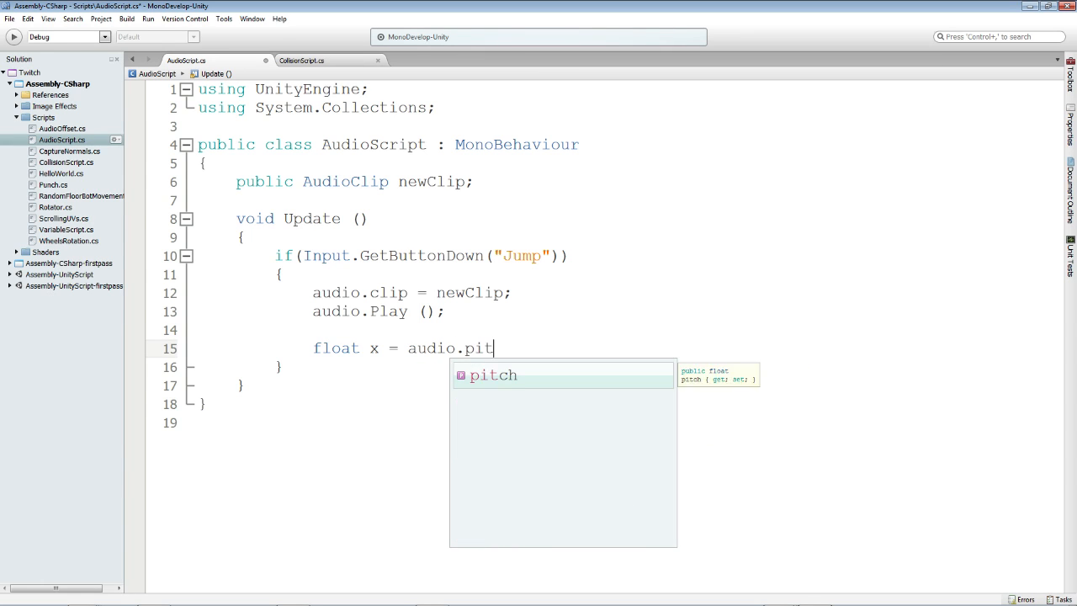
text(ch;)
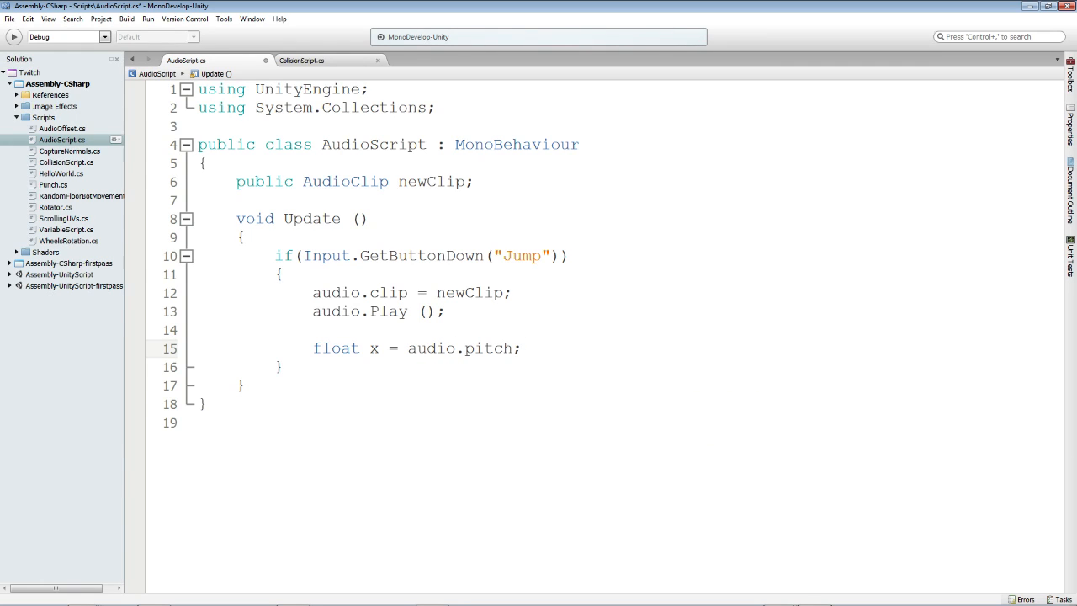
- Delete the float x = audio.pitch; line from AudioScript
drag(522, 349, 199, 331)
key(BackSpace)
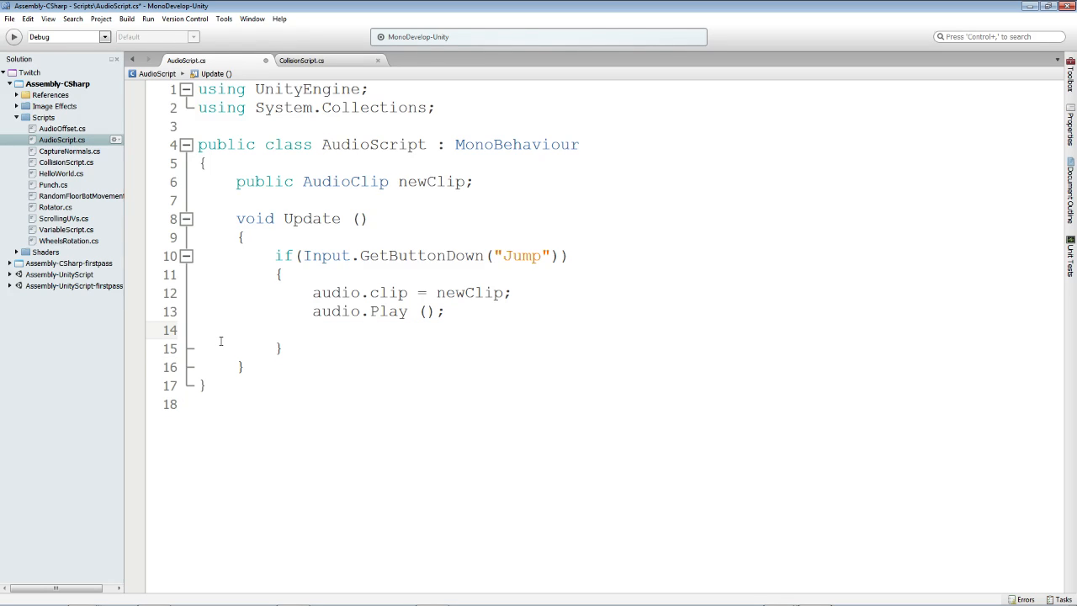